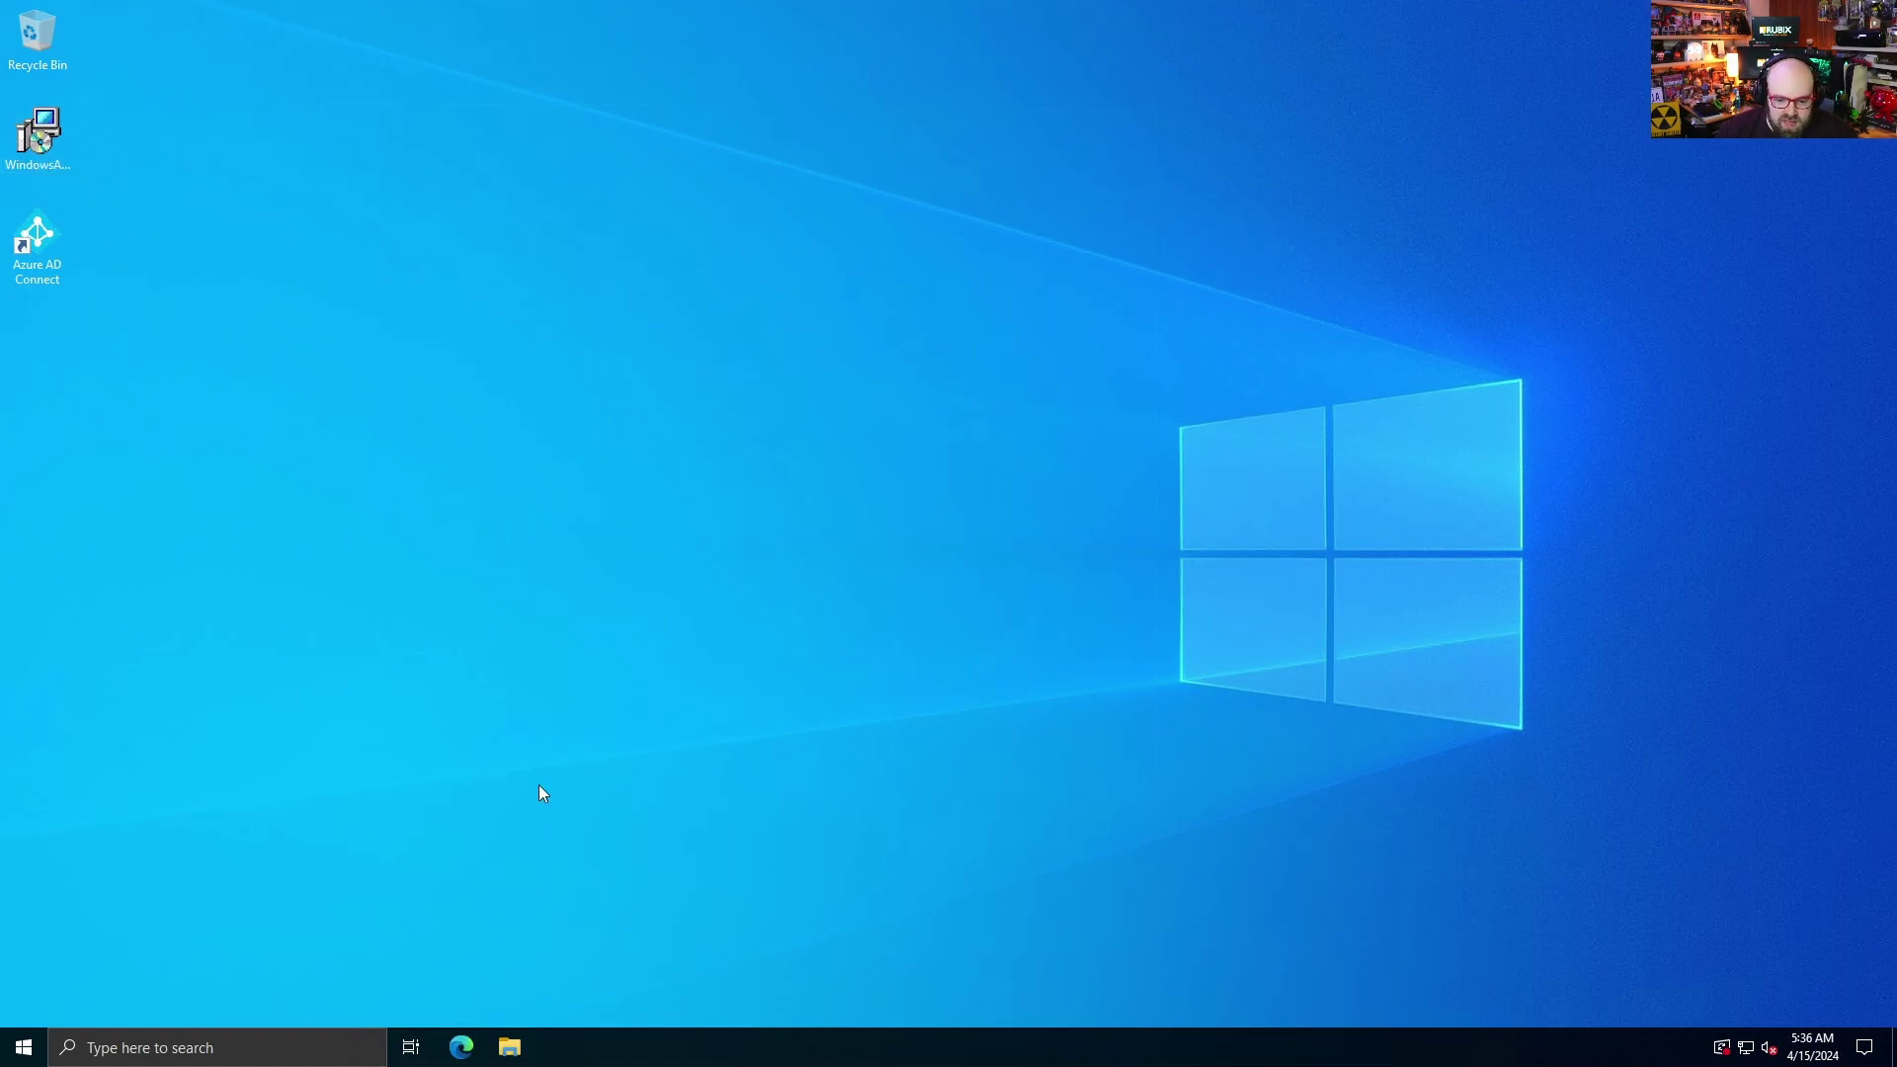
- Launch Group Policy Management from Start search and enlarge its window
{"action": "left_click", "coordinate": [21, 1047]}
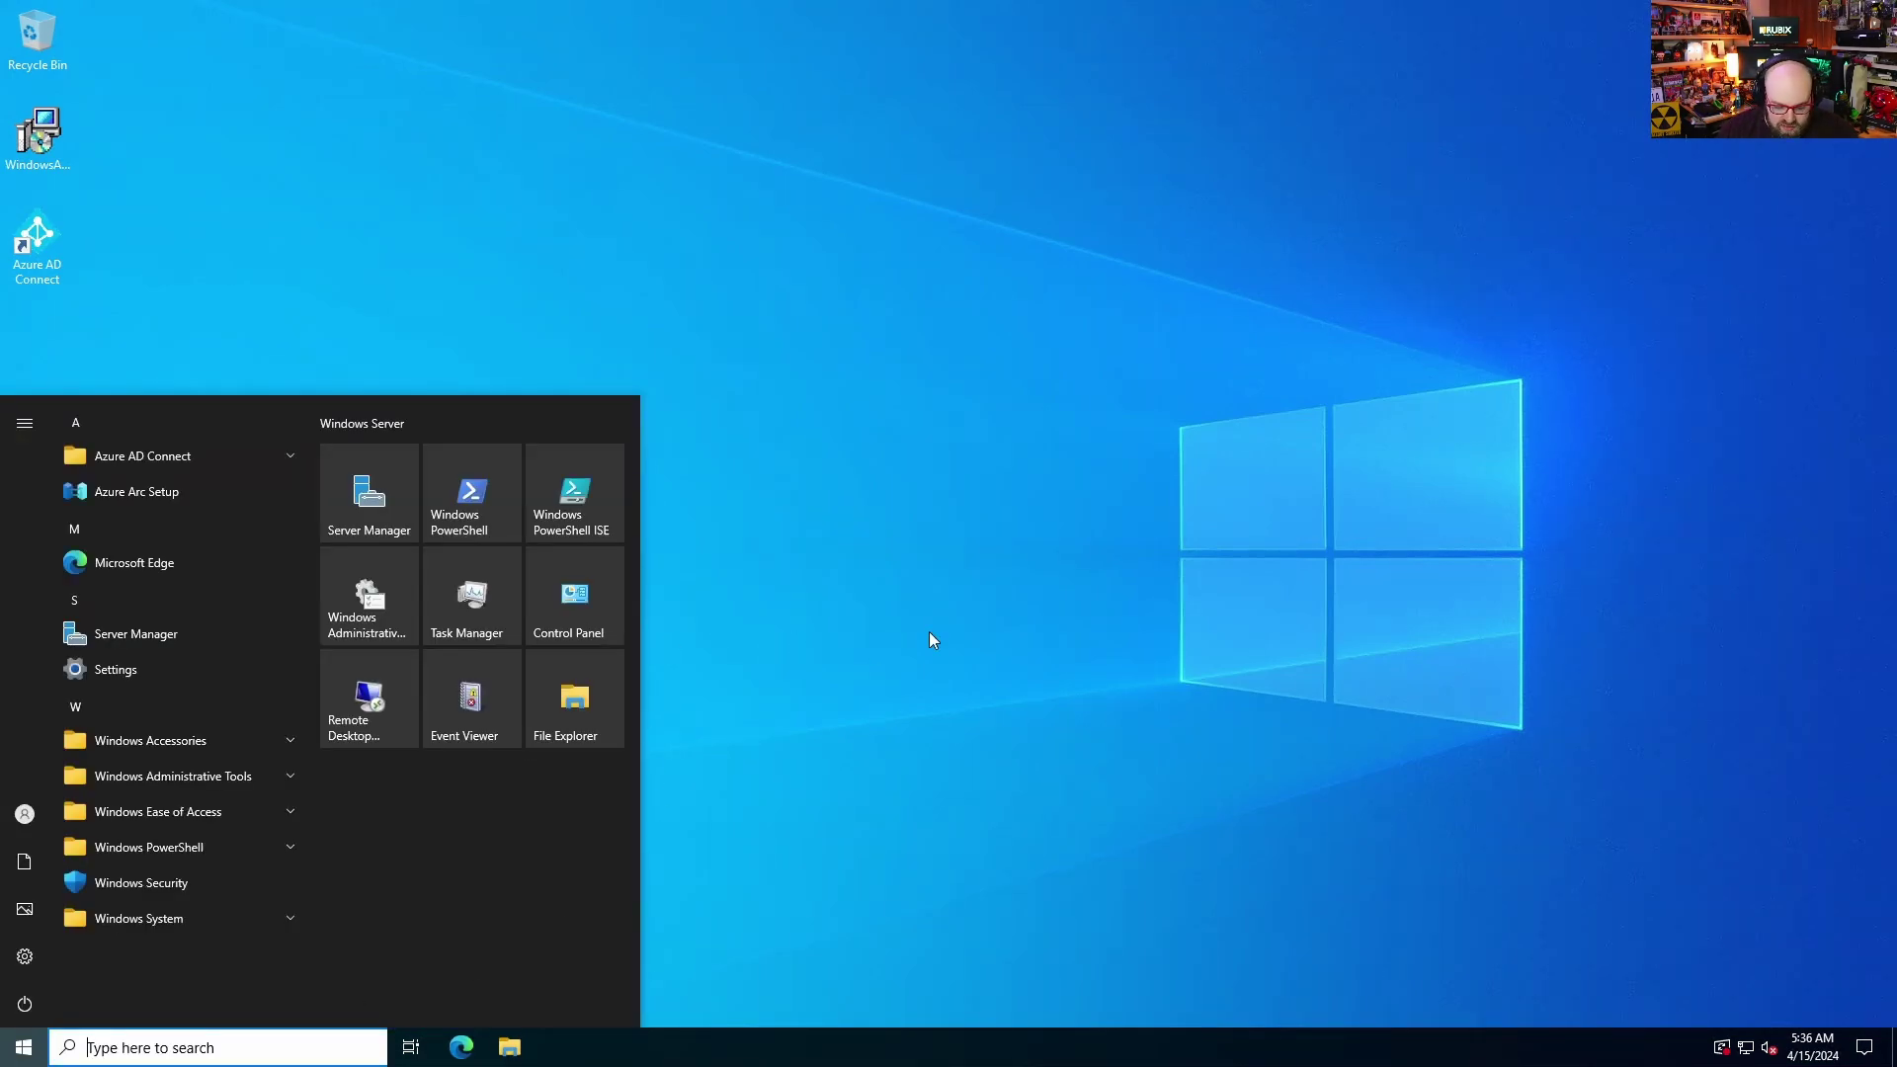
{"action": "type", "text": "group"}
{"action": "key", "text": "Return"}
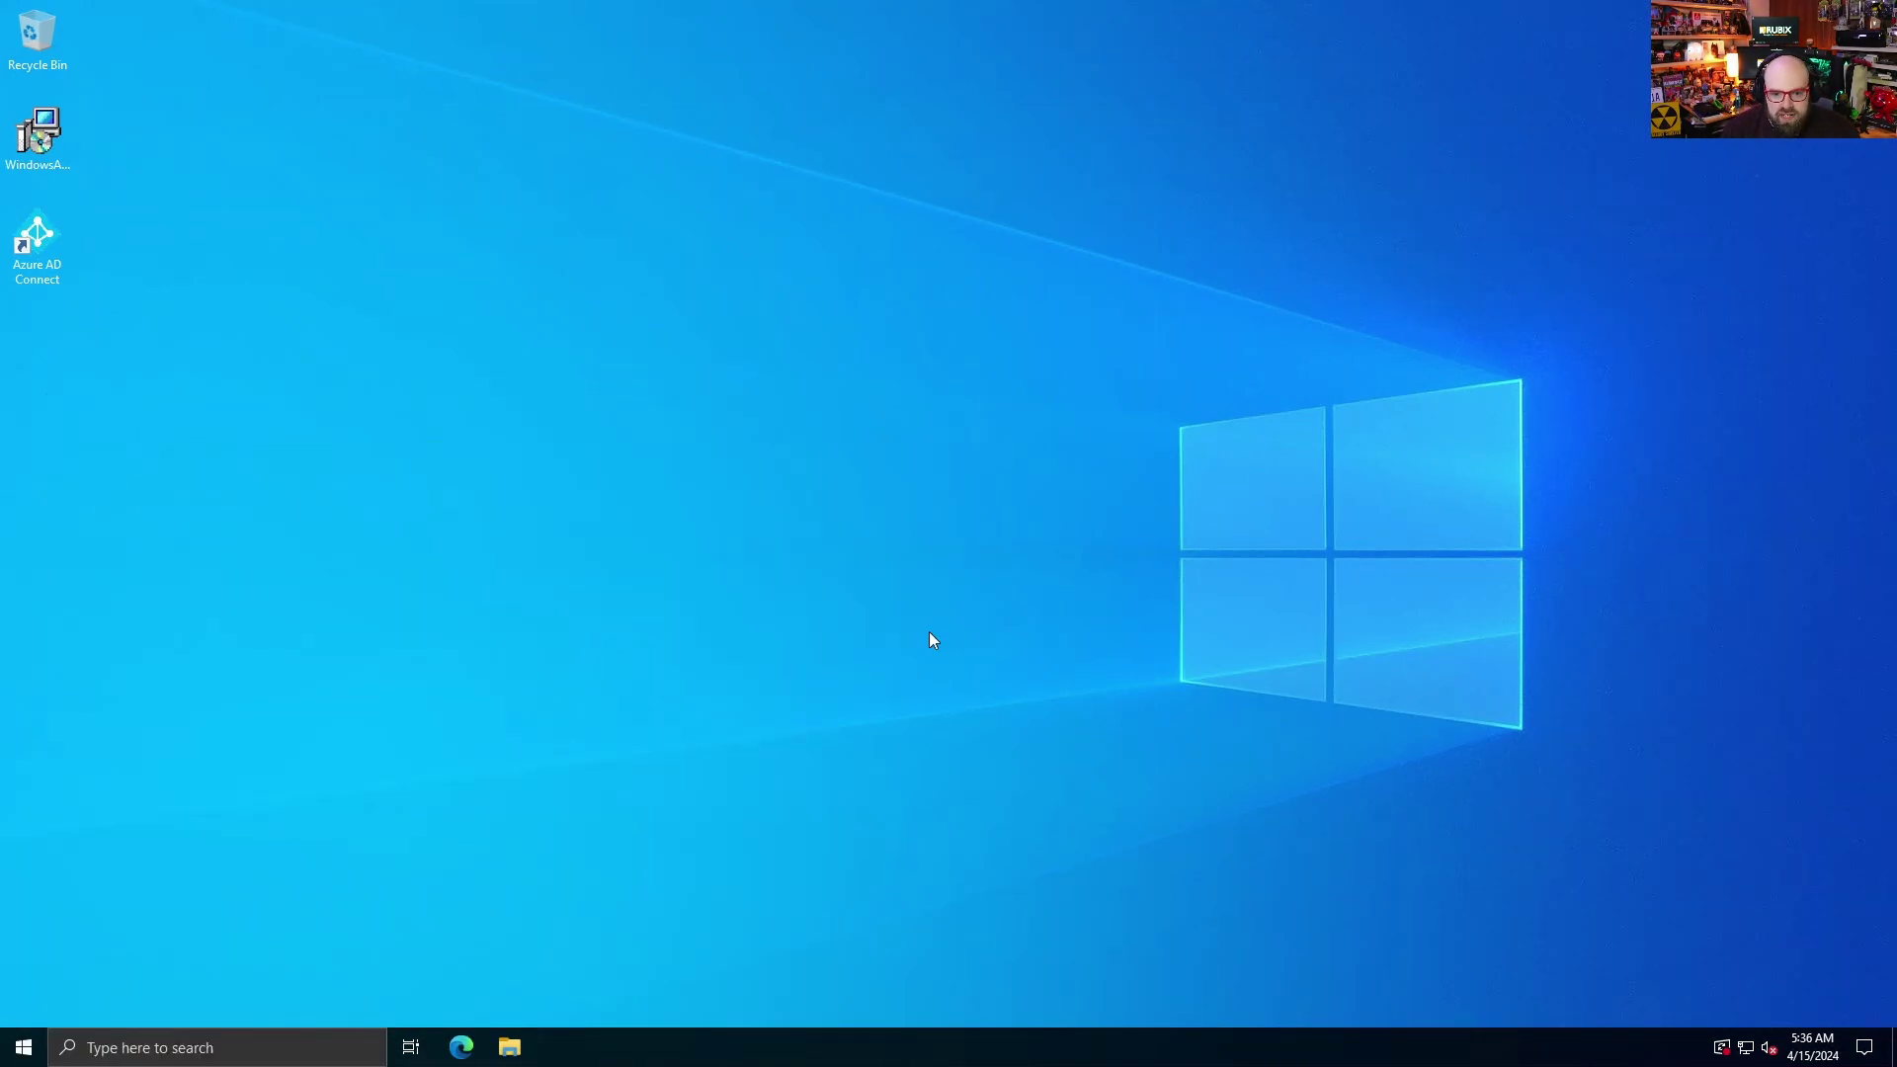
{"action": "left_click_drag", "start_coordinate": [432, 126], "coordinate": [501, 87]}
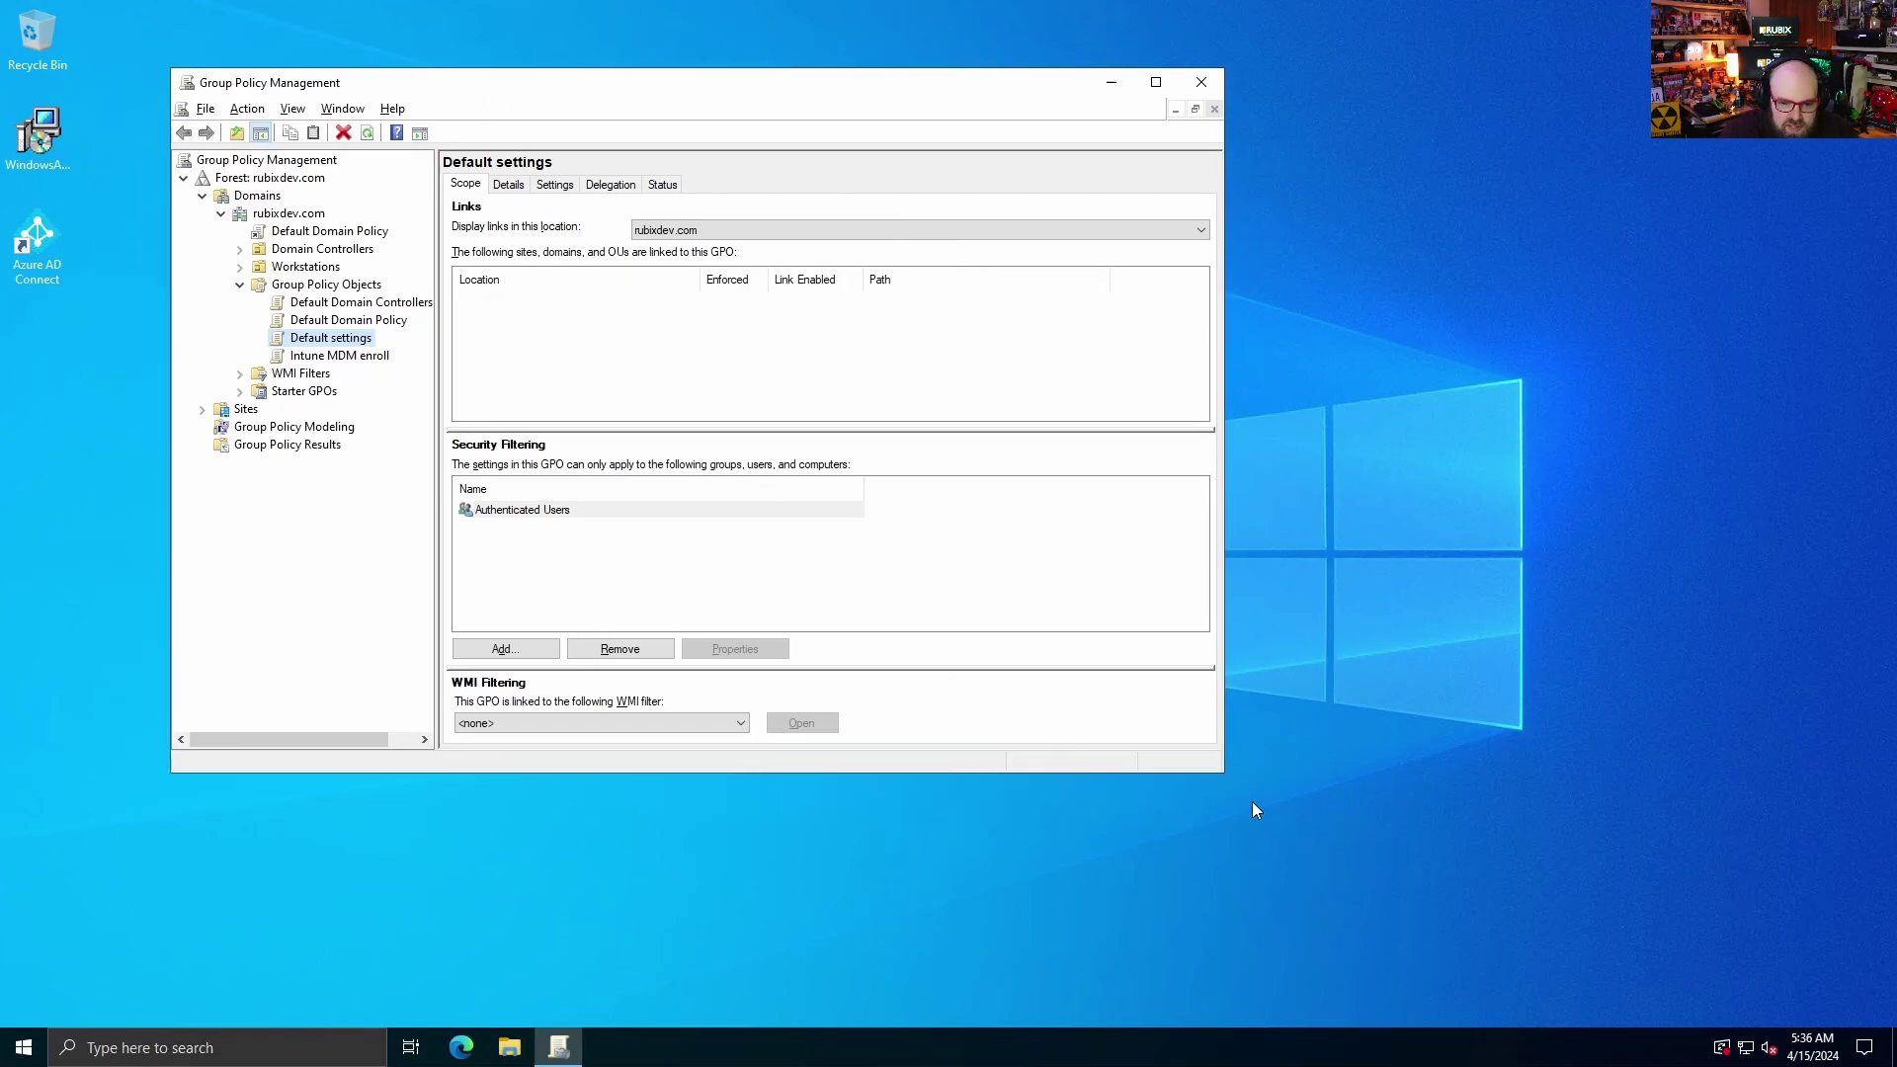
{"action": "left_click_drag", "start_coordinate": [1222, 771], "coordinate": [1620, 969]}
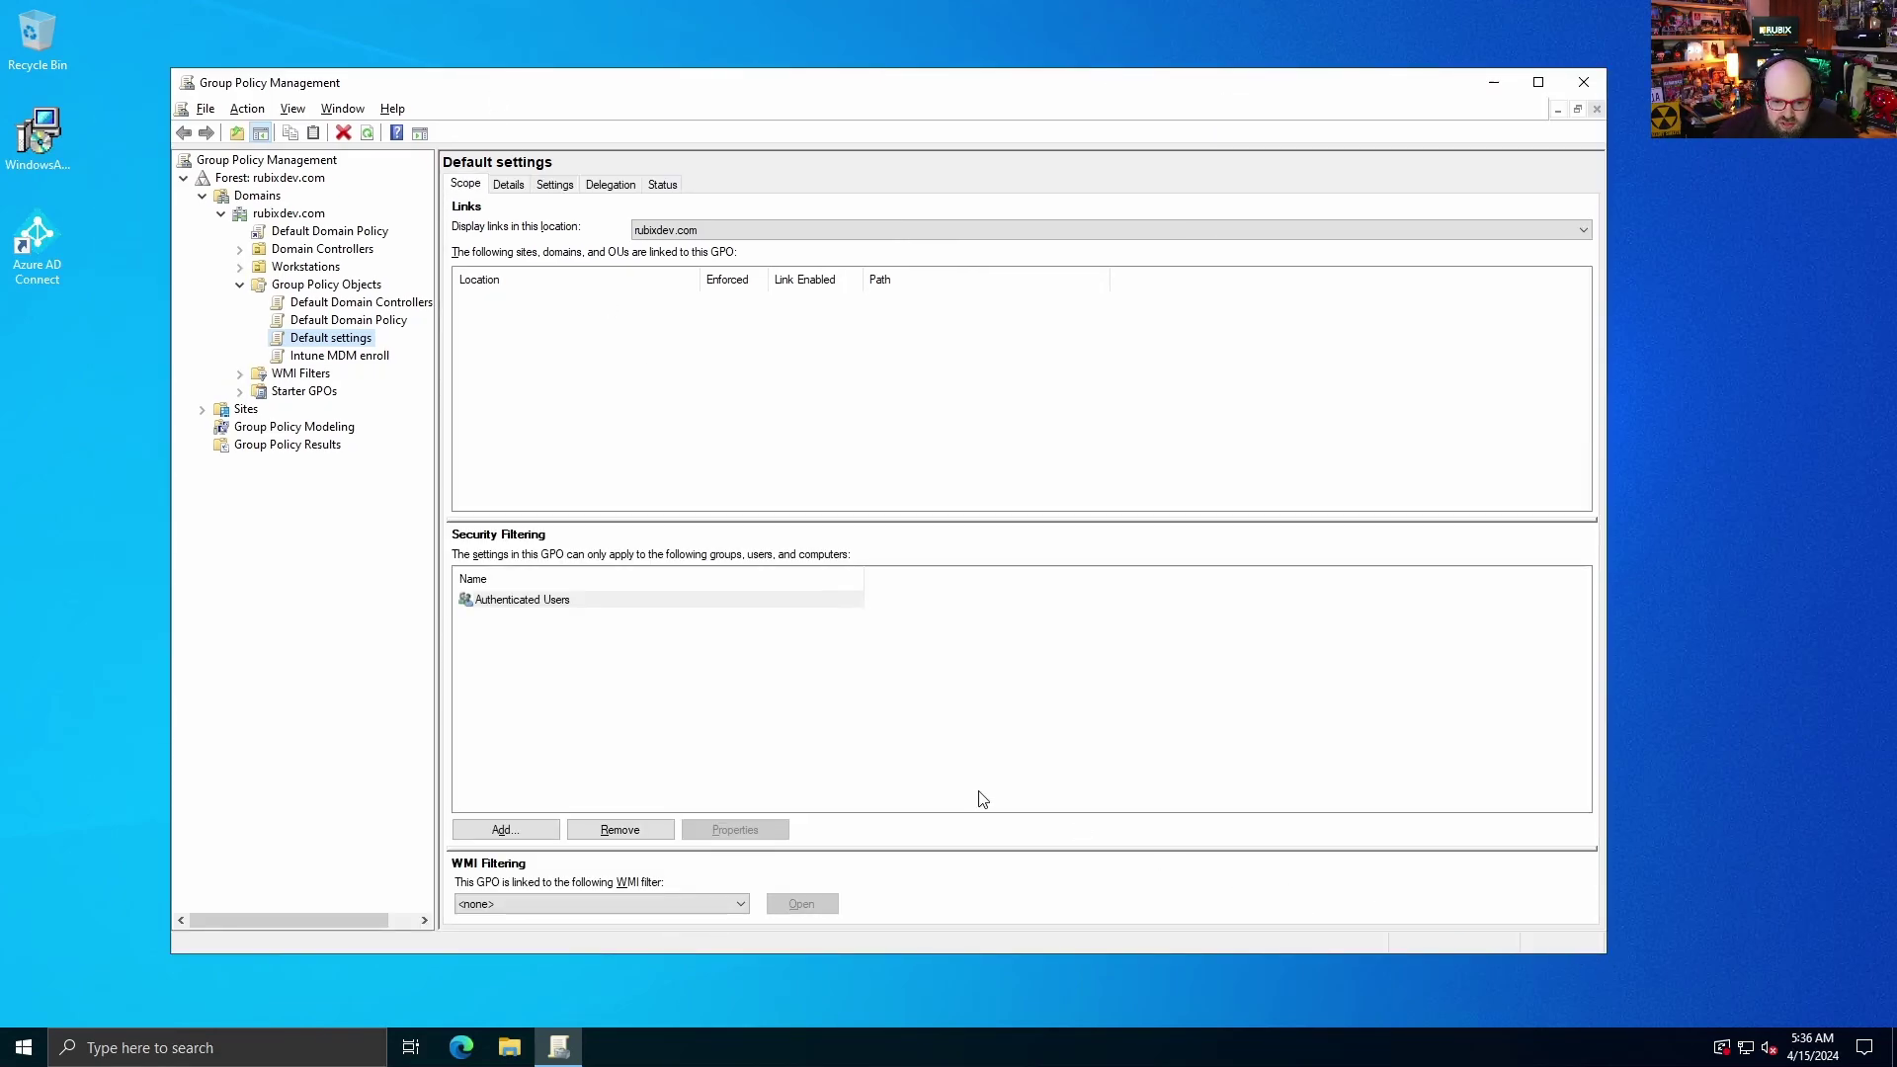
- Select the Default settings GPO and show its Details and Settings report
{"action": "right_click", "coordinate": [324, 342]}
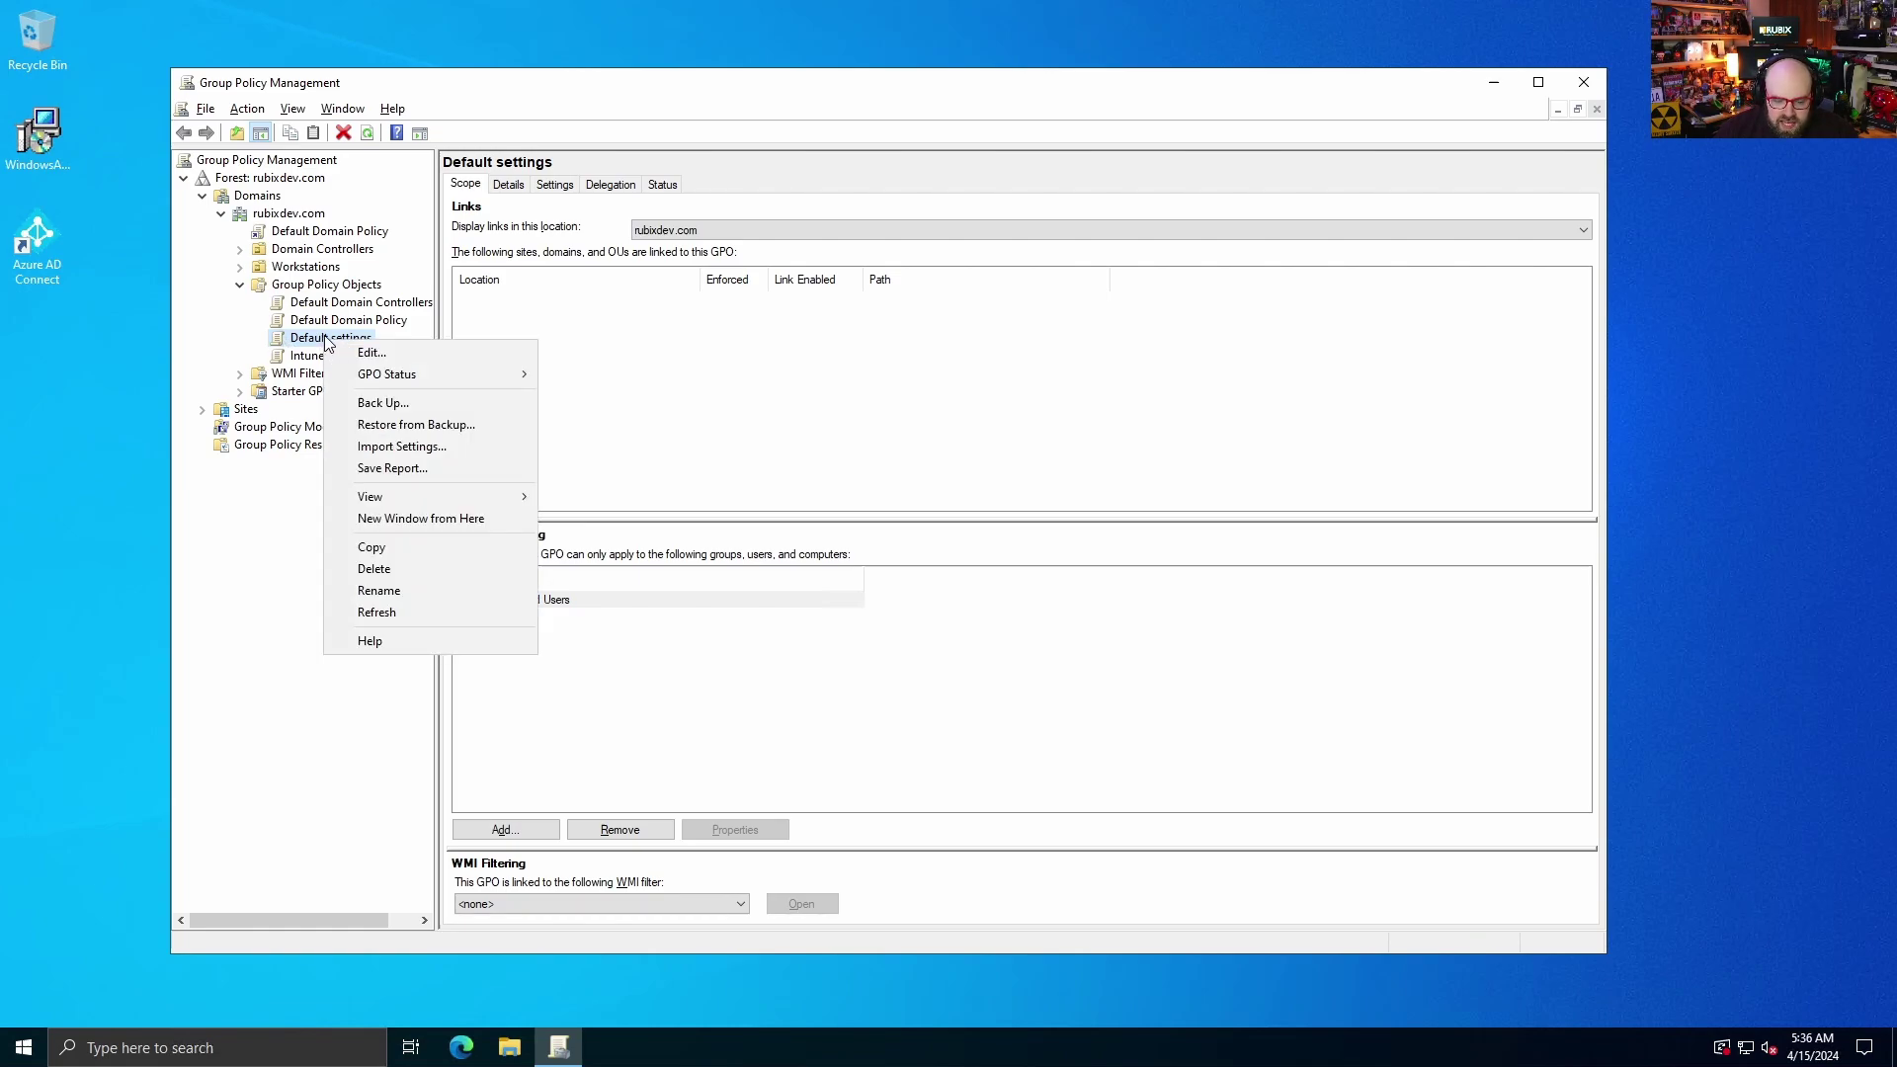
{"action": "key", "text": "Escape"}
{"action": "key", "text": "Up"}
{"action": "key", "text": "Down"}
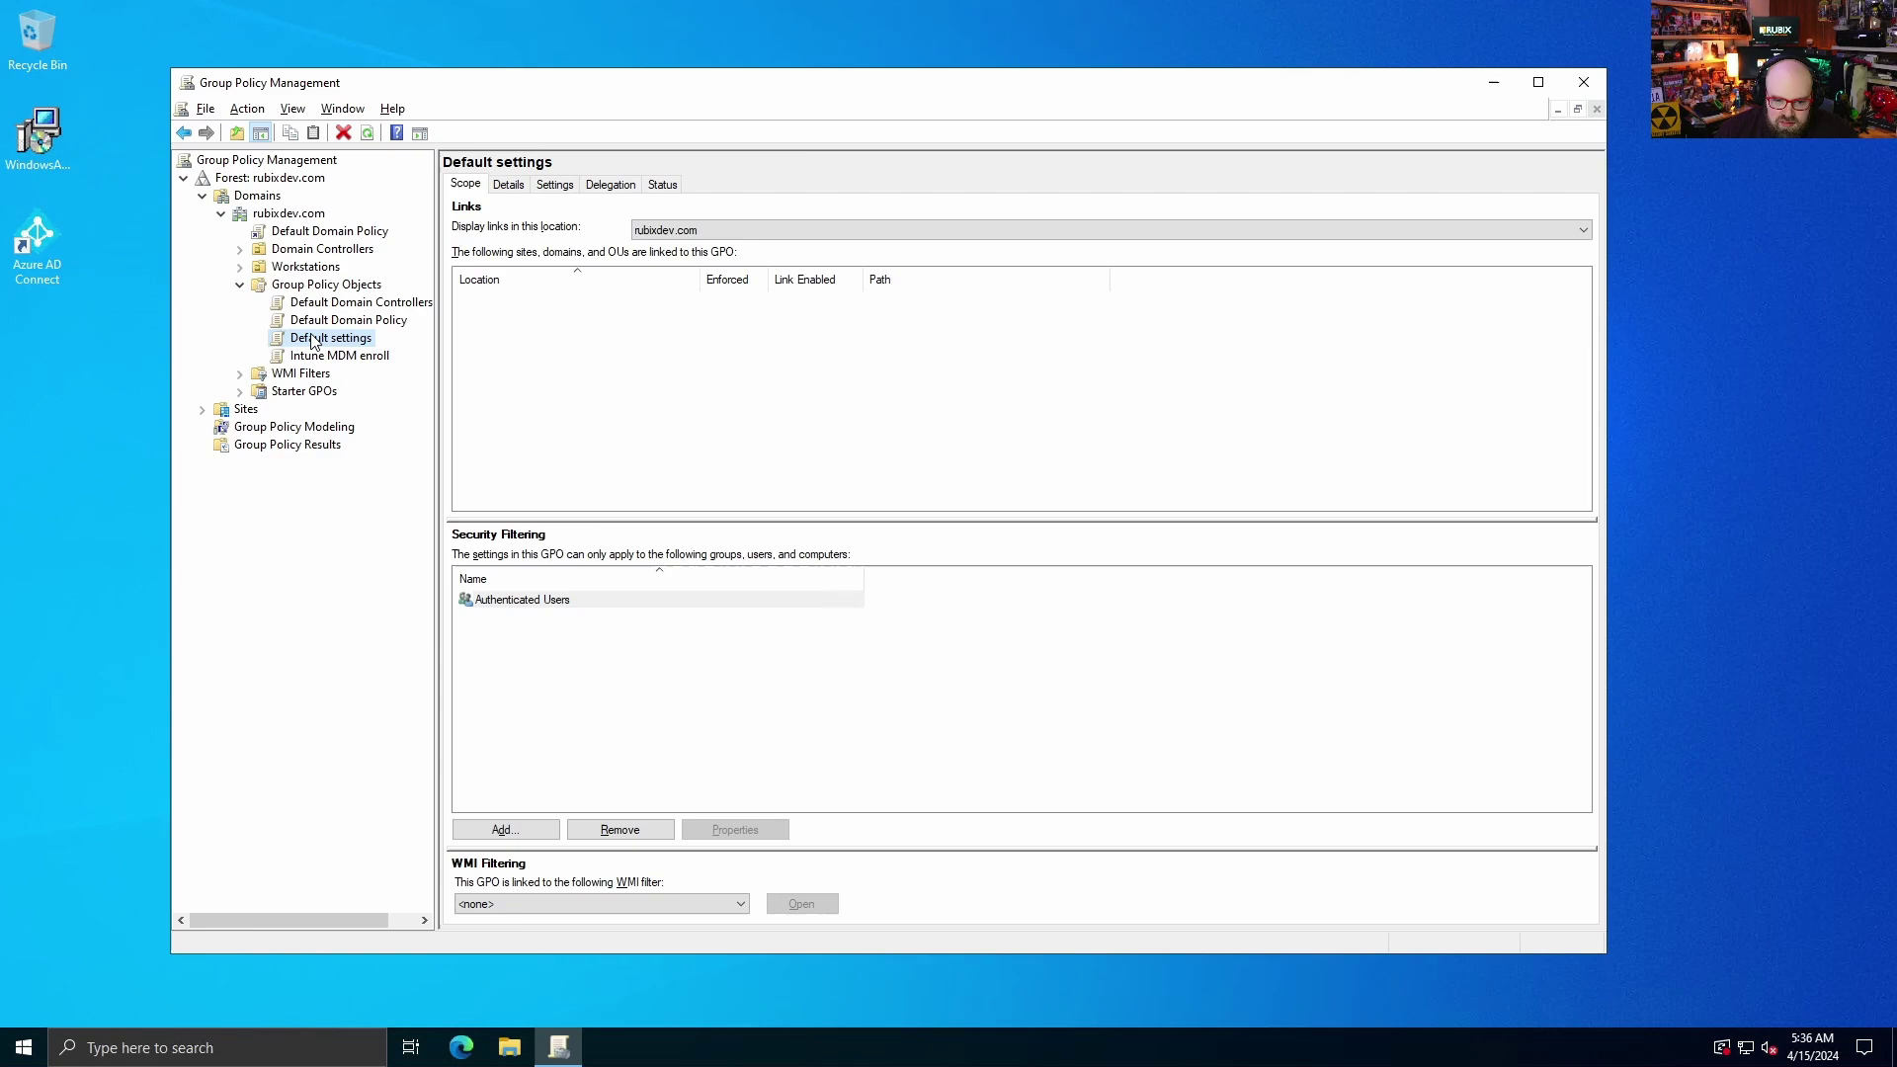
{"action": "left_click", "coordinate": [508, 185]}
{"action": "left_click", "coordinate": [571, 190]}
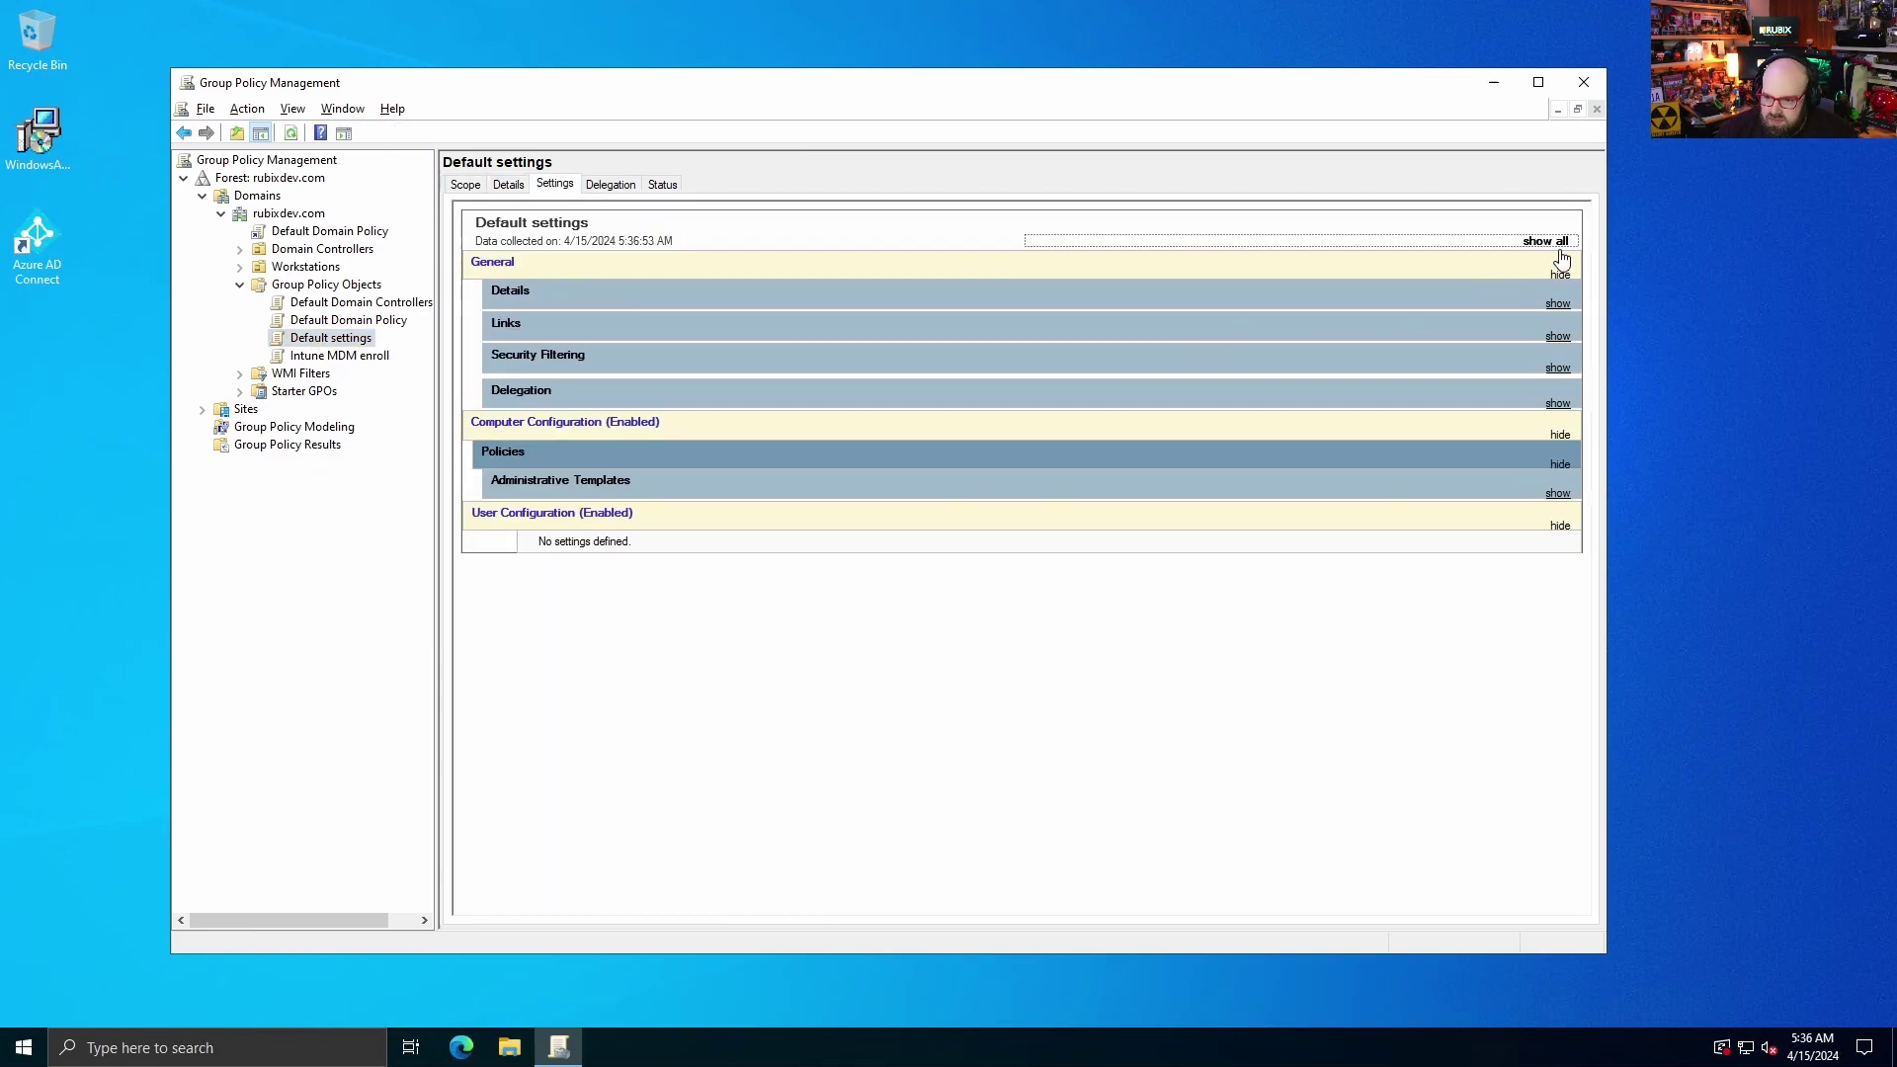
- Expand all report sections and scroll through the BitLocker and Allow Use of Camera policies
{"action": "left_click", "coordinate": [1549, 242]}
{"action": "scroll", "coordinate": [1112, 620], "scroll_direction": "down", "scroll_amount": 15}
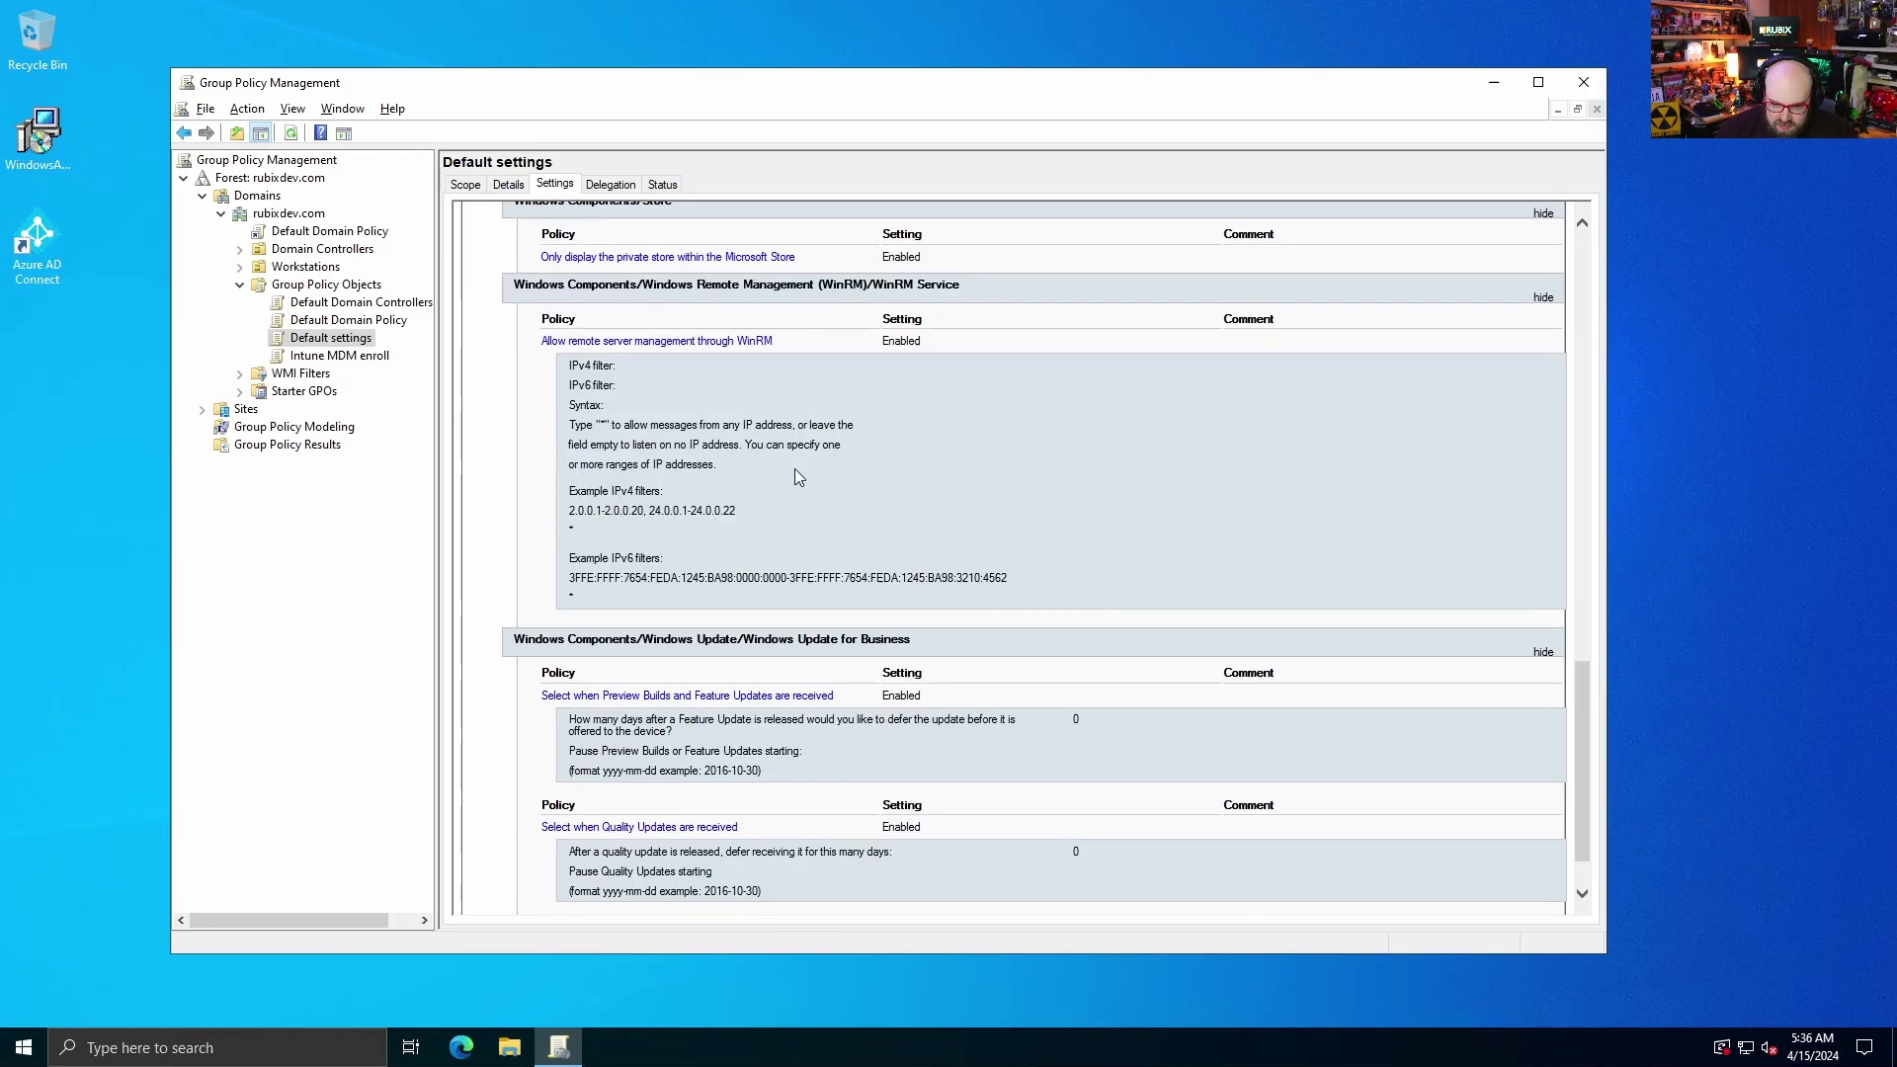
{"action": "scroll", "coordinate": [1015, 633], "scroll_direction": "down", "scroll_amount": 1}
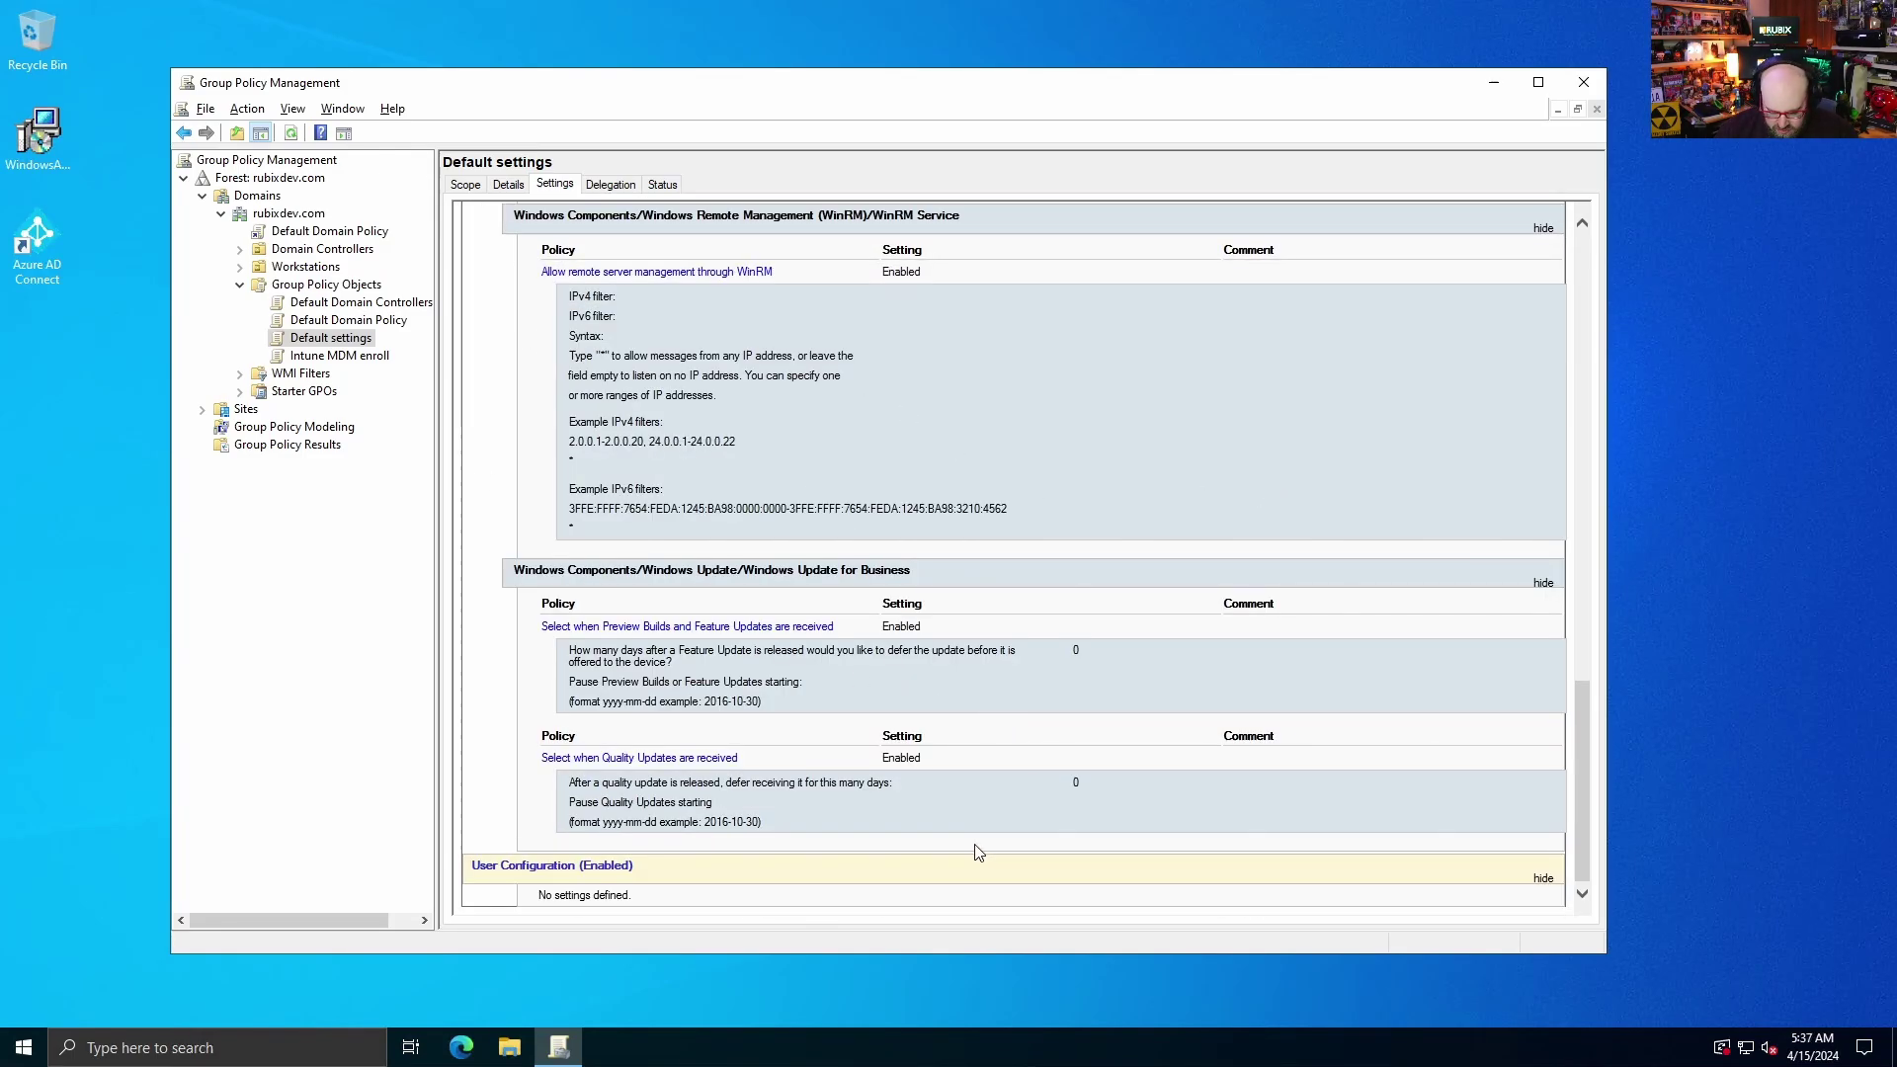
{"action": "scroll", "coordinate": [973, 845], "scroll_direction": "up", "scroll_amount": 20}
{"action": "scroll", "coordinate": [769, 620], "scroll_direction": "up", "scroll_amount": 1}
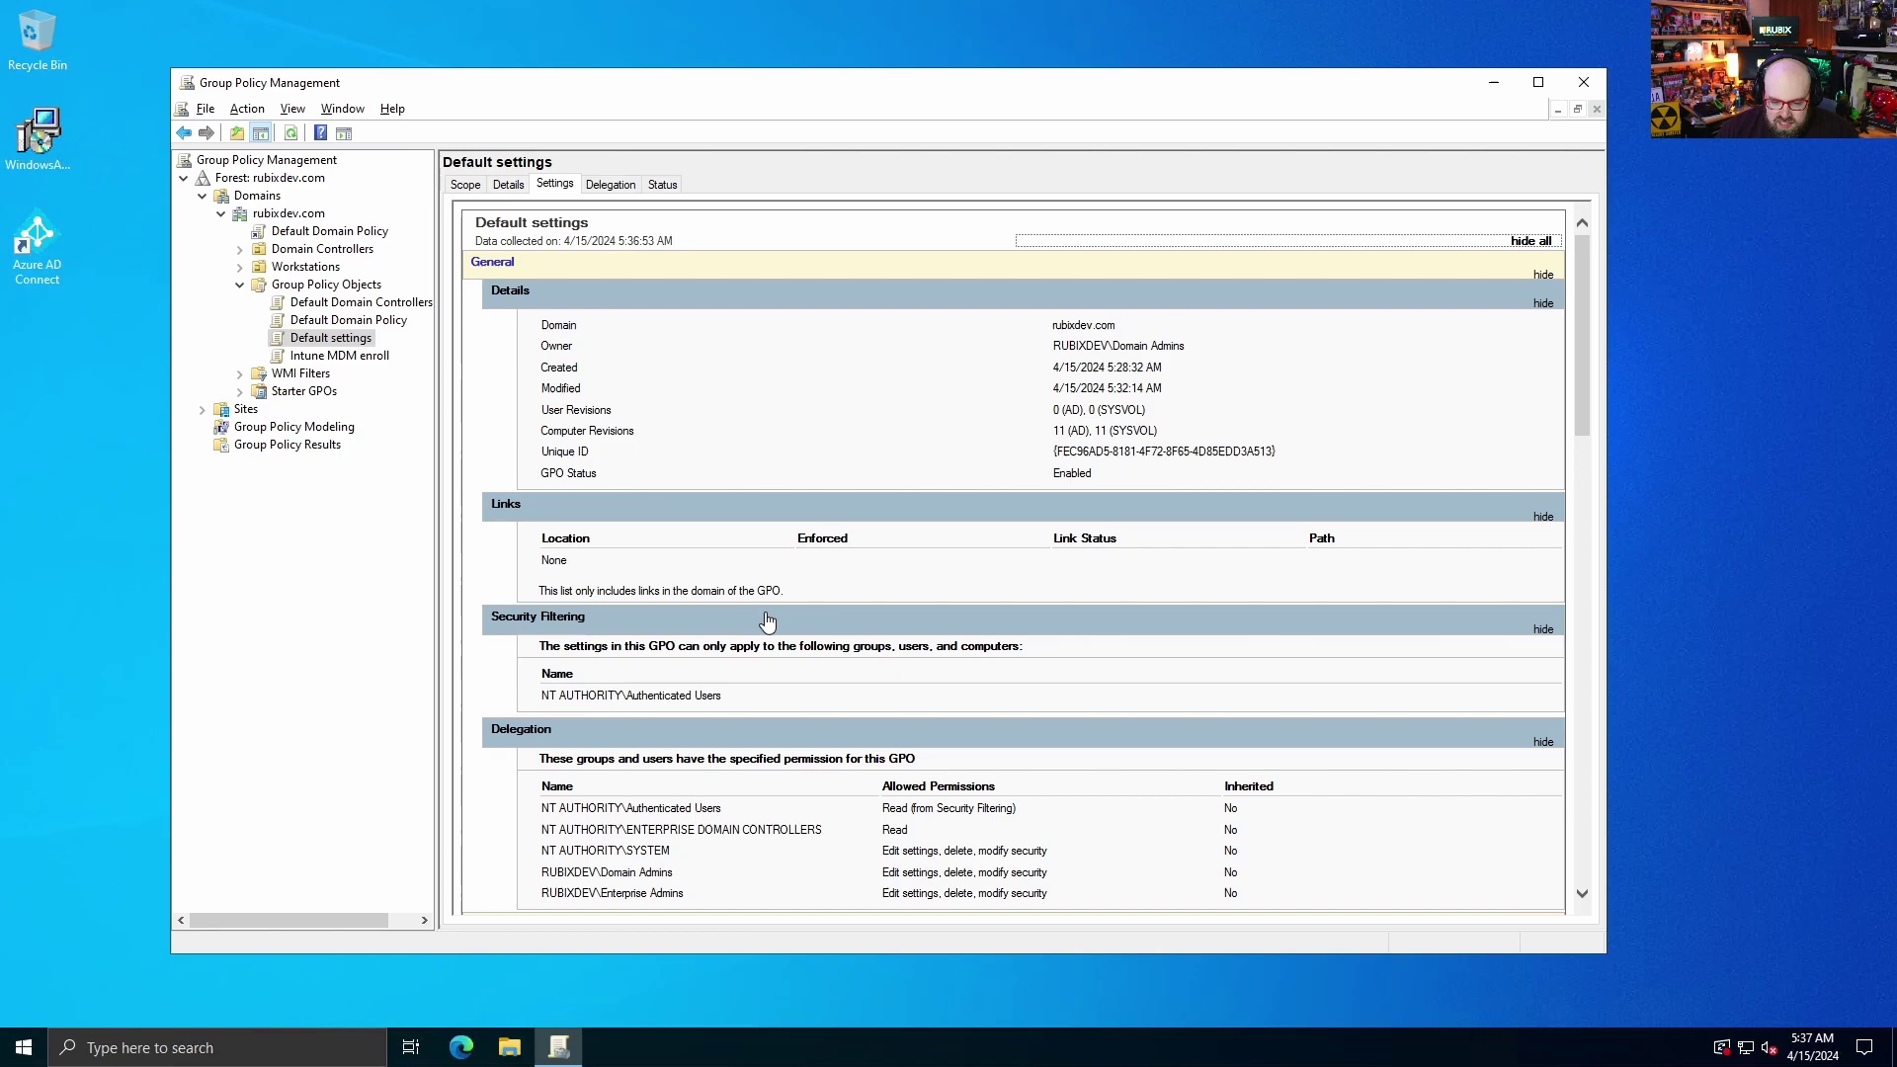
{"action": "left_click_drag", "start_coordinate": [482, 87], "coordinate": [433, 66]}
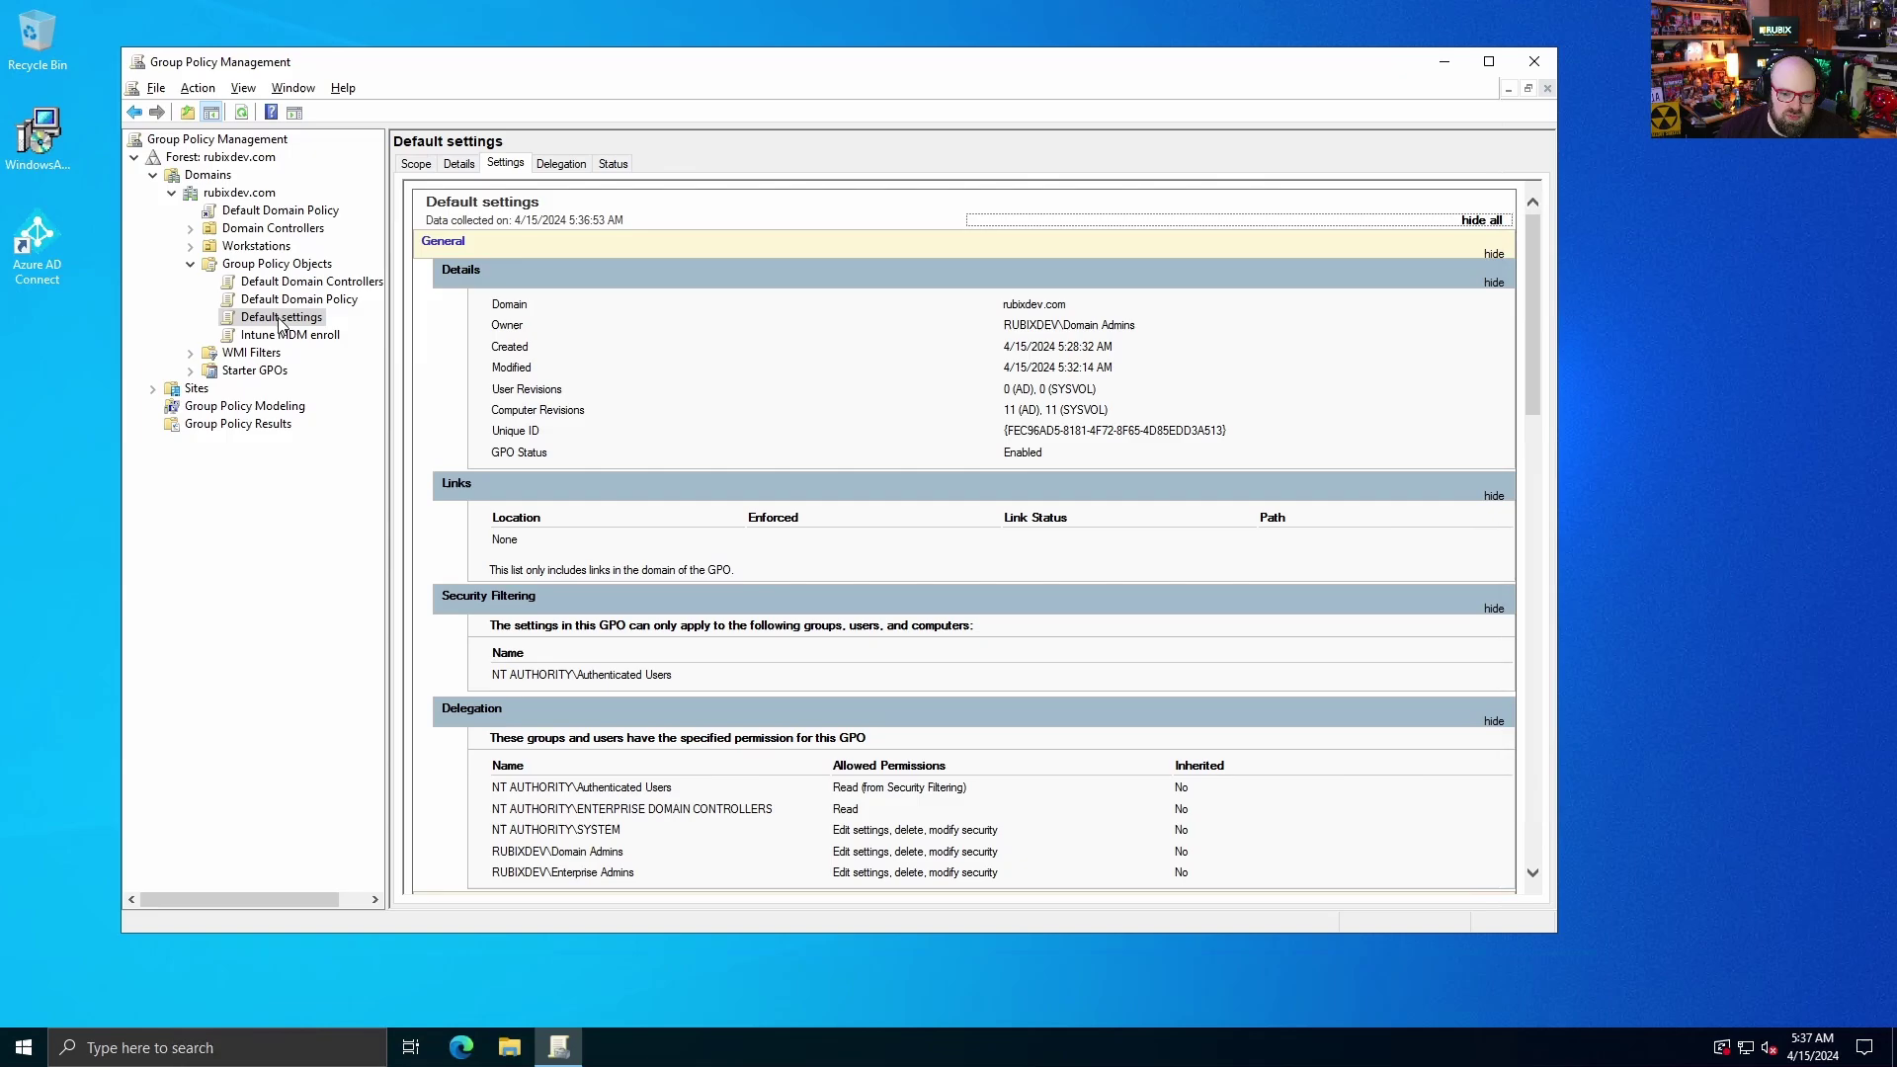
{"action": "scroll", "coordinate": [952, 331], "scroll_direction": "down", "scroll_amount": 10}
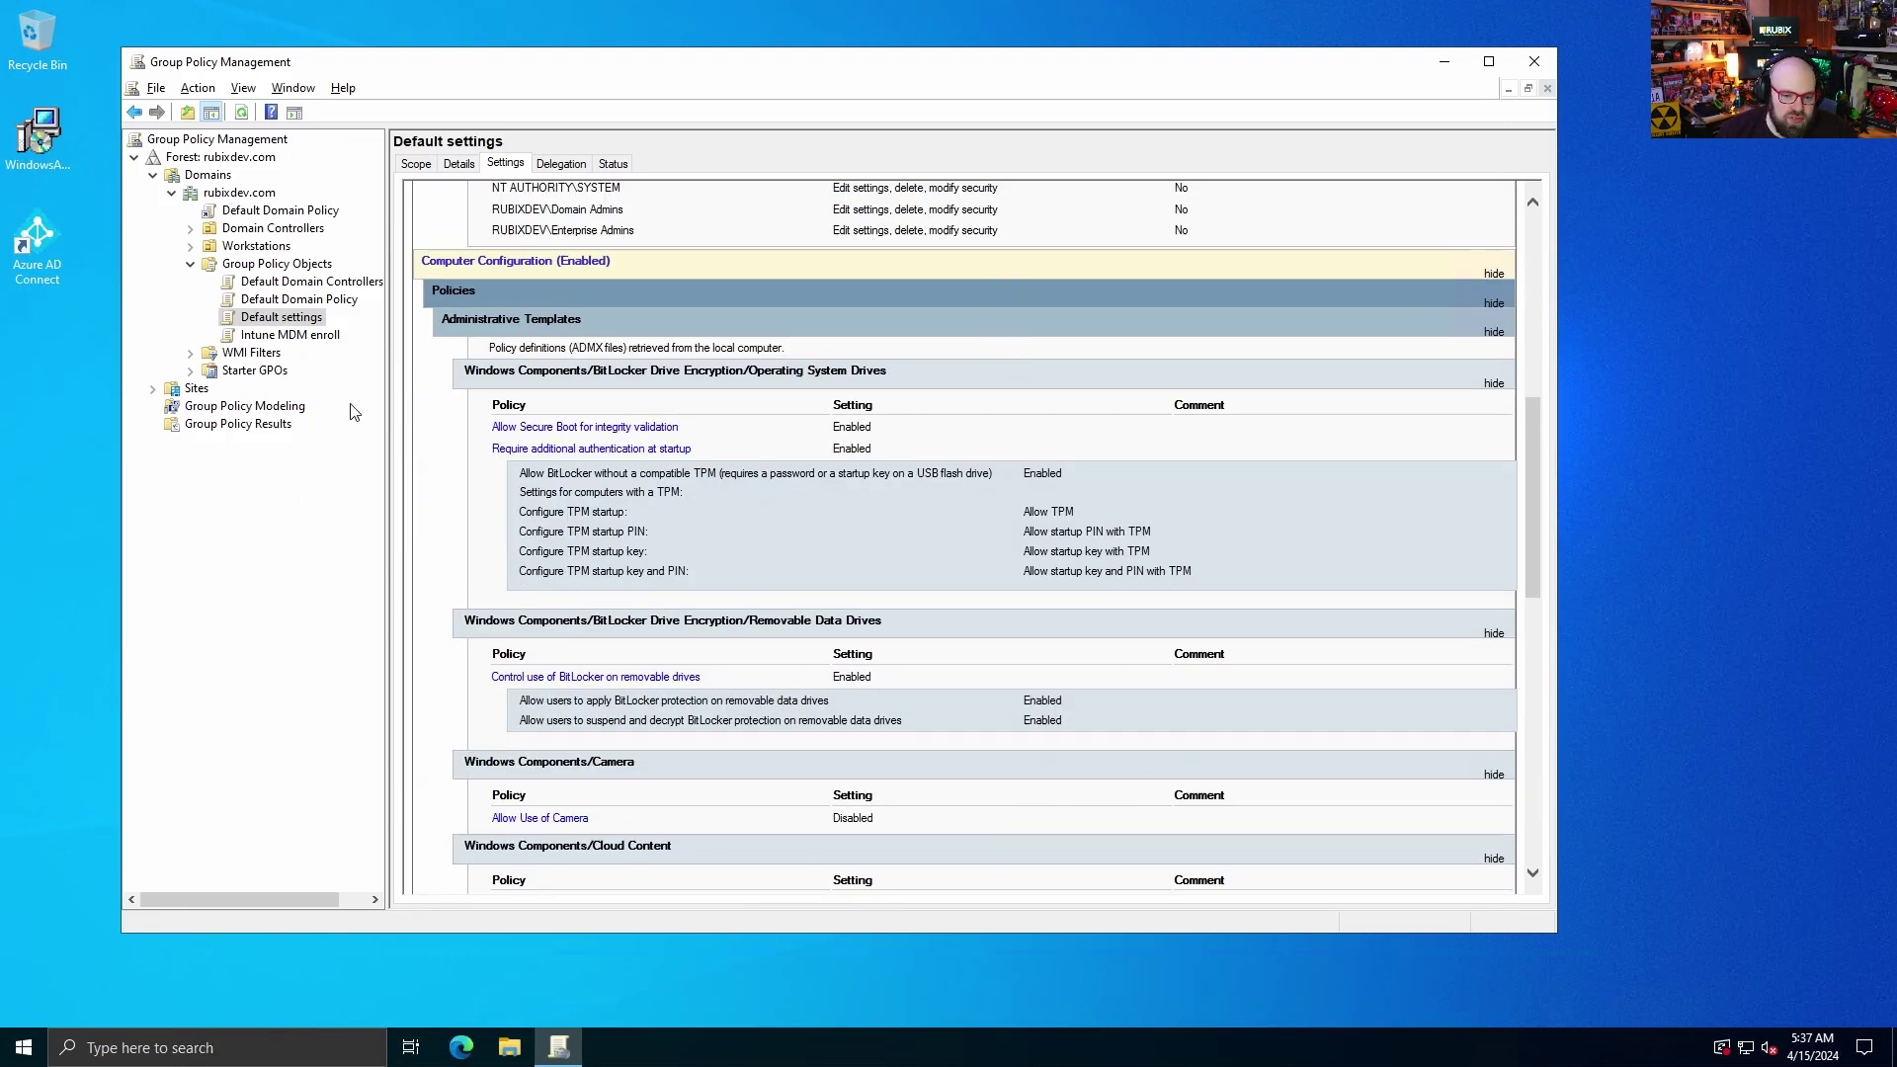
- Back up the Default settings GPO to the Administrator's Desktop folder
{"action": "right_click", "coordinate": [287, 321]}
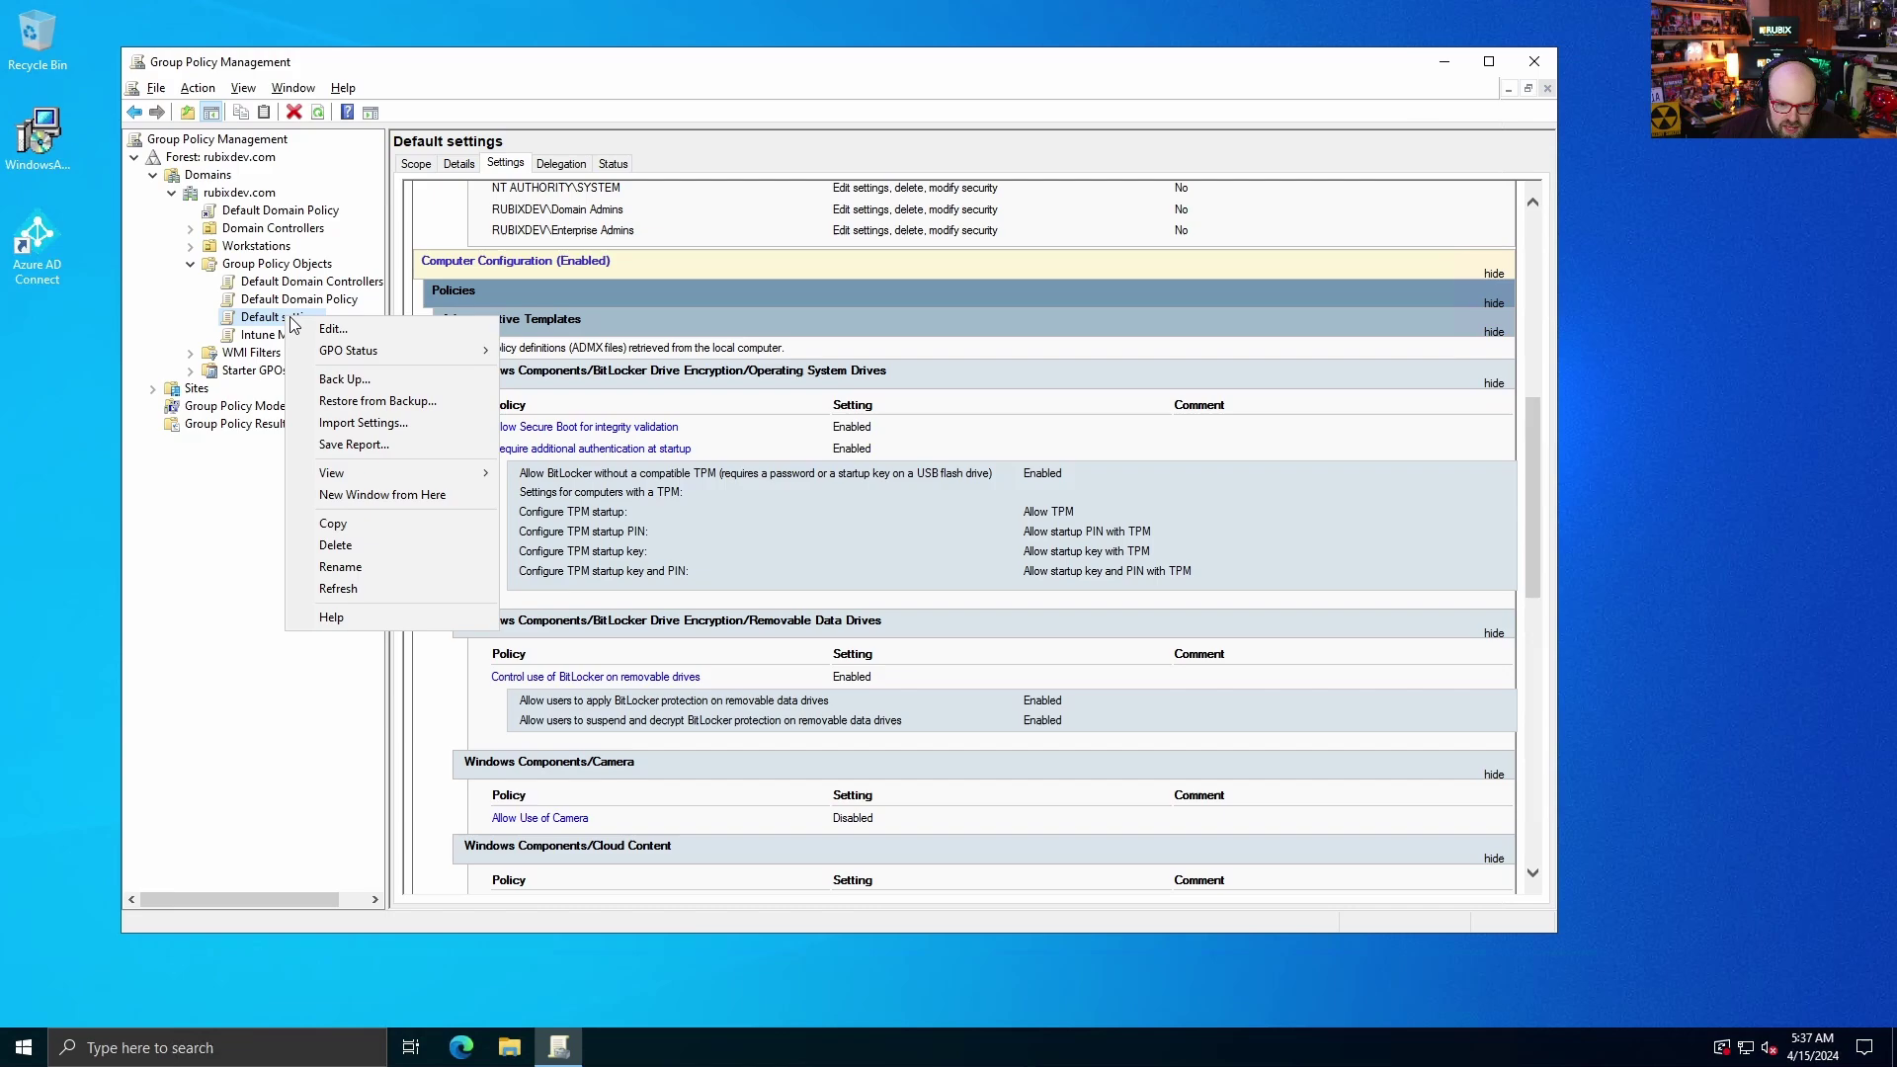
{"action": "left_click", "coordinate": [463, 379]}
{"action": "left_click", "coordinate": [986, 550]}
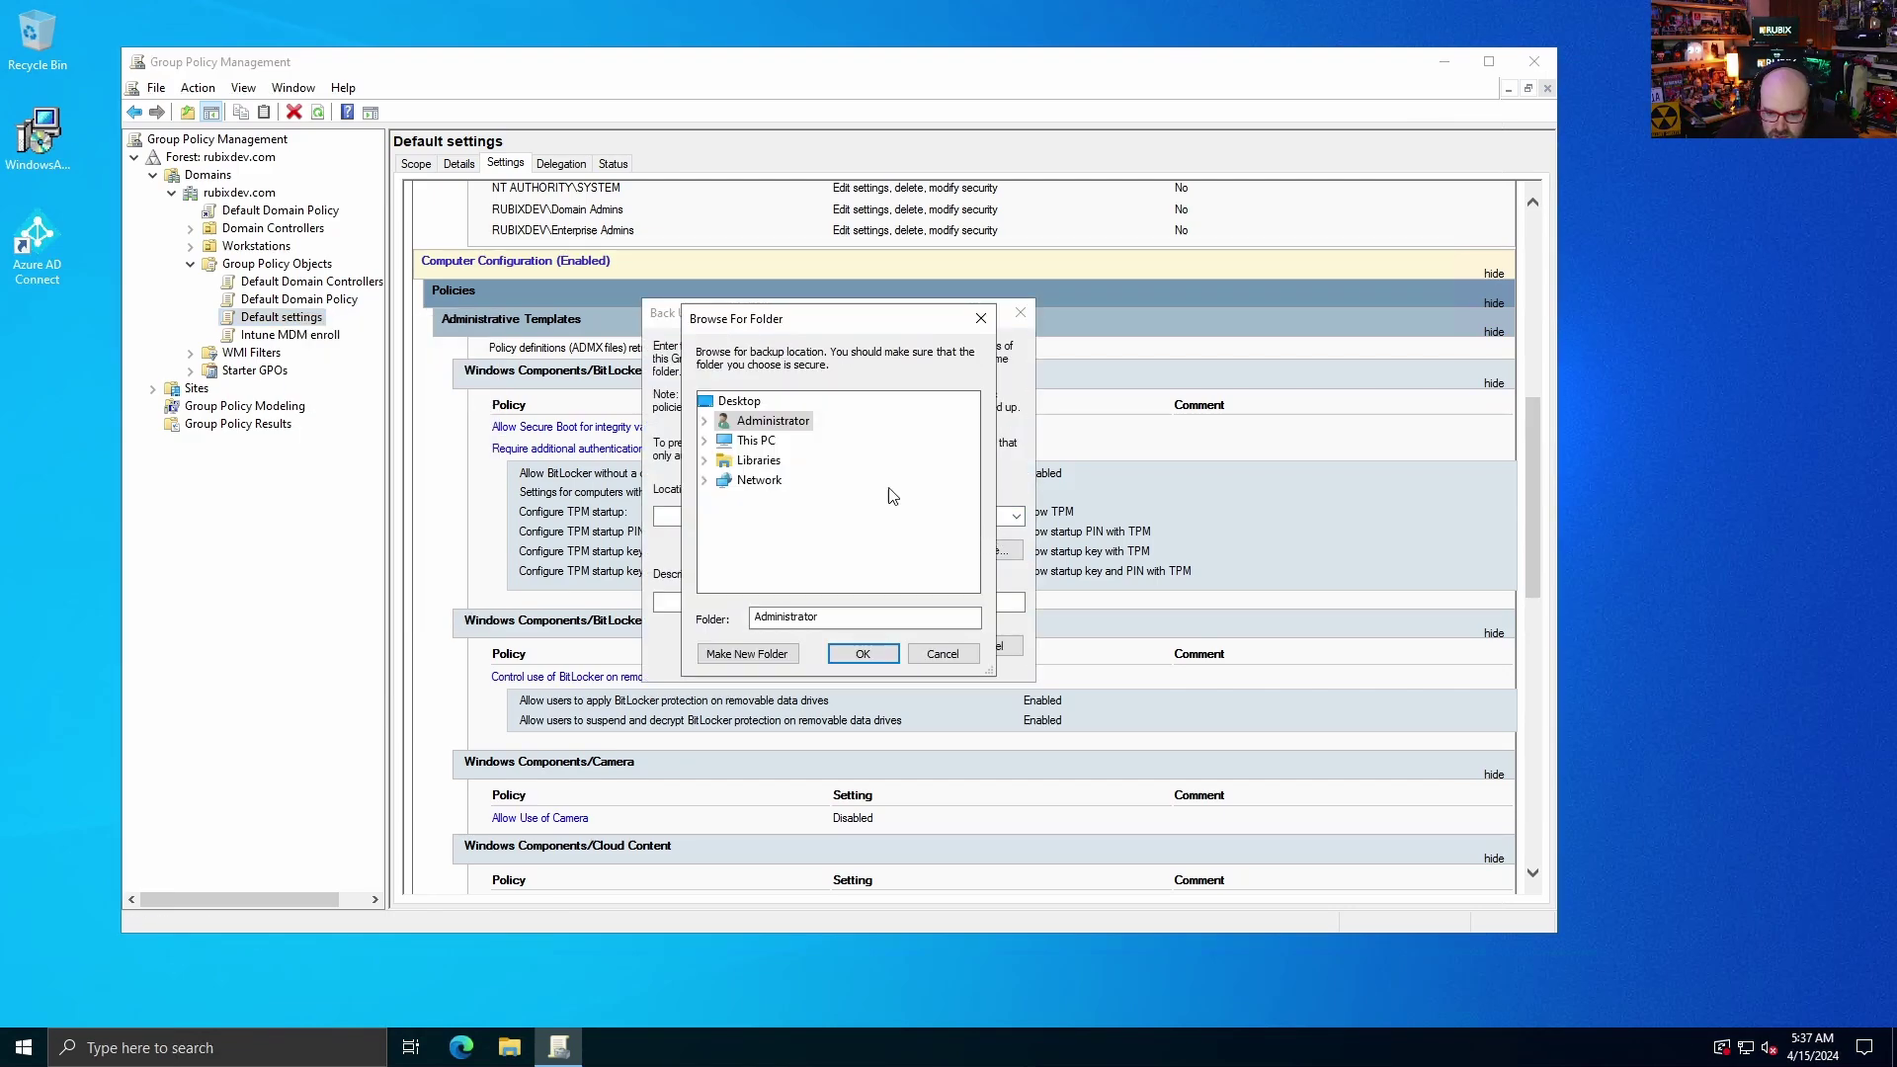
{"action": "double_click", "coordinate": [722, 424]}
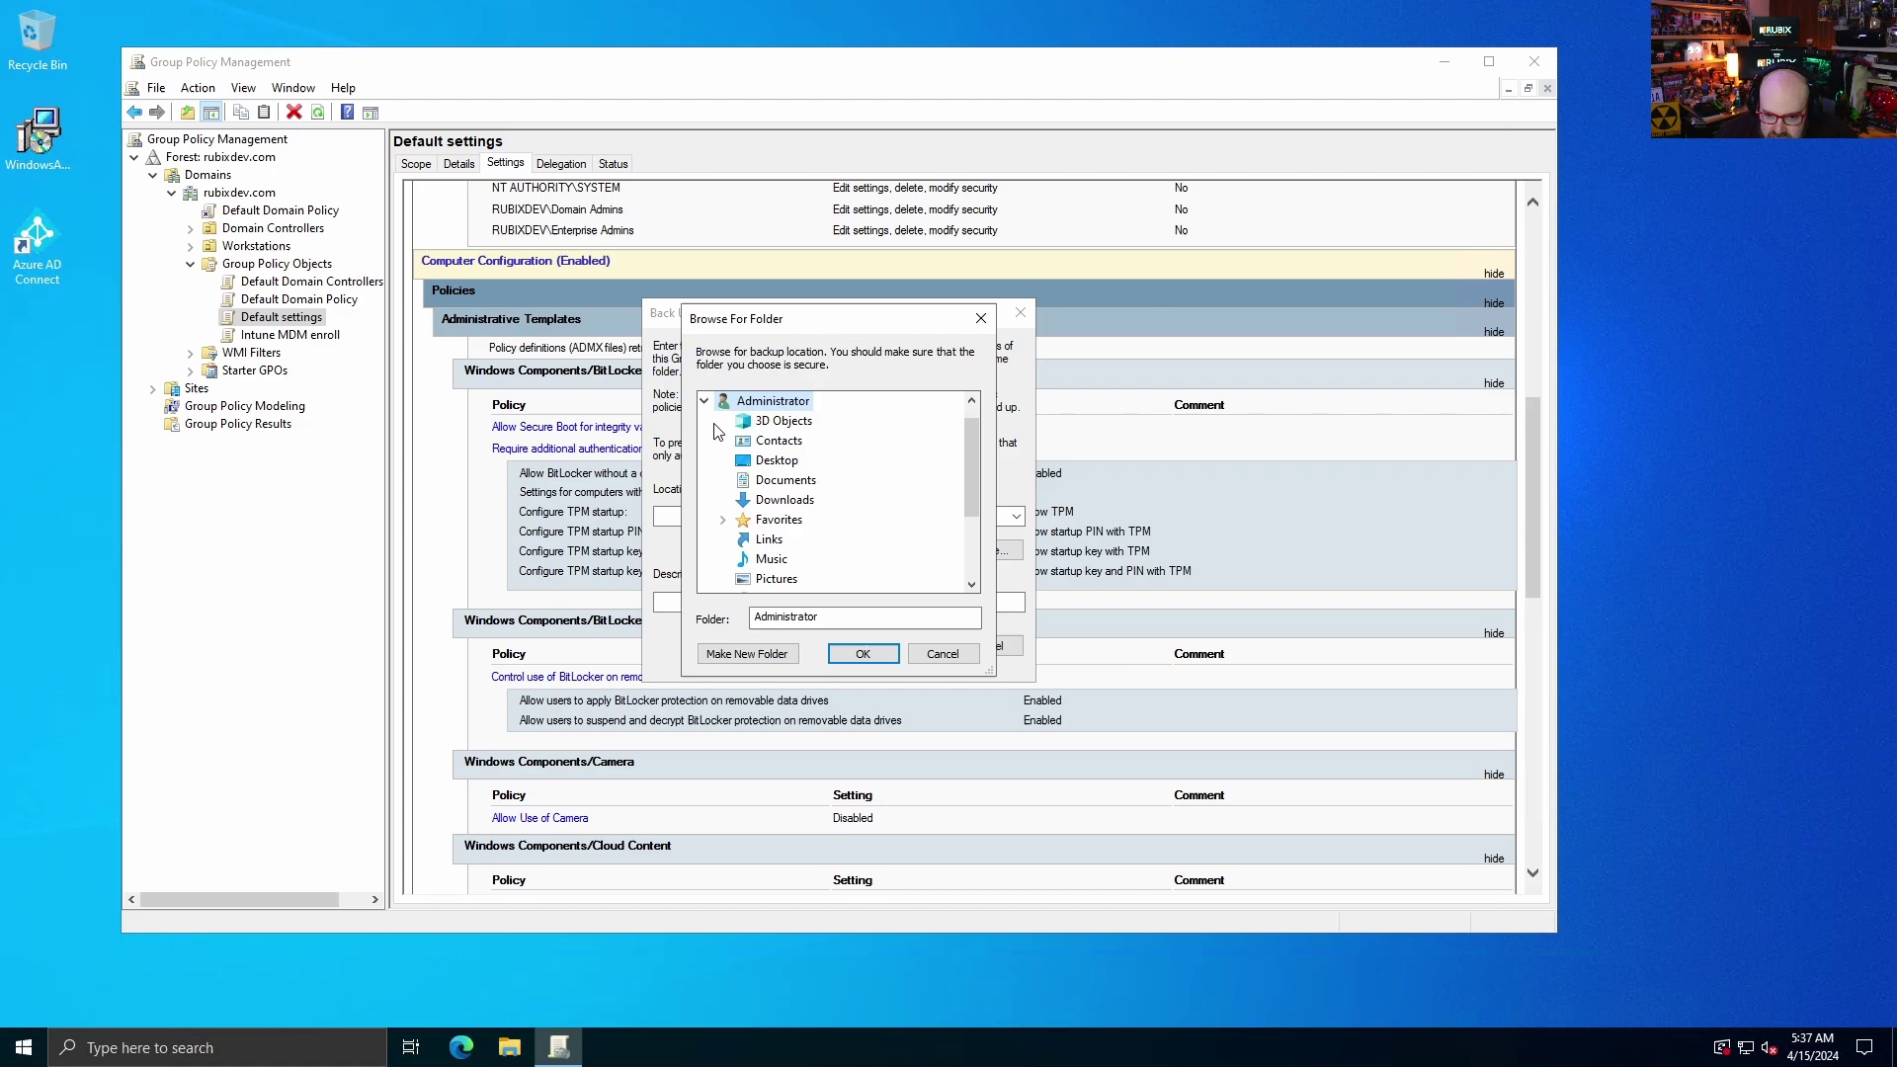
{"action": "left_click", "coordinate": [777, 460]}
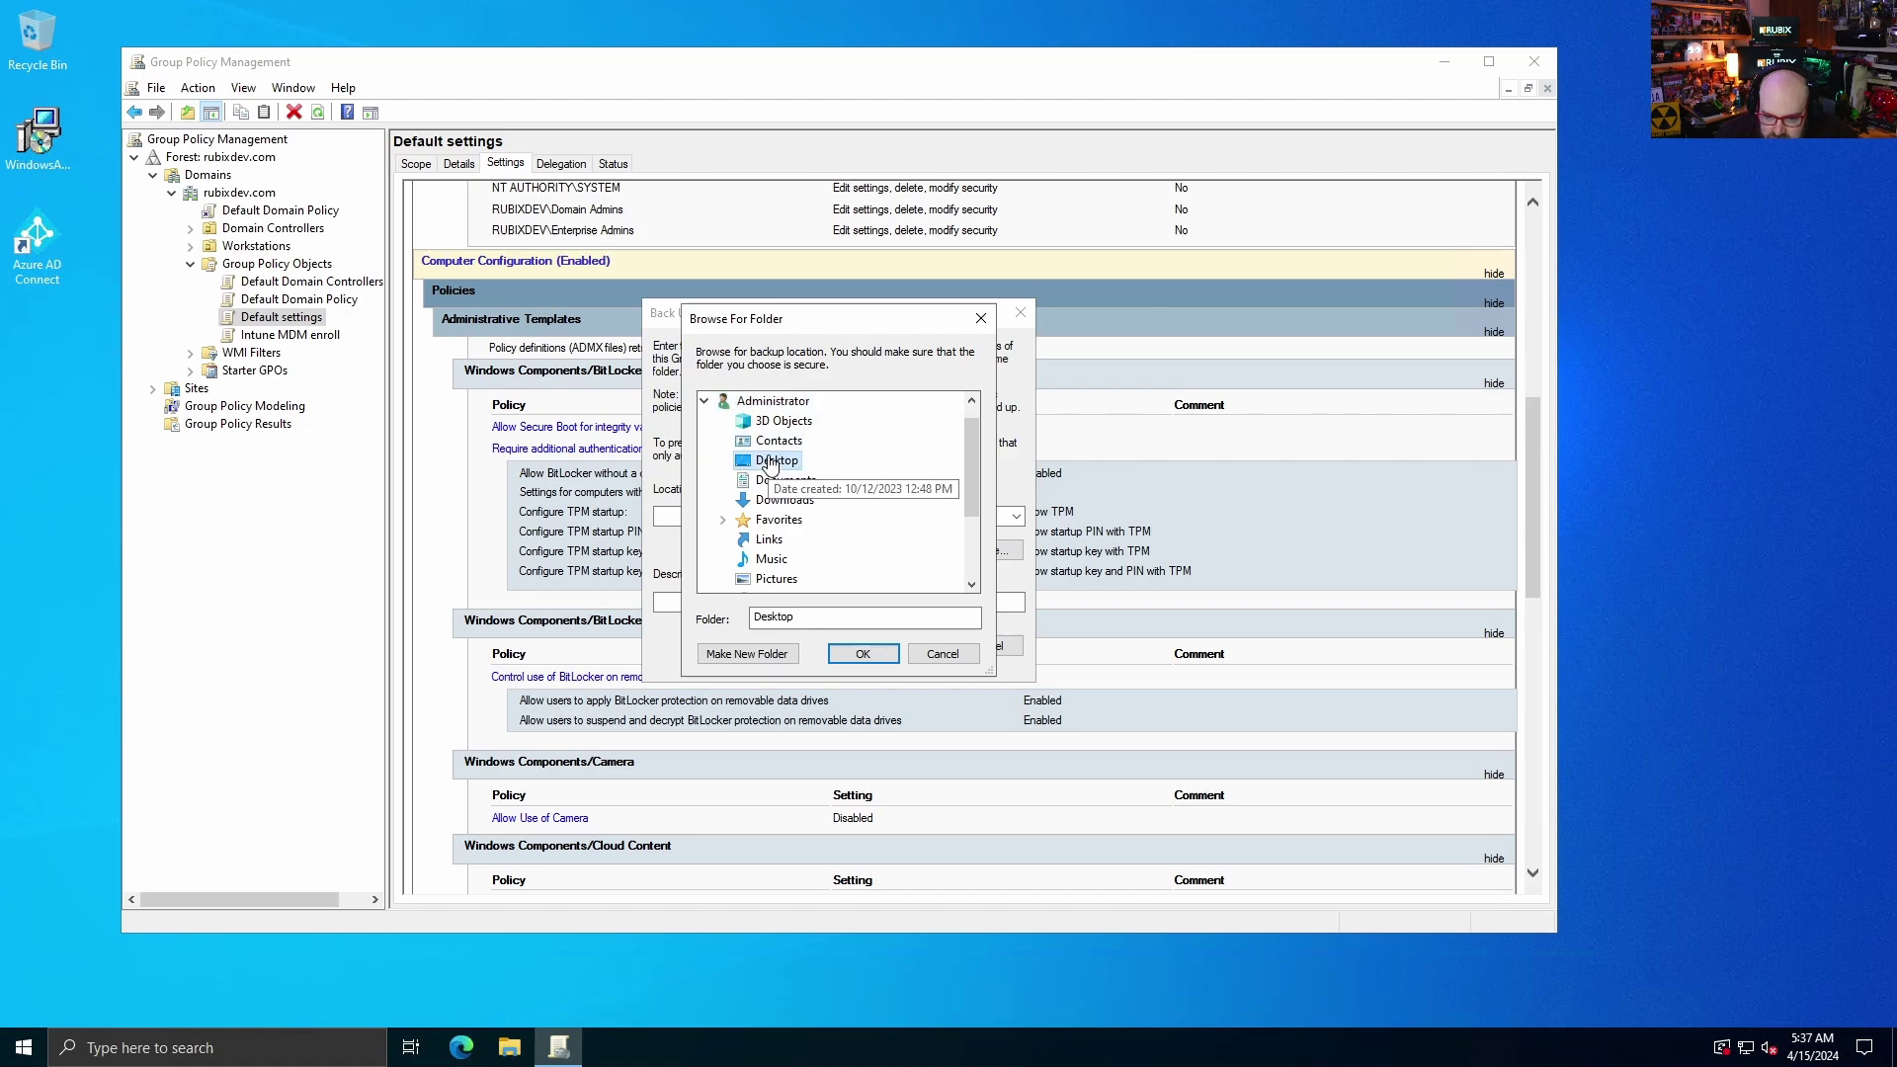
{"action": "left_click", "coordinate": [862, 653]}
{"action": "left_click", "coordinate": [900, 647]}
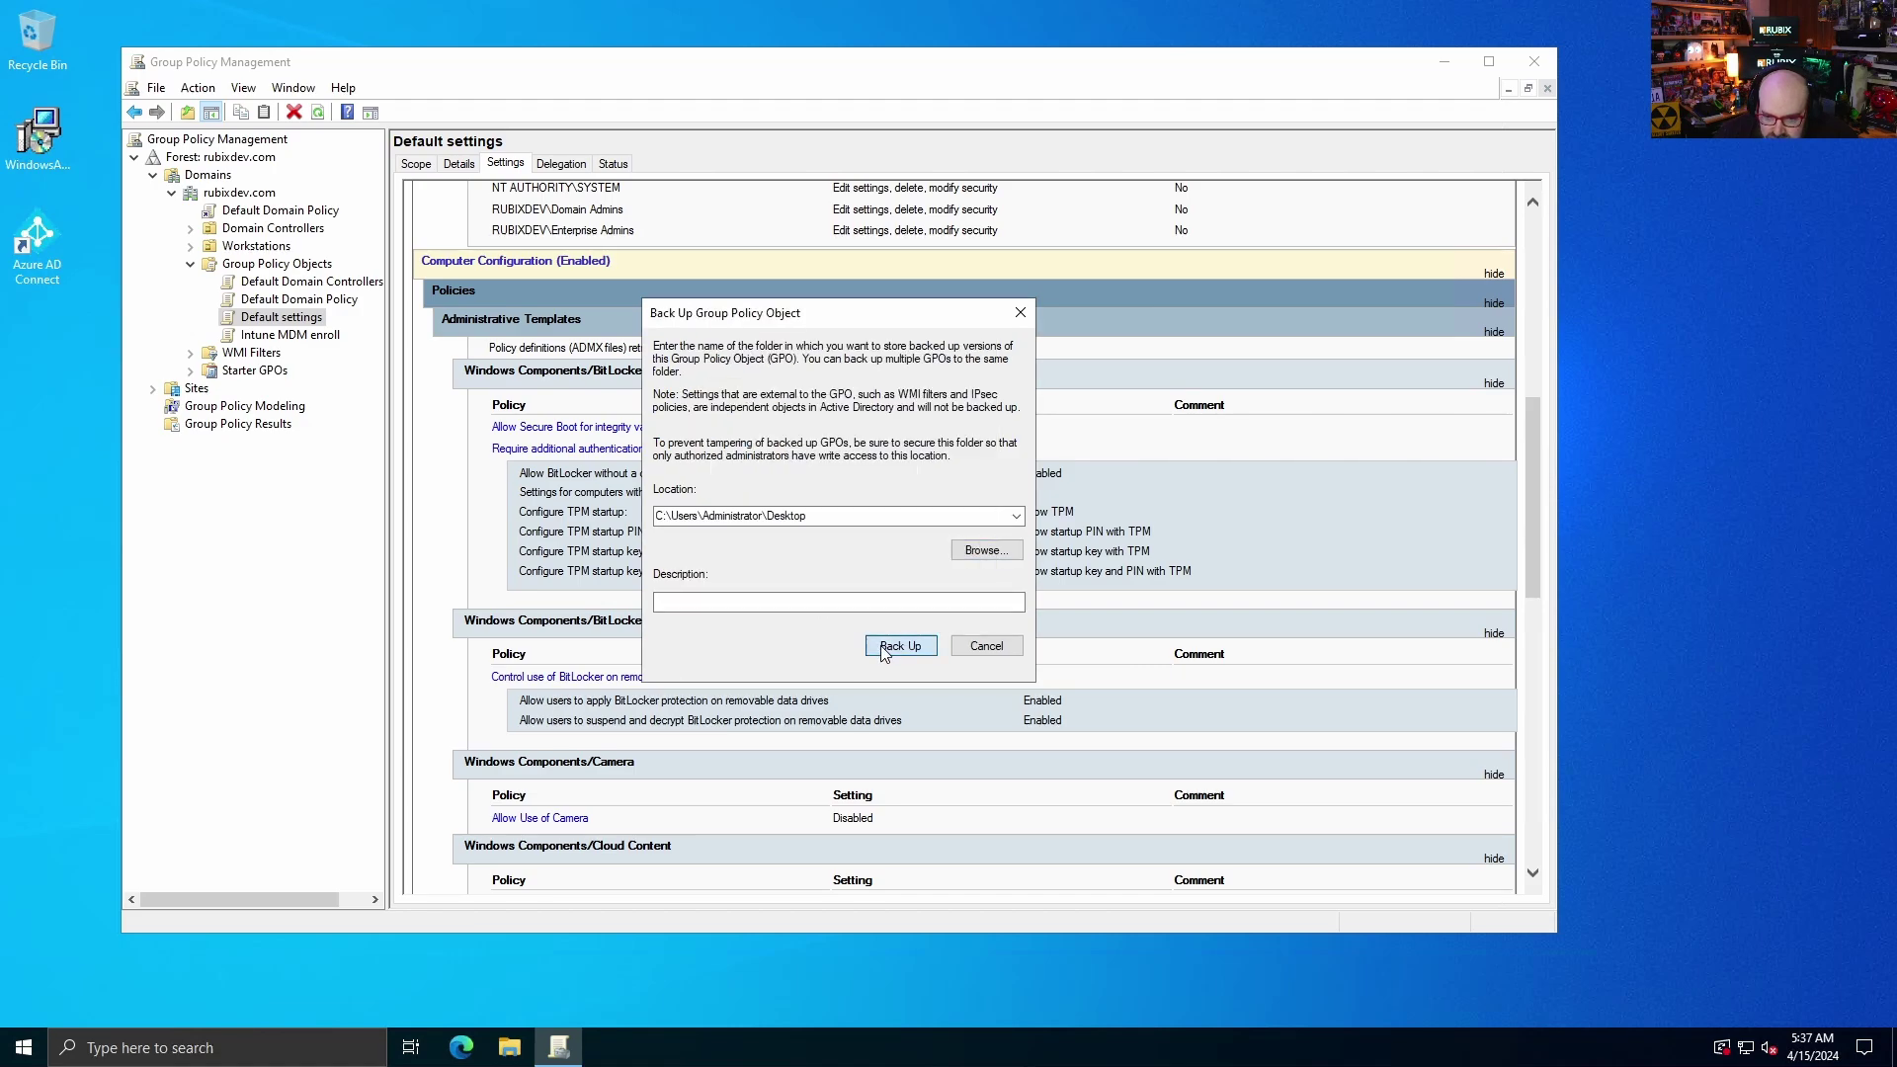
{"action": "left_click", "coordinate": [965, 682]}
- Copy the gpreport file from the new backup folder on the desktop
{"action": "double_click", "coordinate": [45, 354]}
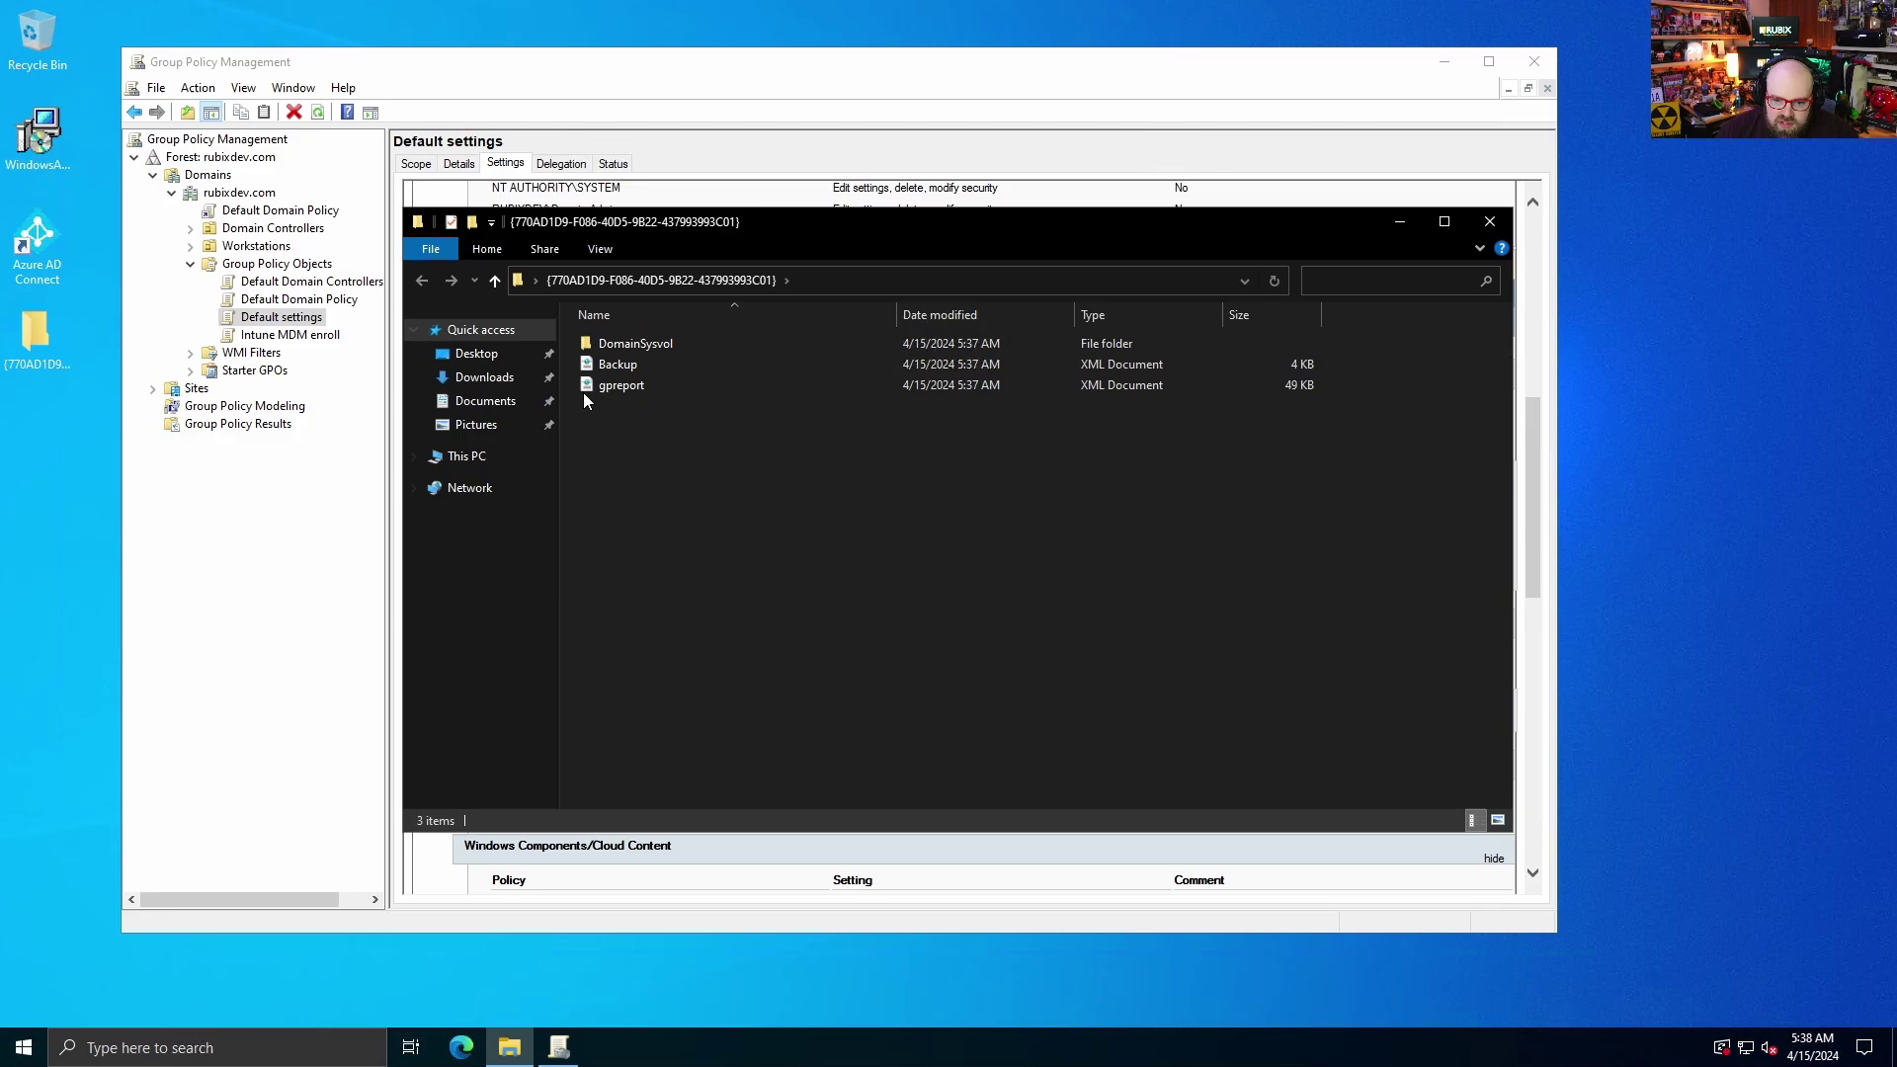
{"action": "left_click", "coordinate": [757, 393]}
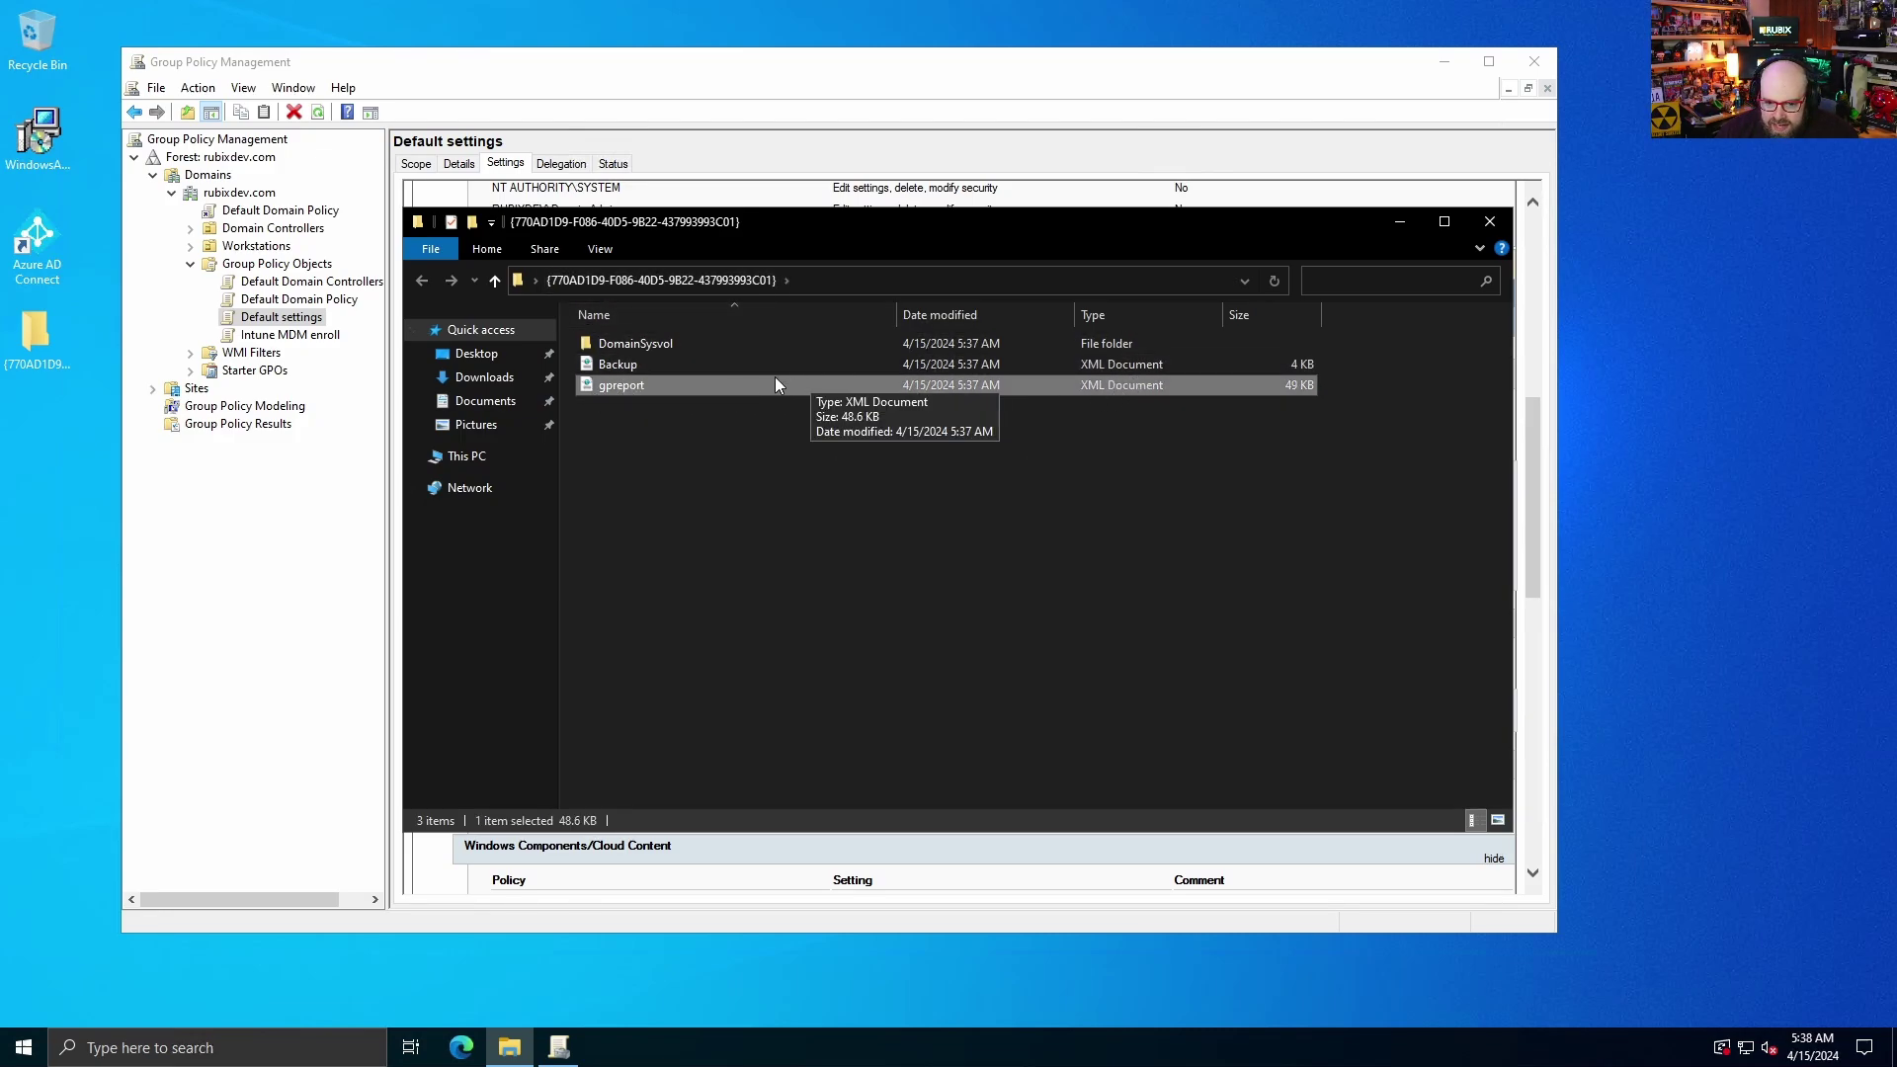
{"action": "right_click", "coordinate": [716, 384]}
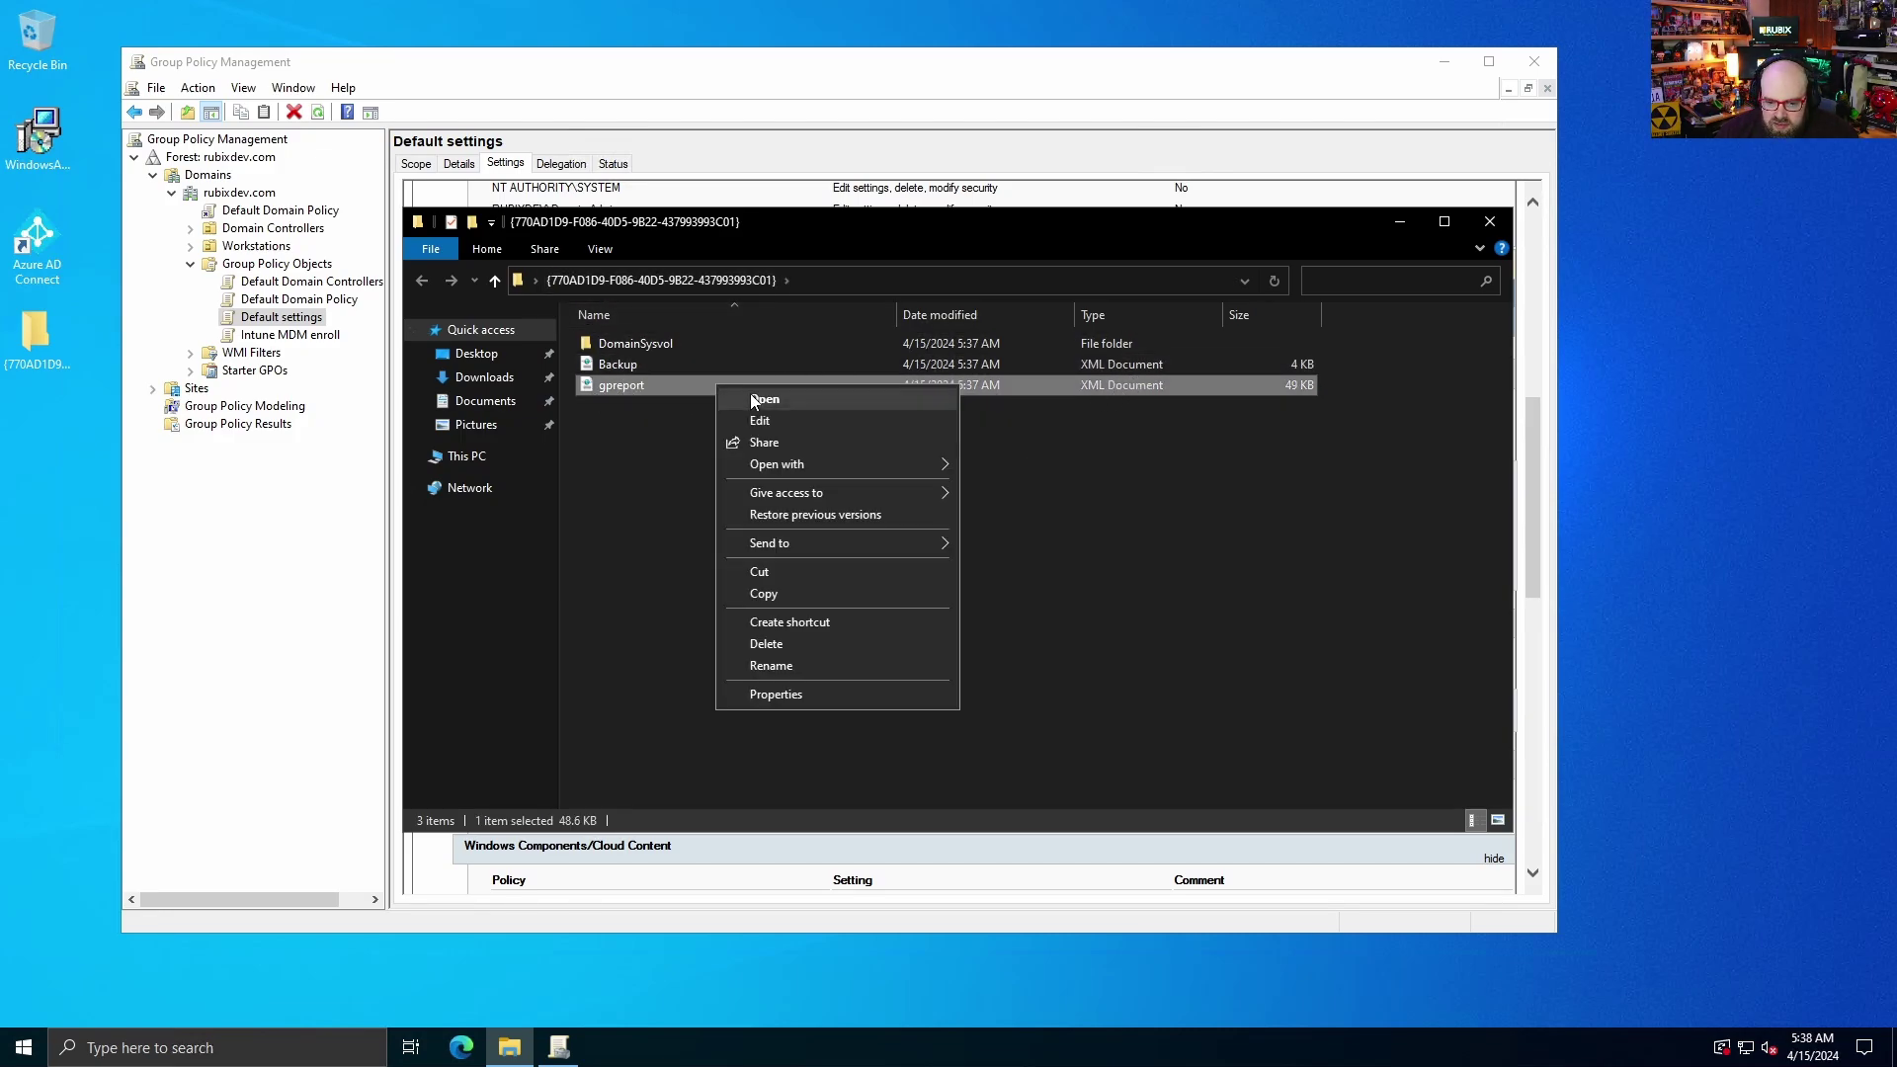
{"action": "left_click", "coordinate": [798, 592]}
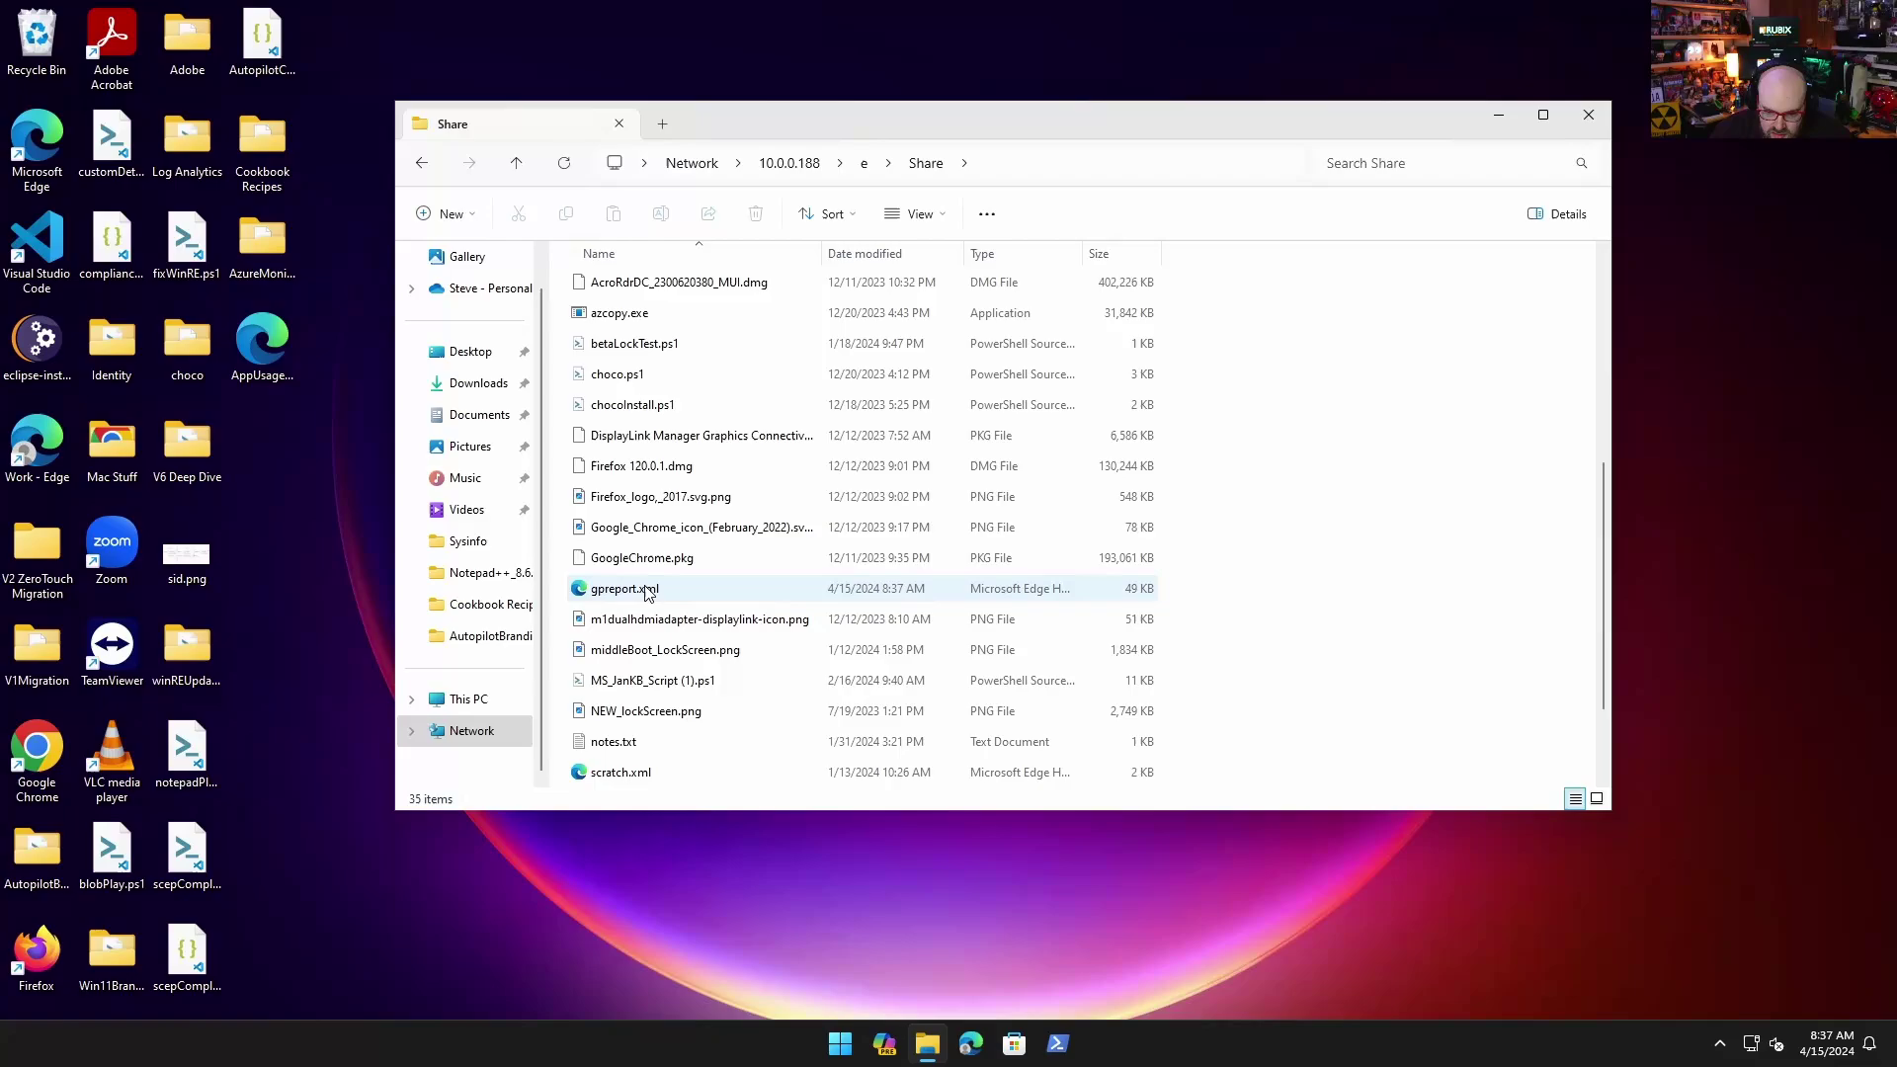
- Copy gpreport.xml from the network Share folder onto the desktop, accepting the security warning
{"action": "left_click", "coordinate": [644, 590]}
{"action": "left_click_drag", "start_coordinate": [619, 593], "coordinate": [267, 405]}
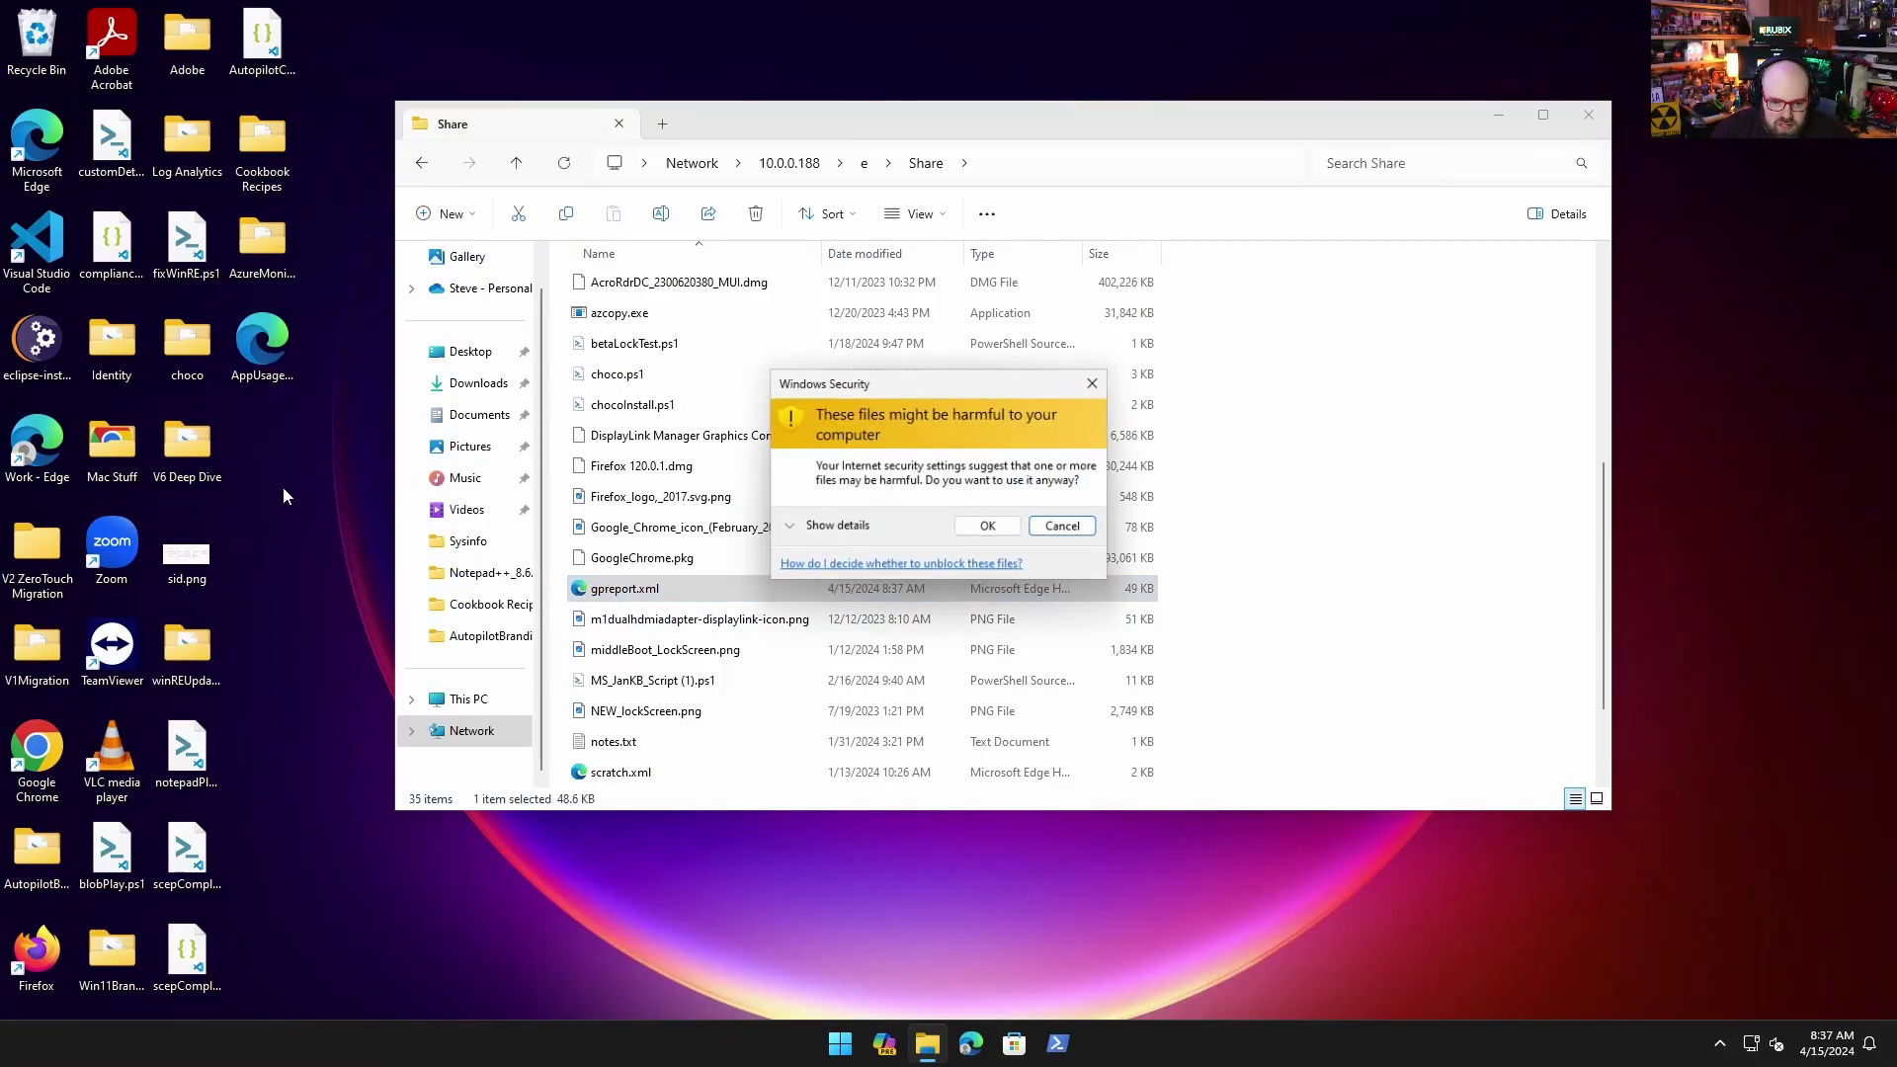
{"action": "left_click", "coordinate": [990, 527]}
{"action": "left_click", "coordinate": [1589, 115]}
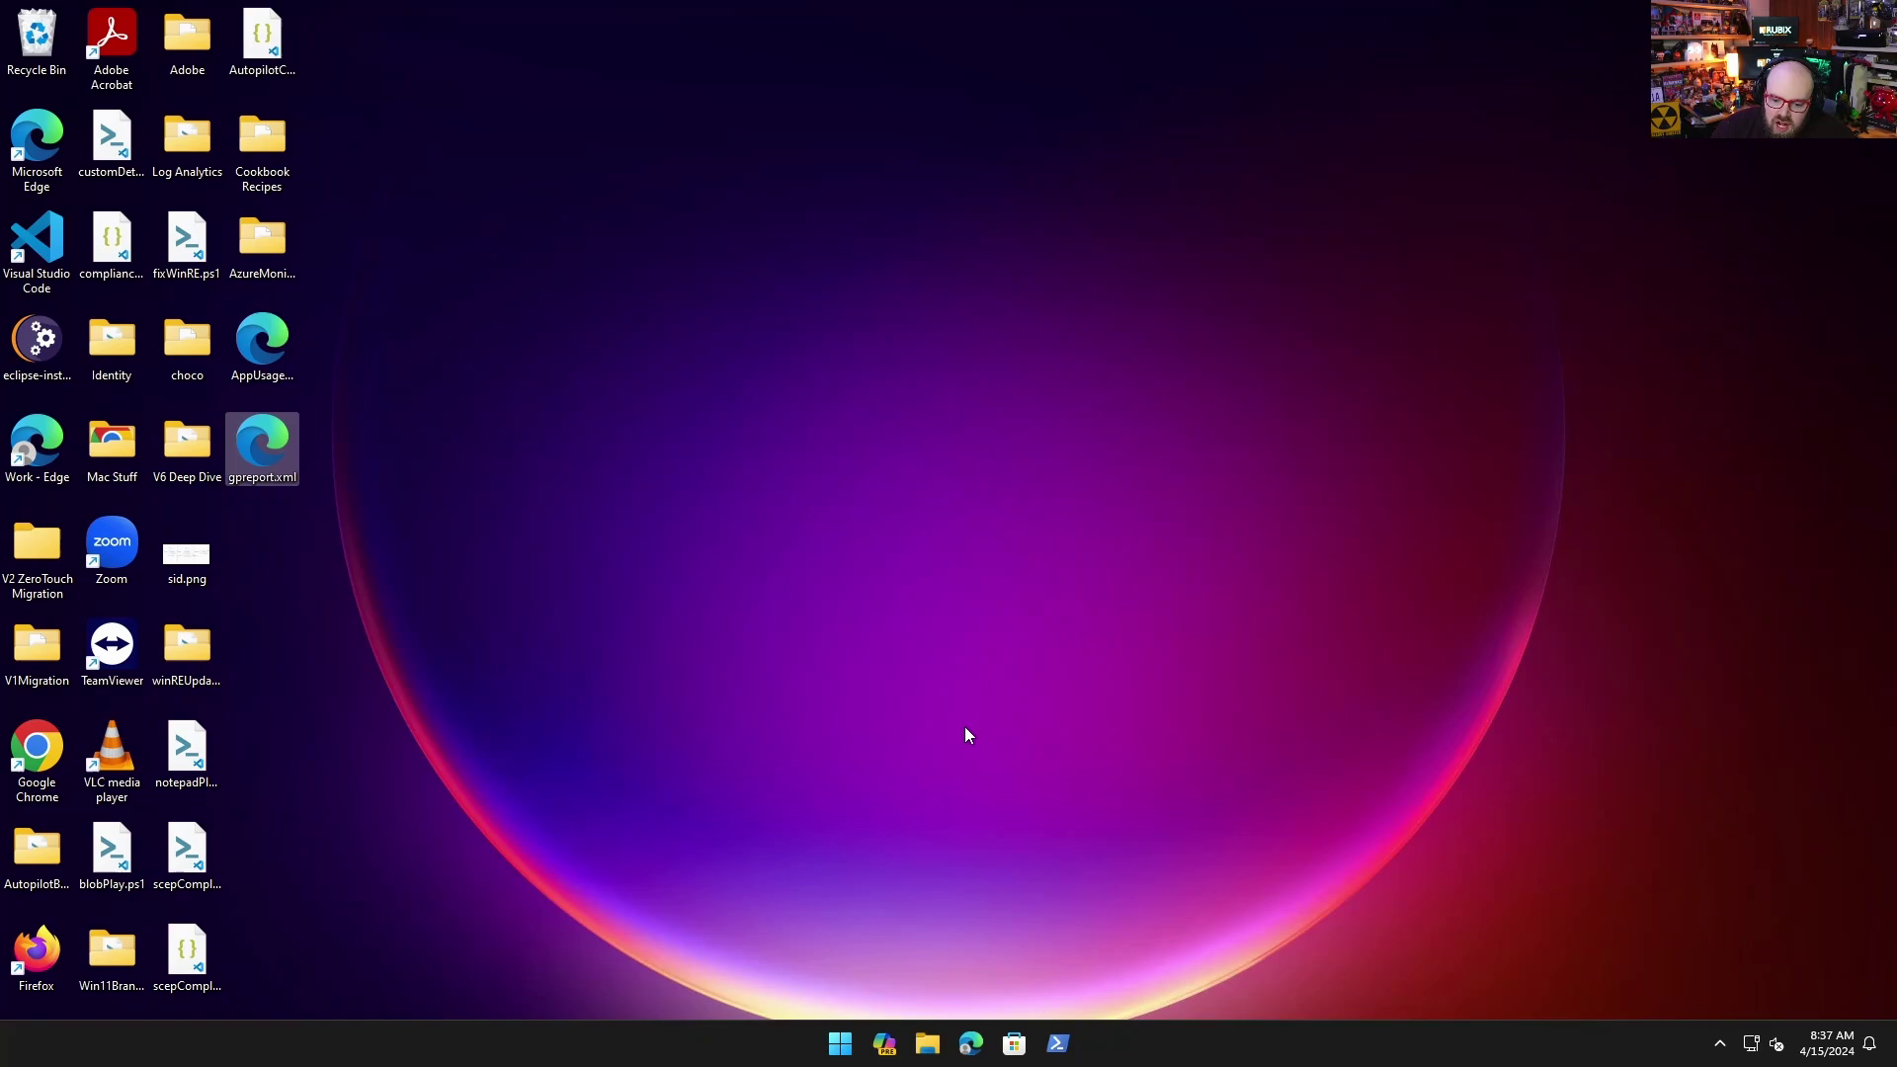
- Restore the Intune pages in Edge and go to Devices > Group Policy analytics
{"action": "left_click", "coordinate": [970, 1043]}
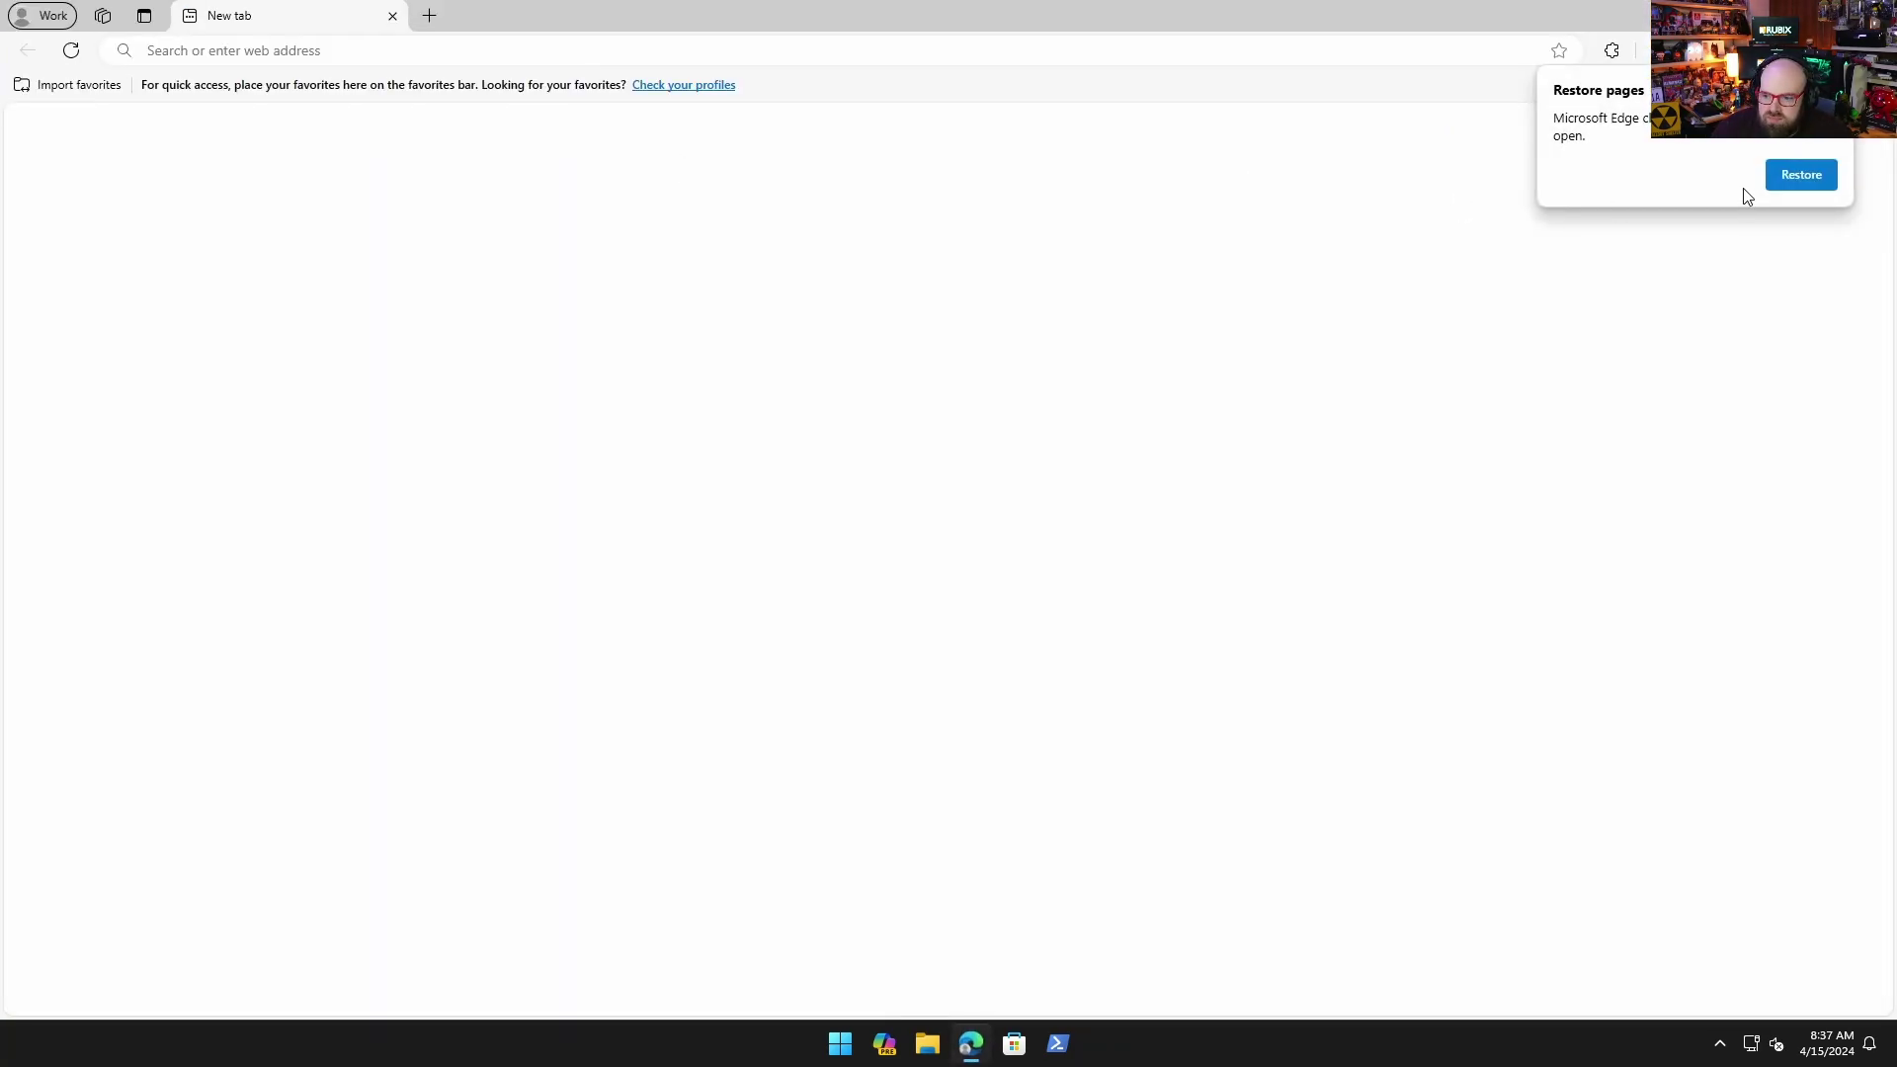
{"action": "left_click", "coordinate": [1798, 175]}
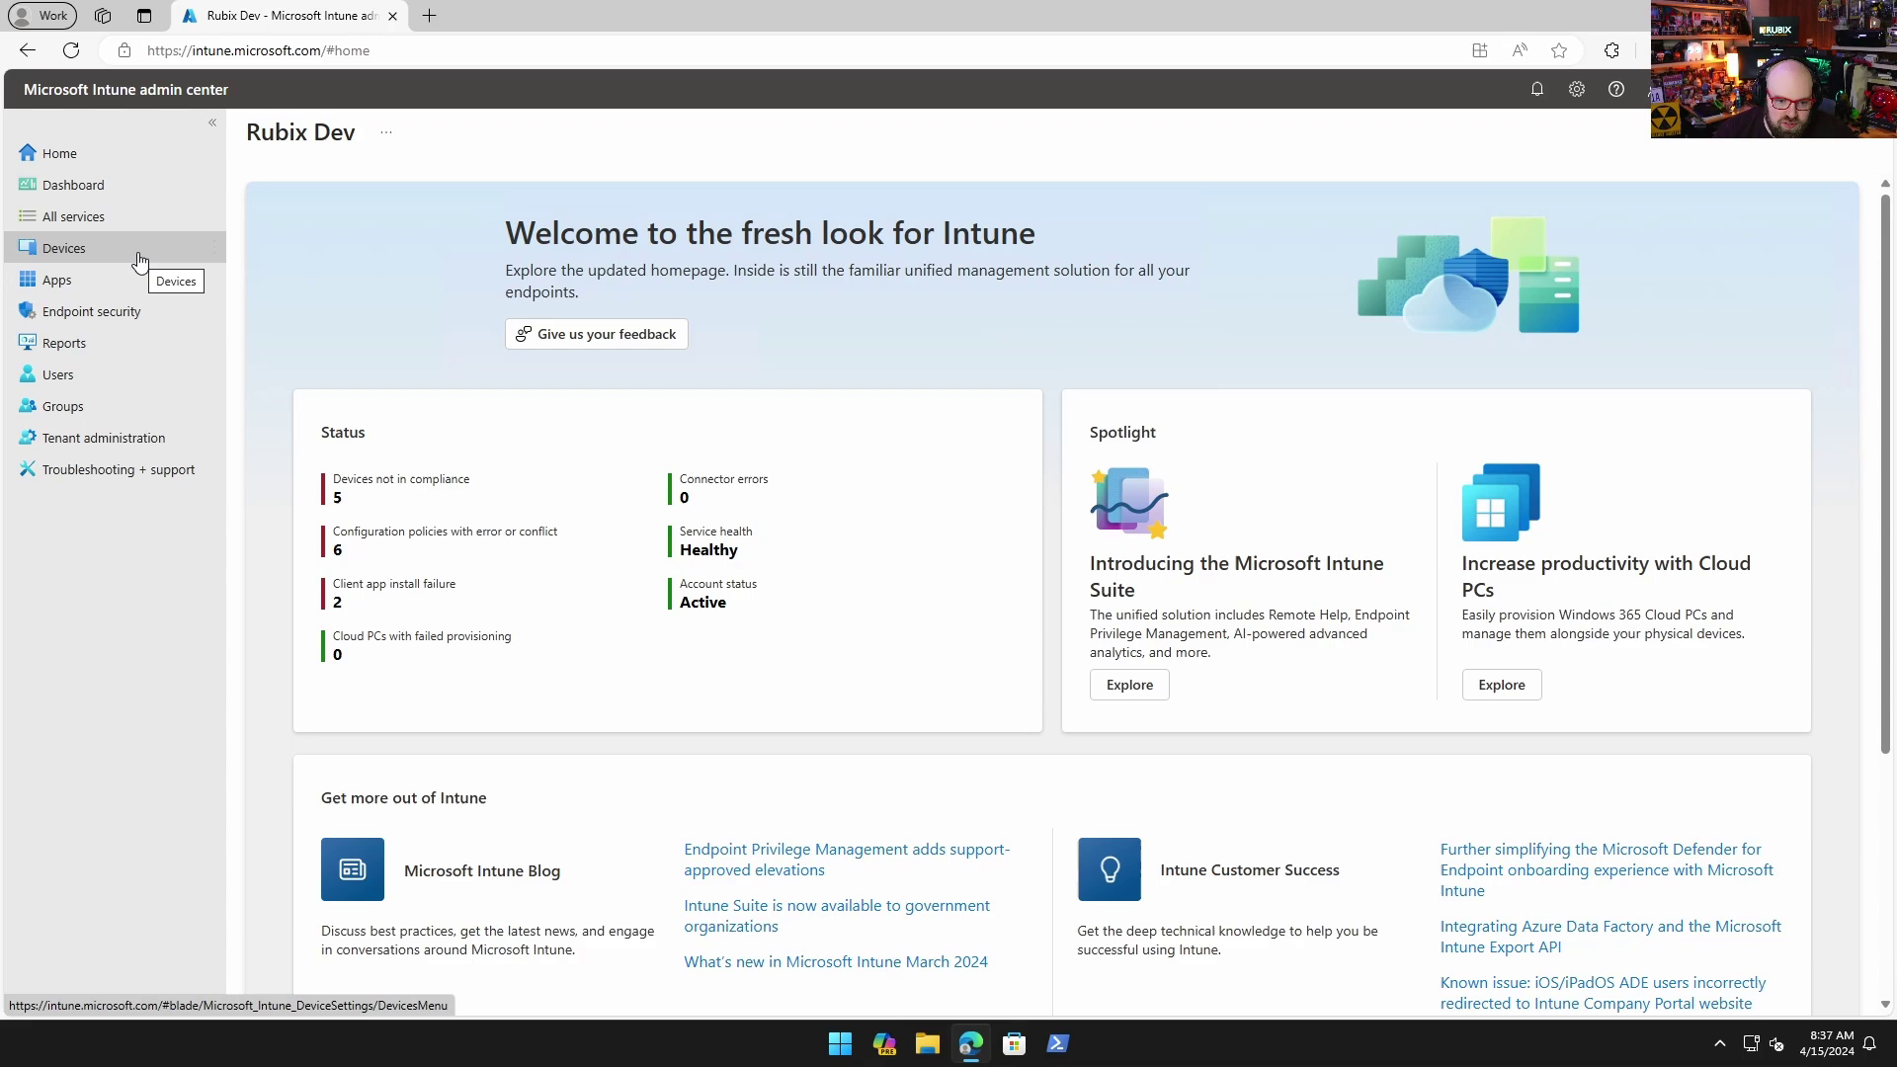
{"action": "left_click", "coordinate": [60, 253]}
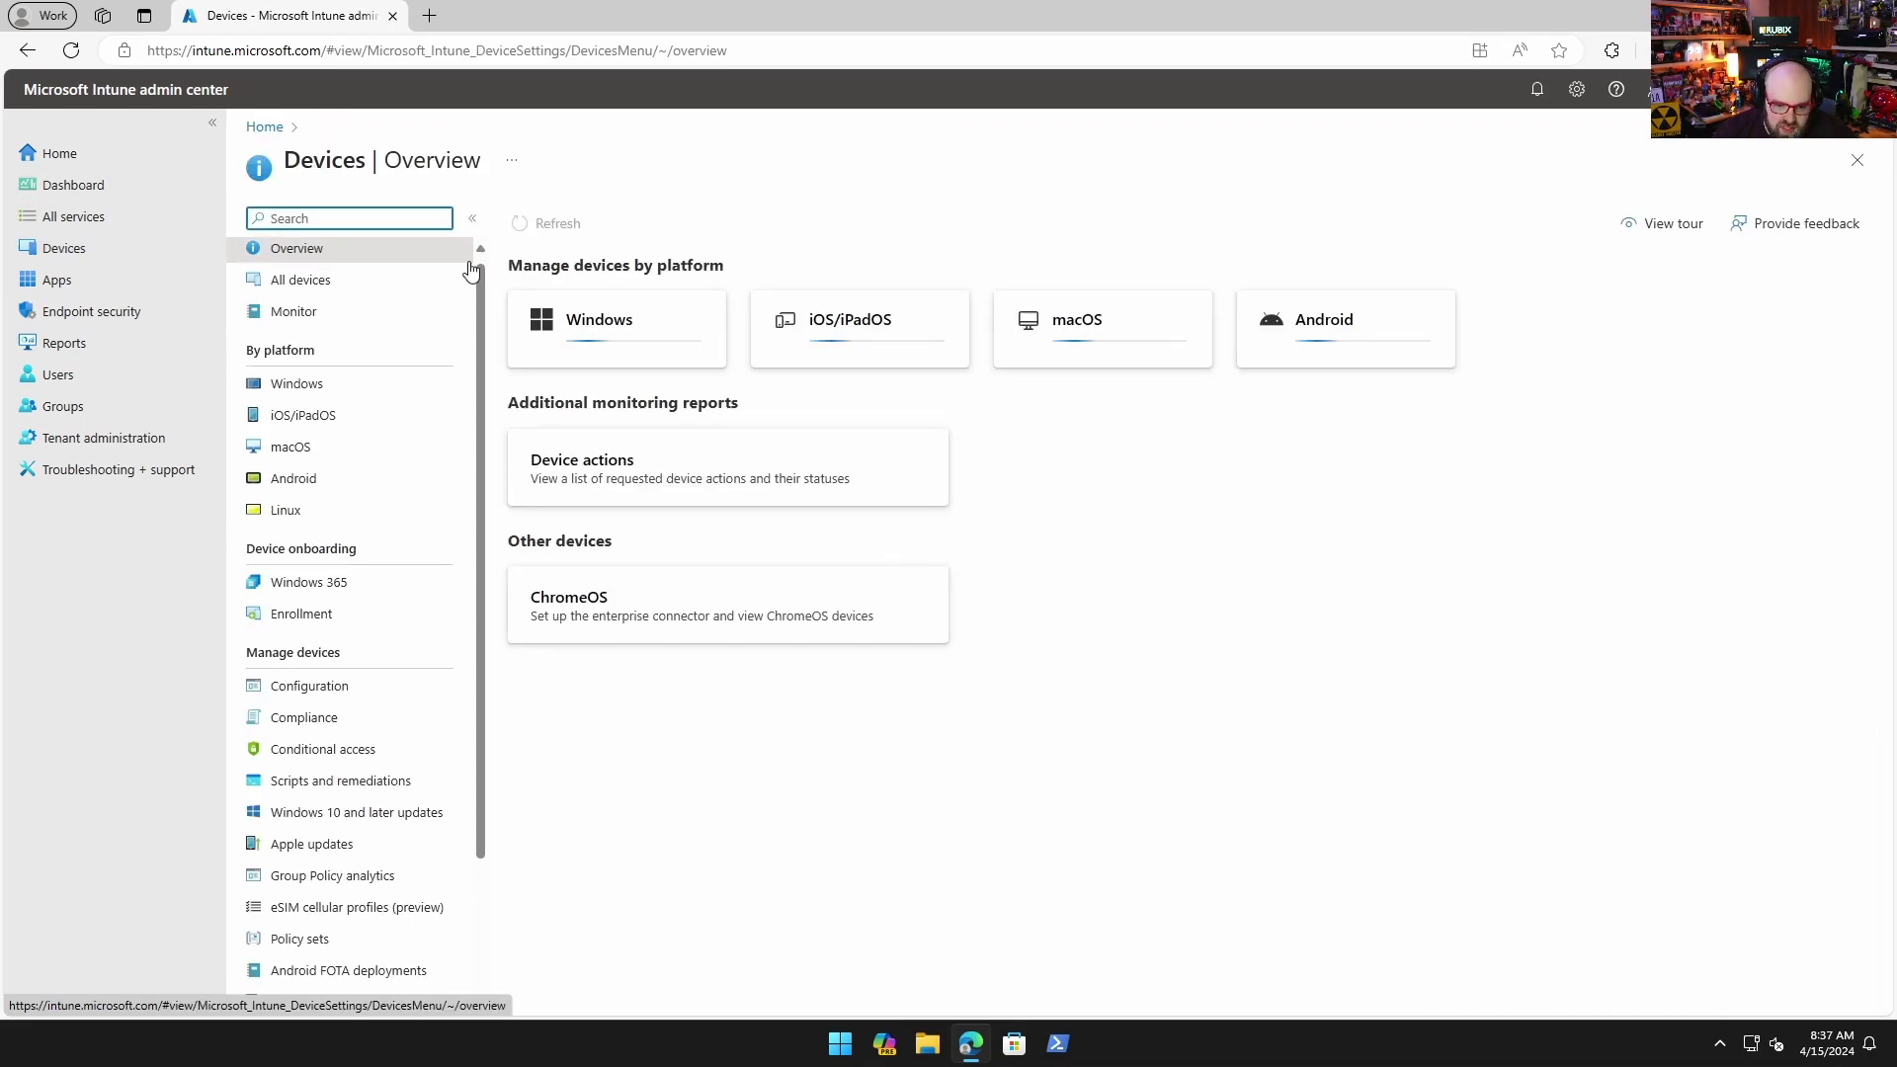
{"action": "scroll", "coordinate": [339, 691], "scroll_direction": "down", "scroll_amount": 2}
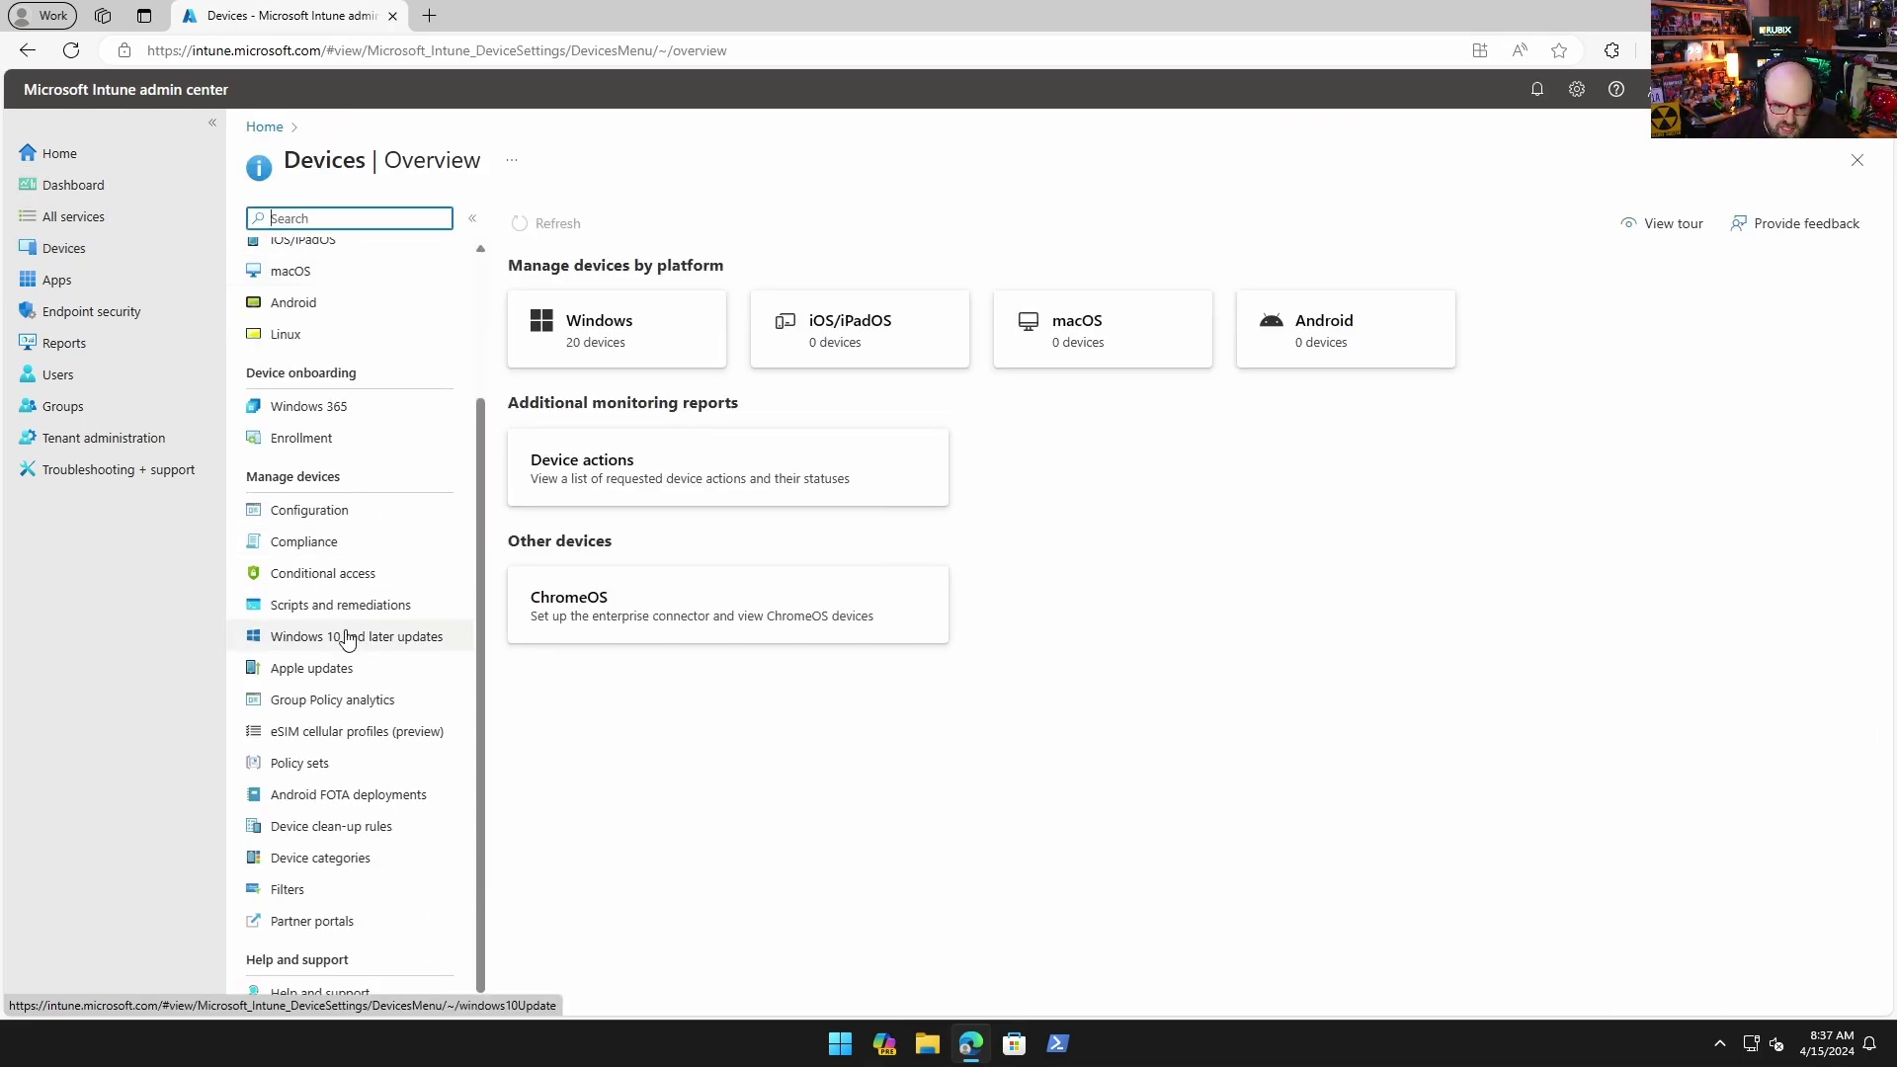
{"action": "left_click", "coordinate": [329, 704]}
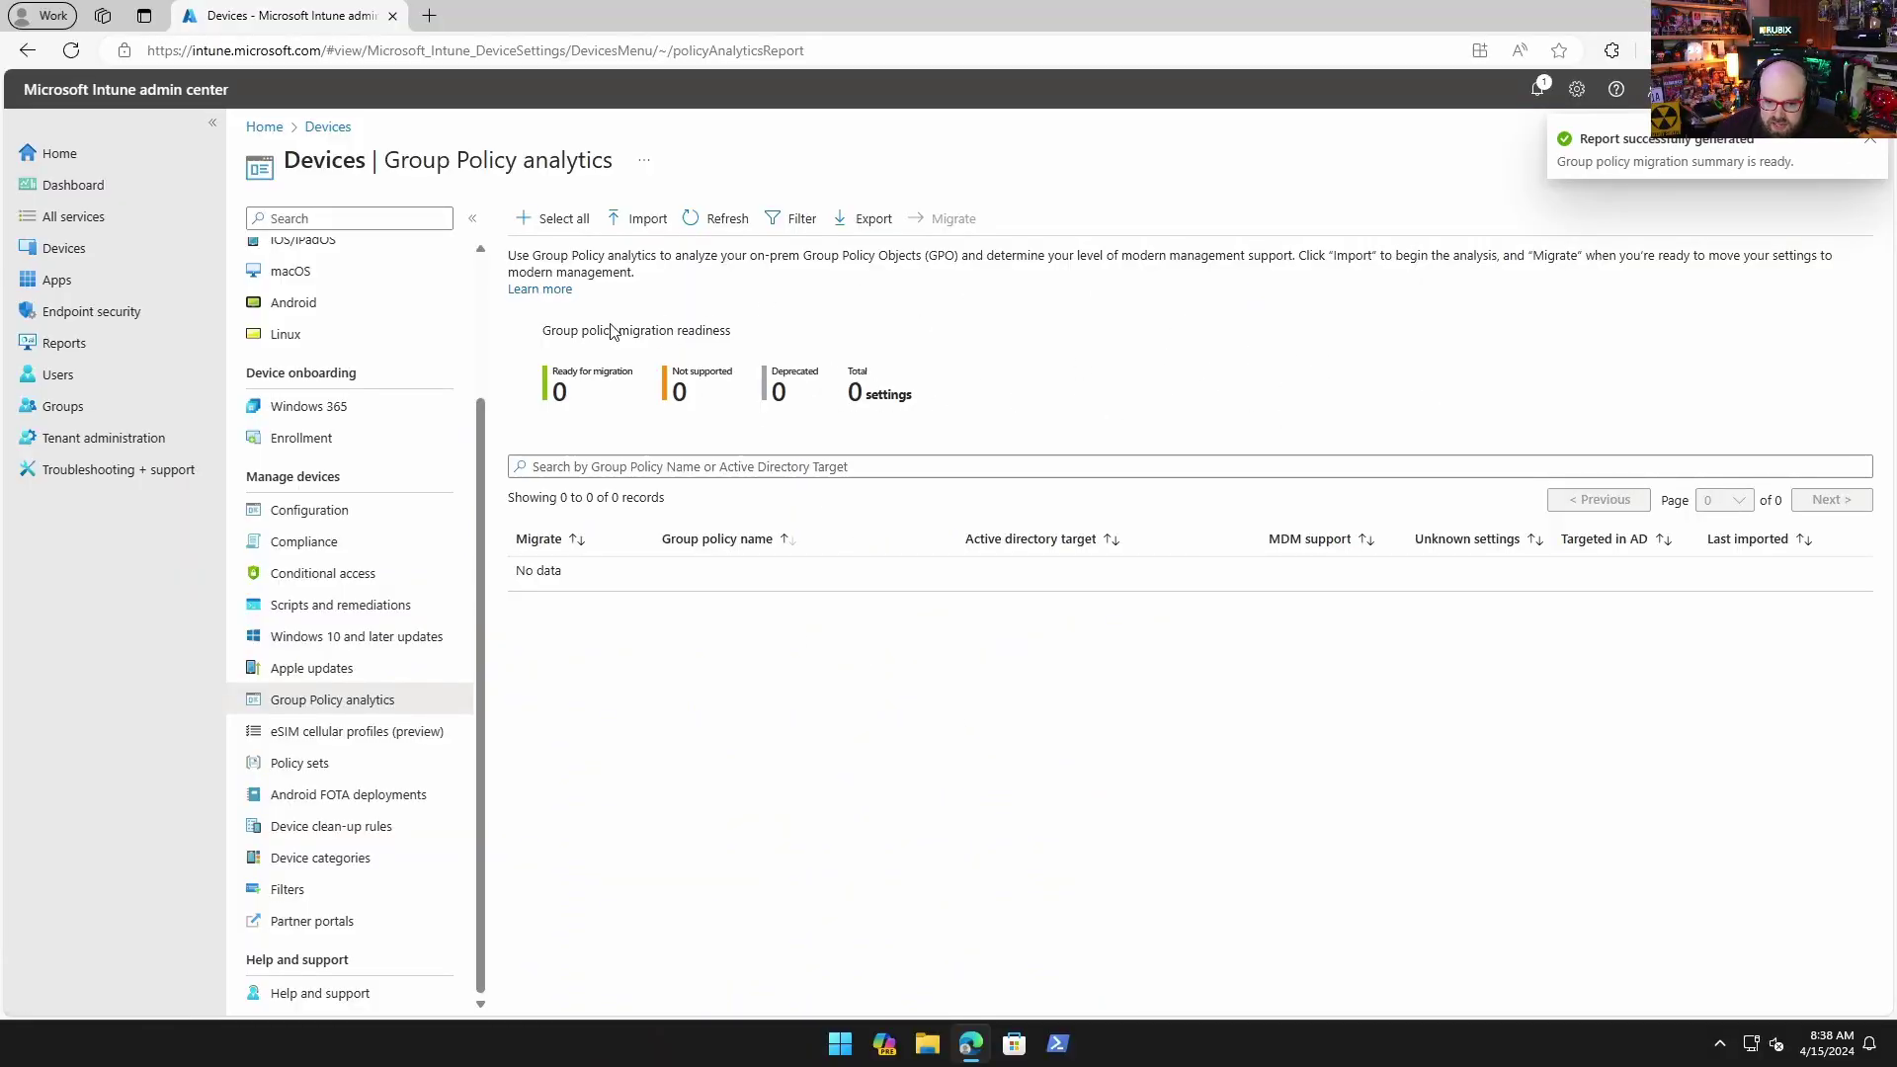
- Import gpreport.xml from the Desktop, keeping default scope tags, and create the import
{"action": "left_click", "coordinate": [644, 220]}
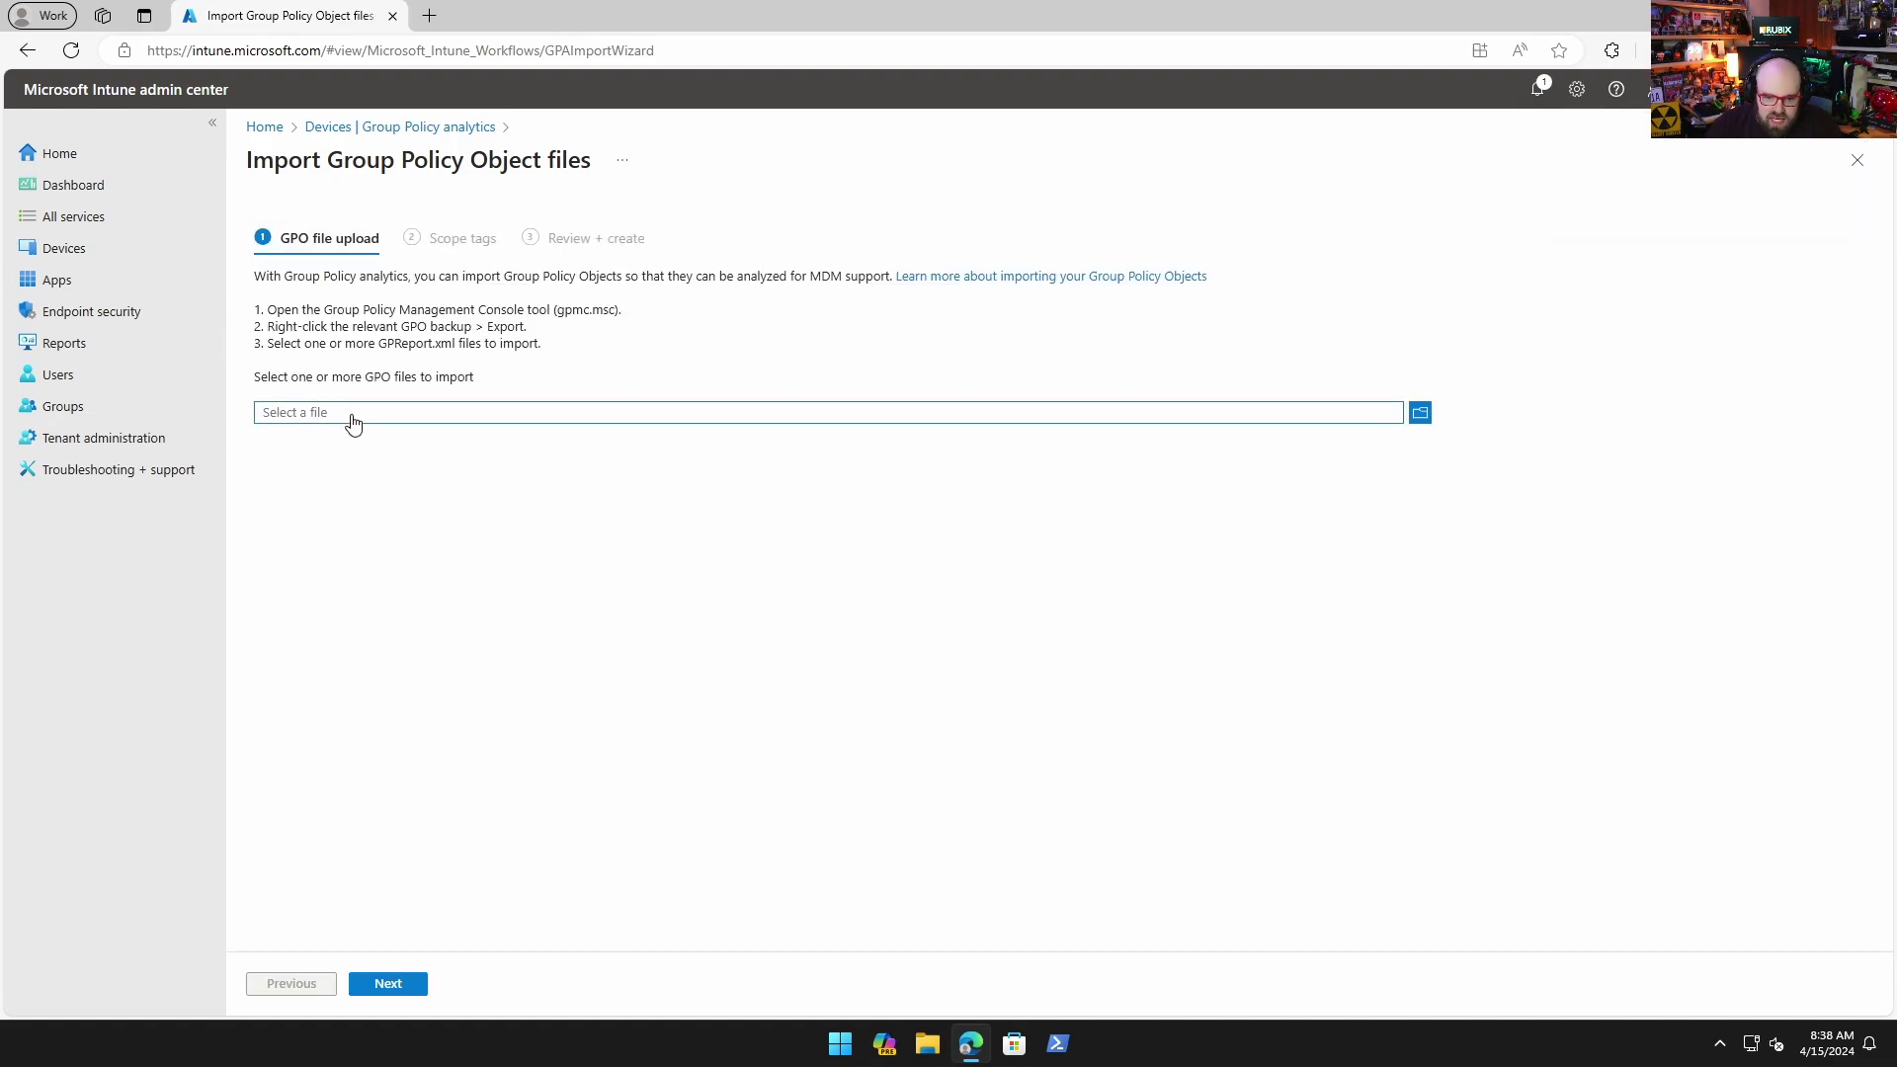
{"action": "left_click", "coordinate": [352, 423]}
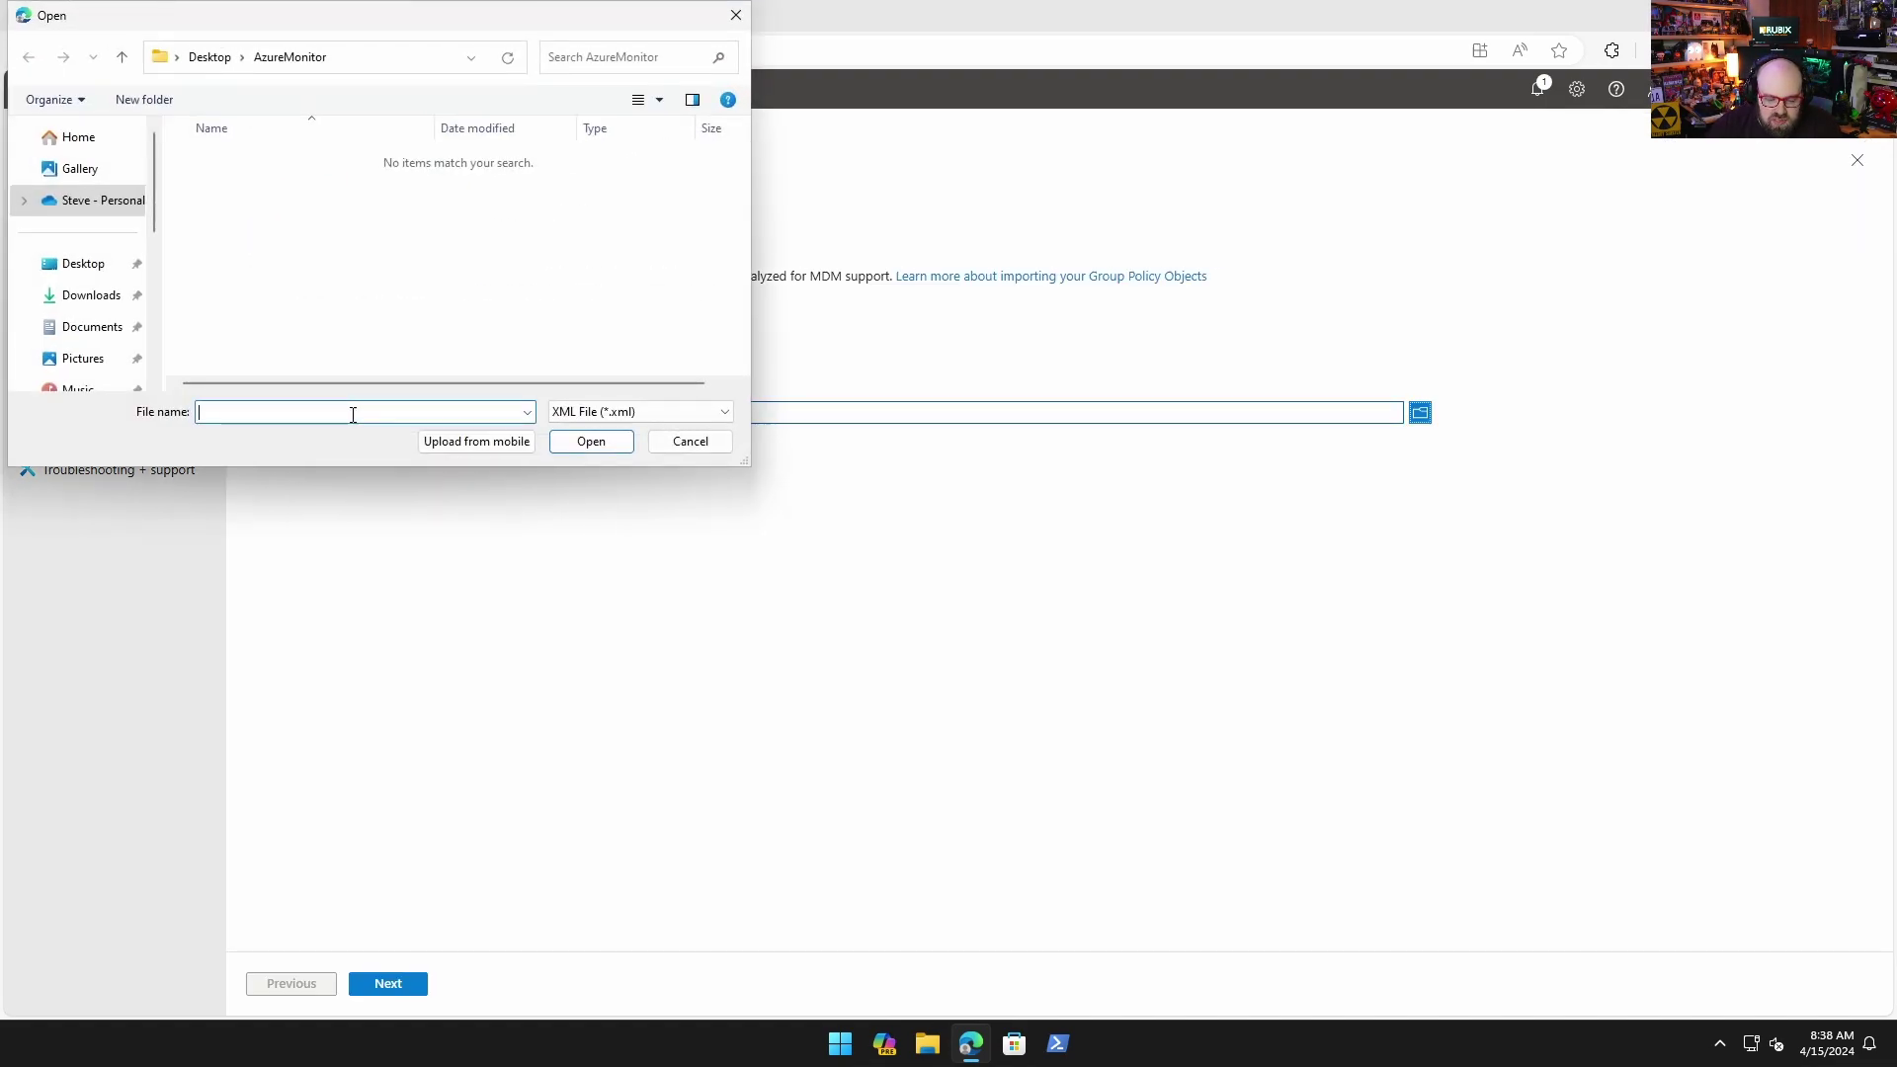
{"action": "left_click", "coordinate": [102, 264]}
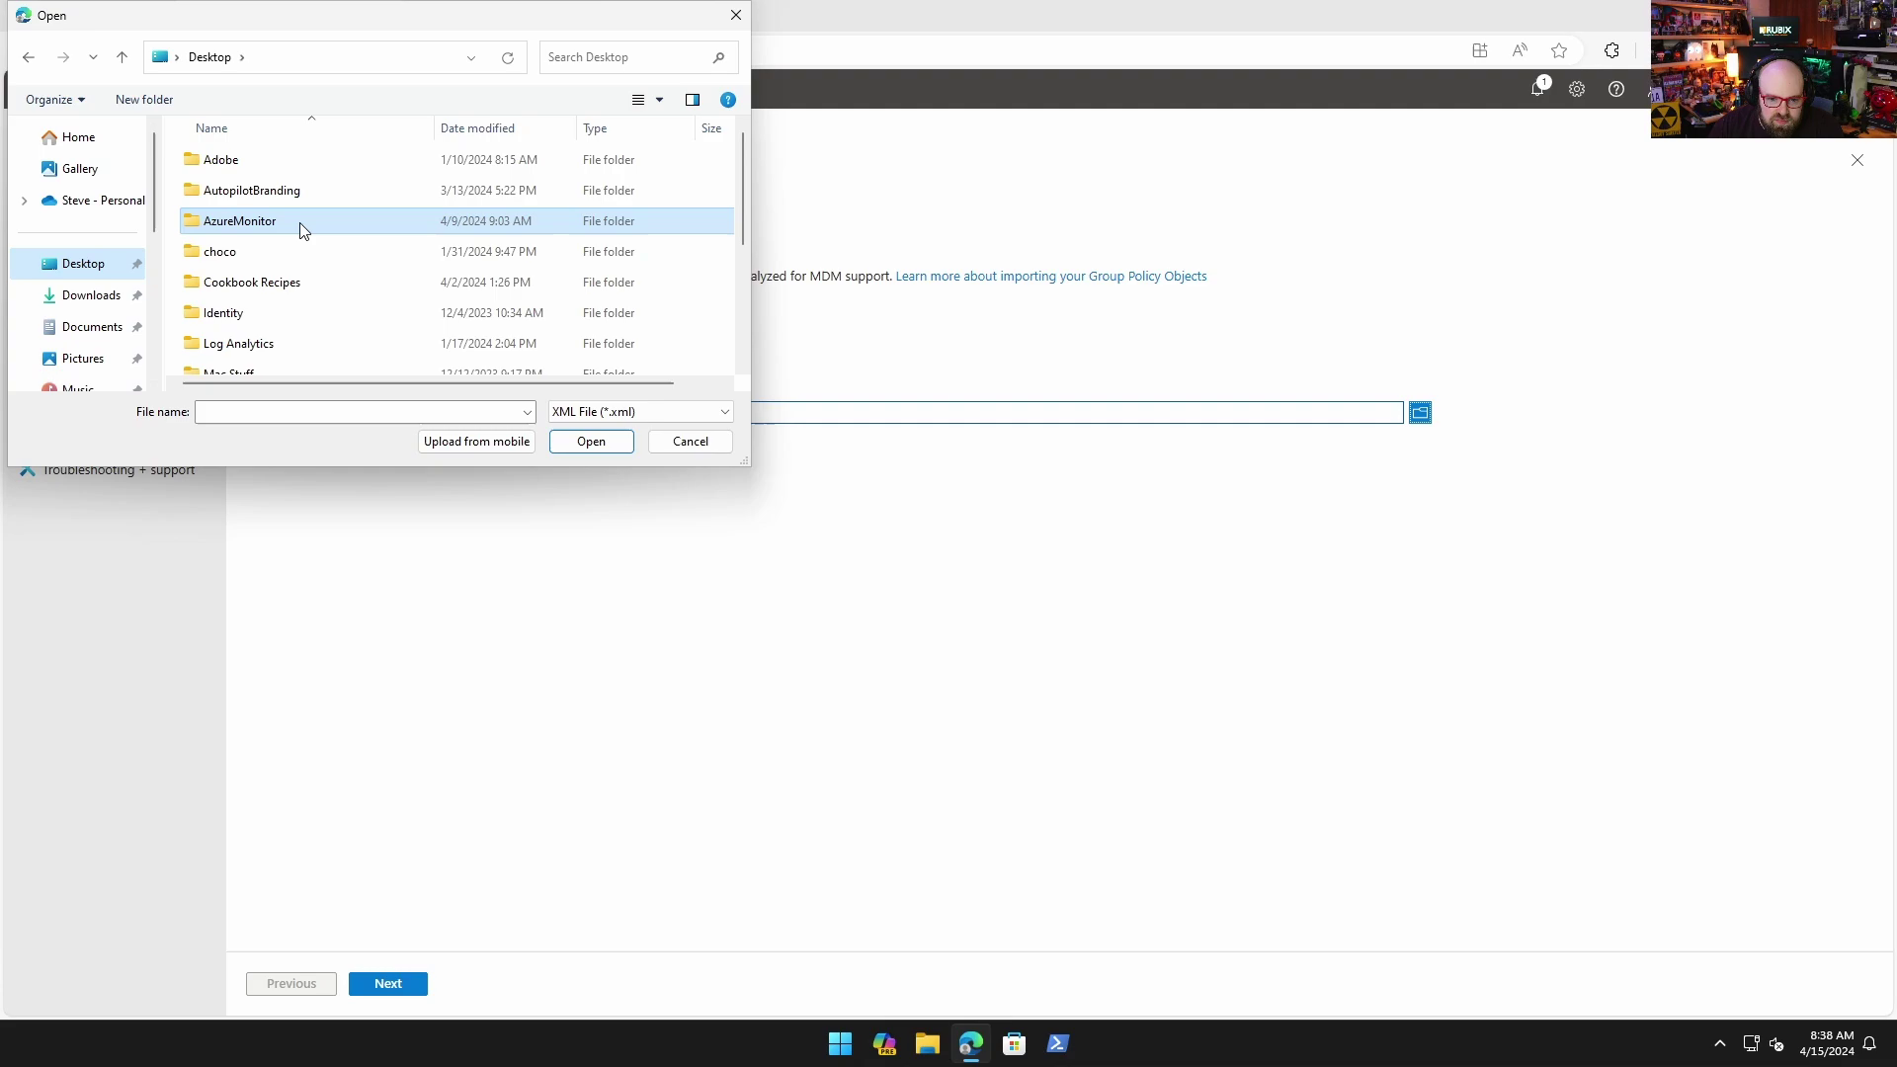
{"action": "scroll", "coordinate": [288, 284], "scroll_direction": "down", "scroll_amount": 3}
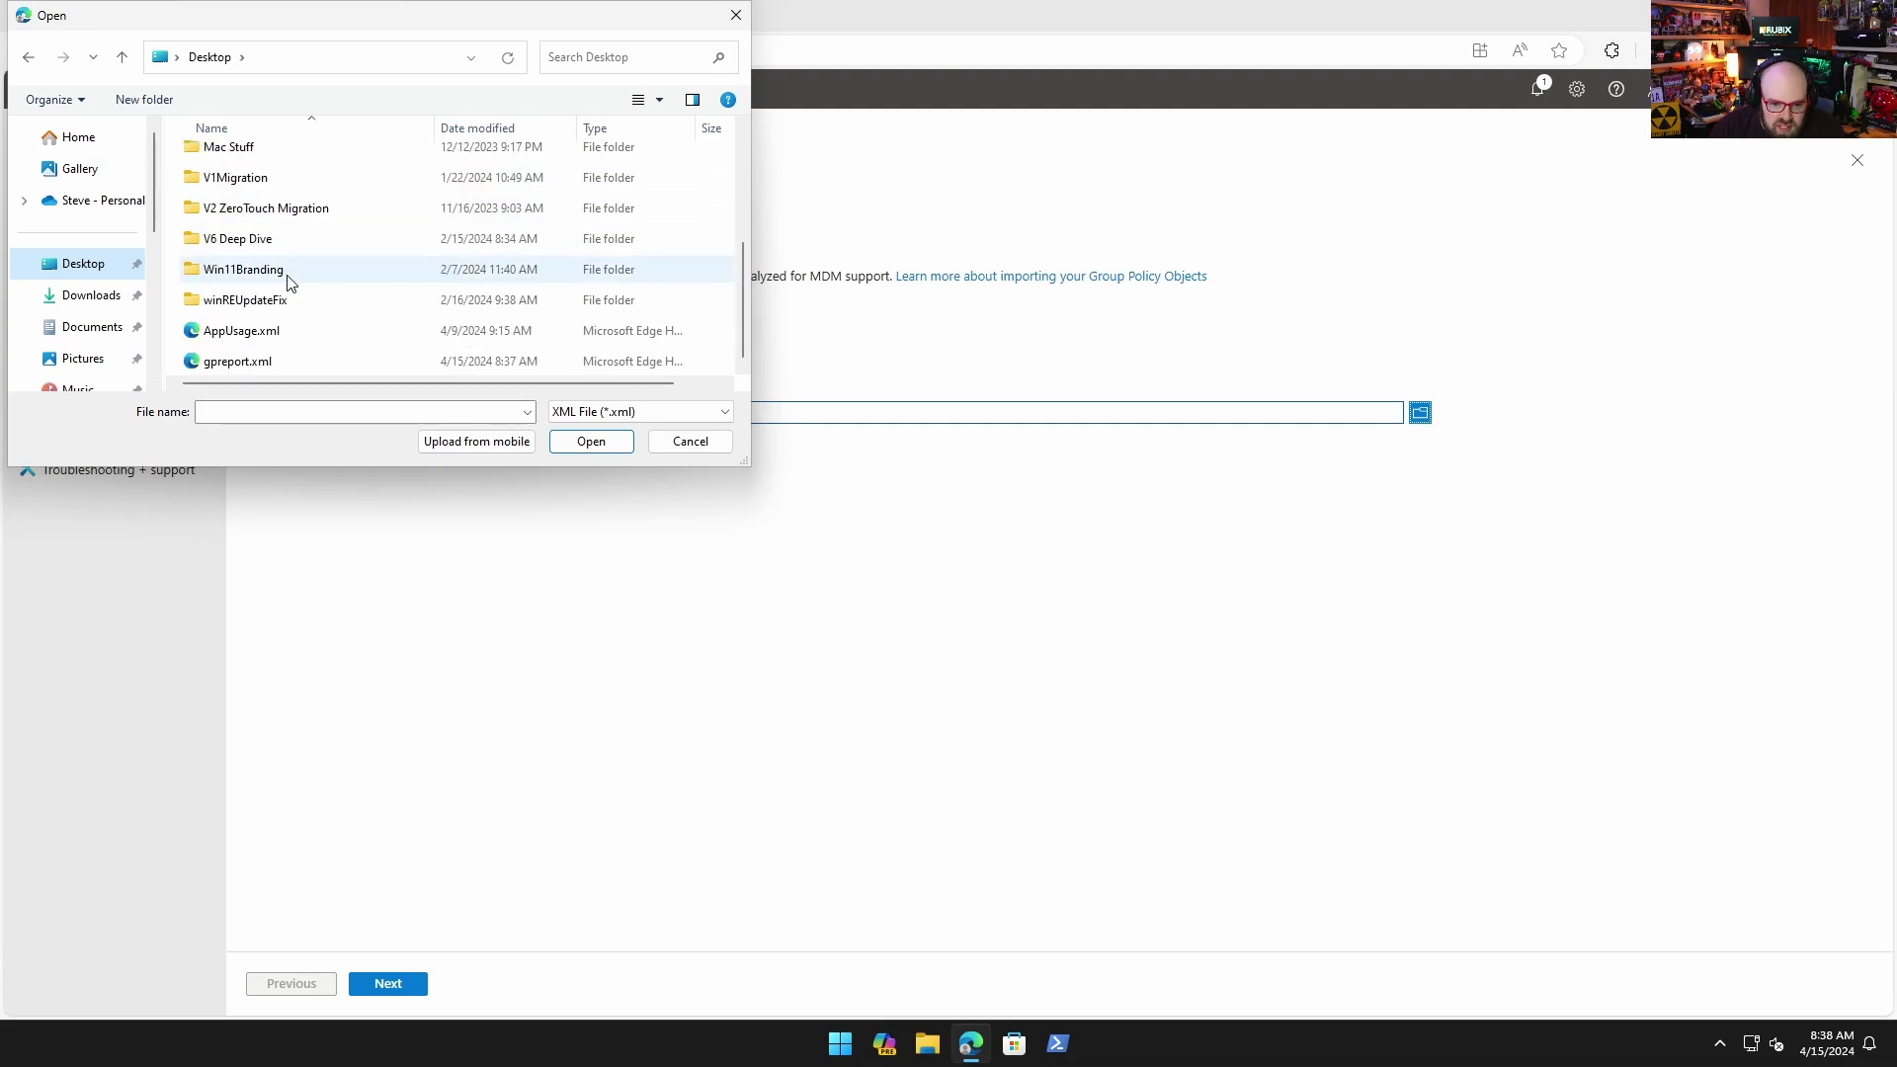
{"action": "double_click", "coordinate": [278, 358]}
{"action": "left_click", "coordinate": [386, 987]}
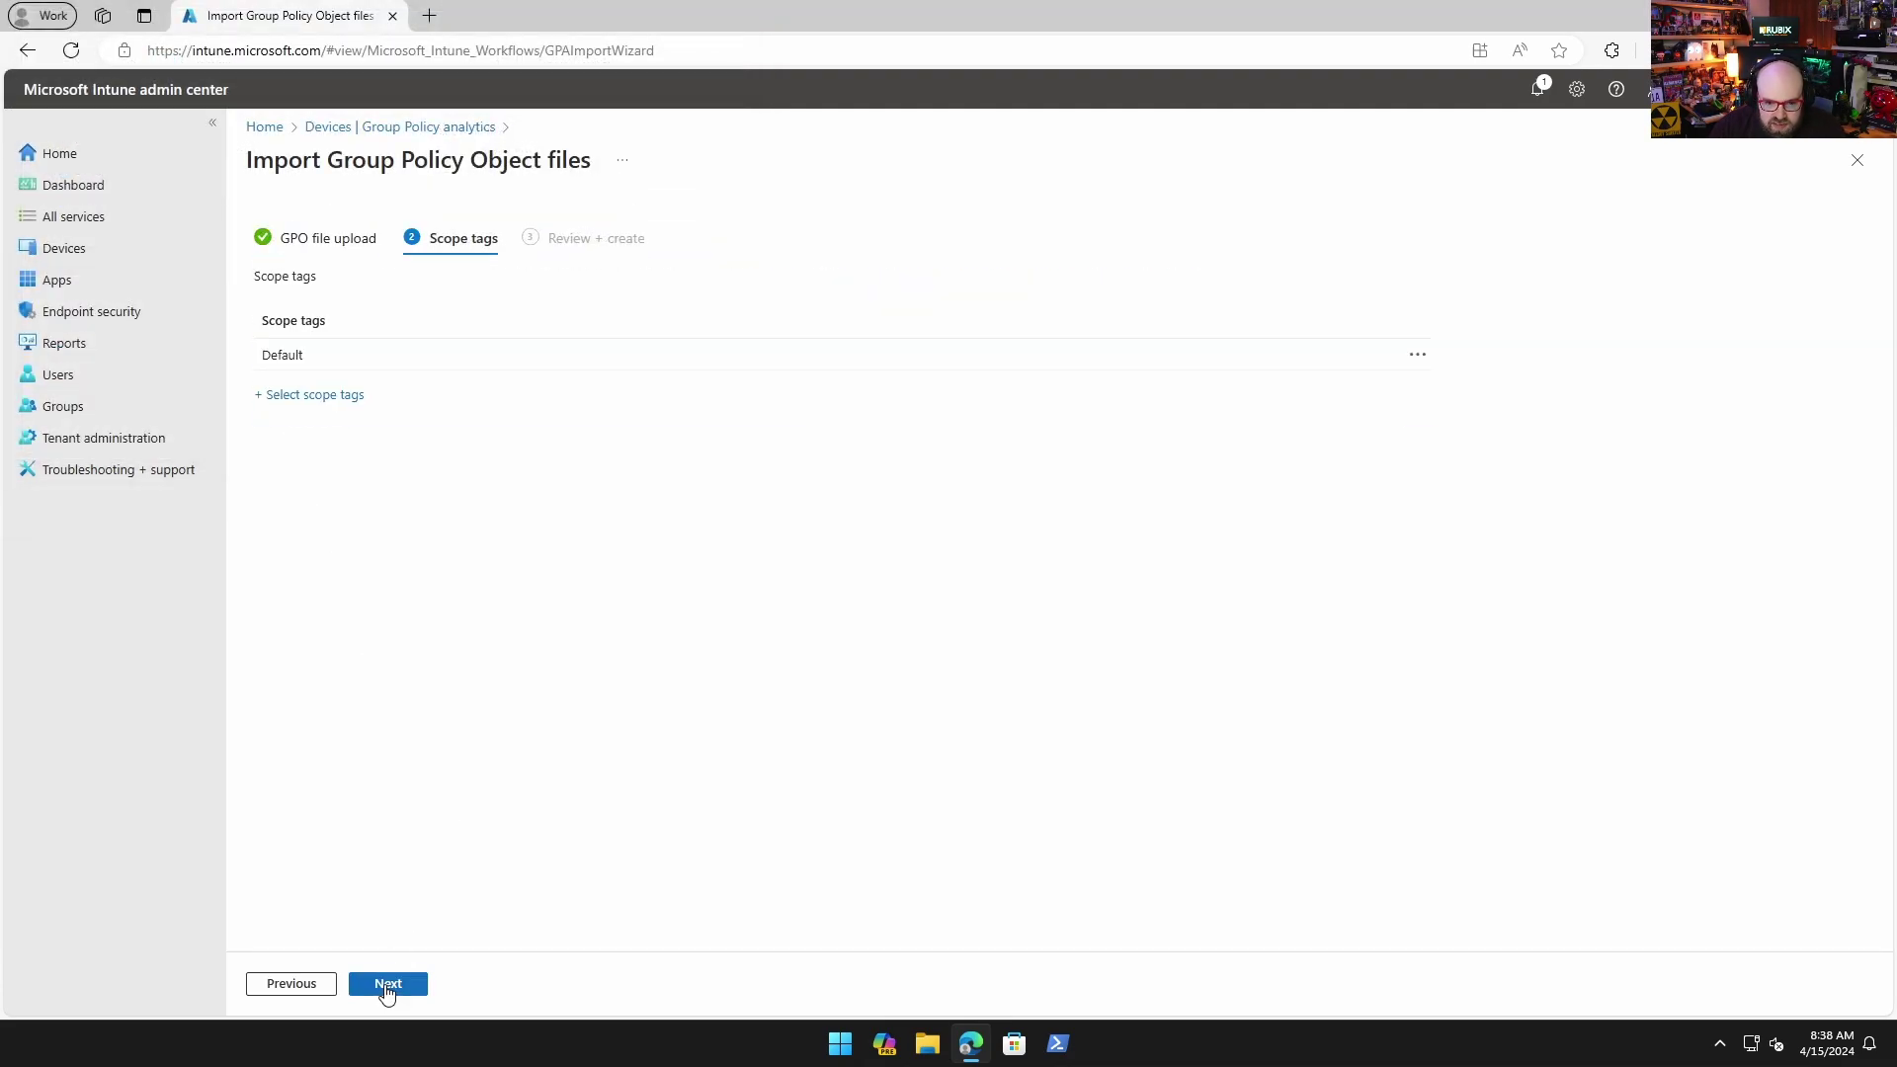
{"action": "left_click", "coordinate": [386, 985]}
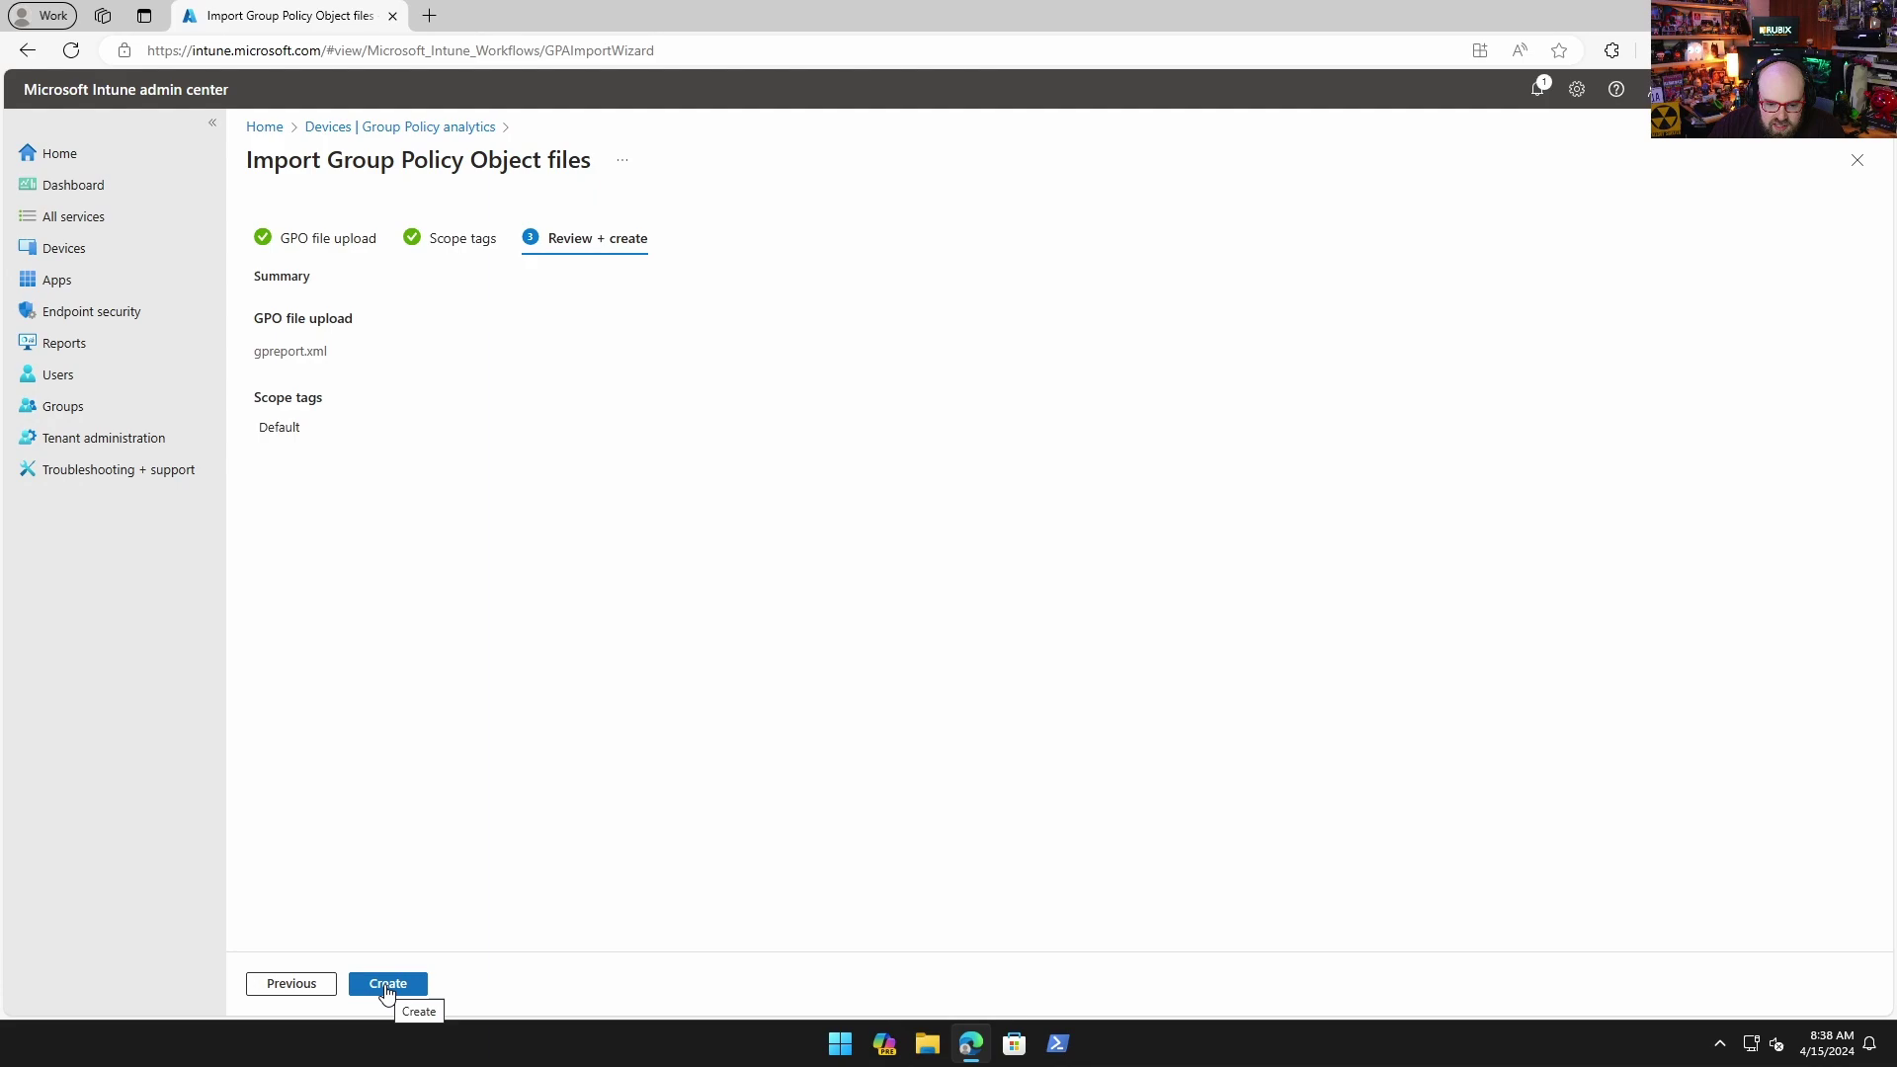
{"action": "left_click", "coordinate": [384, 984]}
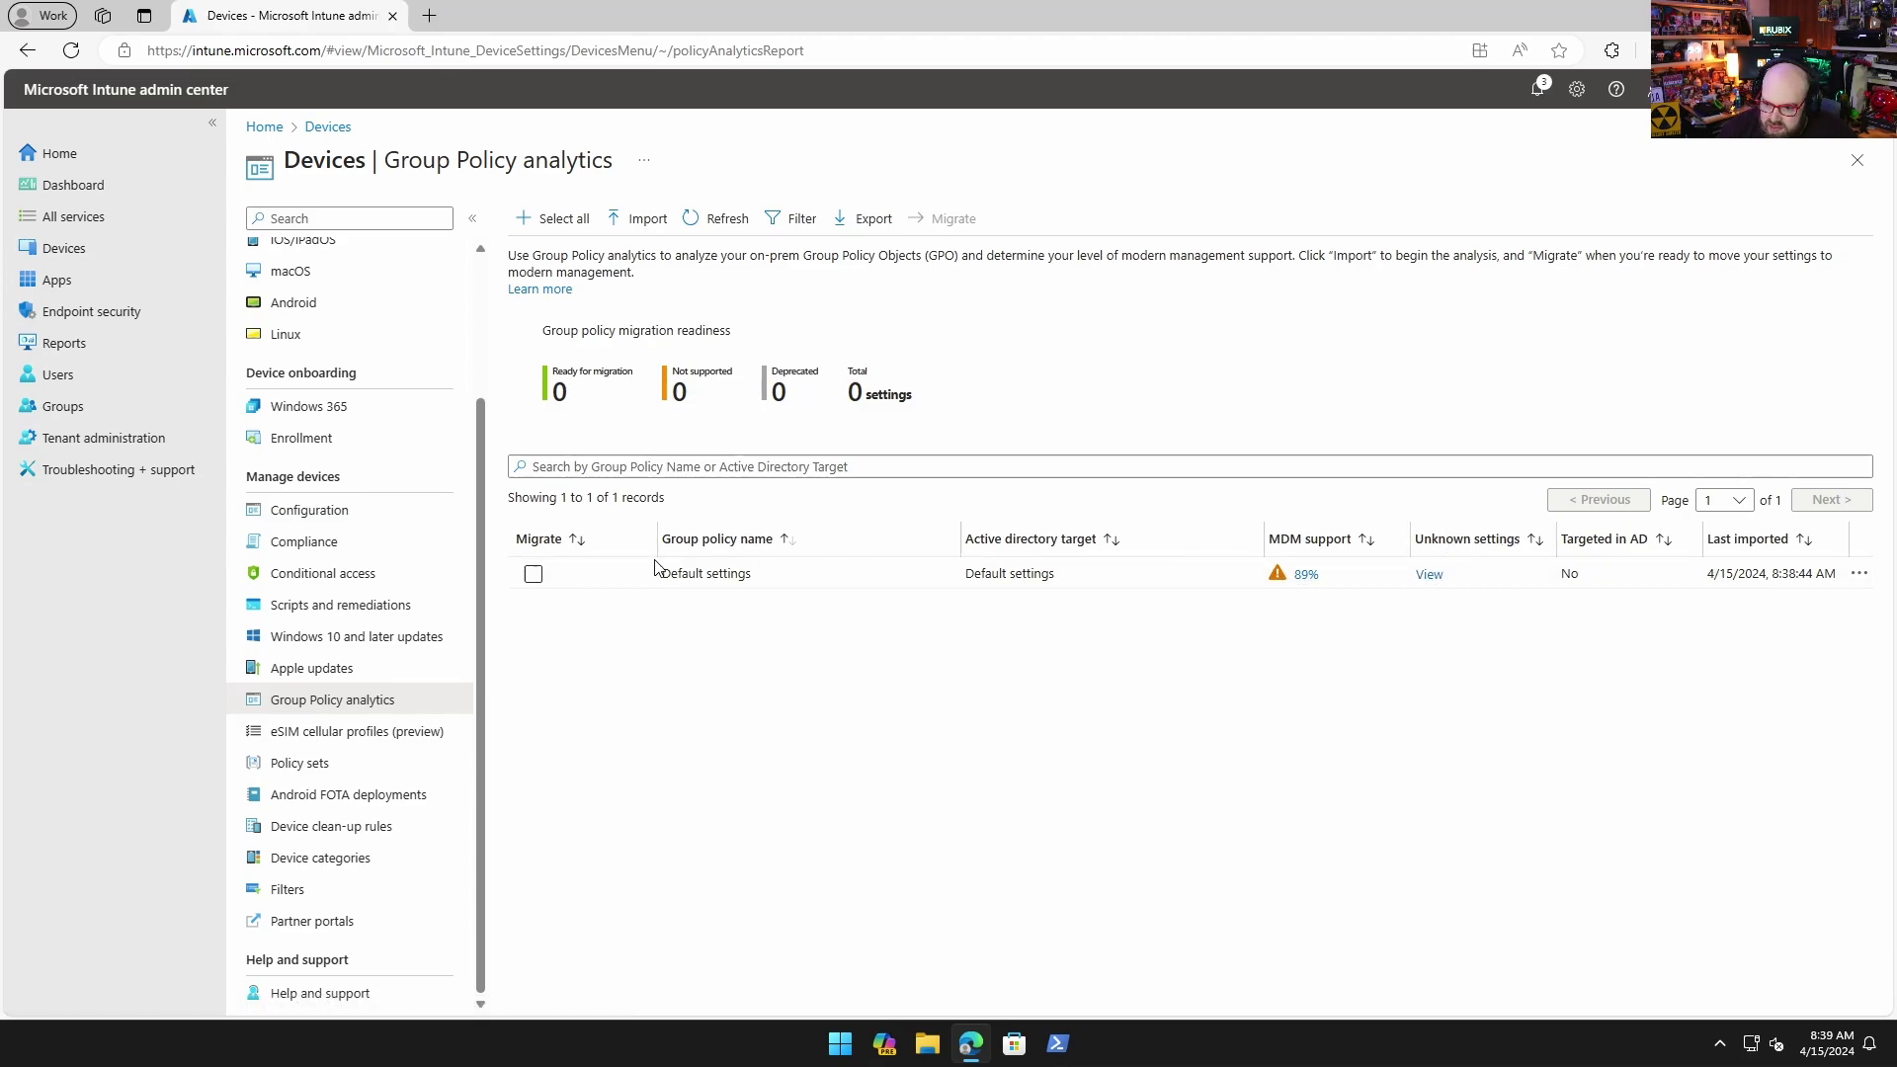
- Open the 89% MDM support analysis and scroll through its 19 settings, inspecting Windows Components/Search
{"action": "left_click", "coordinate": [1304, 576]}
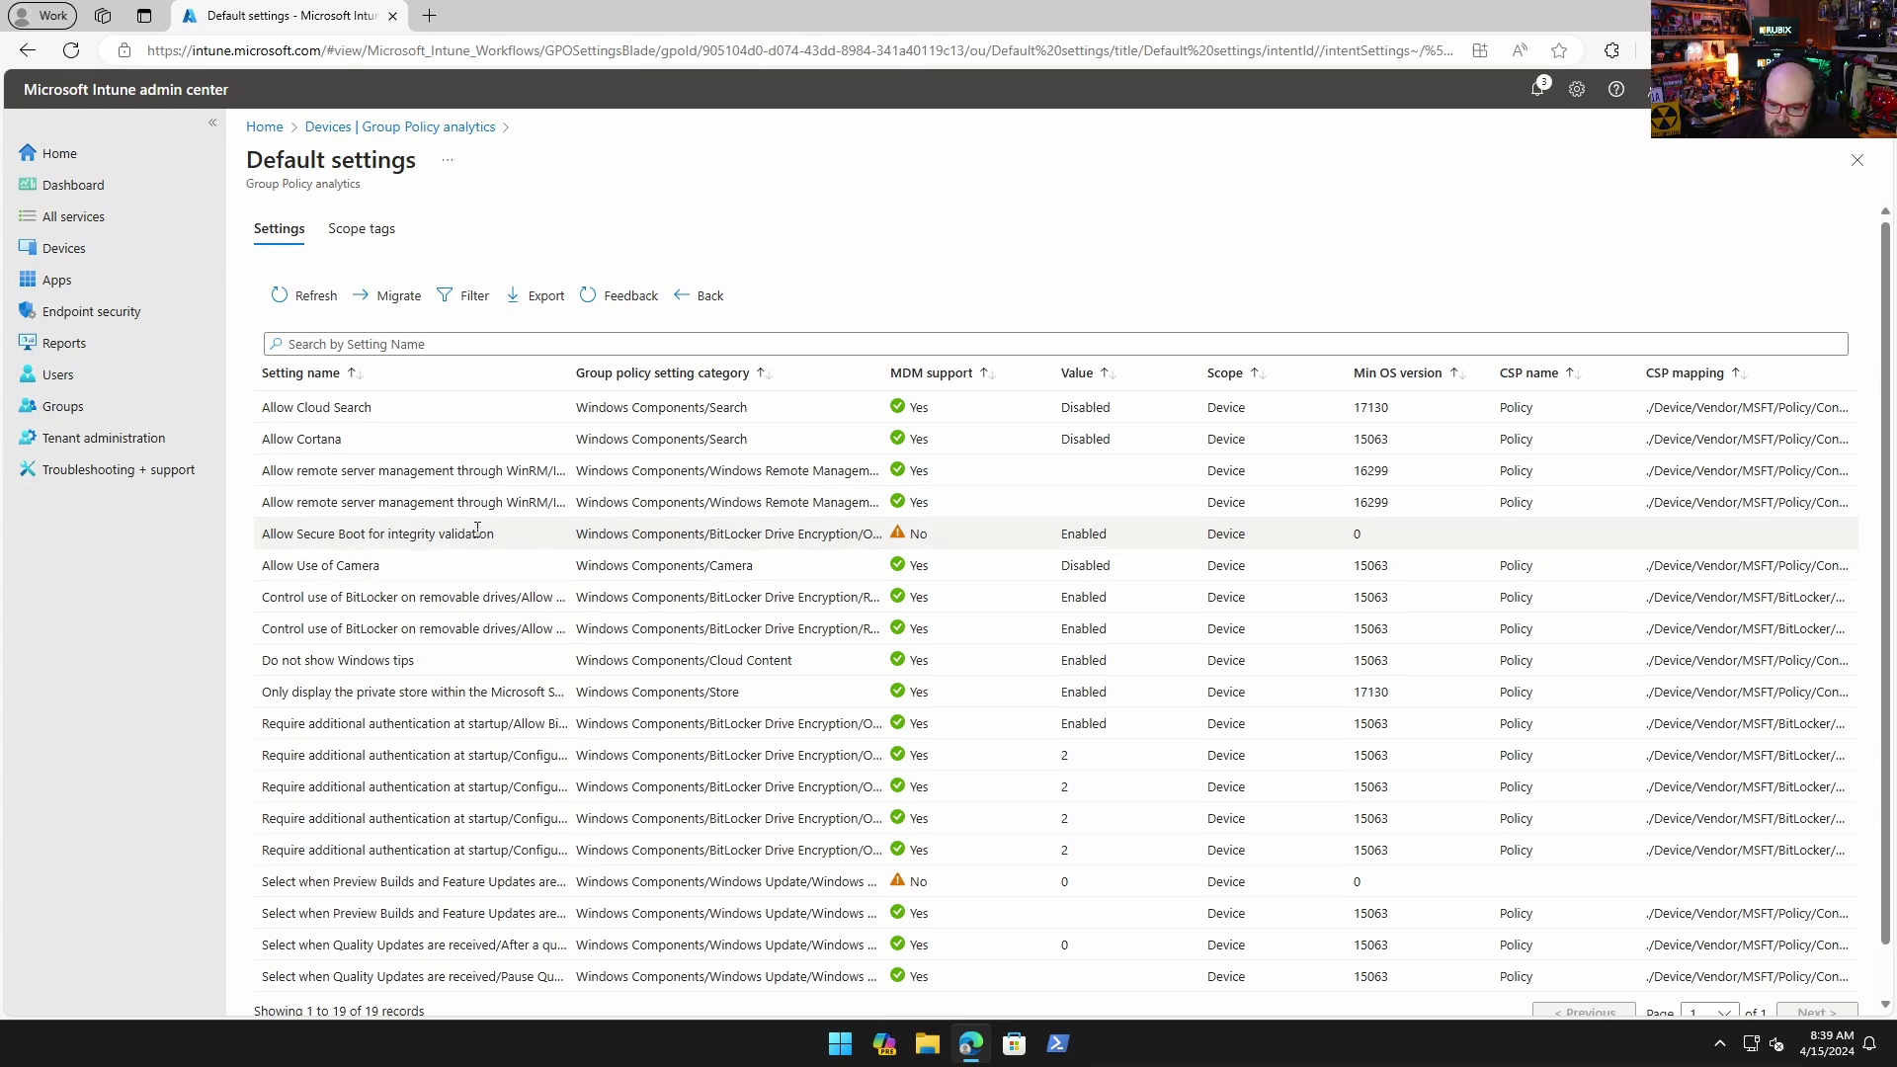
{"action": "scroll", "coordinate": [889, 583], "scroll_direction": "down", "scroll_amount": 1}
{"action": "scroll", "coordinate": [776, 598], "scroll_direction": "up", "scroll_amount": 1}
{"action": "scroll", "coordinate": [776, 598], "scroll_direction": "down", "scroll_amount": 1}
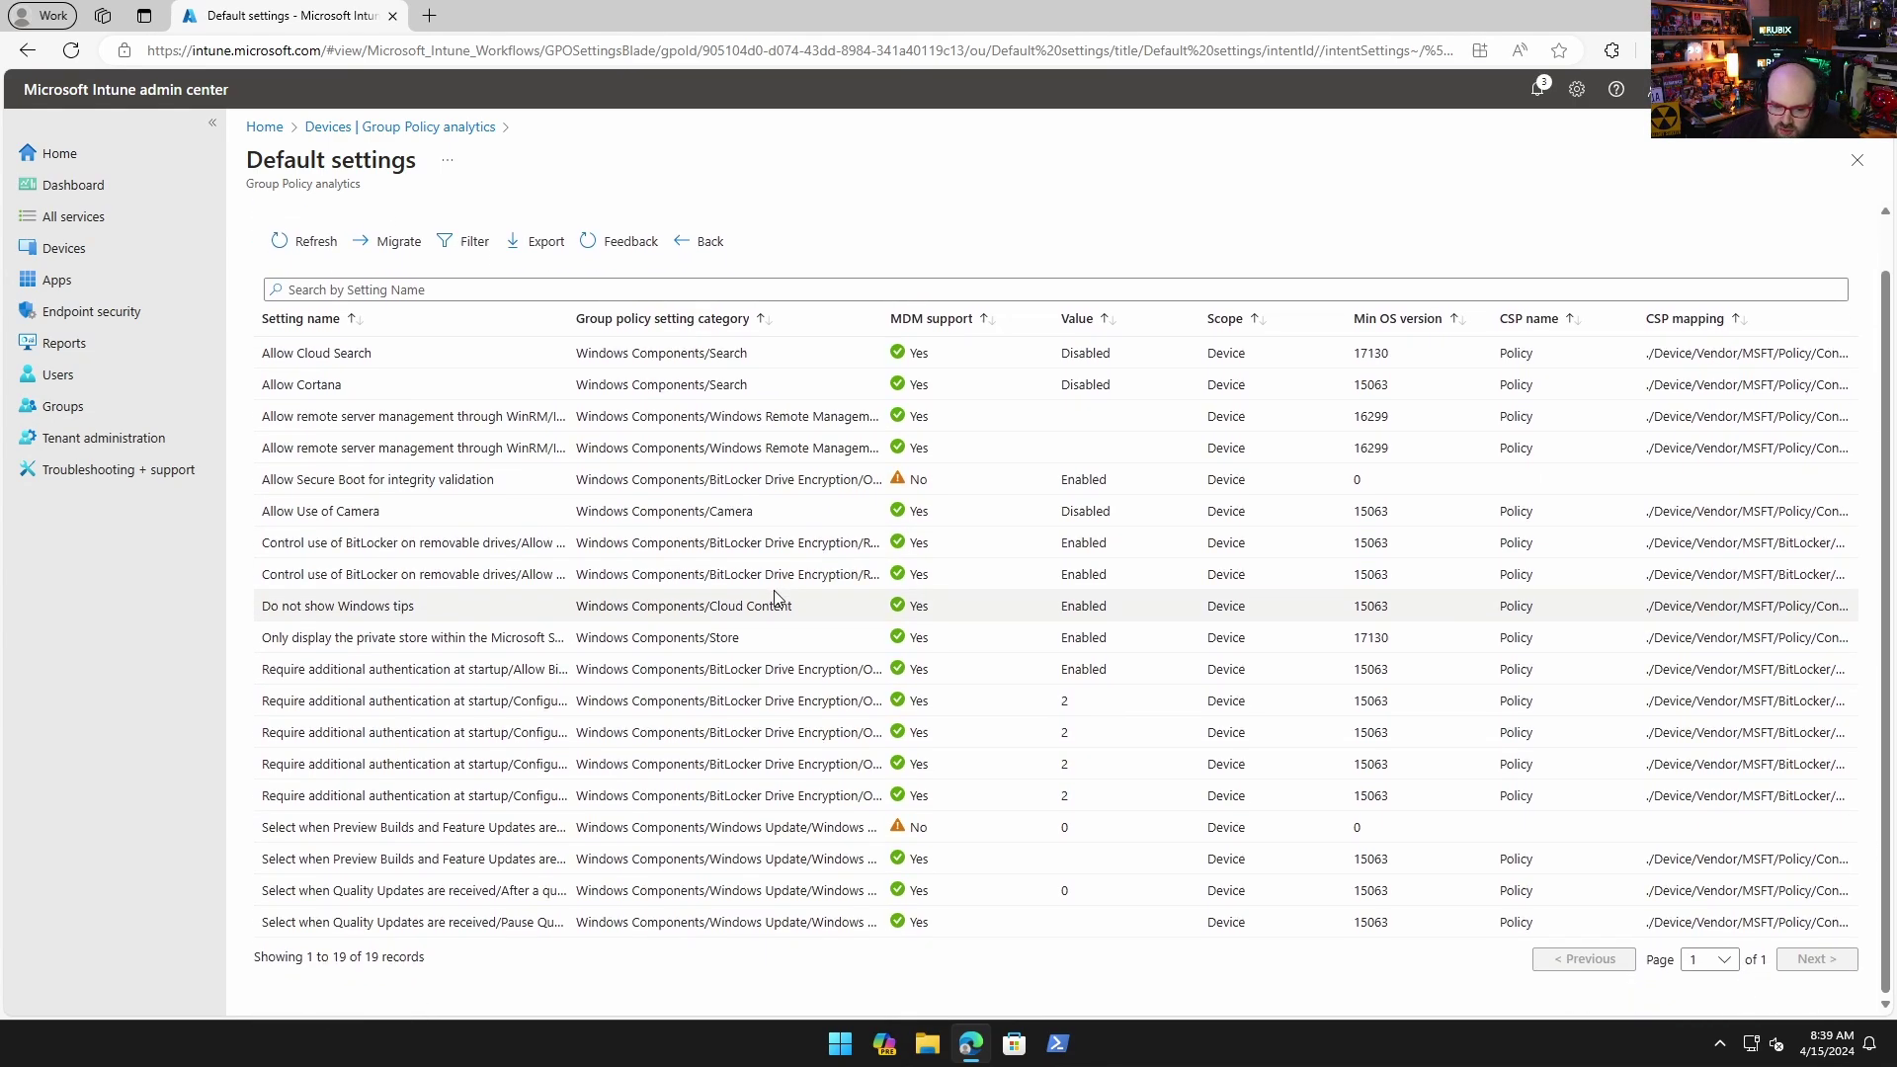
{"action": "scroll", "coordinate": [775, 597], "scroll_direction": "up", "scroll_amount": 1}
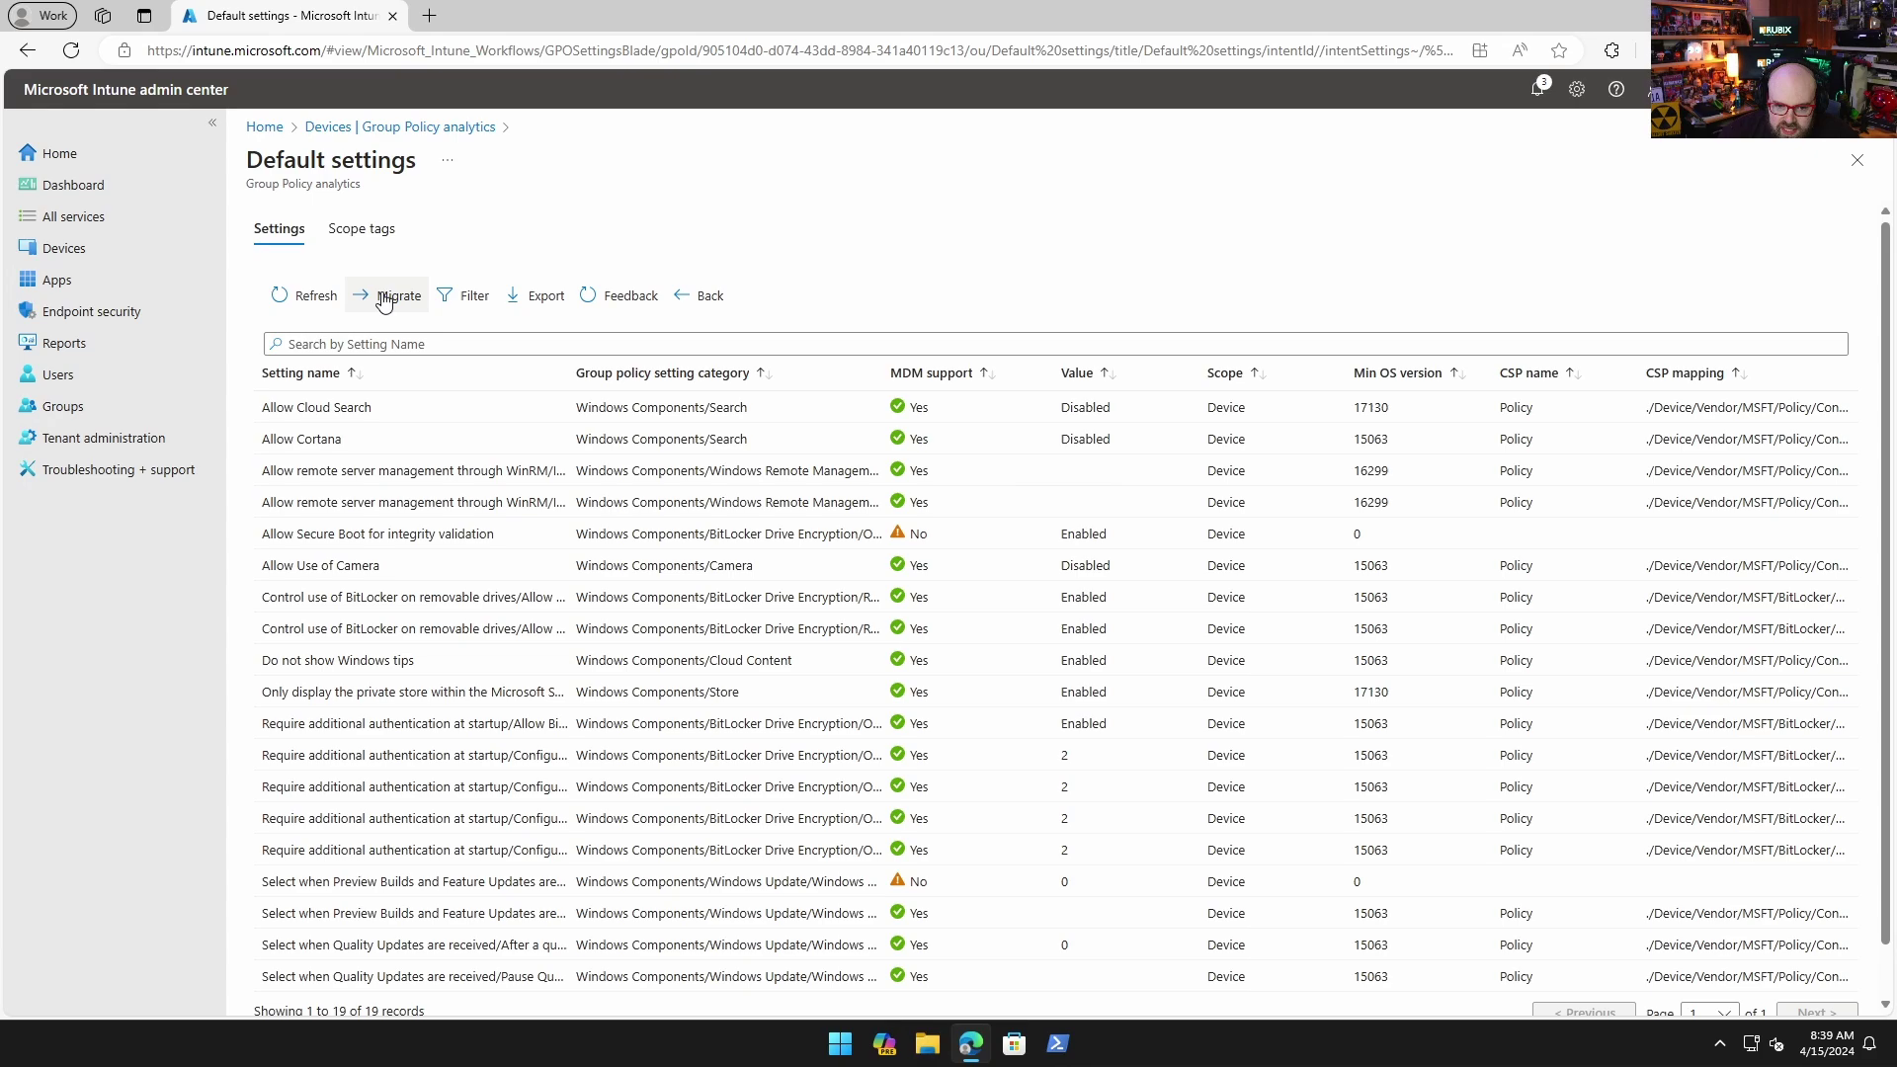
{"action": "scroll", "coordinate": [449, 786], "scroll_direction": "down", "scroll_amount": 1}
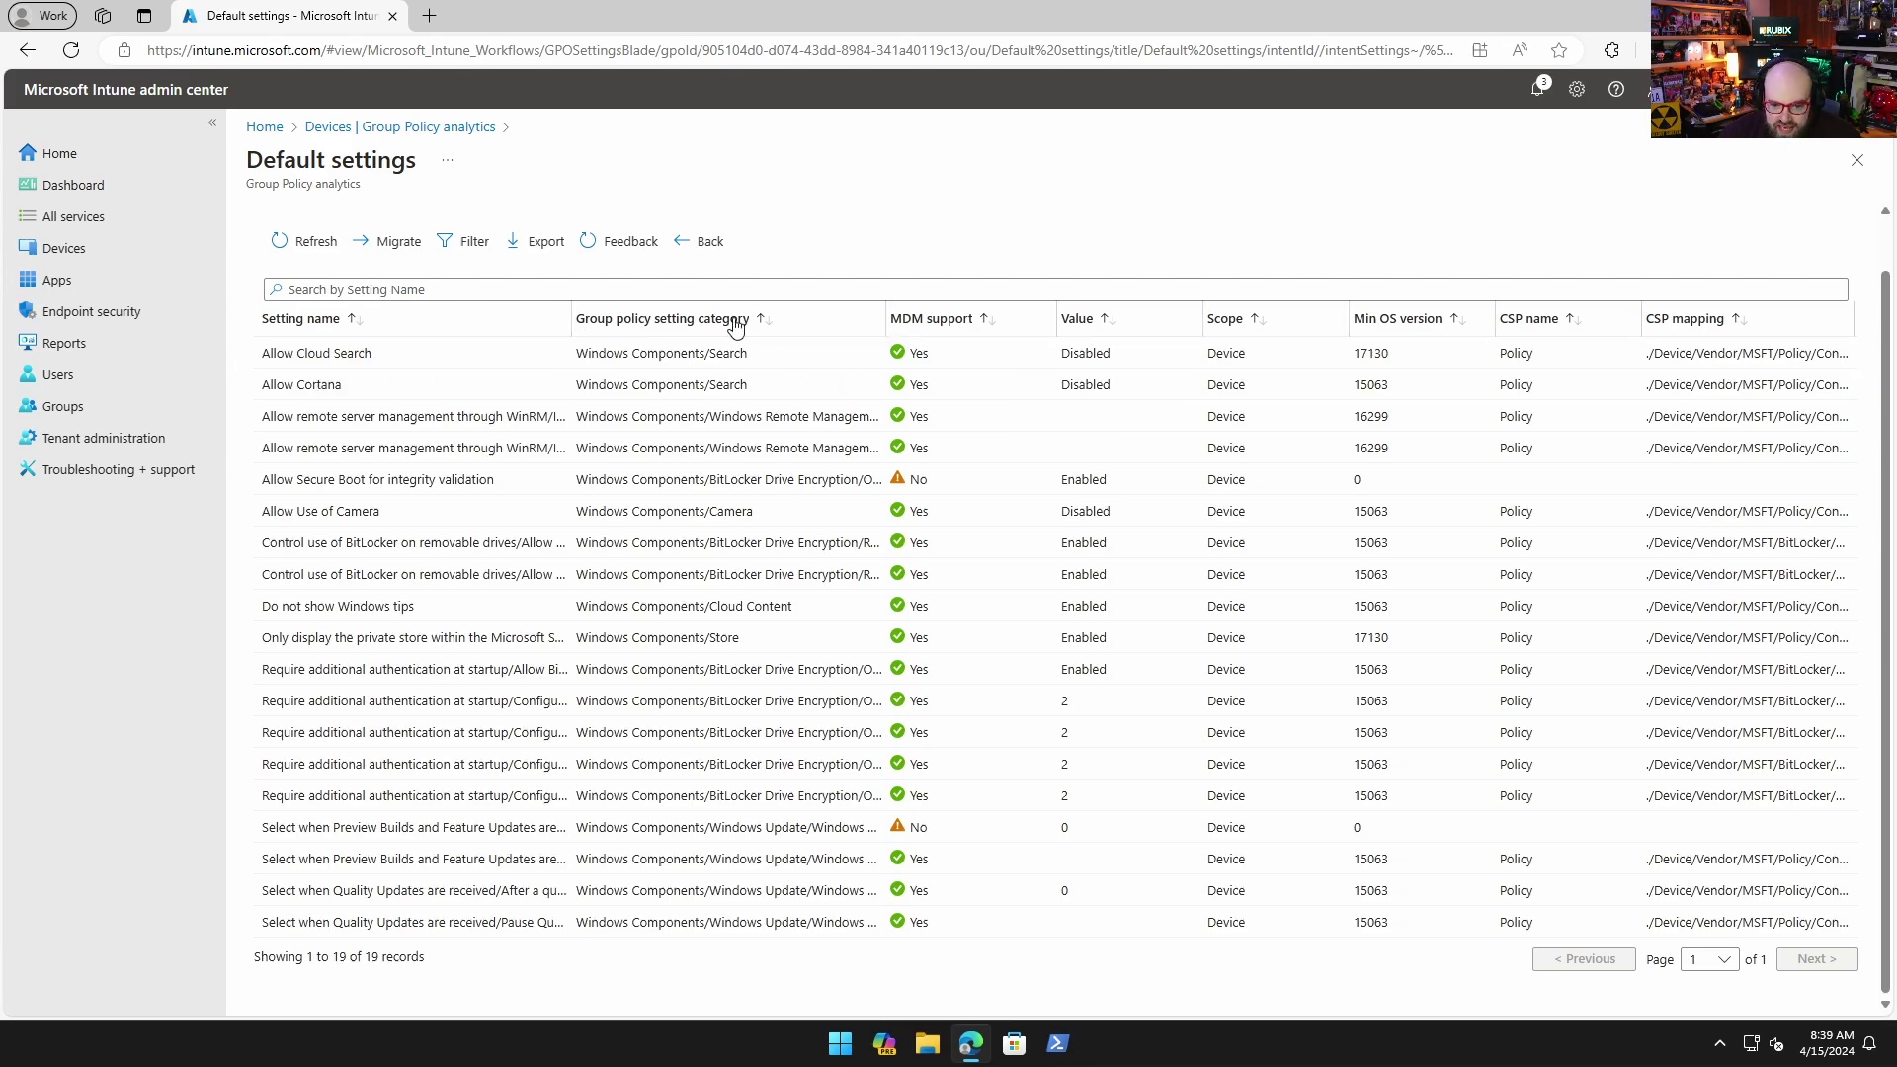
{"action": "left_click_drag", "start_coordinate": [574, 390], "coordinate": [798, 392]}
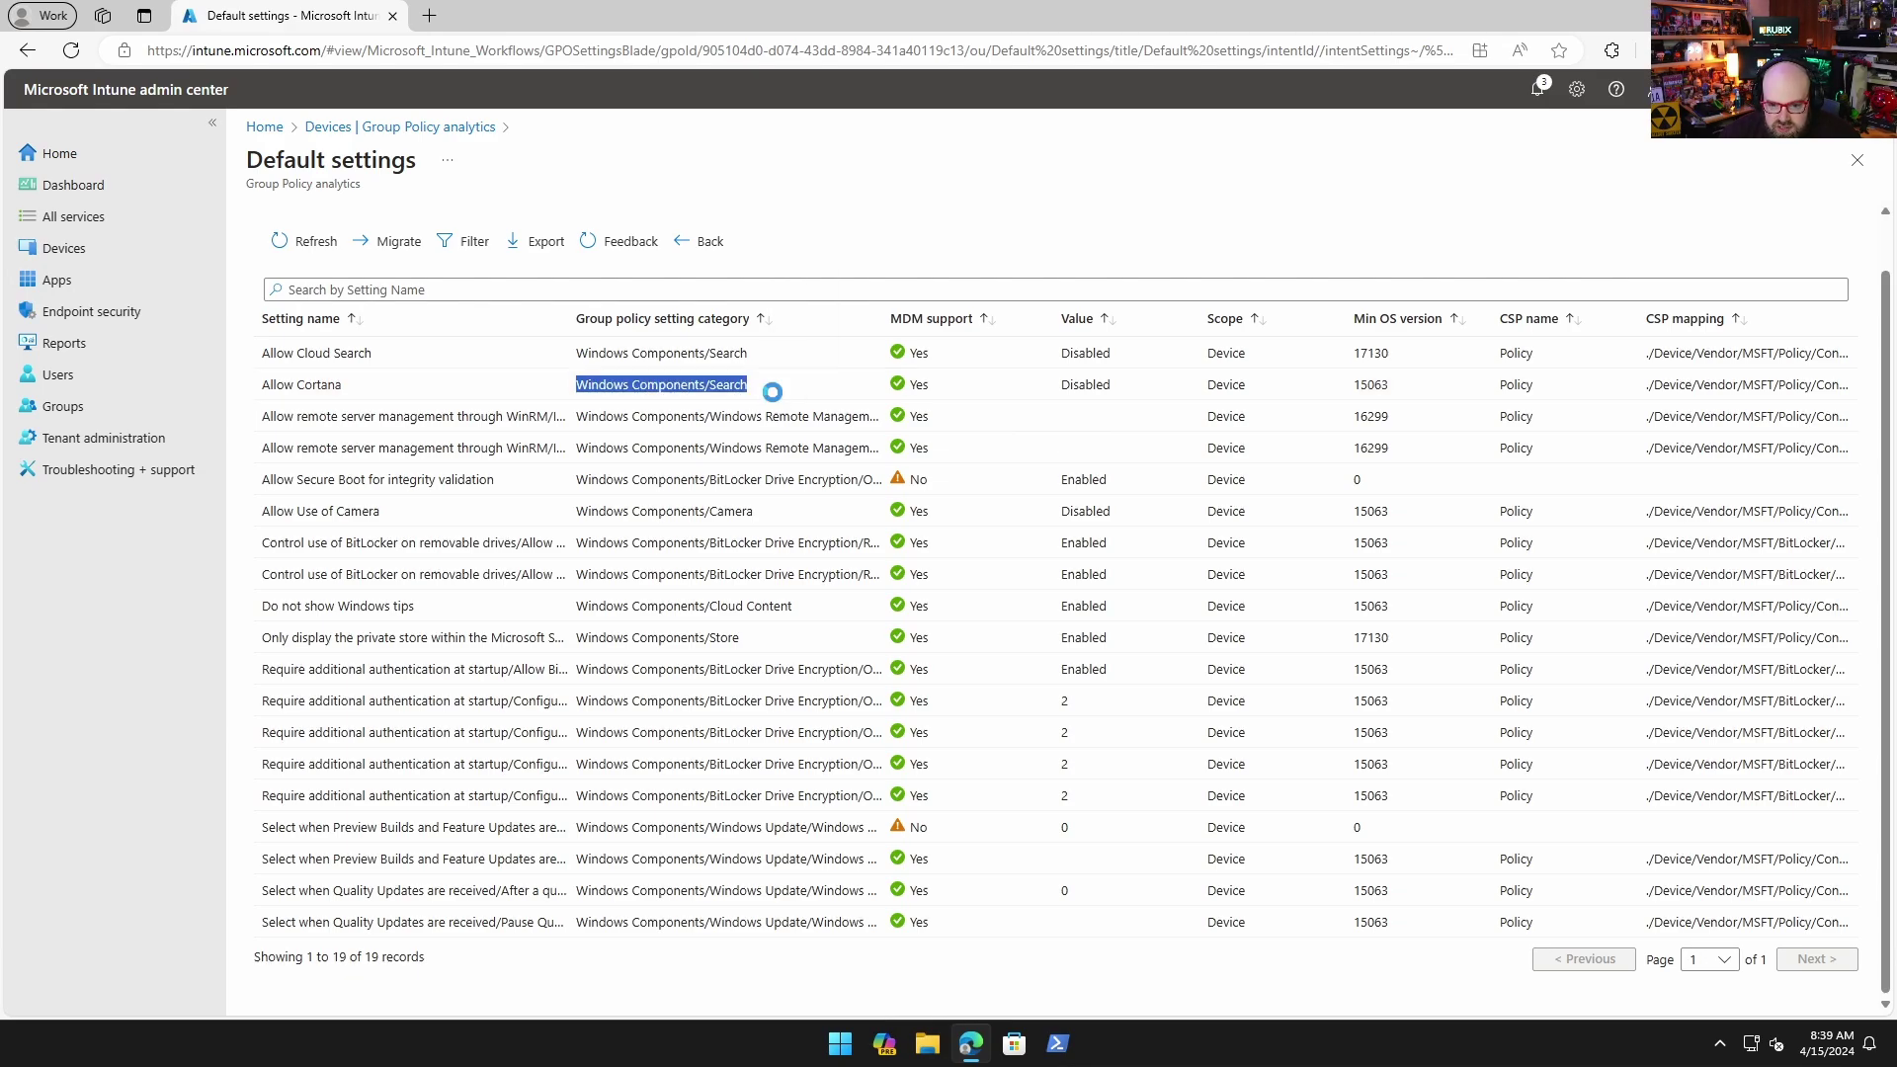
{"action": "left_click", "coordinate": [781, 393]}
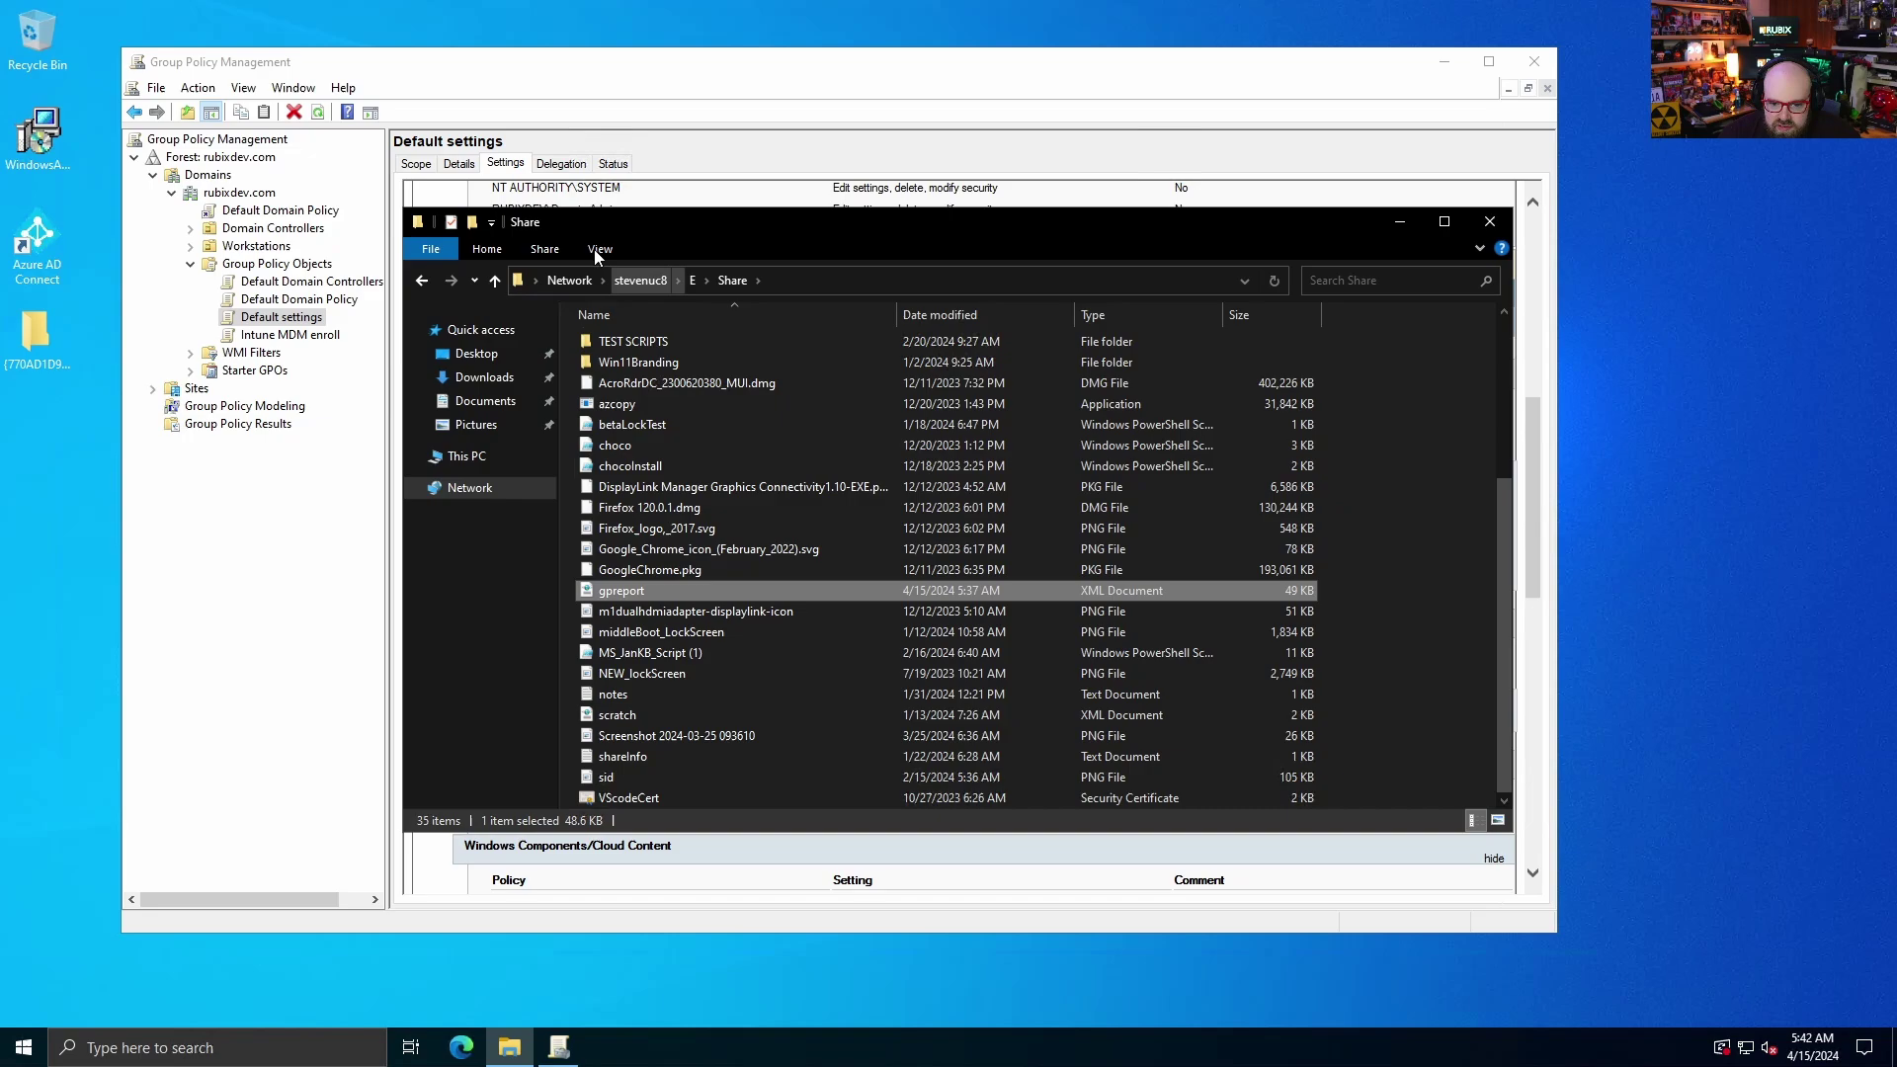
- Open the Default settings GPO in a maximized Group Policy Management Editor
{"action": "left_click", "coordinate": [192, 670]}
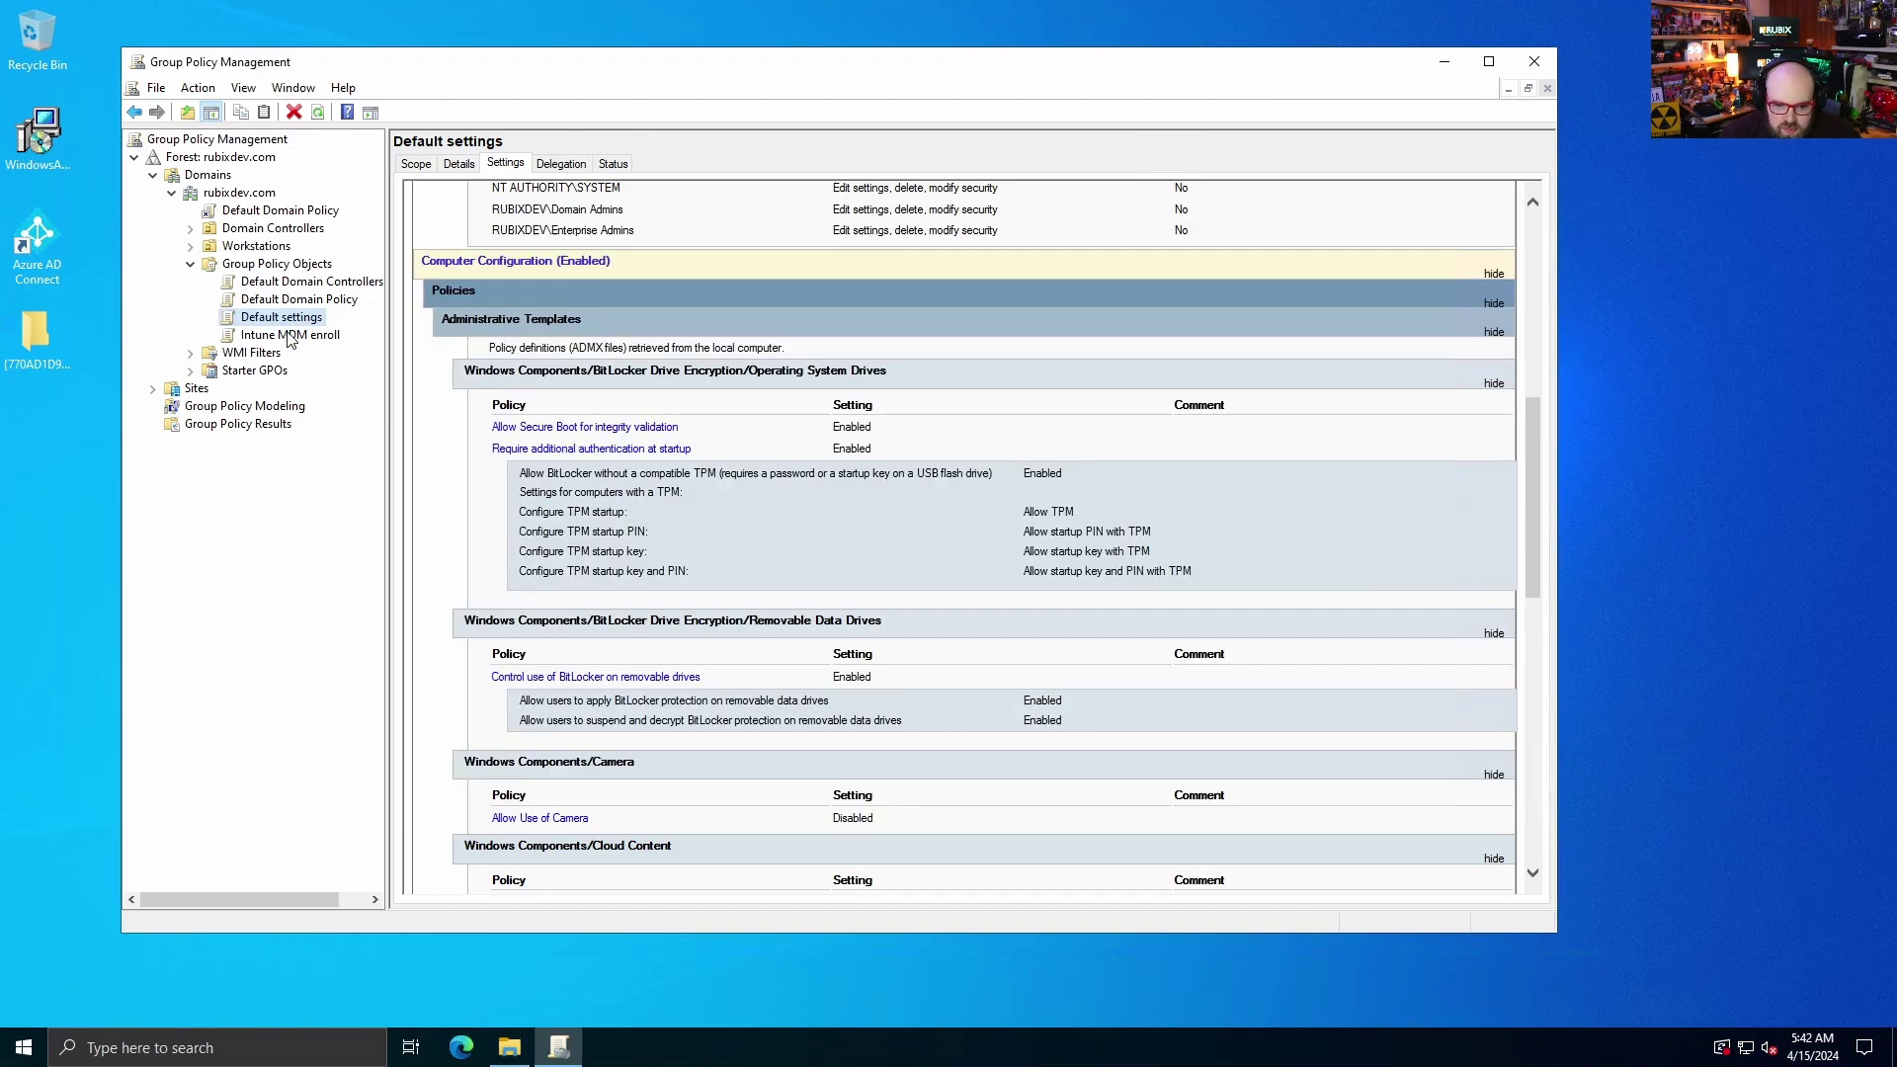
{"action": "right_click", "coordinate": [284, 323]}
{"action": "left_click", "coordinate": [326, 331]}
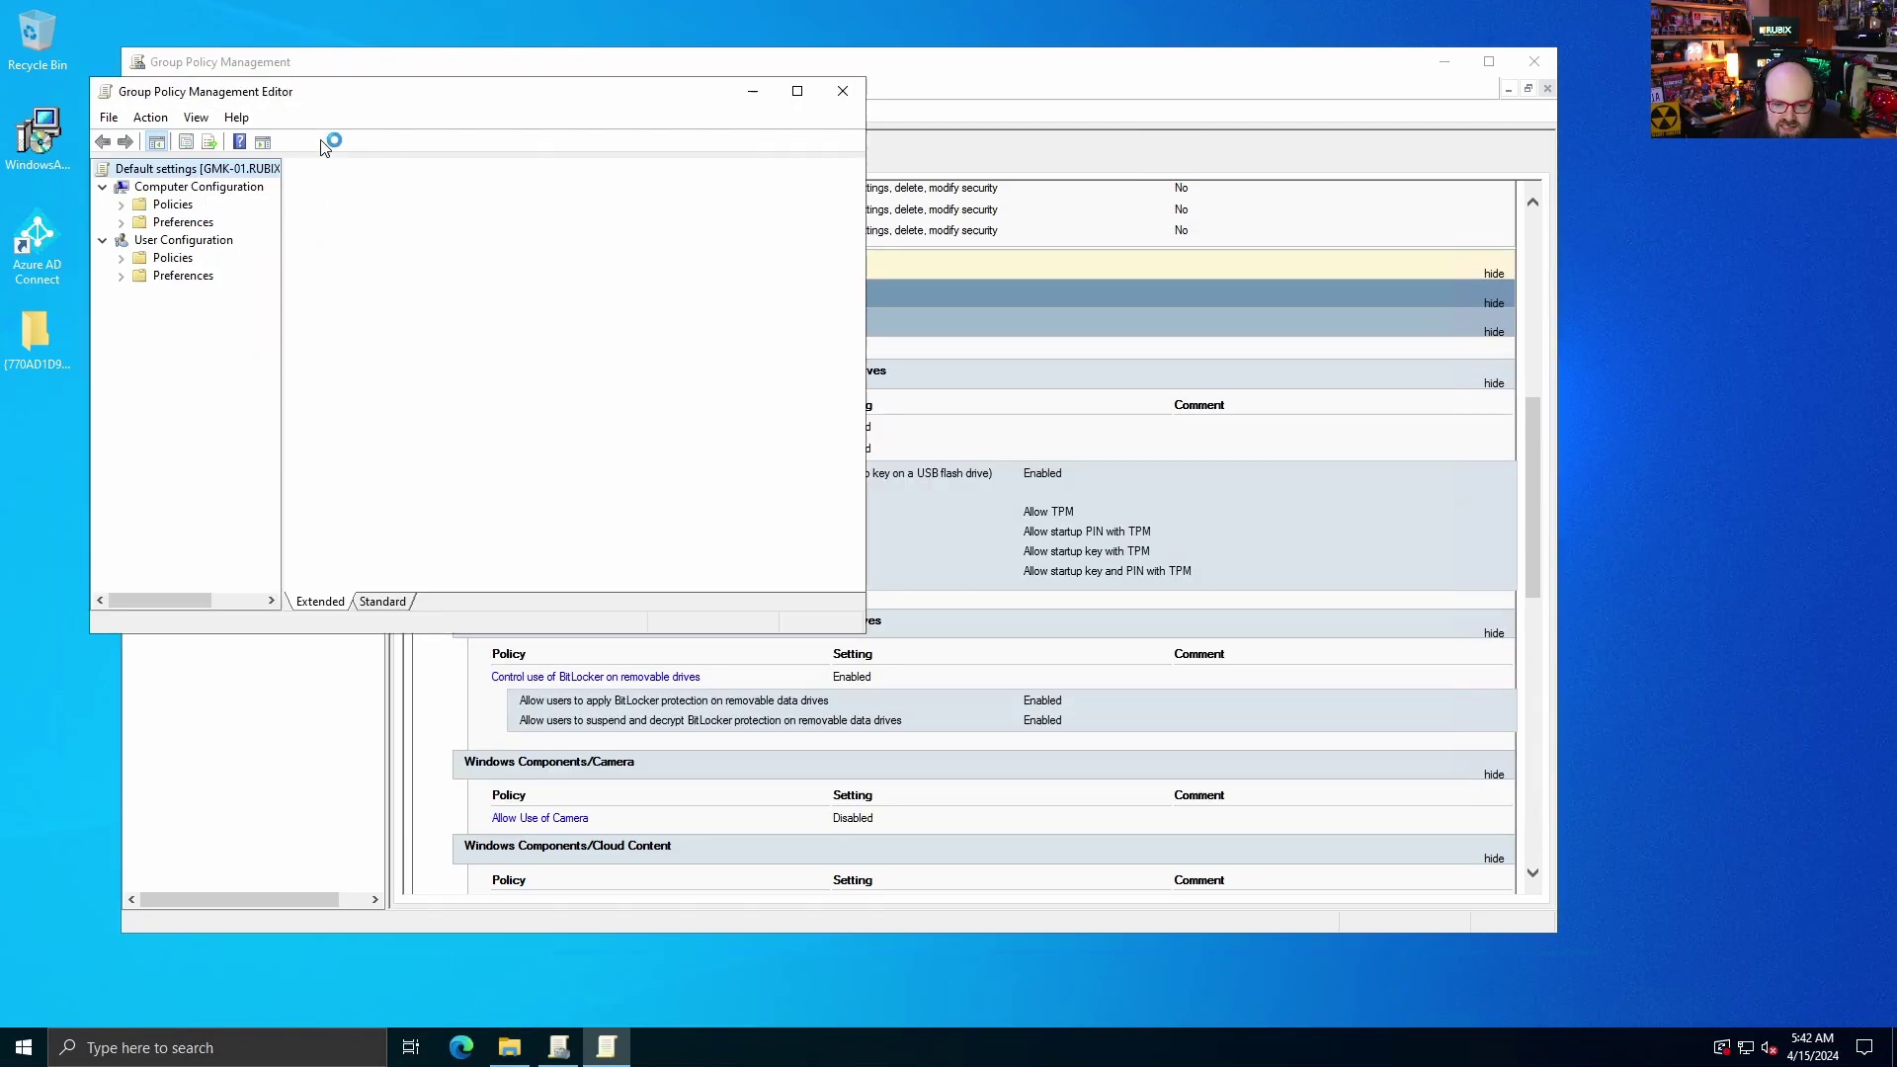
{"action": "double_click", "coordinate": [333, 95]}
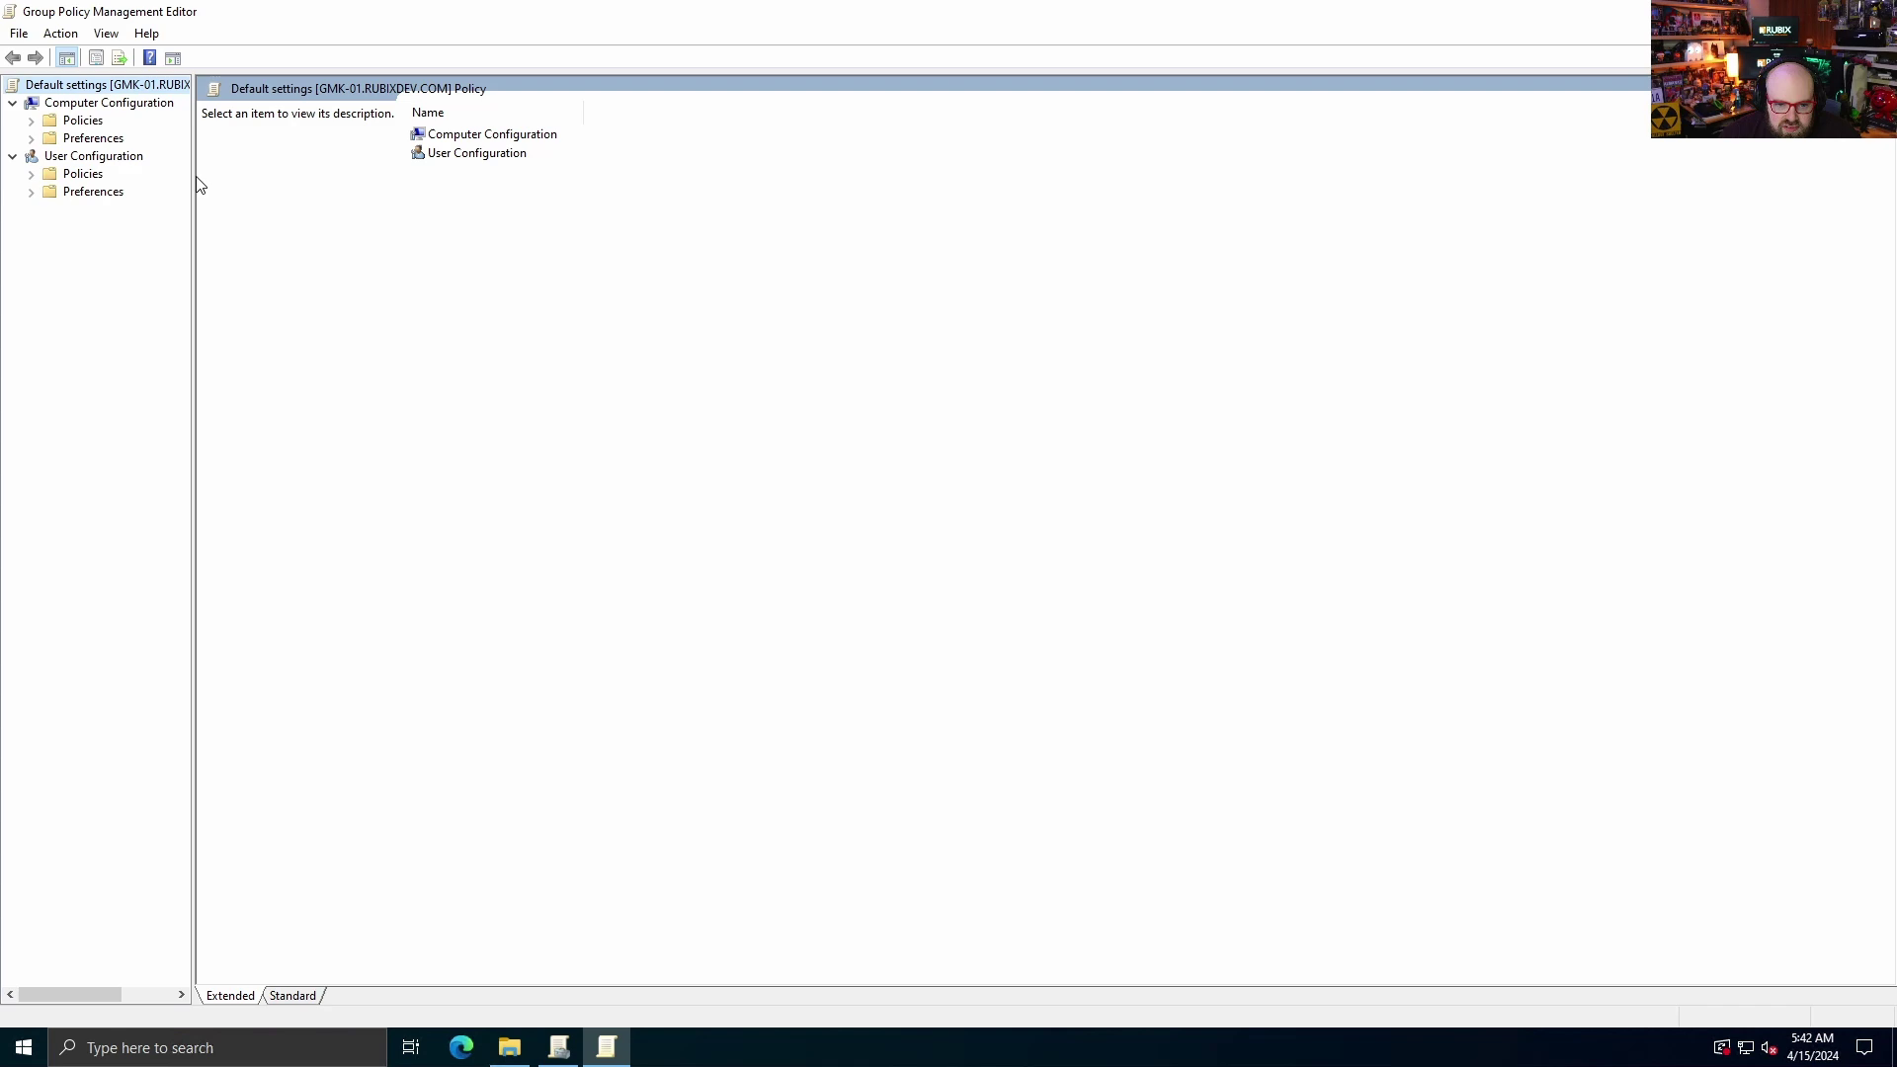
{"action": "left_click_drag", "start_coordinate": [194, 184], "coordinate": [249, 178]}
- Navigate to Administrative Templates > Windows Components > Search to show its policies
{"action": "left_click", "coordinate": [30, 122]}
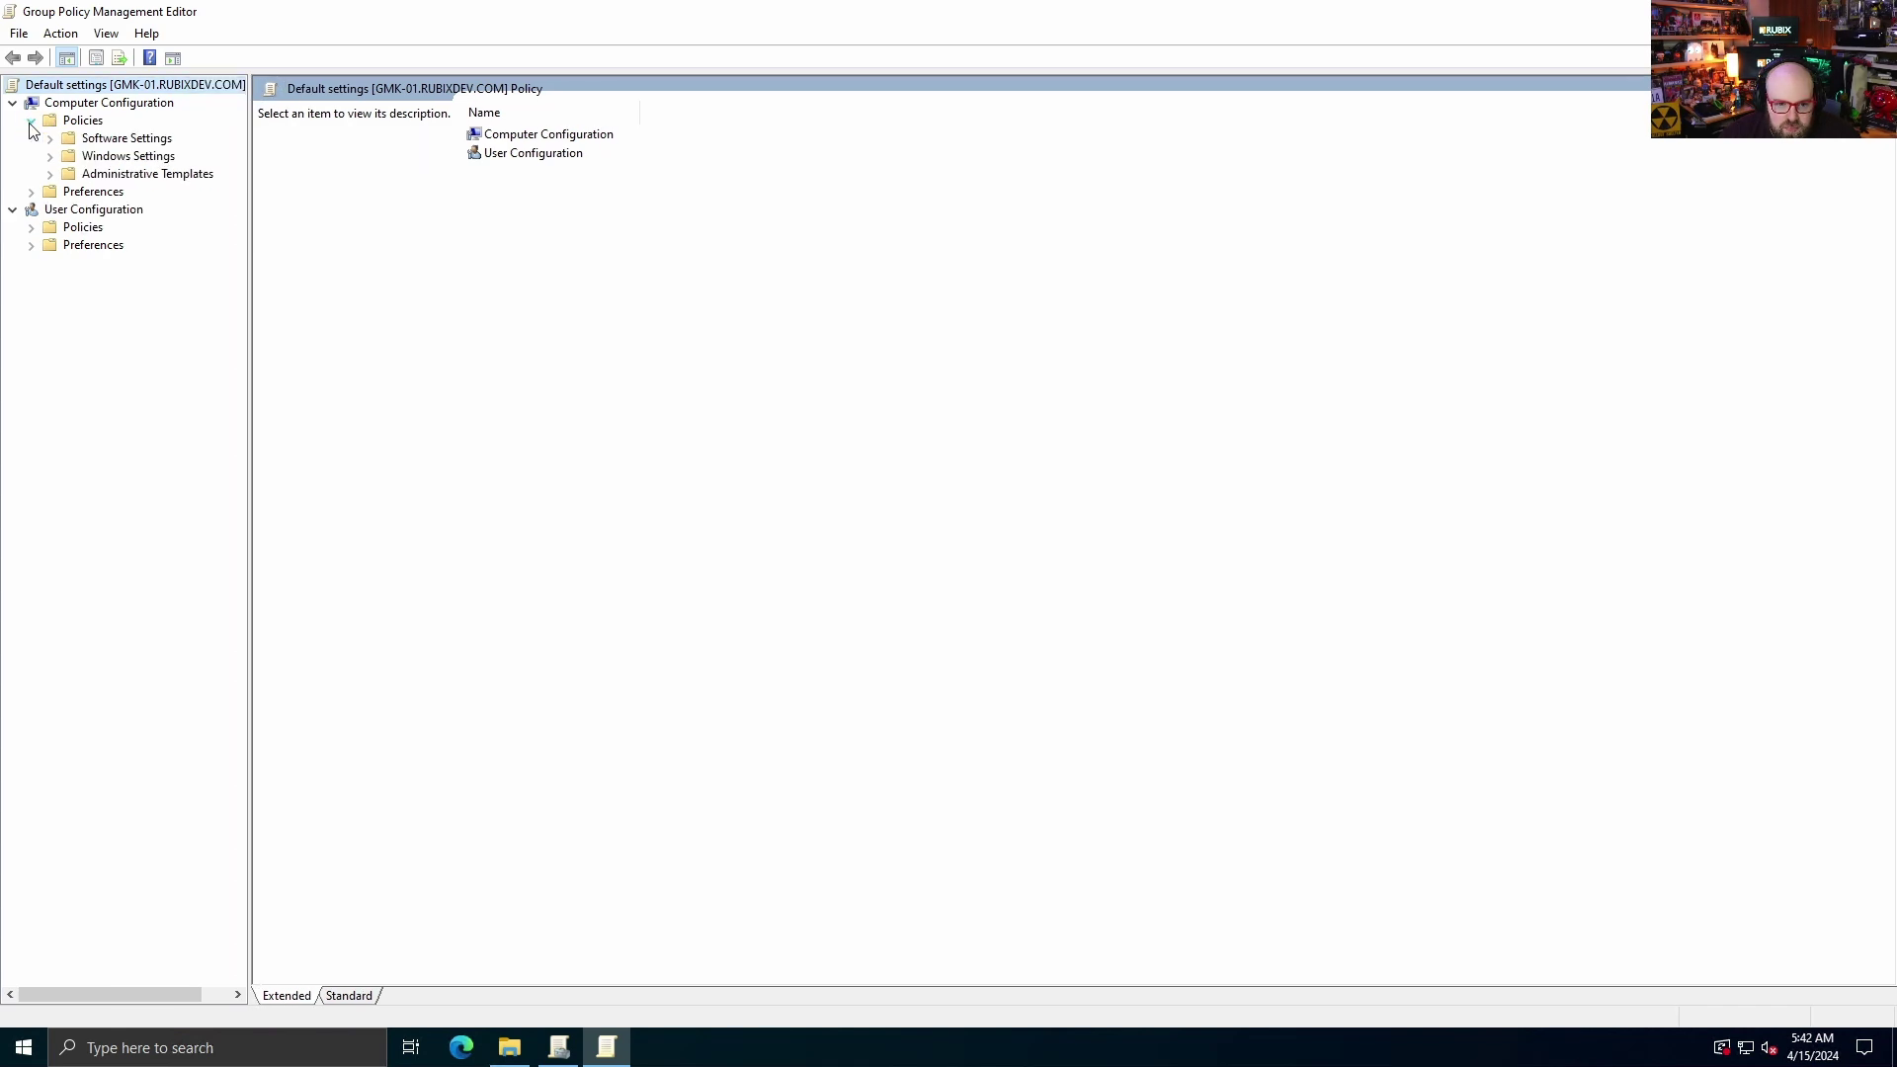
{"action": "left_click", "coordinate": [50, 174]}
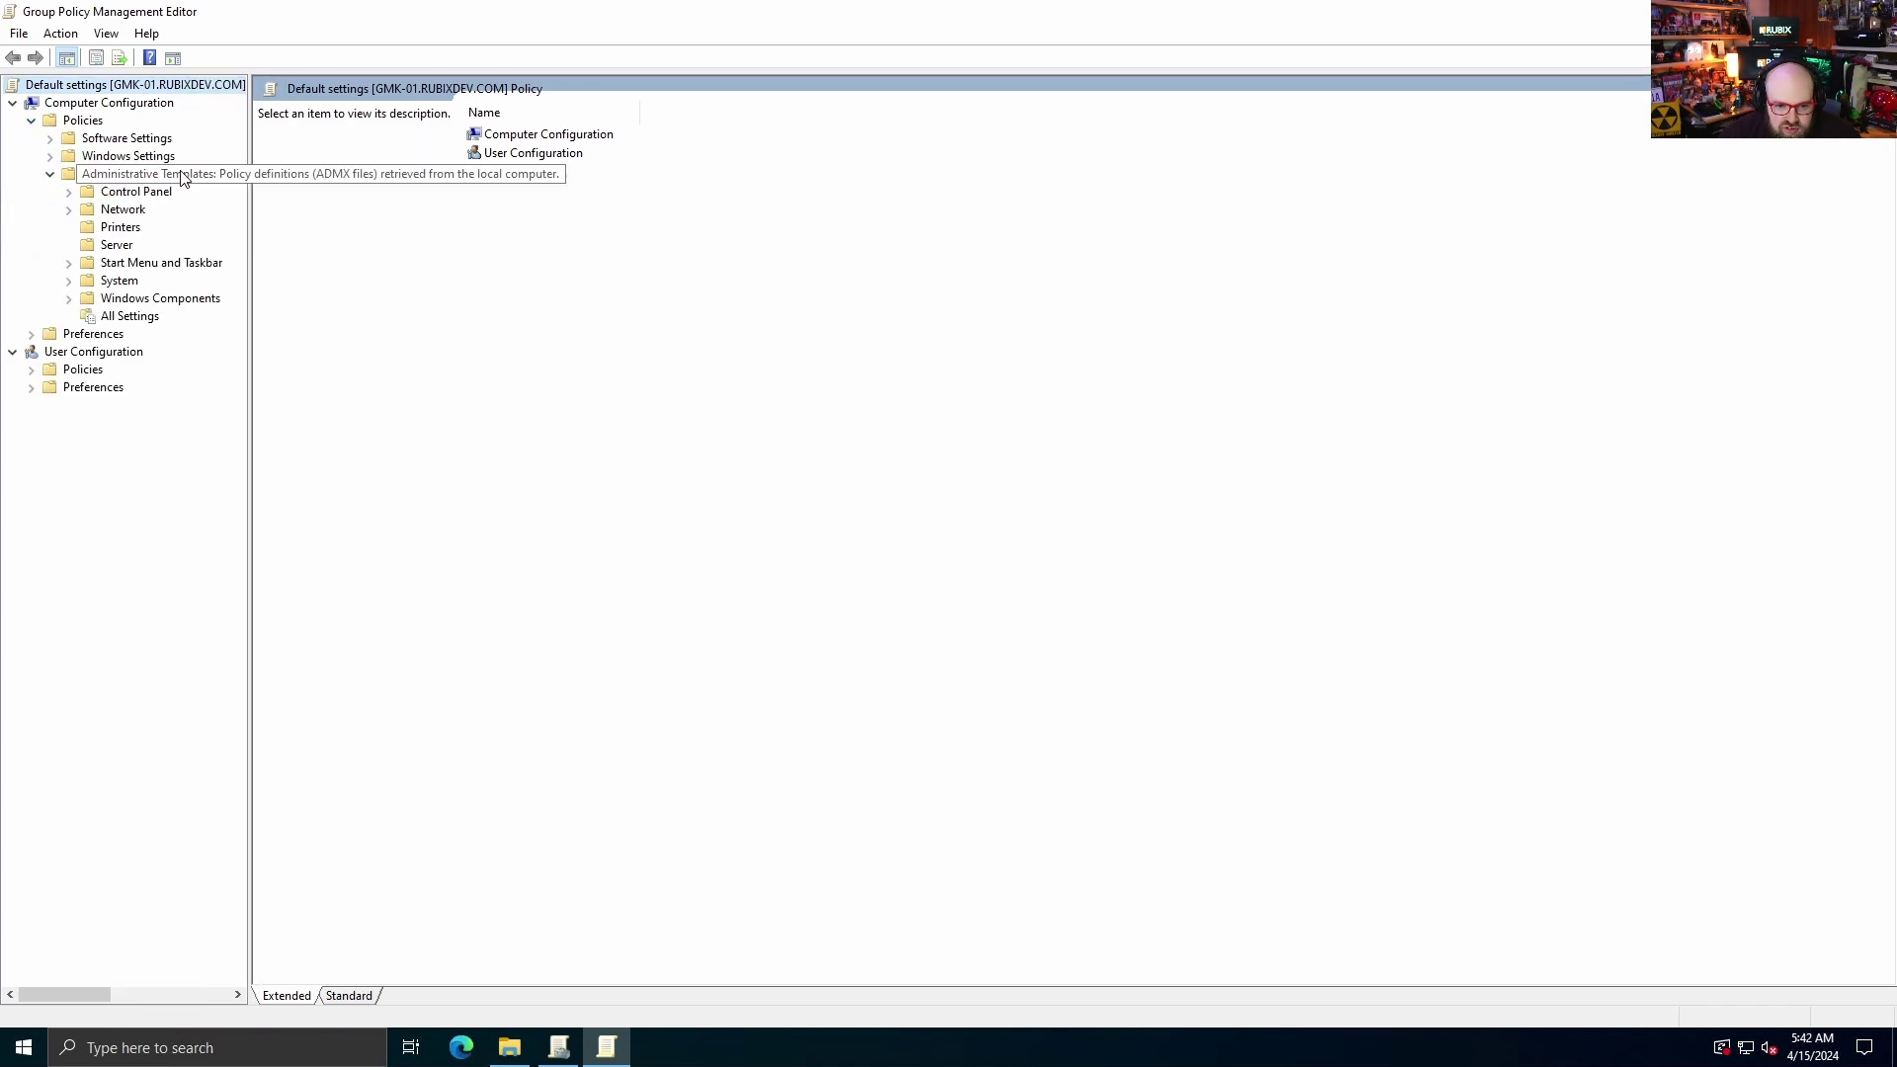
{"action": "left_click", "coordinate": [69, 298]}
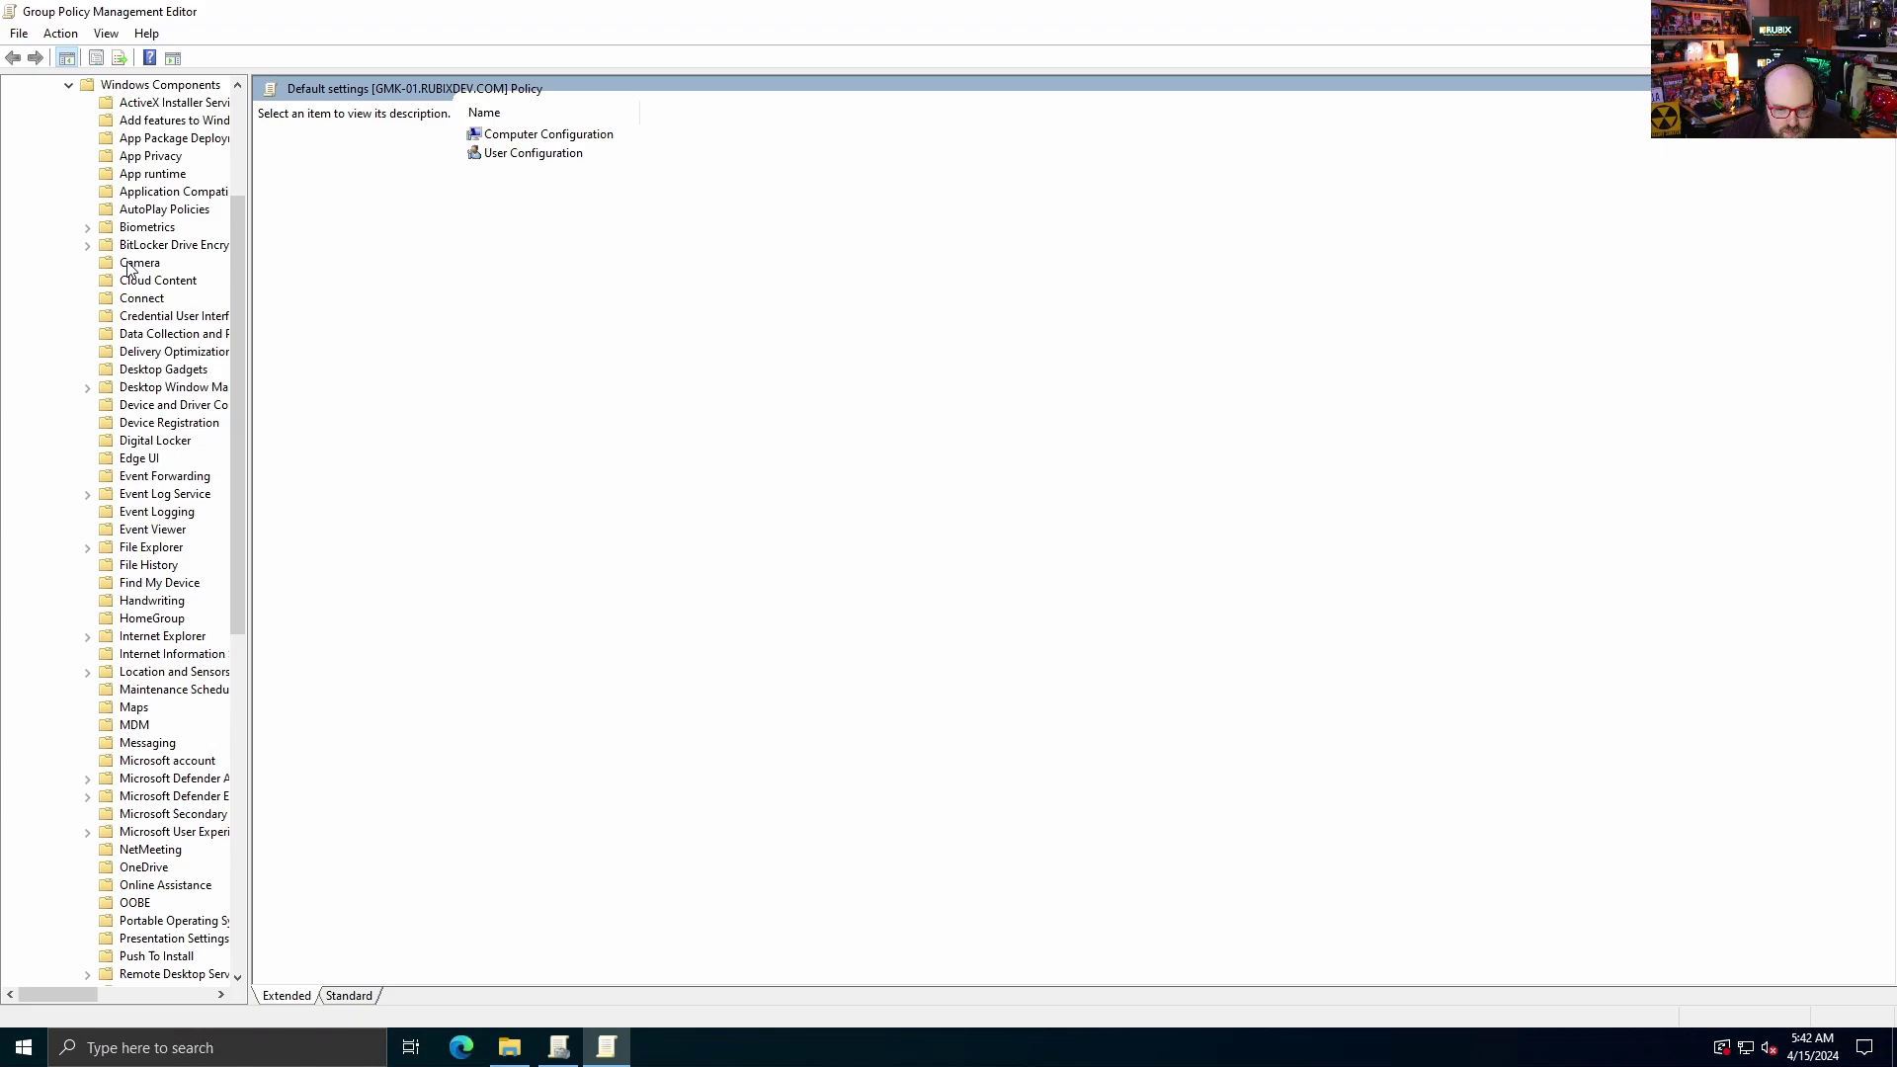
{"action": "scroll", "coordinate": [127, 266], "scroll_direction": "down", "scroll_amount": 1}
{"action": "scroll", "coordinate": [188, 573], "scroll_direction": "down", "scroll_amount": 7}
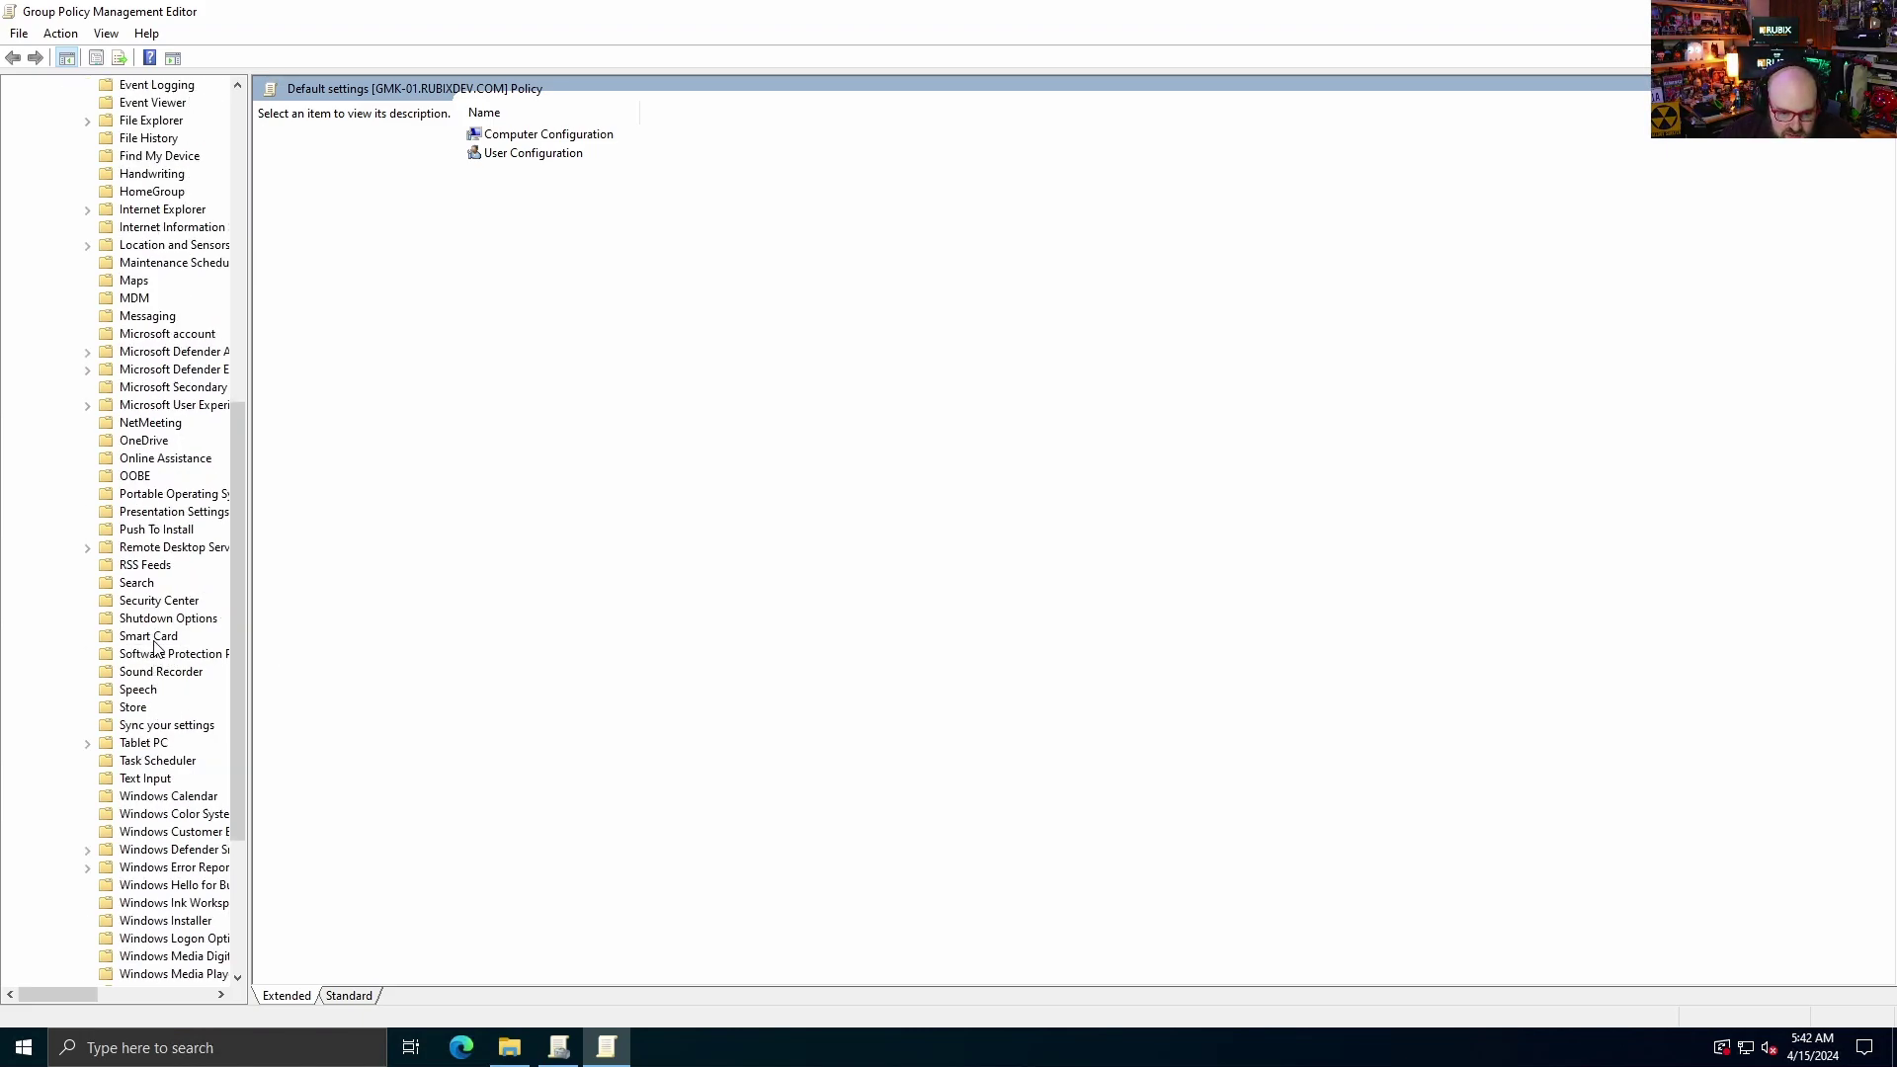
{"action": "left_click", "coordinate": [150, 584]}
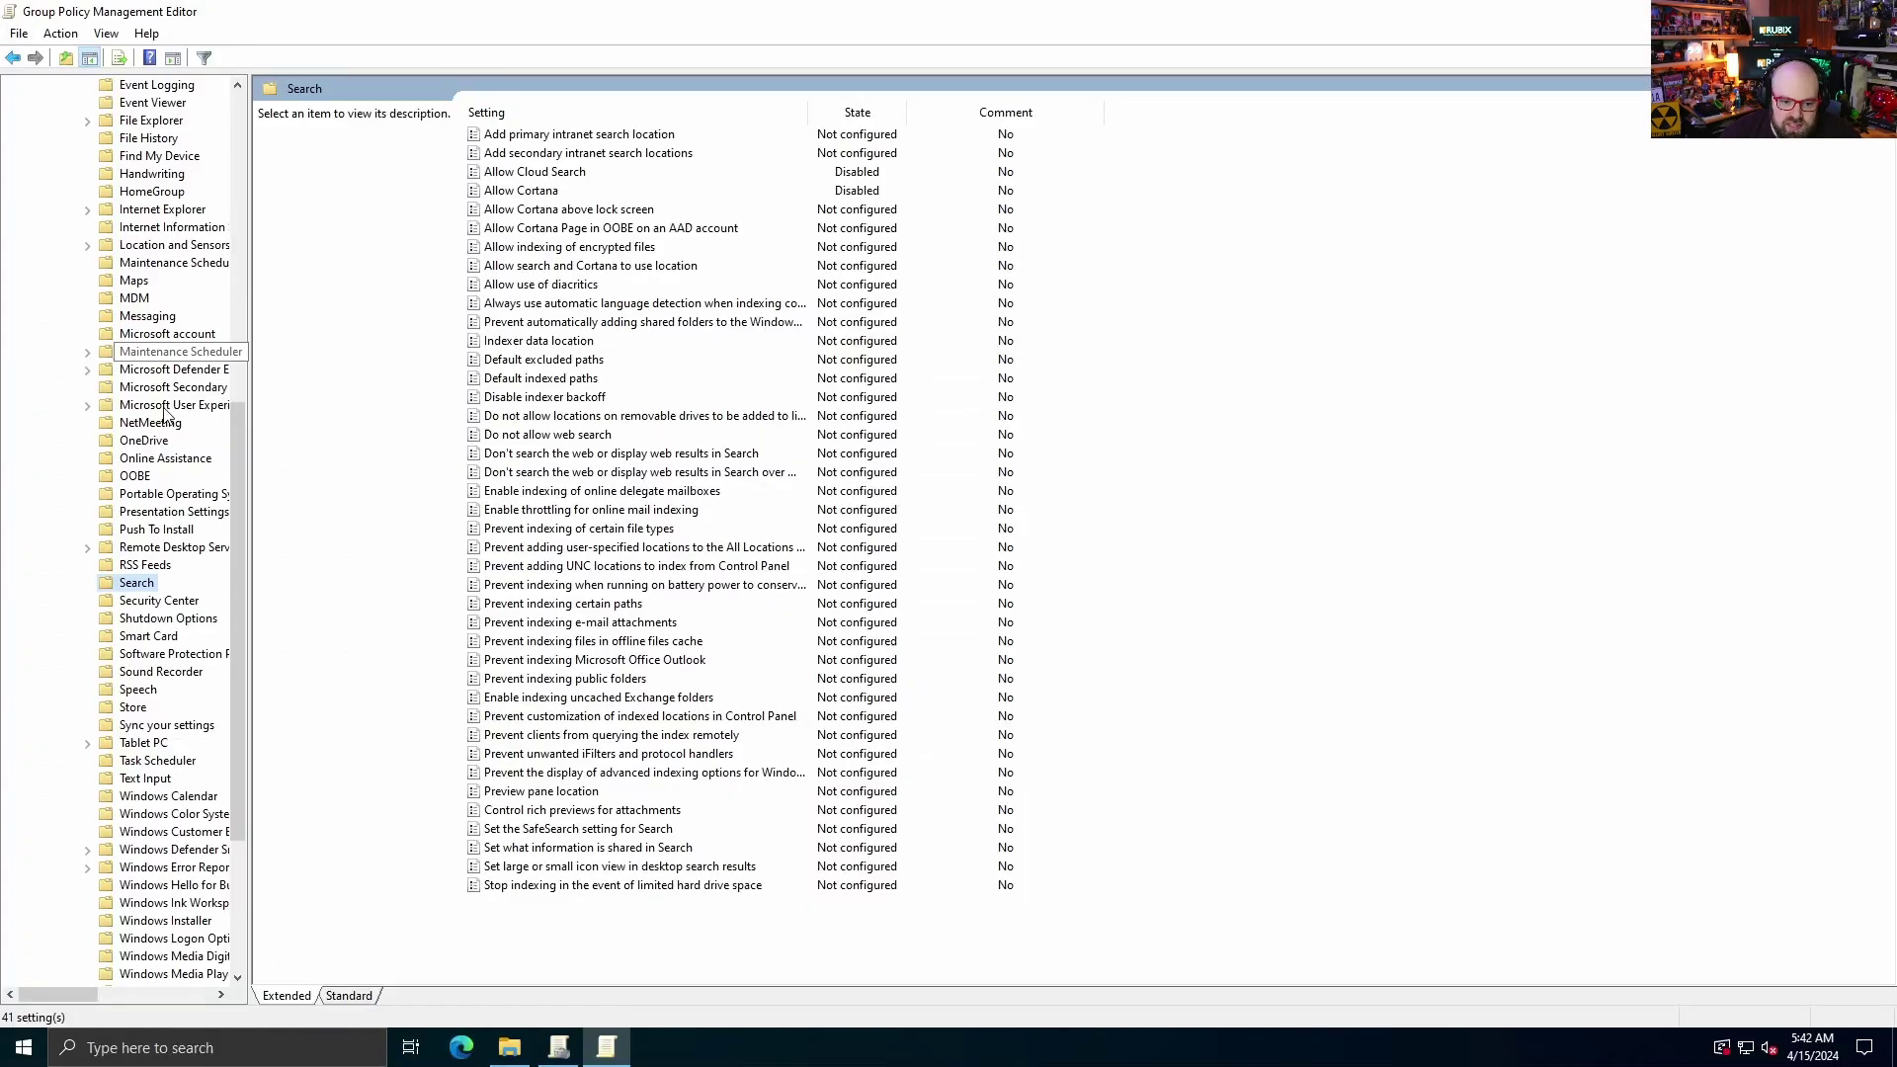
{"action": "scroll", "coordinate": [182, 472], "scroll_direction": "up", "scroll_amount": 4}
- Collapse the editor tree and copy Allow Cloud Search's CSP mapping path from Intune
{"action": "left_click", "coordinate": [48, 174]}
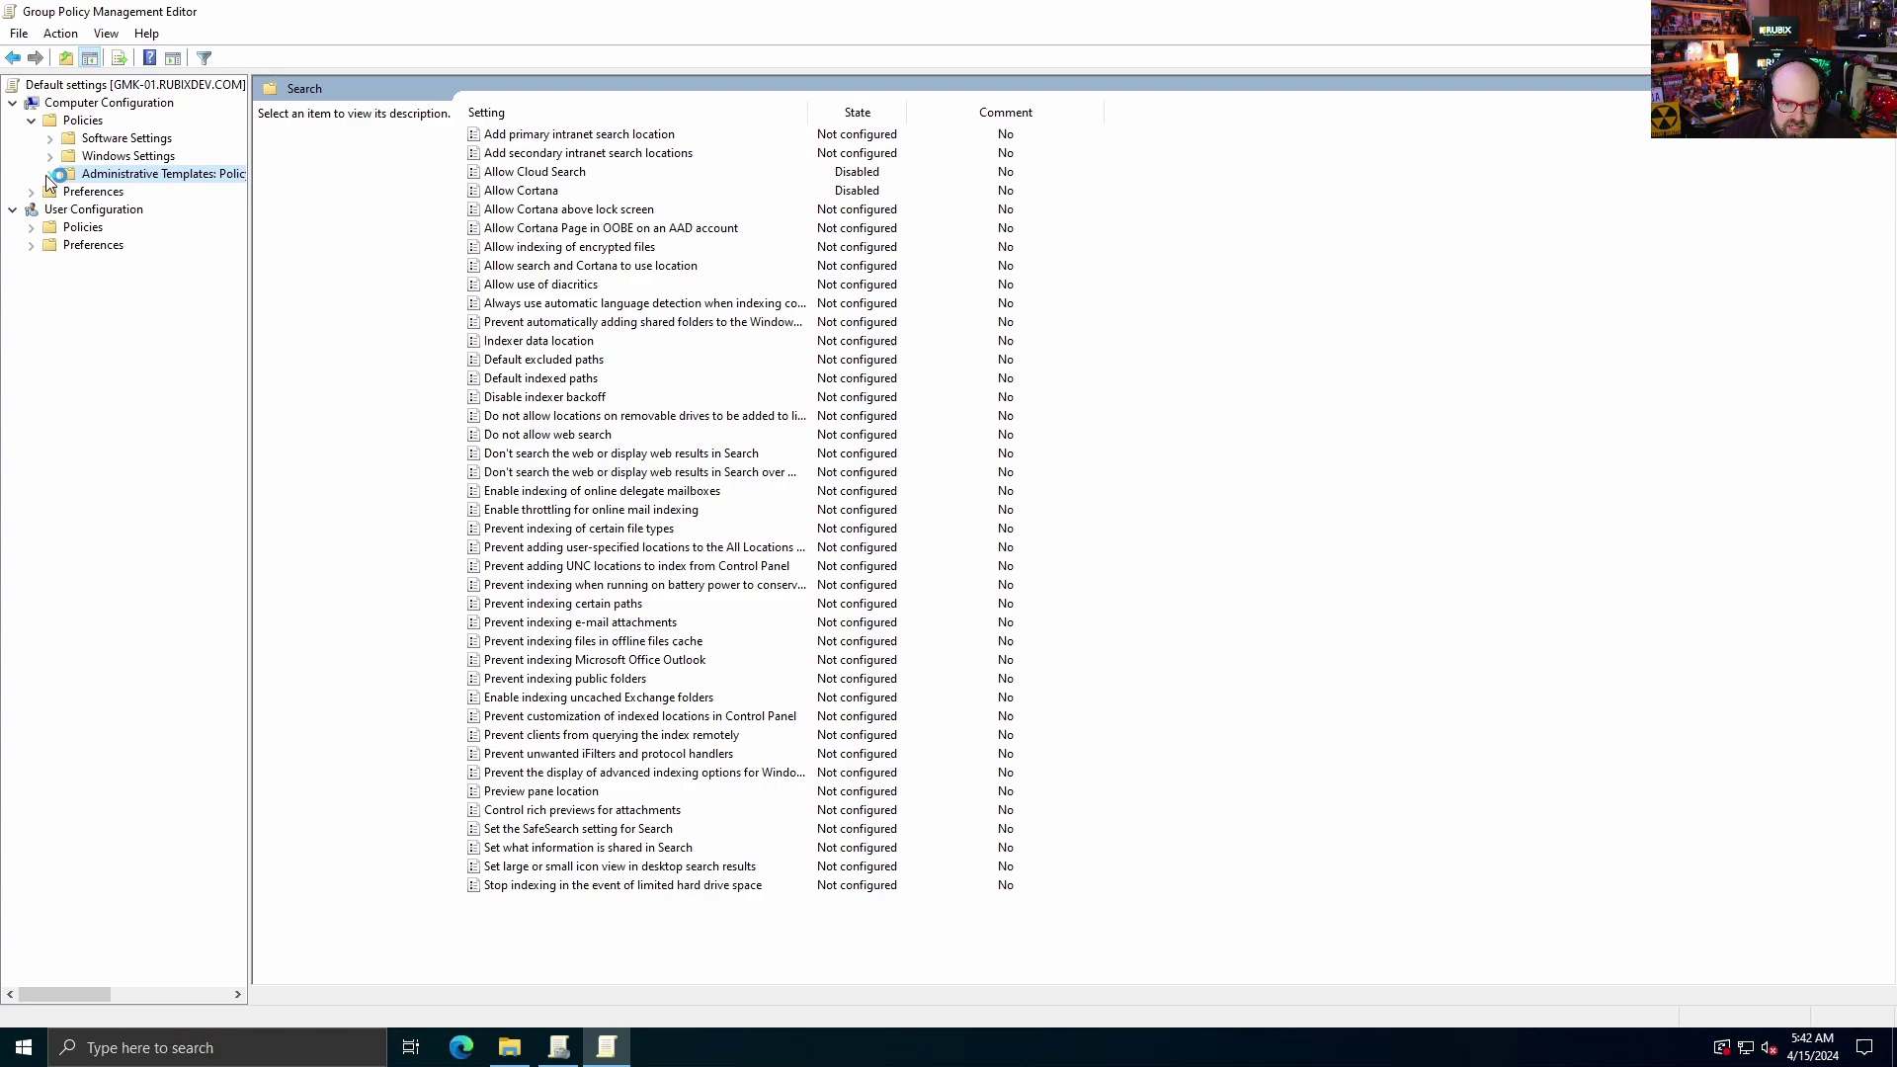
{"action": "left_click", "coordinate": [31, 120]}
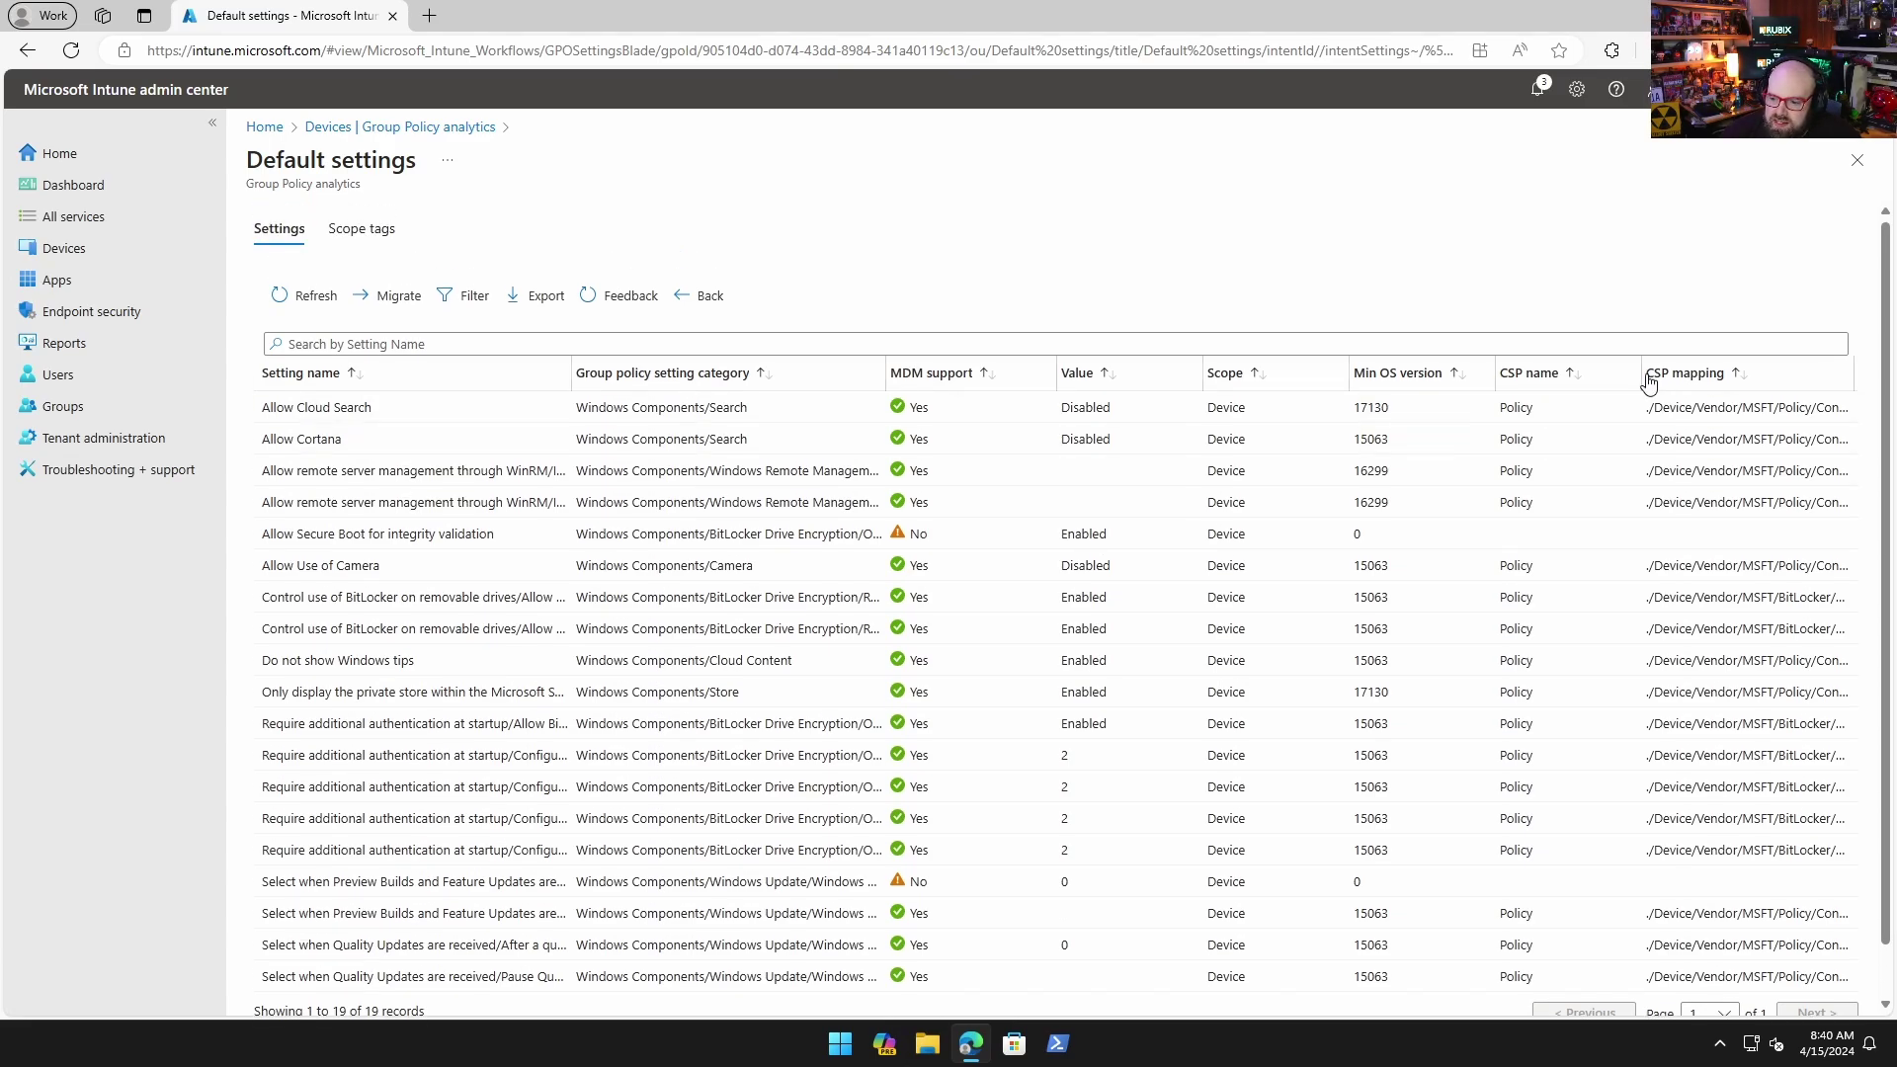
{"action": "left_click_drag", "start_coordinate": [1637, 375], "coordinate": [1600, 374]}
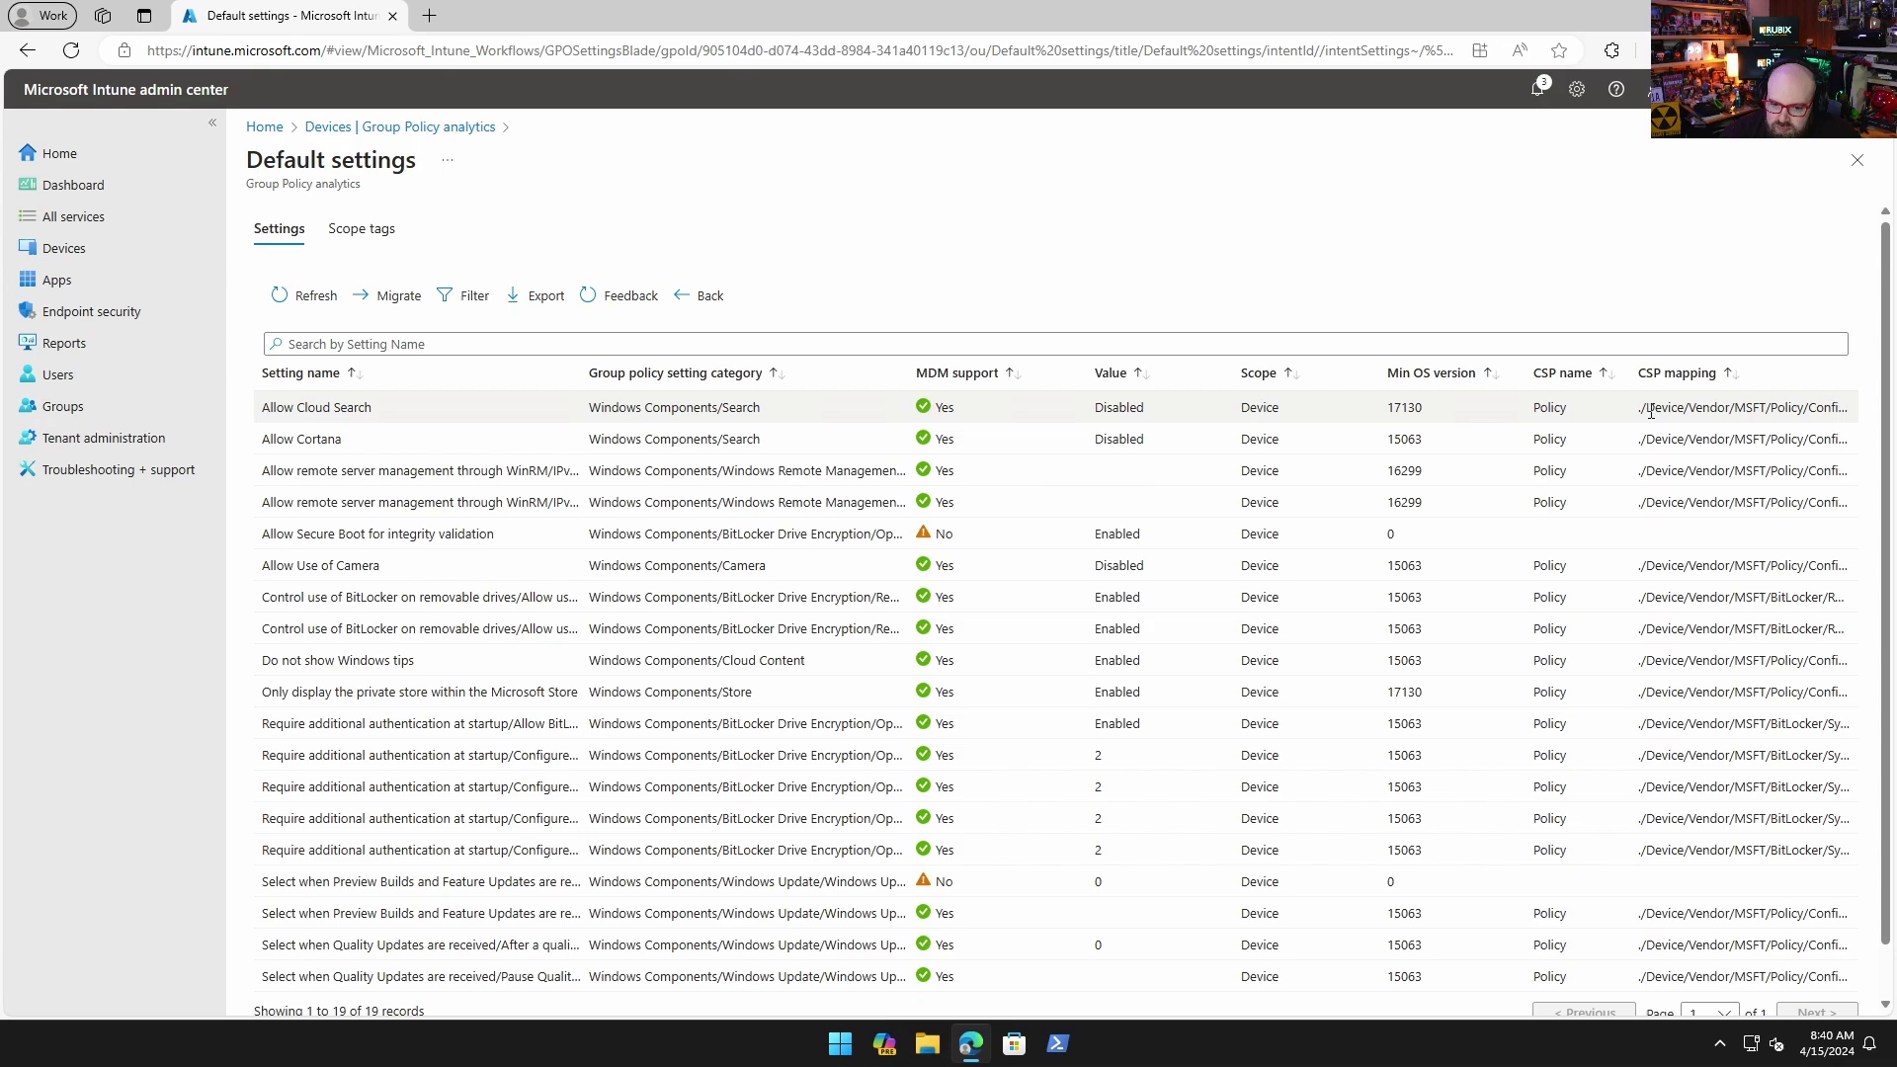
{"action": "left_click_drag", "start_coordinate": [1640, 411], "coordinate": [1843, 408]}
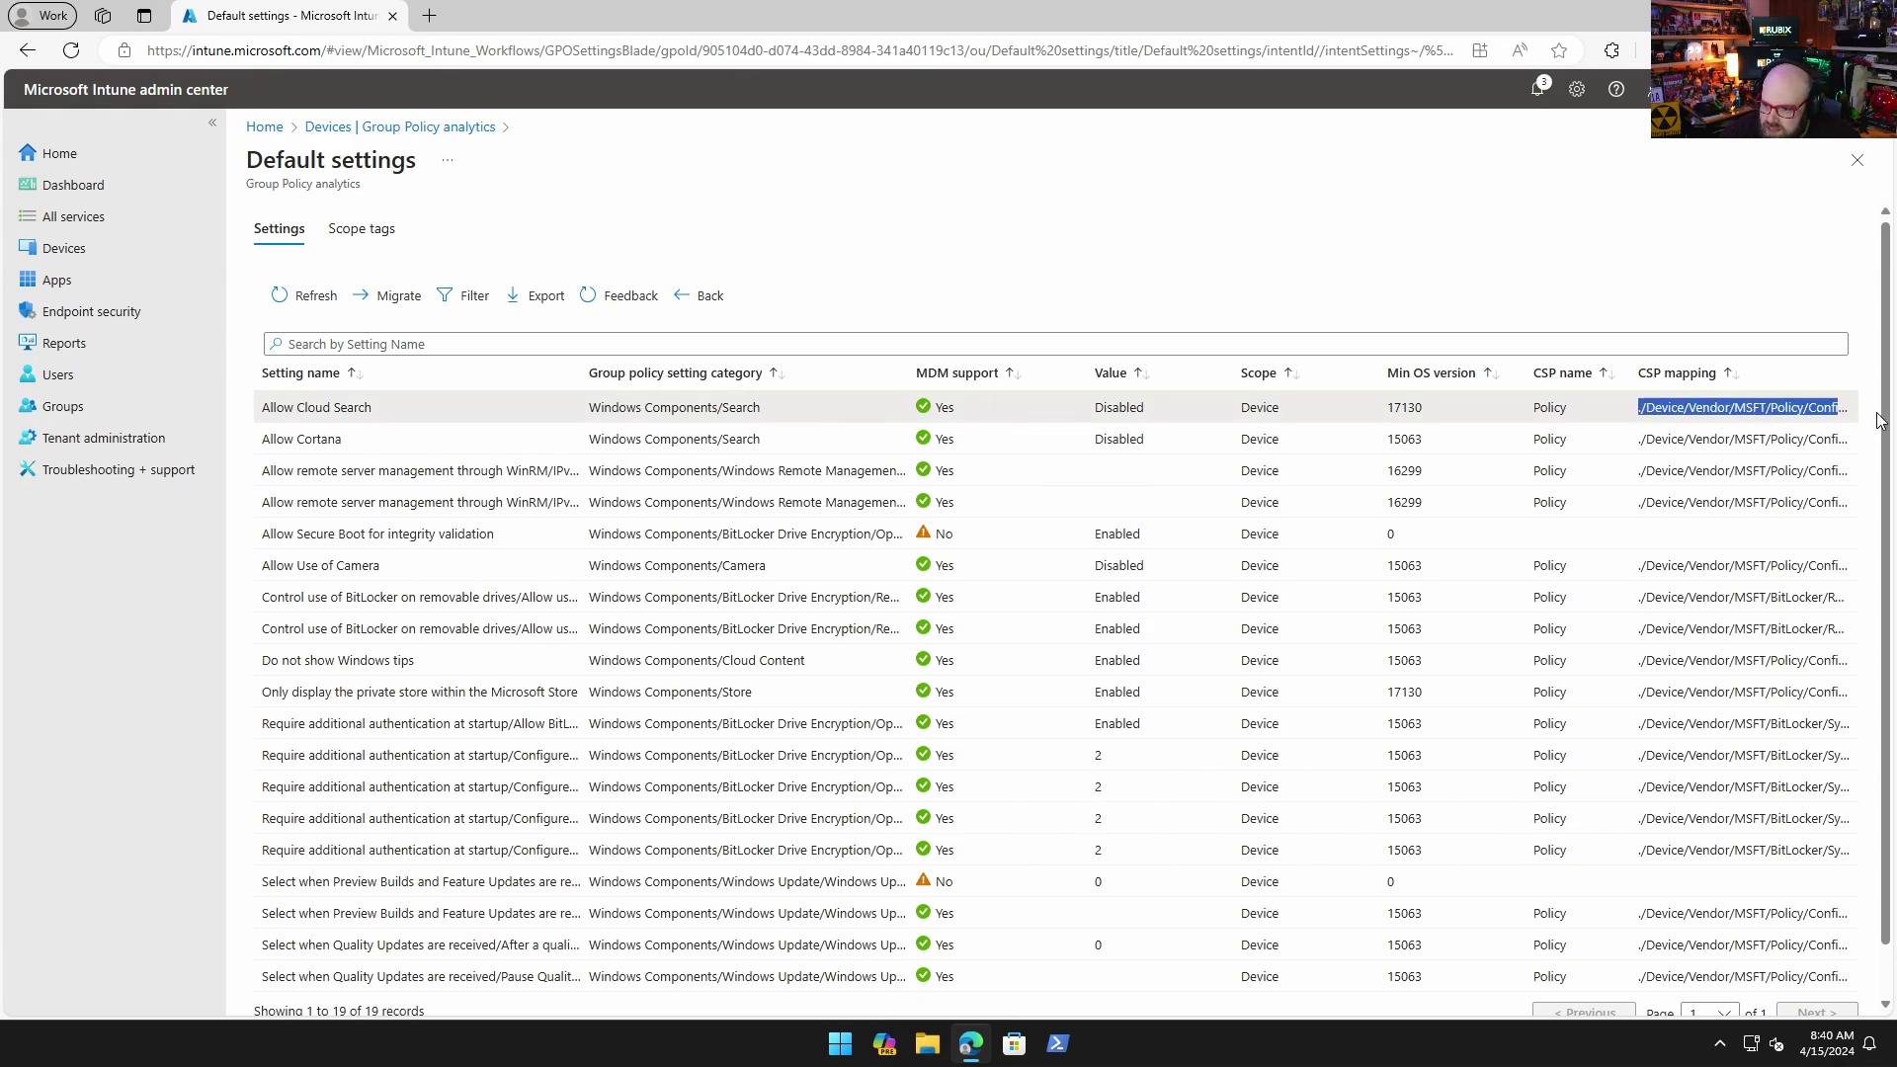
{"action": "left_click", "coordinate": [1684, 401]}
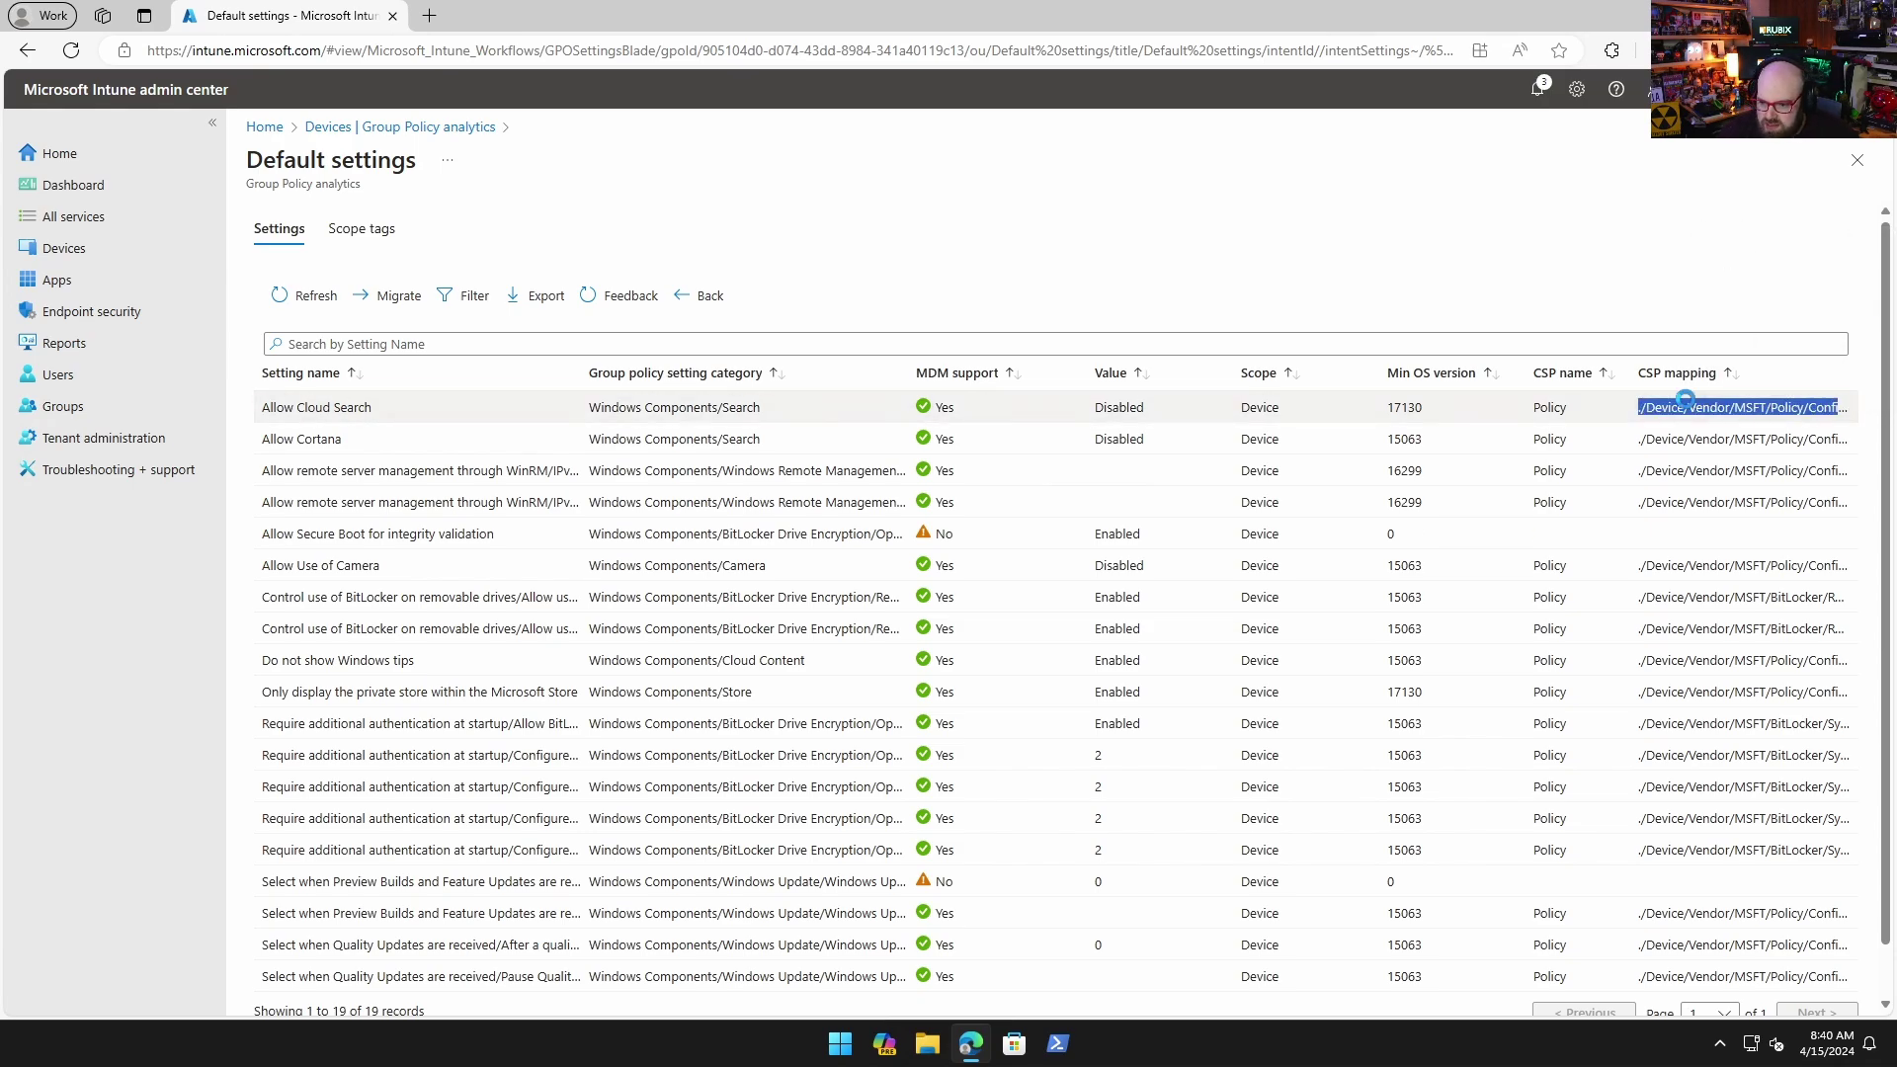
{"action": "right_click", "coordinate": [1693, 411]}
{"action": "left_click", "coordinate": [1652, 416]}
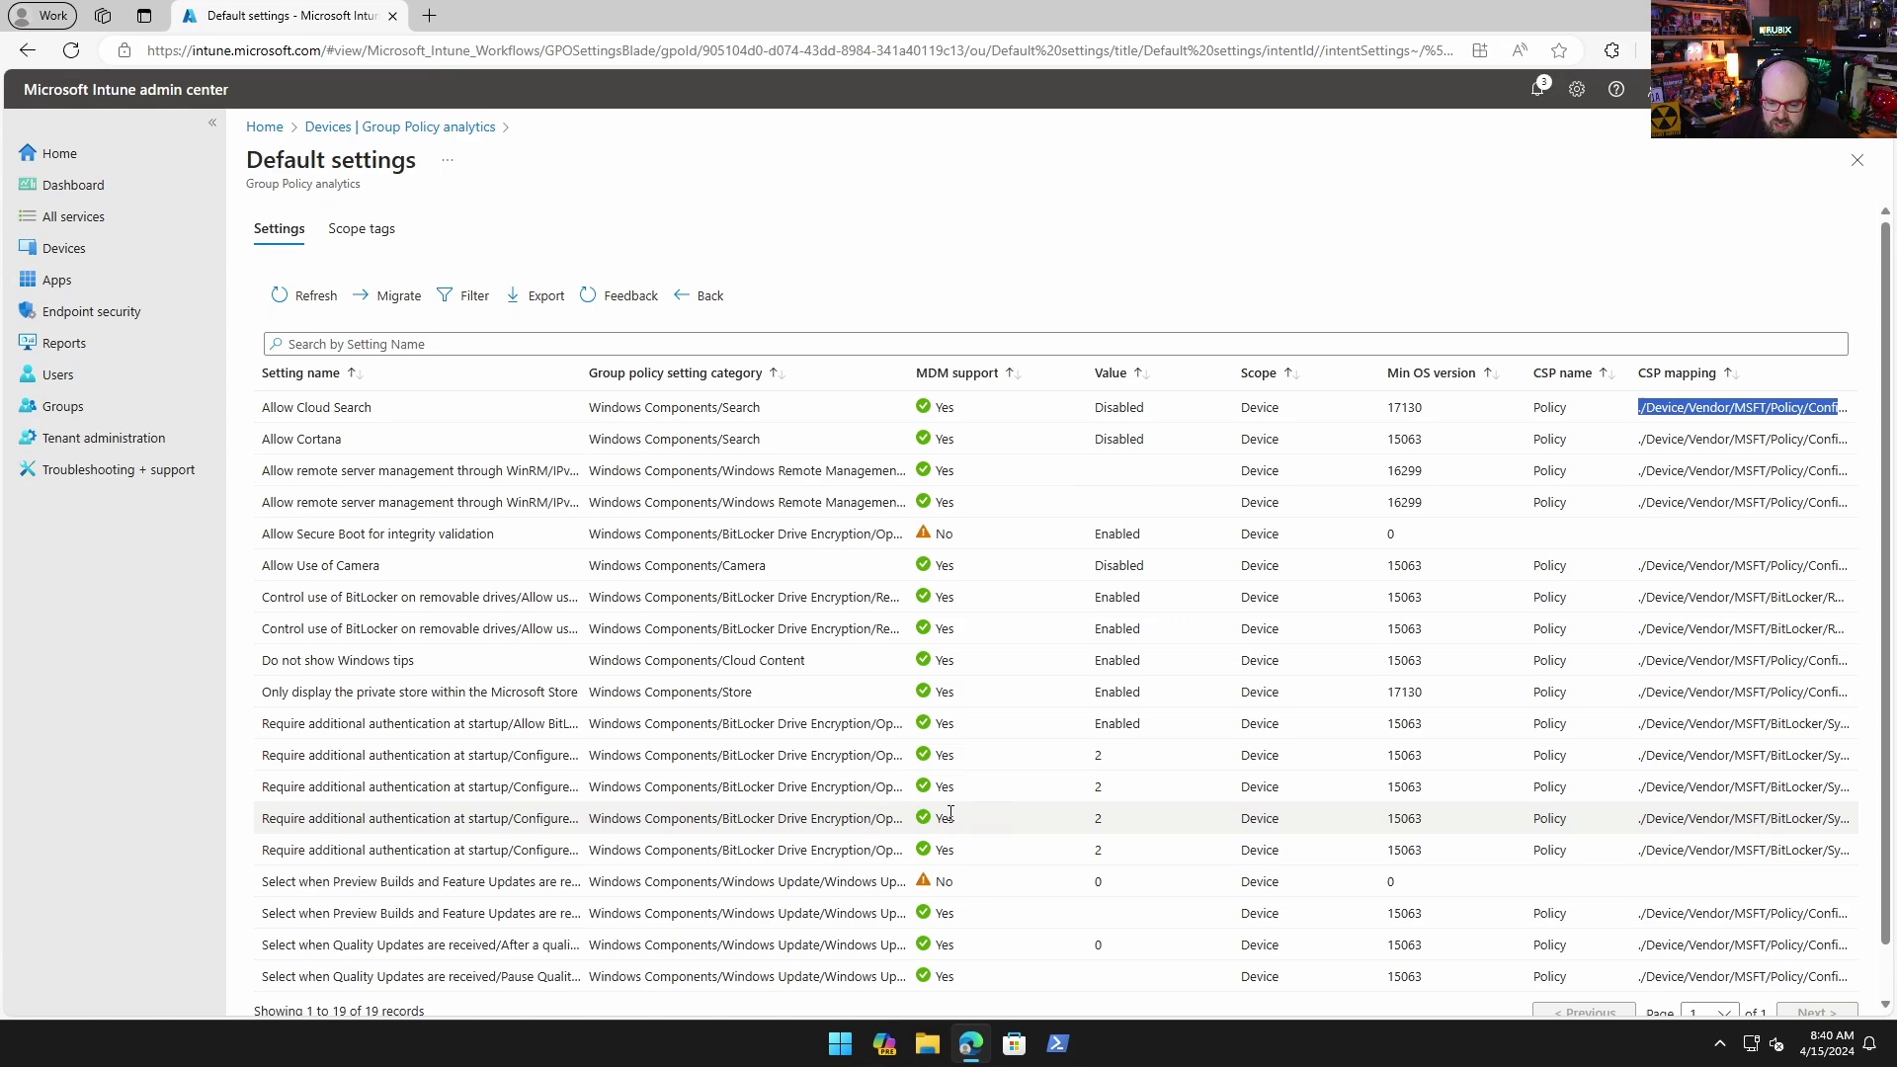
- Launch Notepad to view the full AllowCloudSearch CSP path, then return to Intune's table
{"action": "left_click", "coordinate": [842, 1043]}
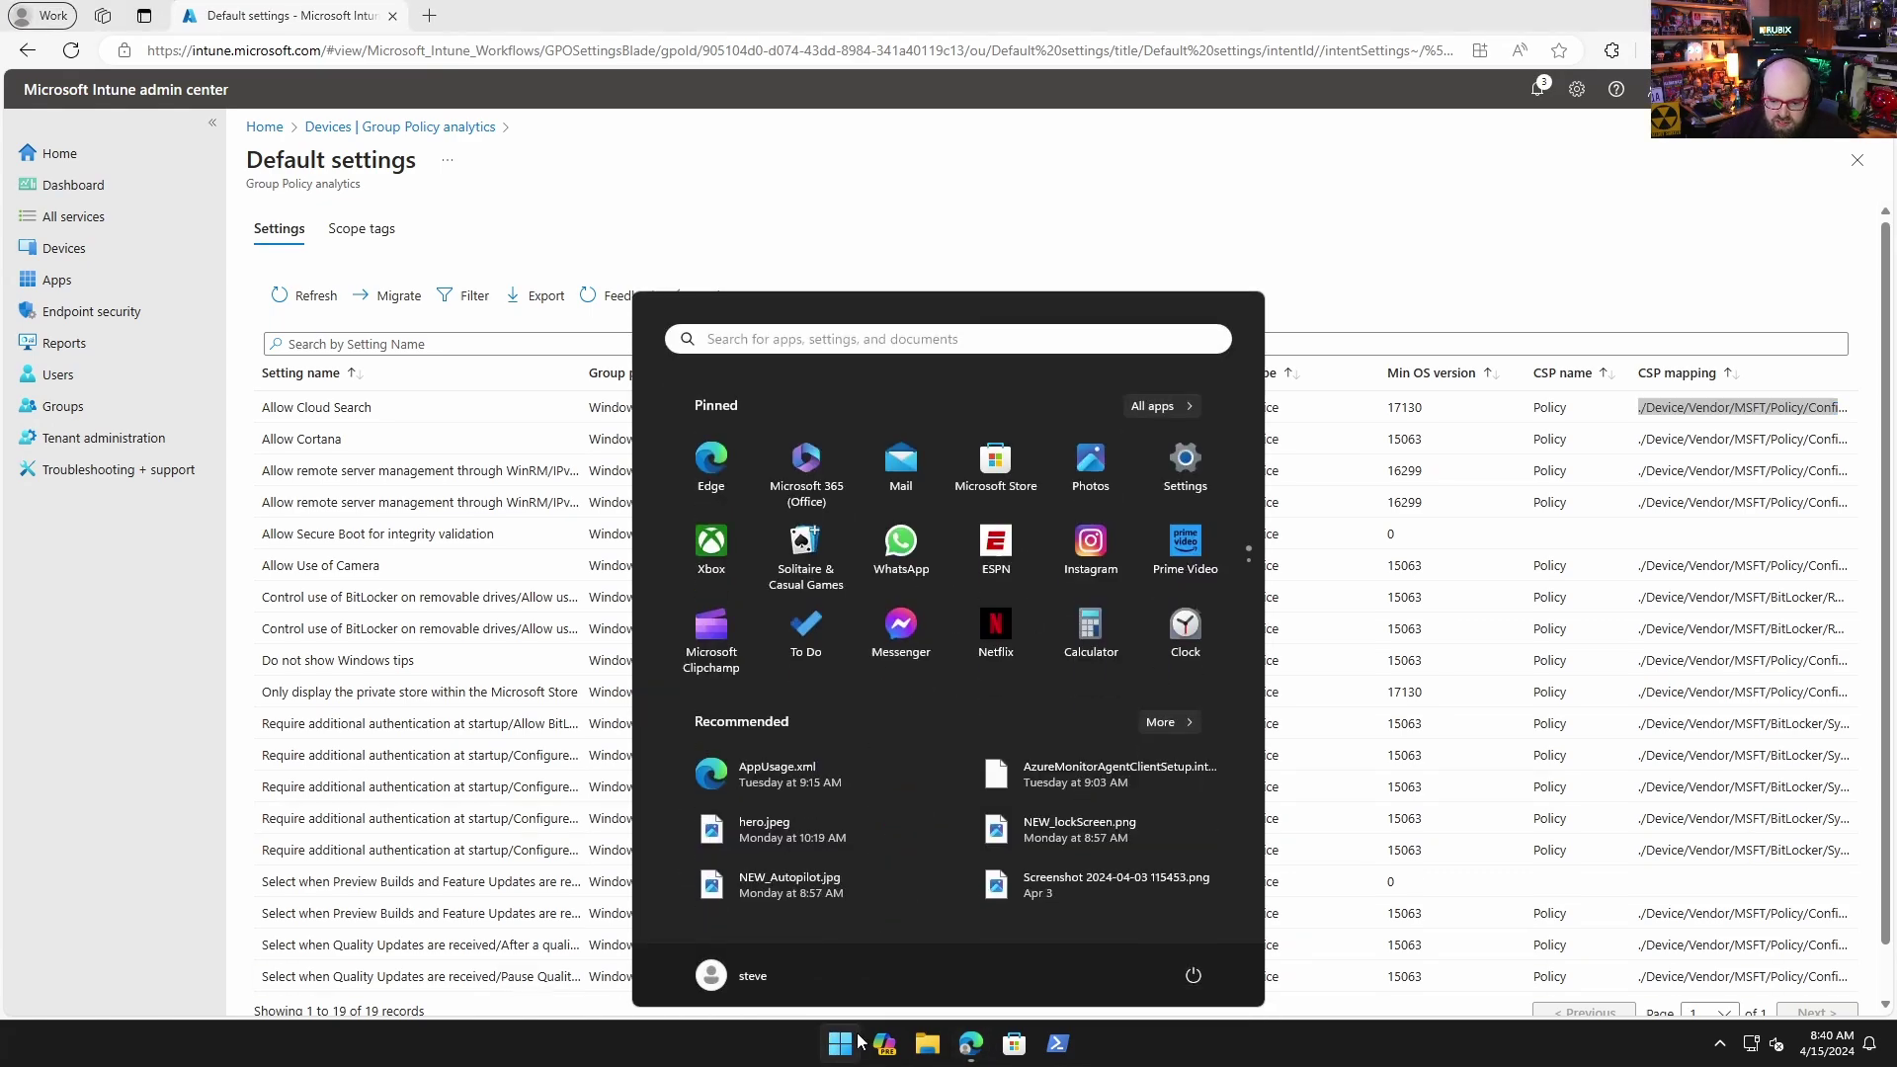
{"action": "type", "text": "notepad"}
{"action": "key", "text": "Return"}
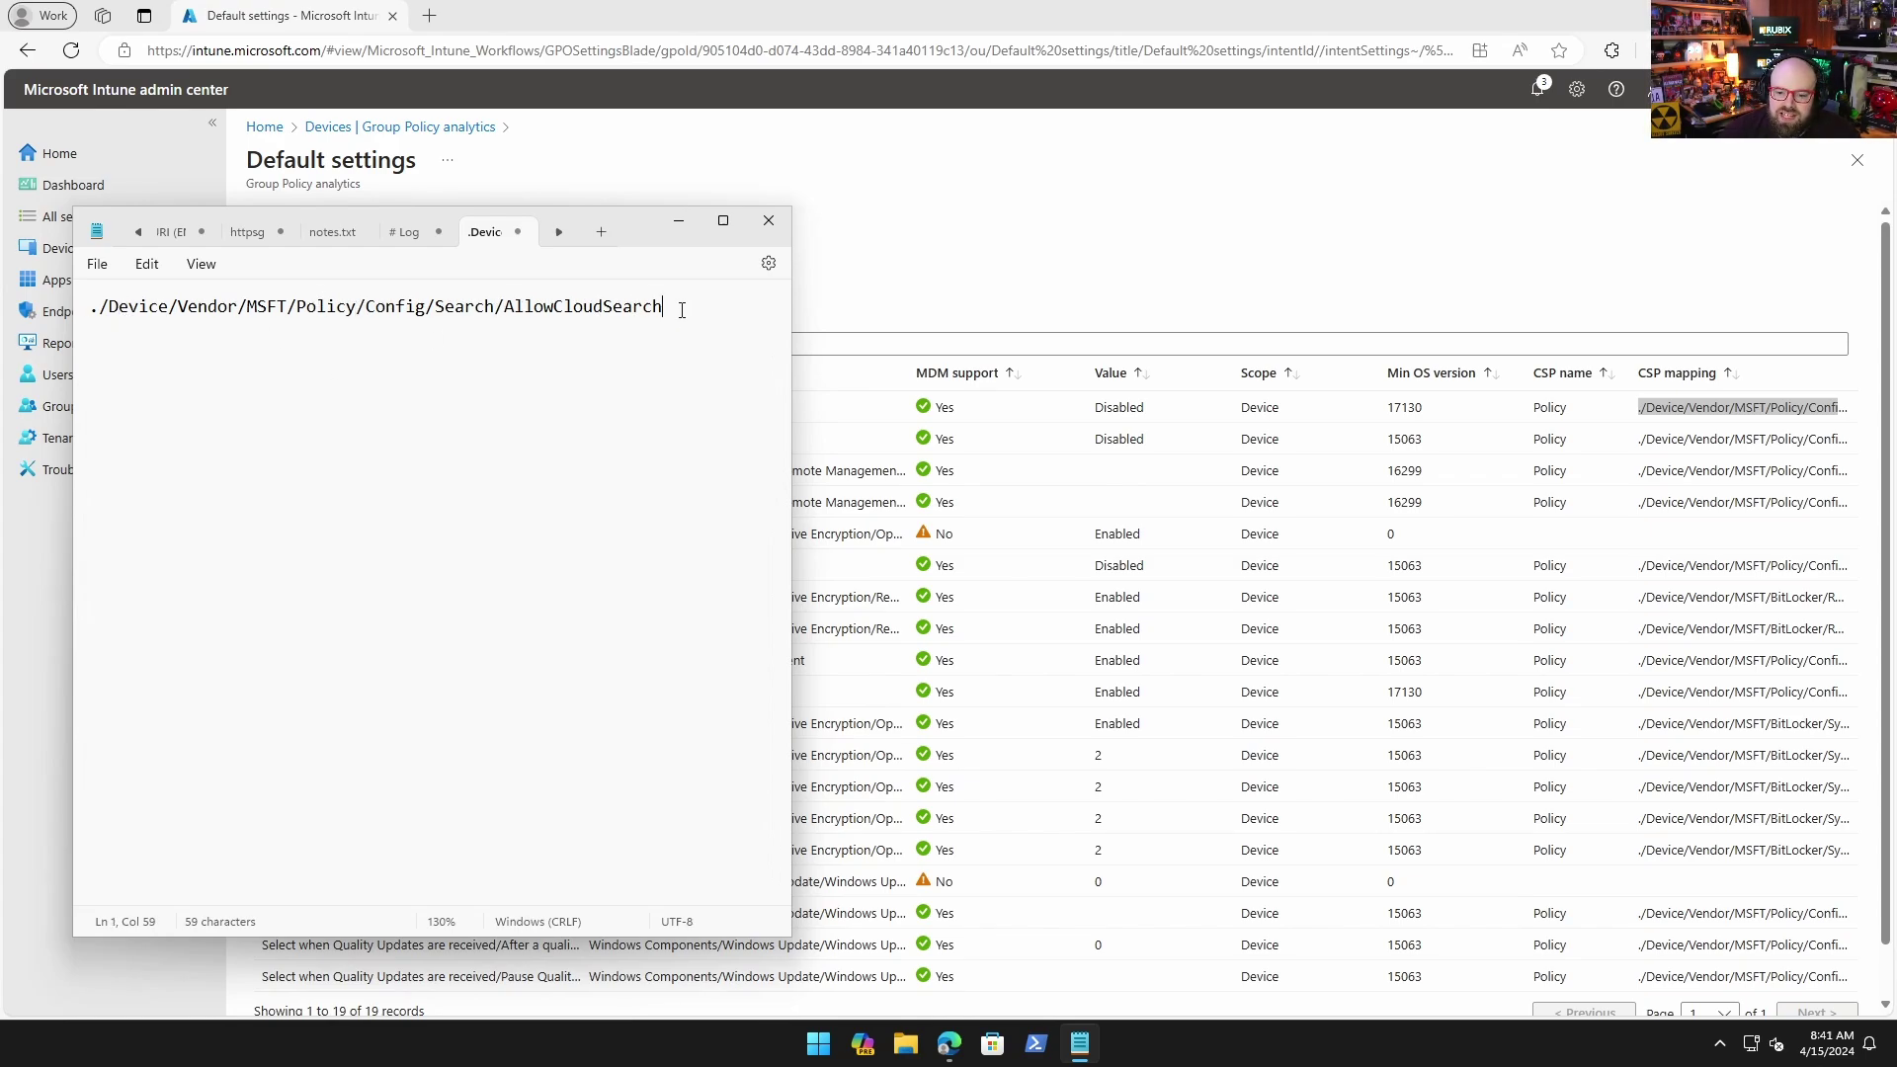
{"action": "left_click", "coordinate": [1581, 289]}
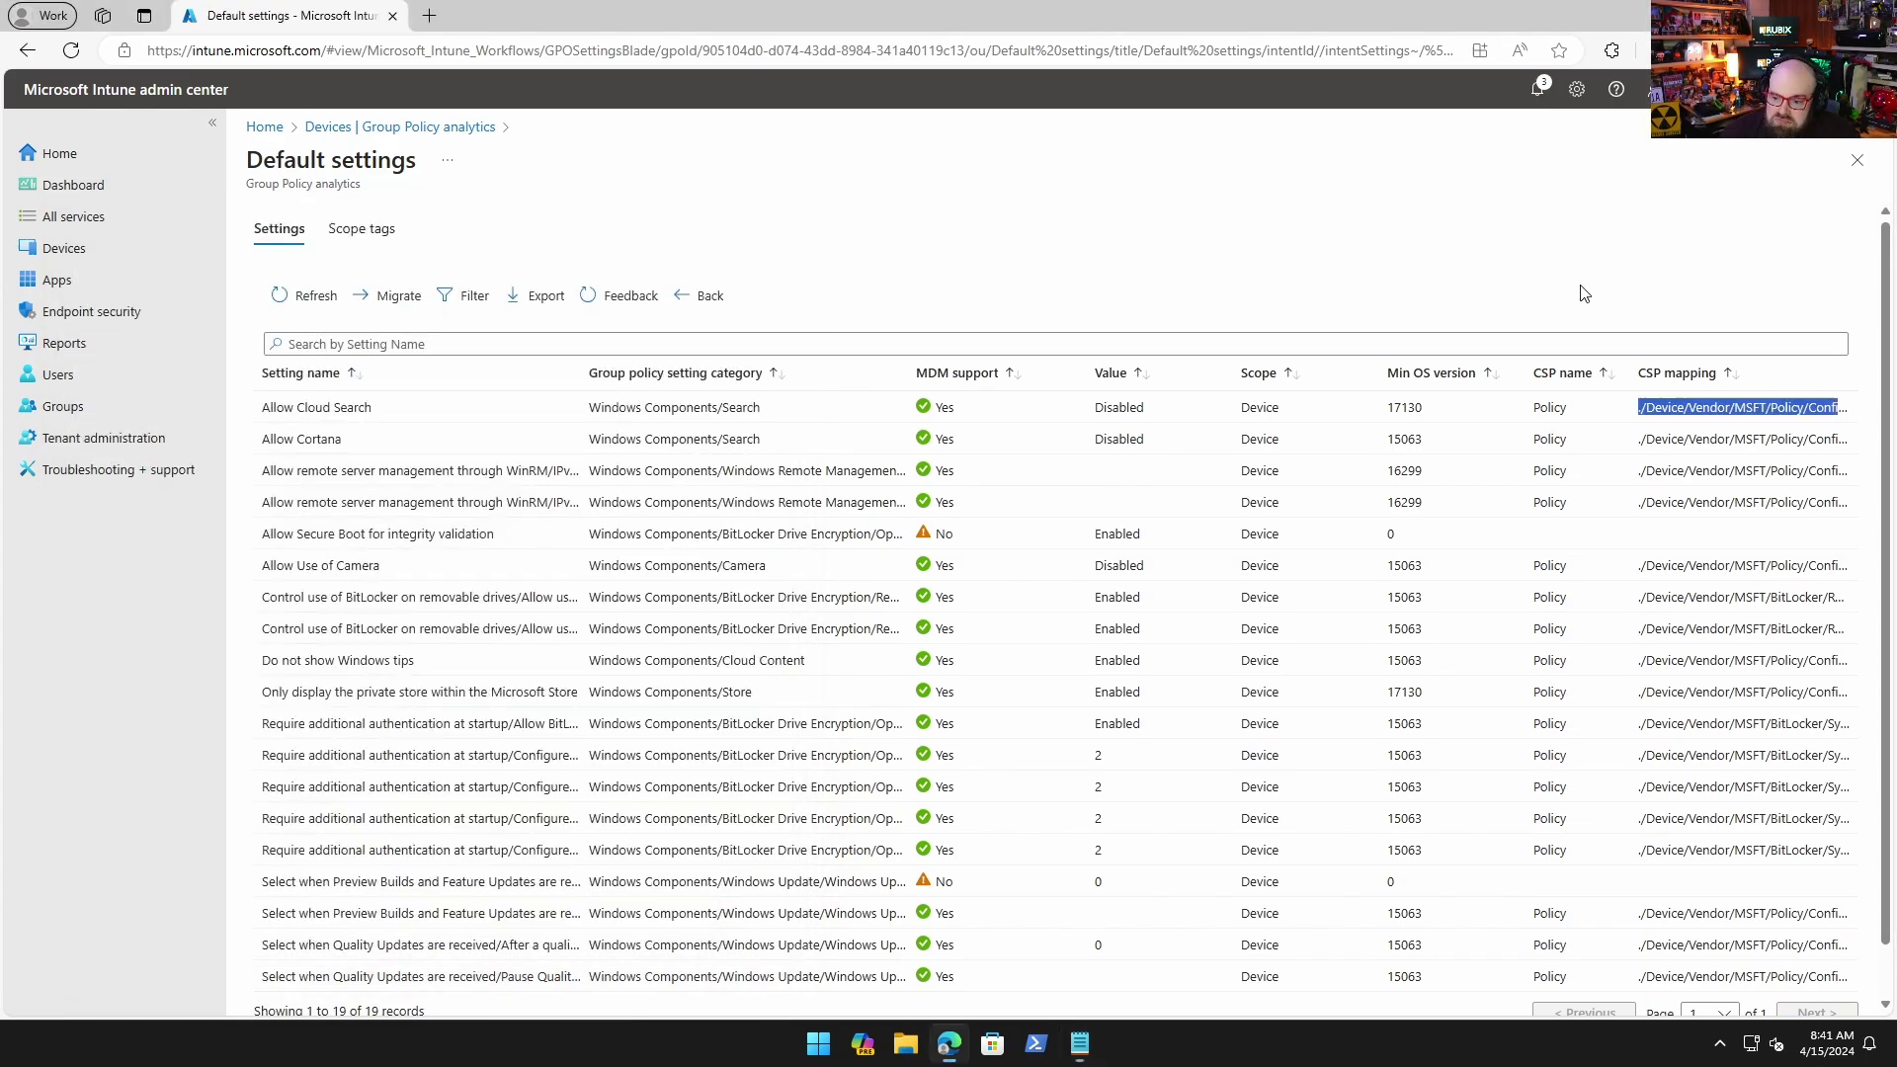
{"action": "left_click", "coordinate": [1775, 402]}
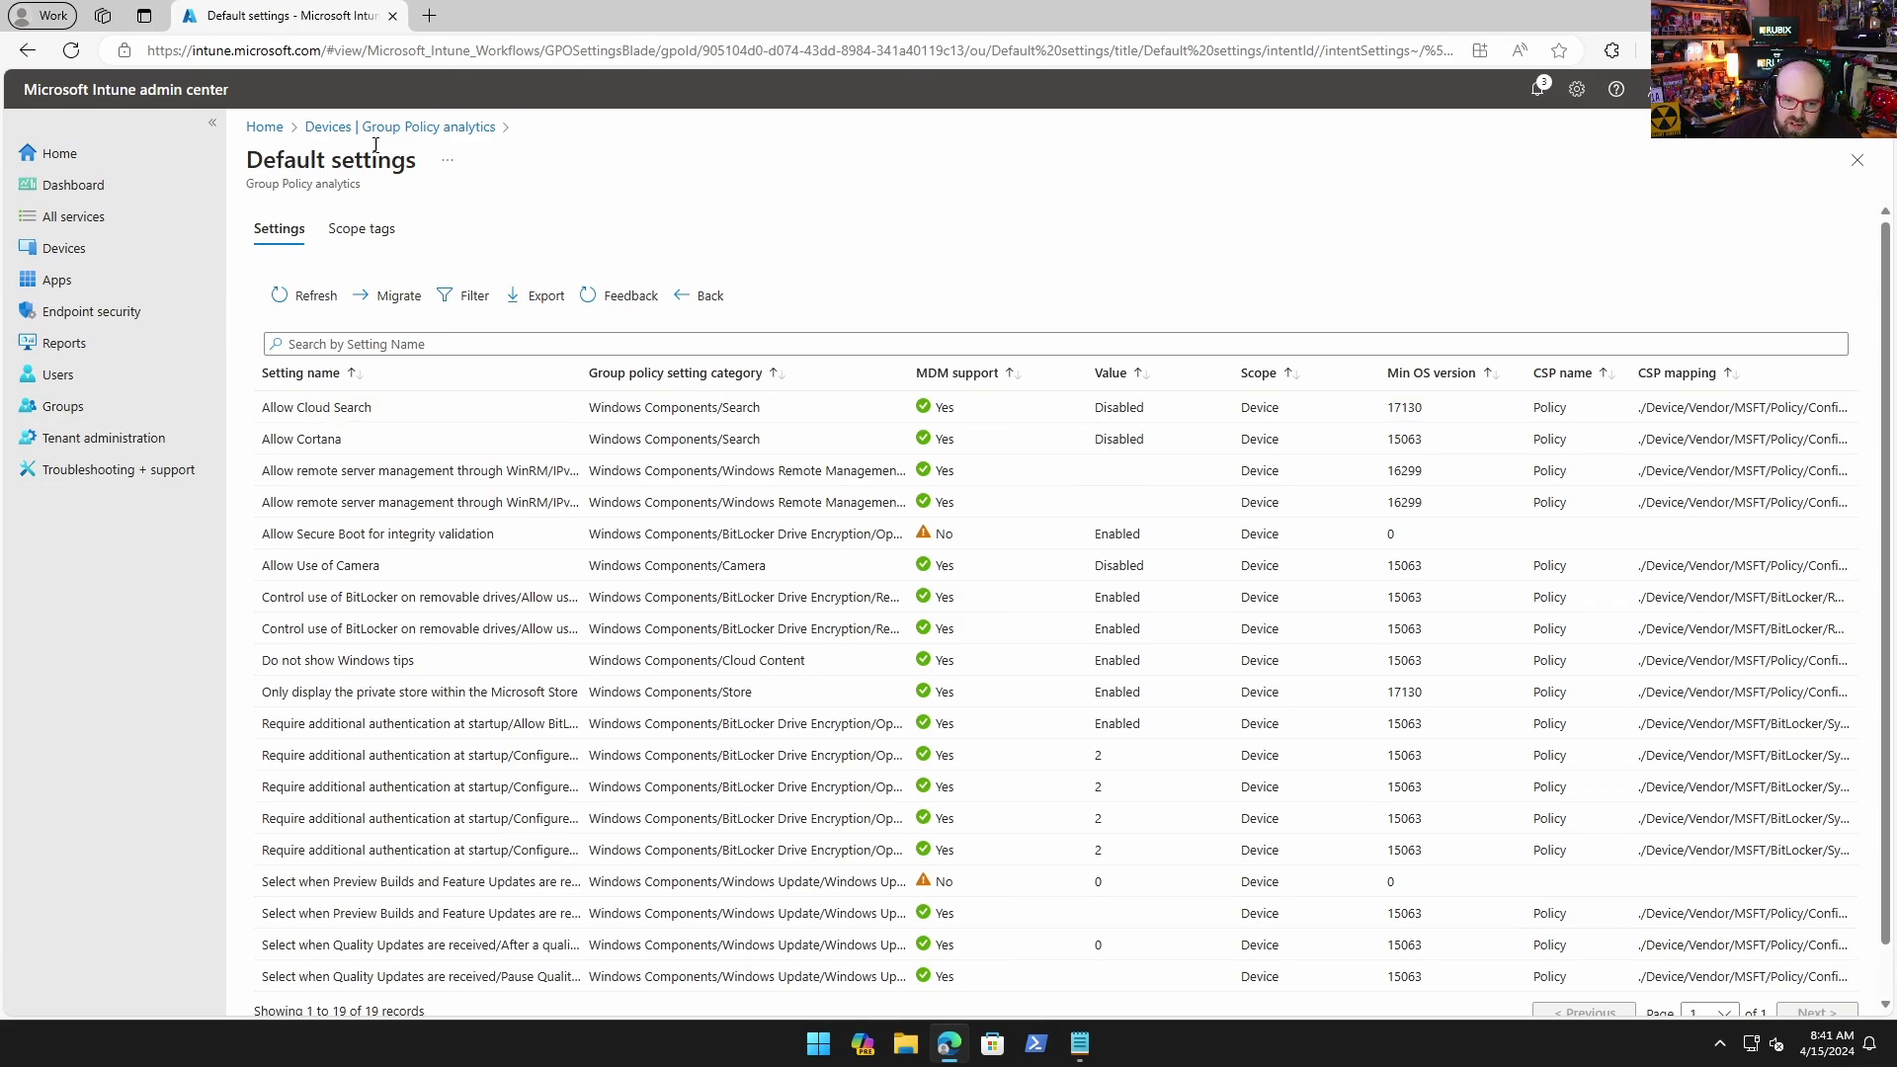
- Duplicate the Group Policy analytics tab and go to the Windows configuration profiles list in the copy
{"action": "right_click", "coordinate": [305, 17]}
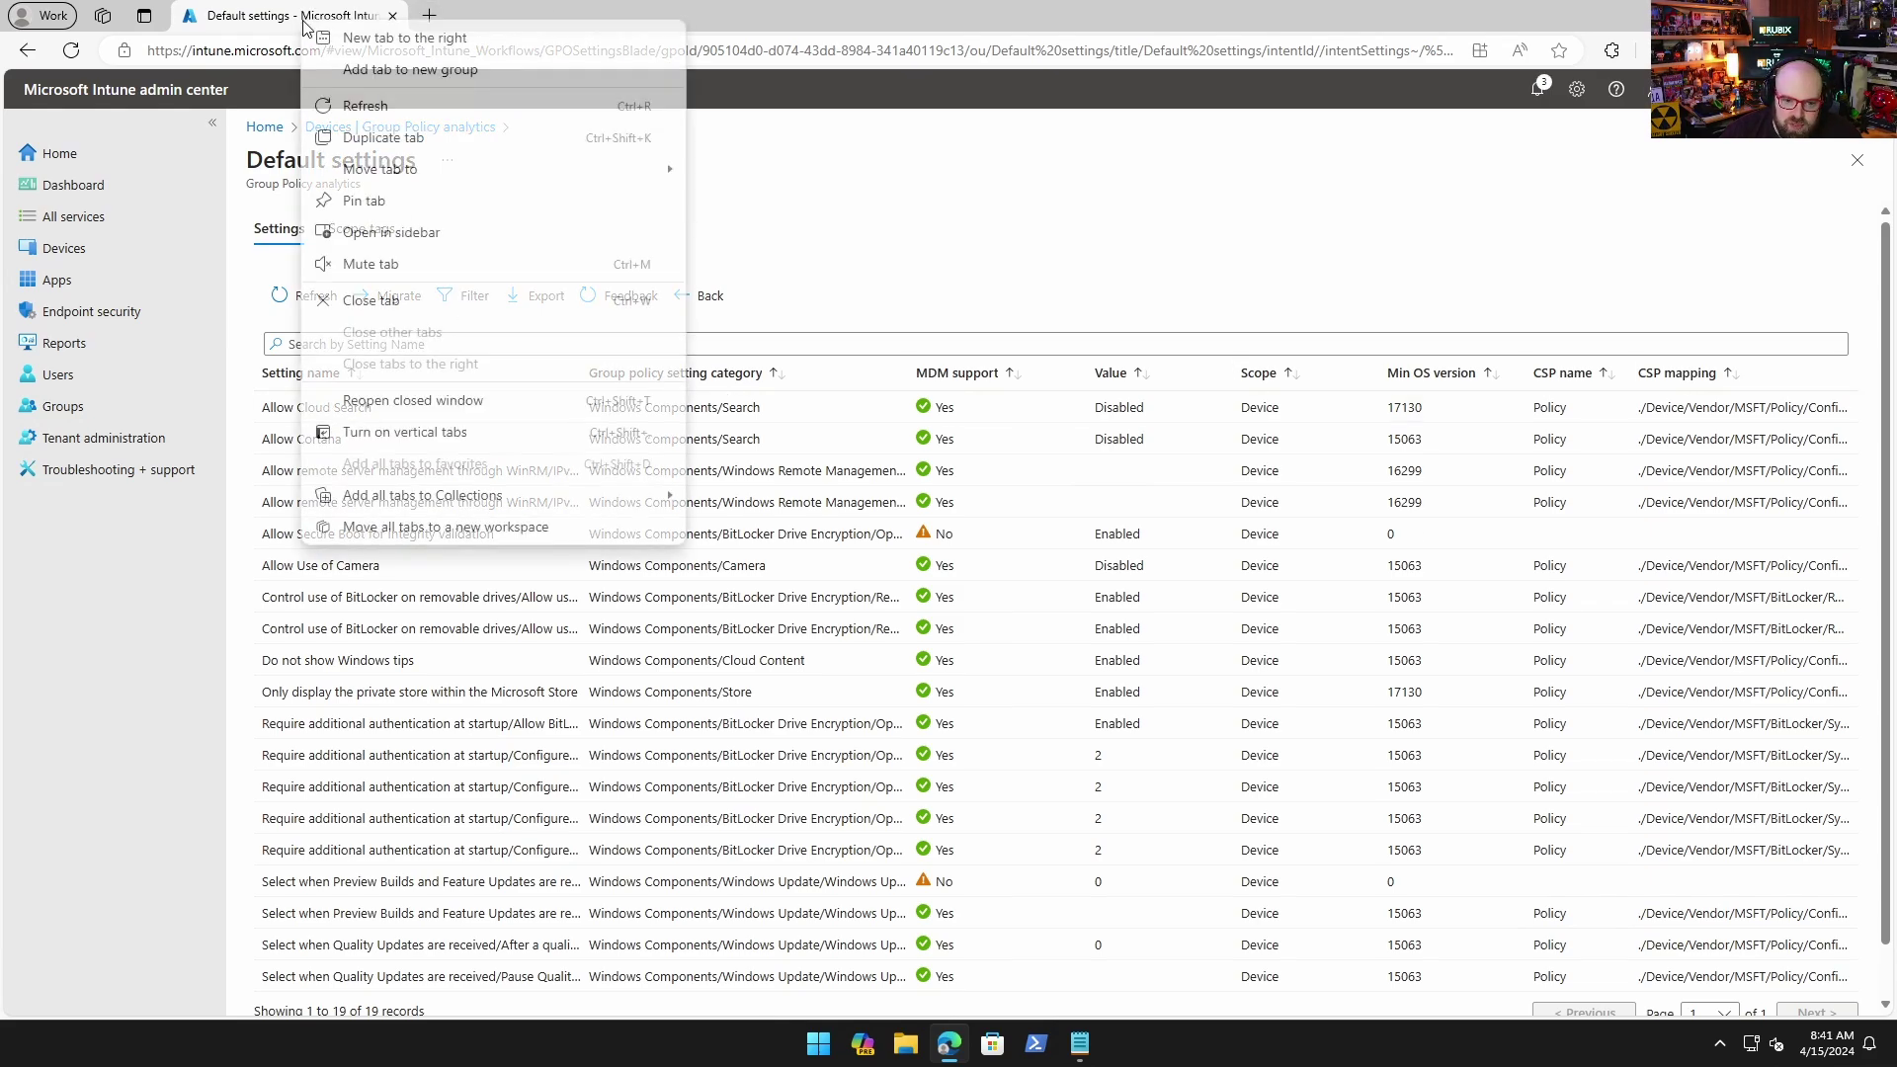
{"action": "left_click", "coordinate": [393, 138]}
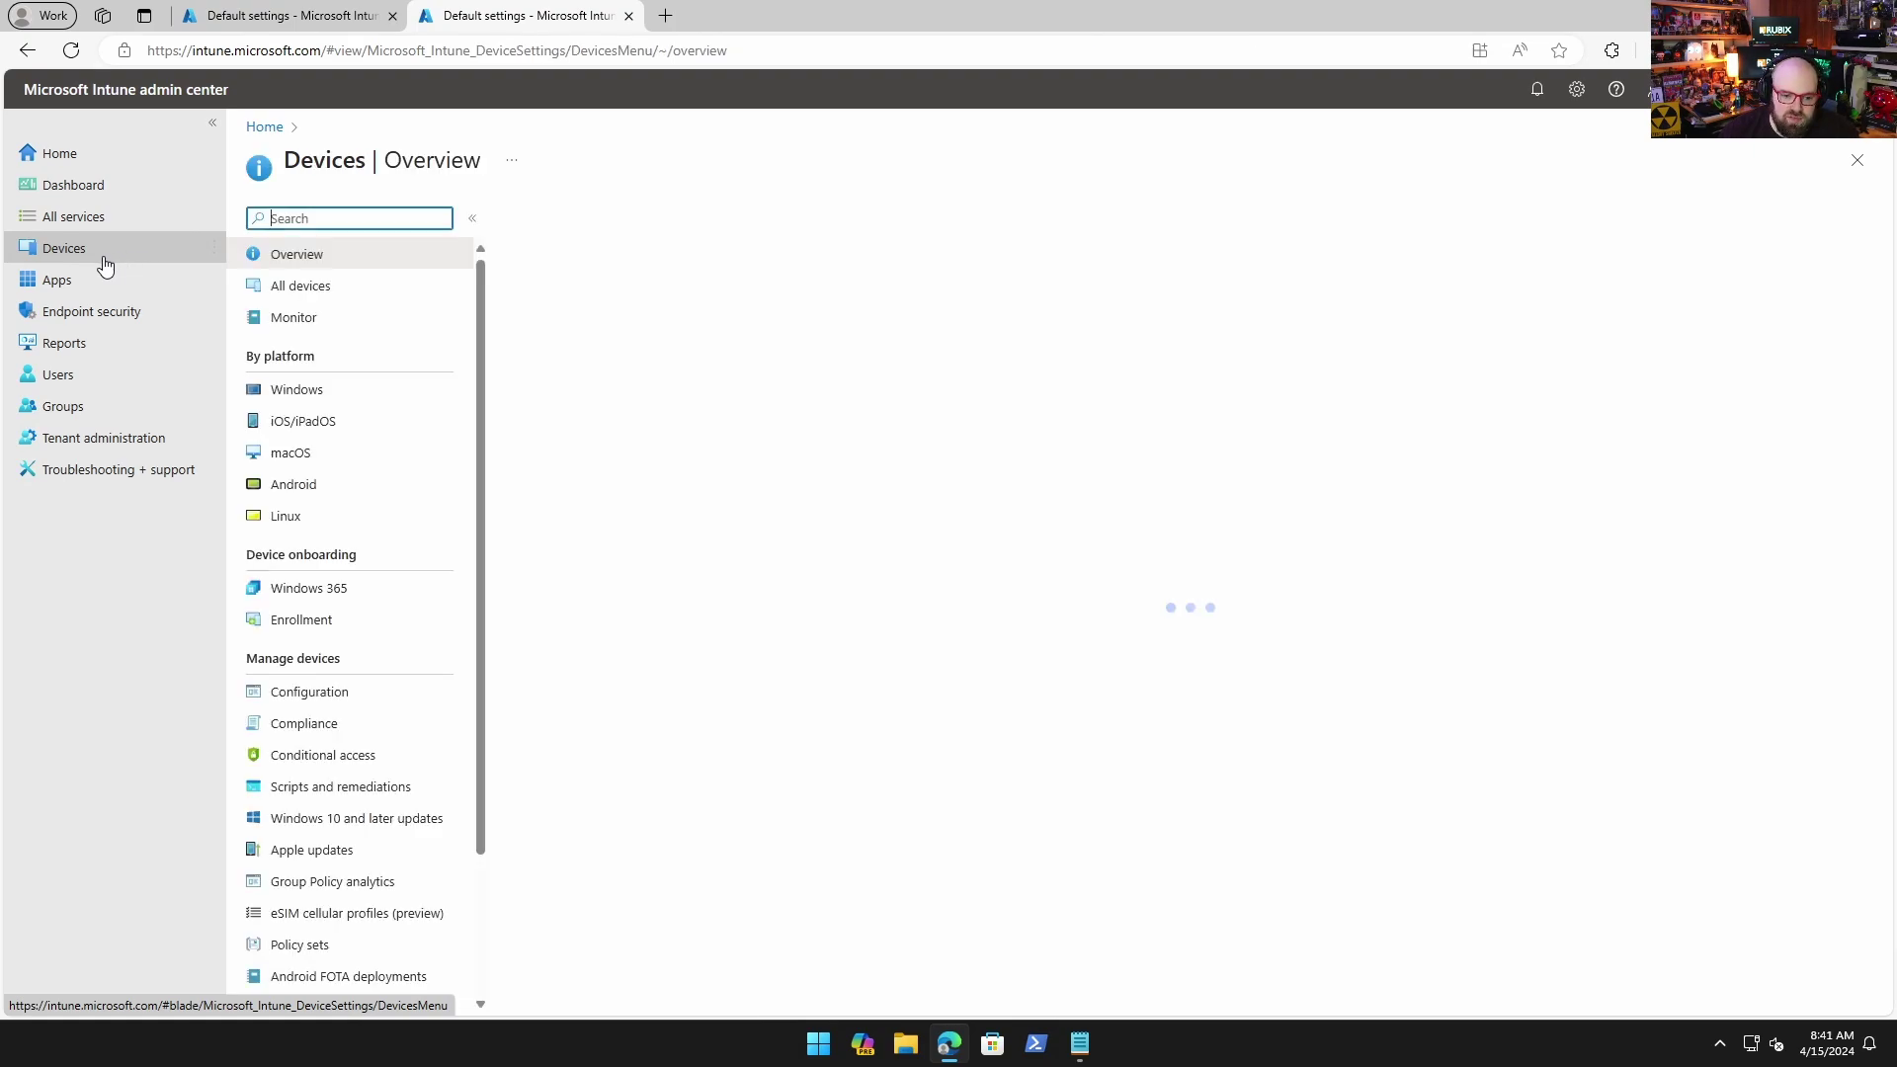
{"action": "left_click", "coordinate": [366, 391]}
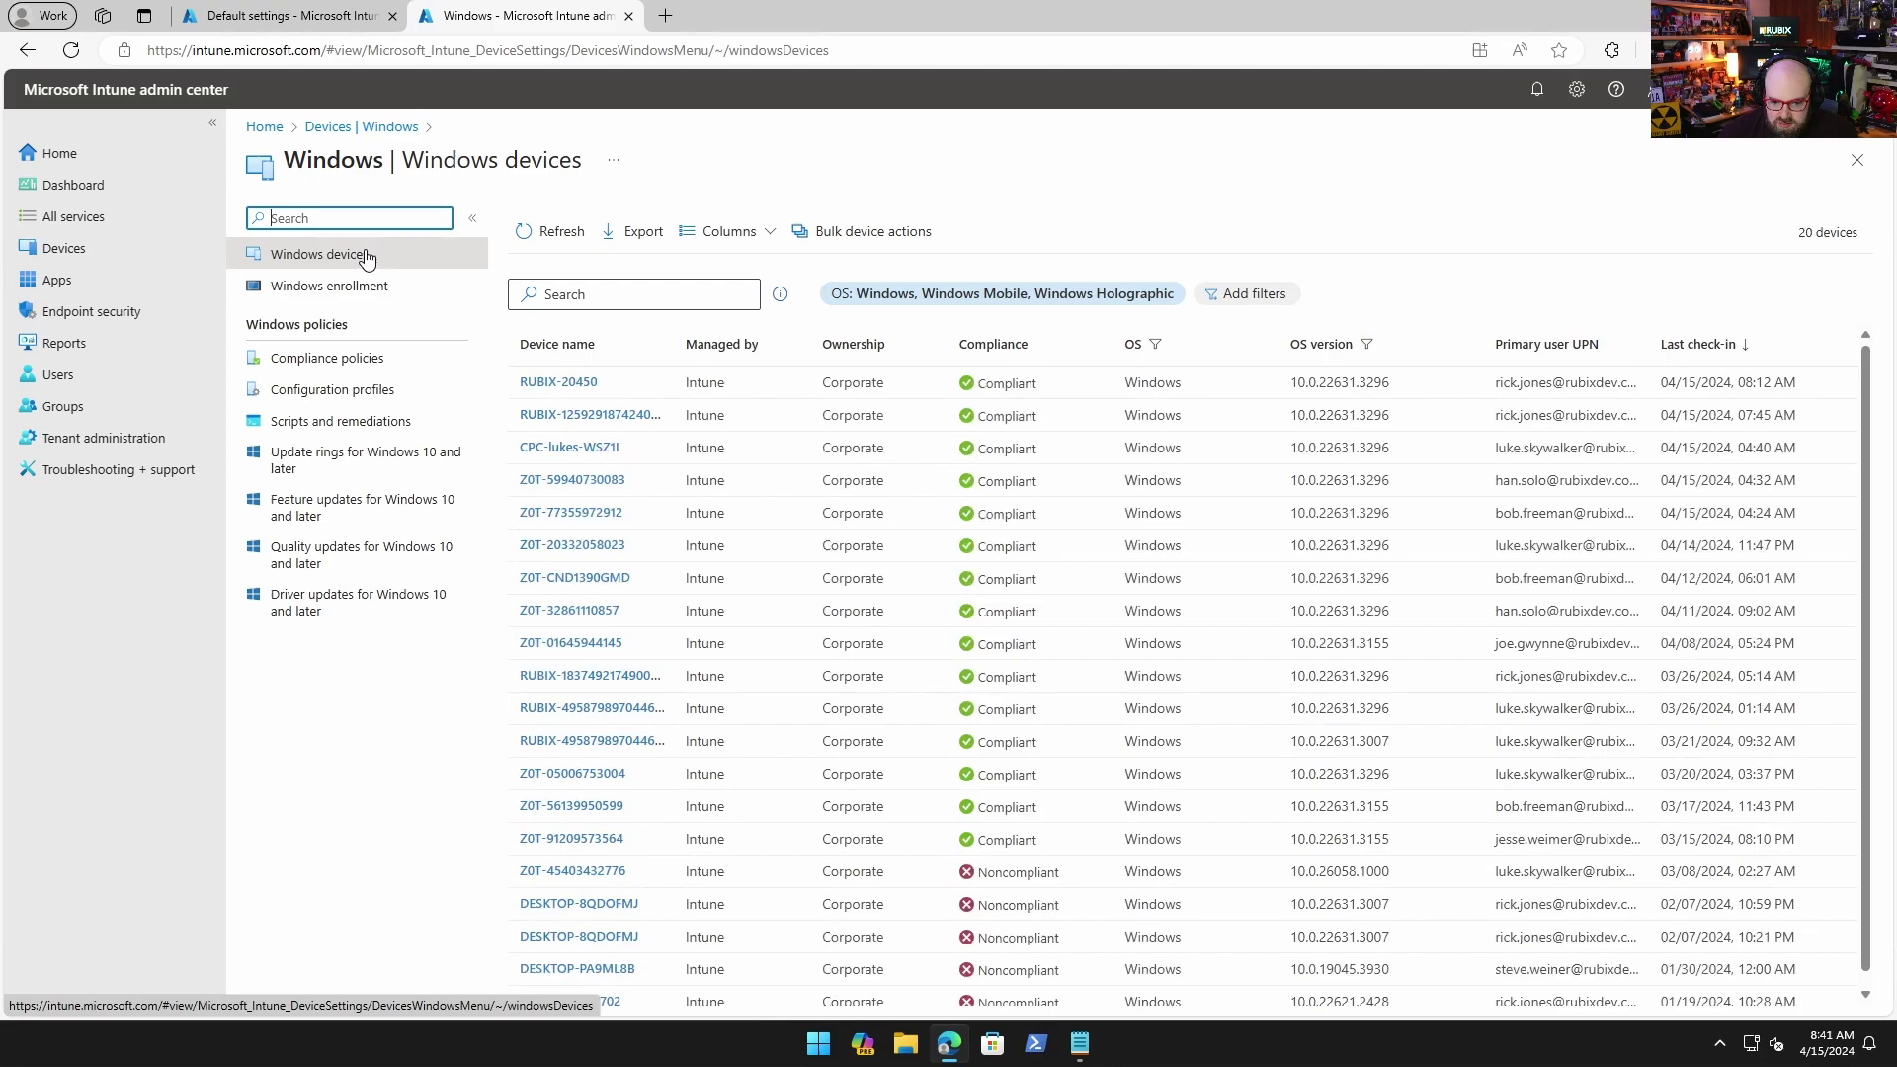
{"action": "left_click", "coordinate": [365, 389]}
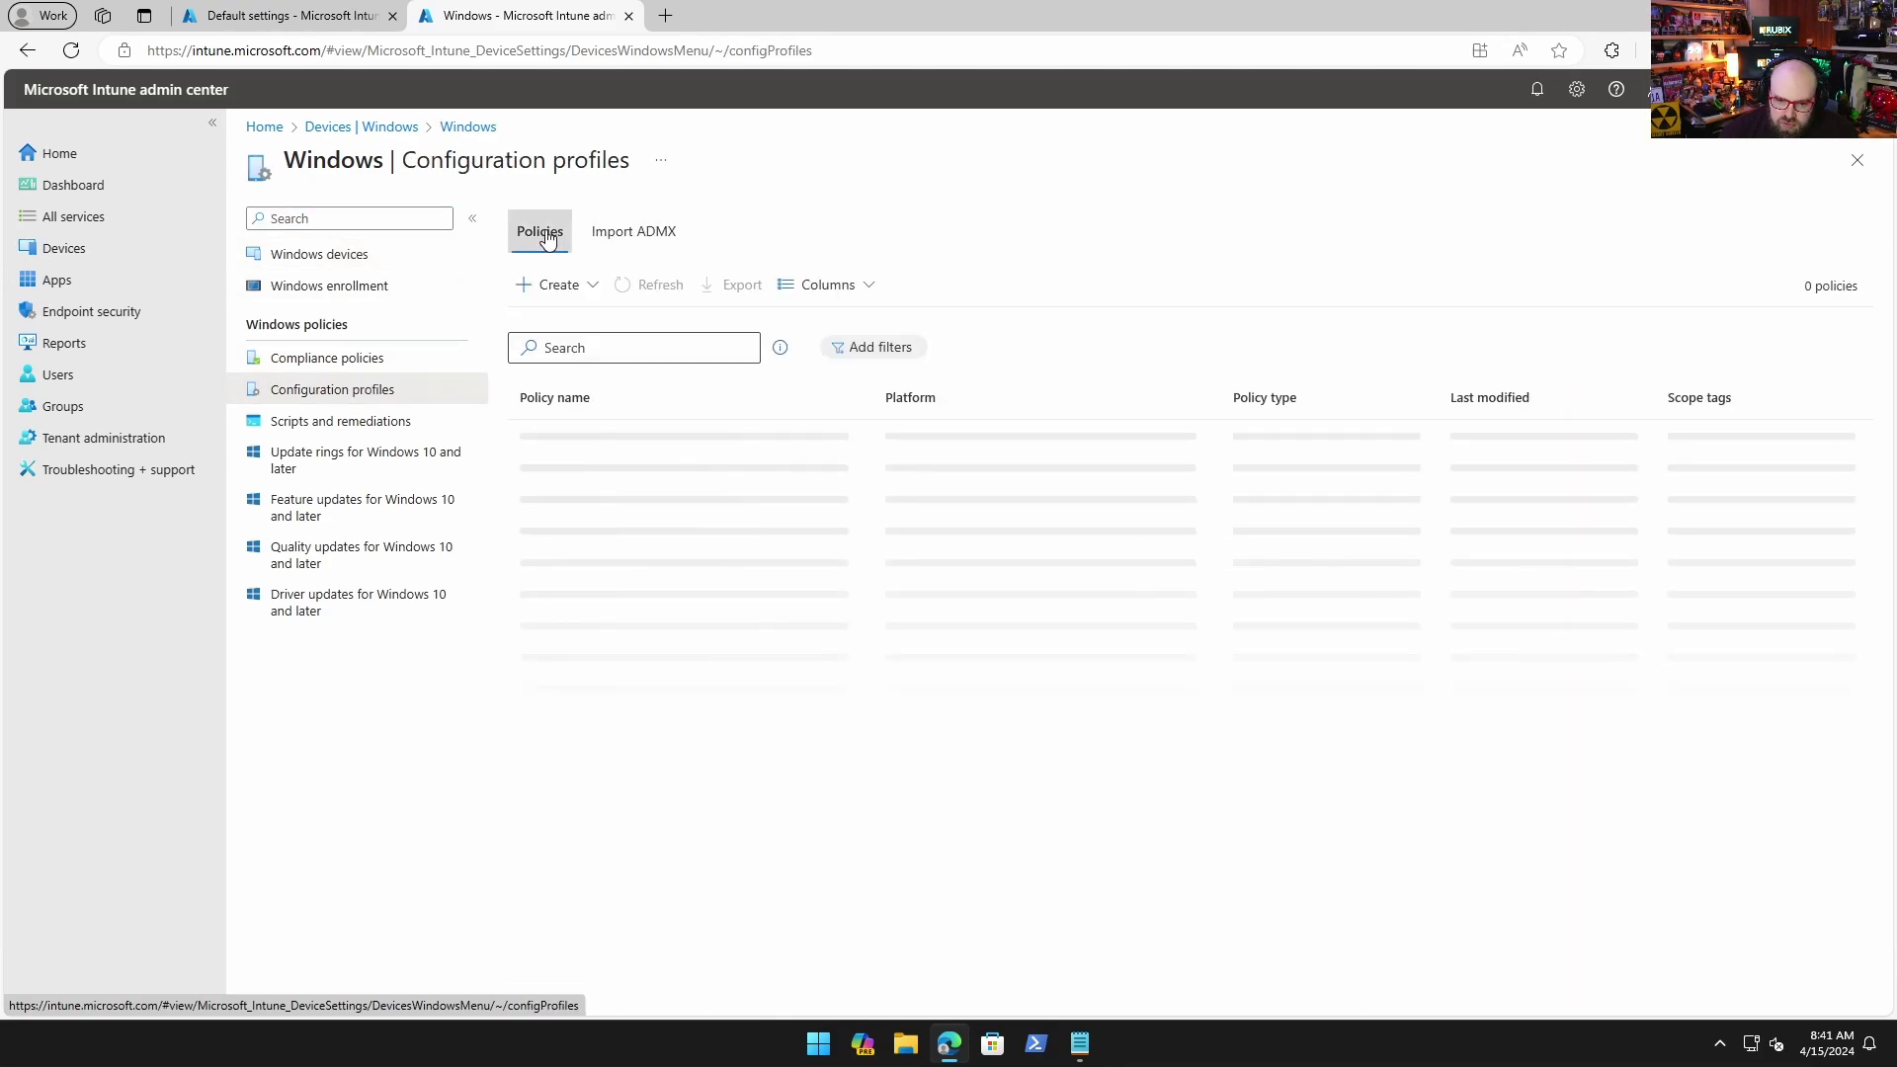
- Create a new policy with platform Windows 10 and later and profile type Settings catalog
{"action": "left_click", "coordinate": [586, 286]}
{"action": "left_click", "coordinate": [558, 318]}
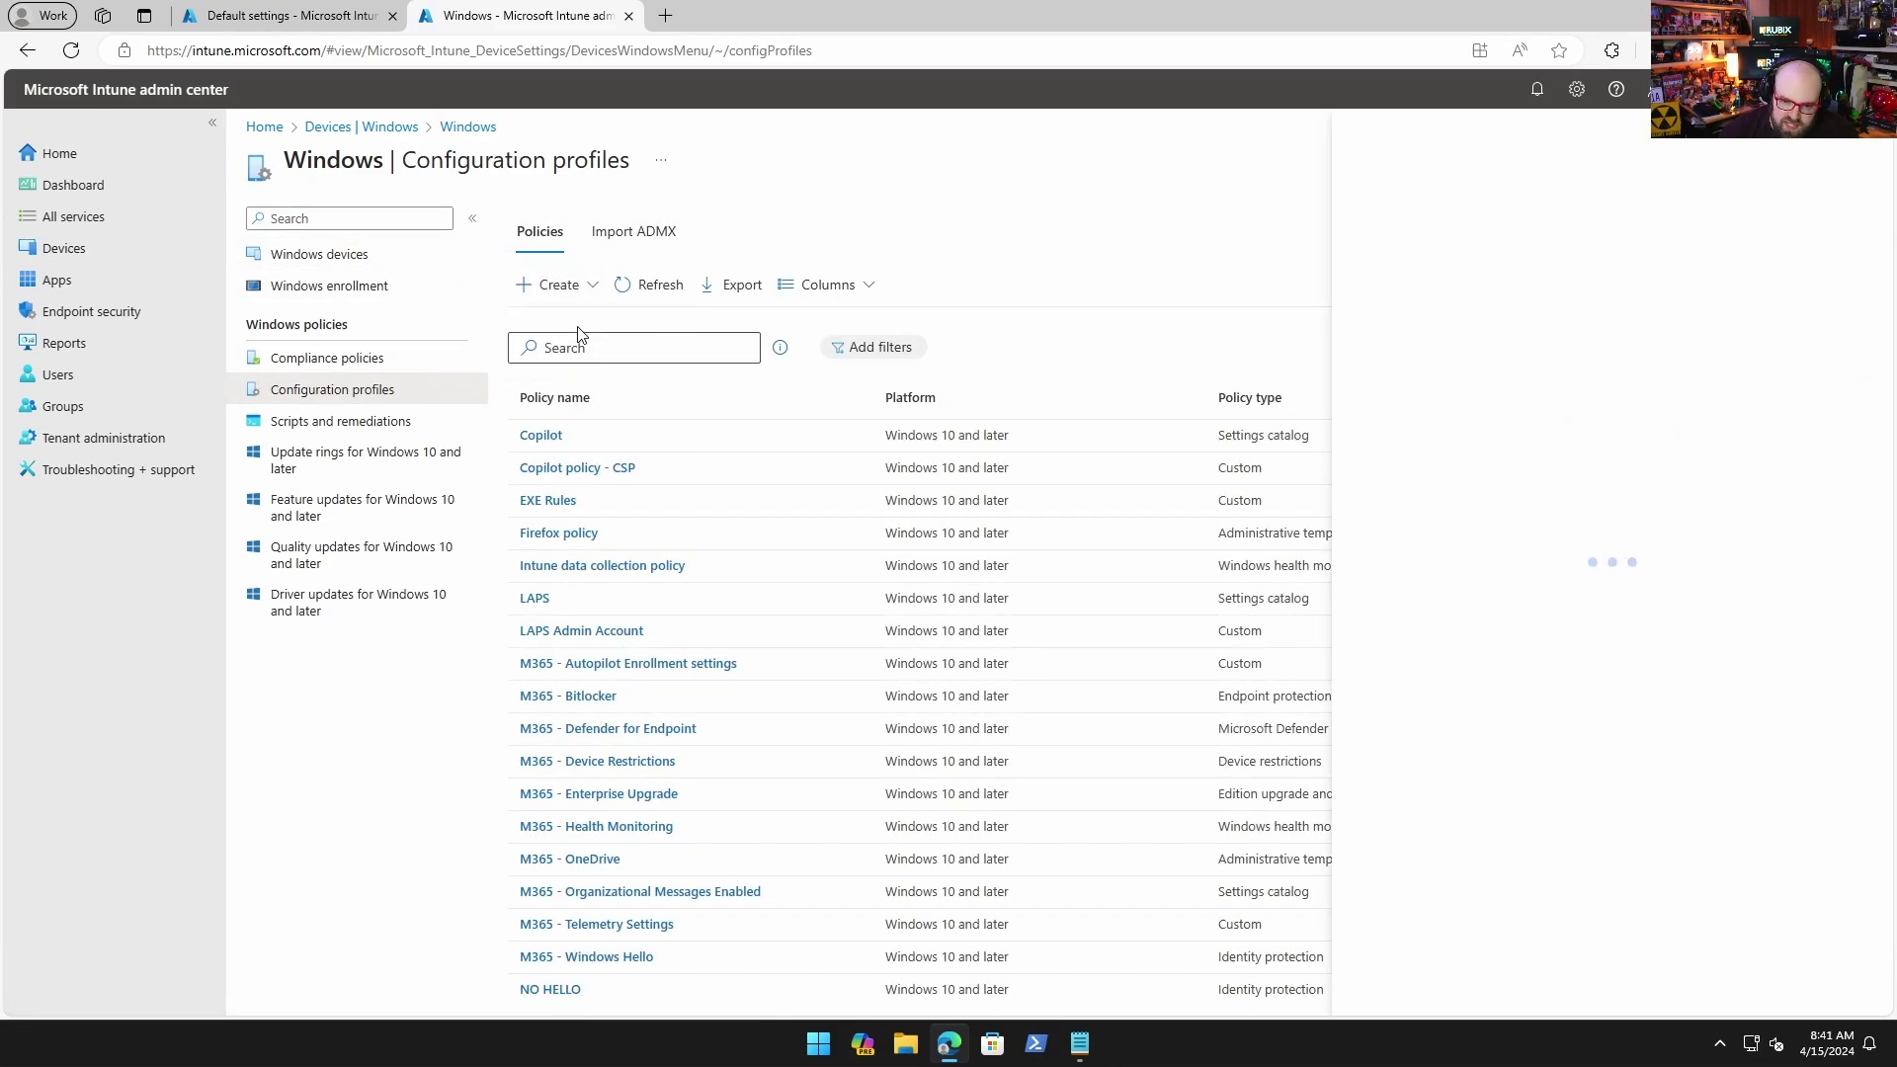
{"action": "left_click", "coordinate": [1507, 226]}
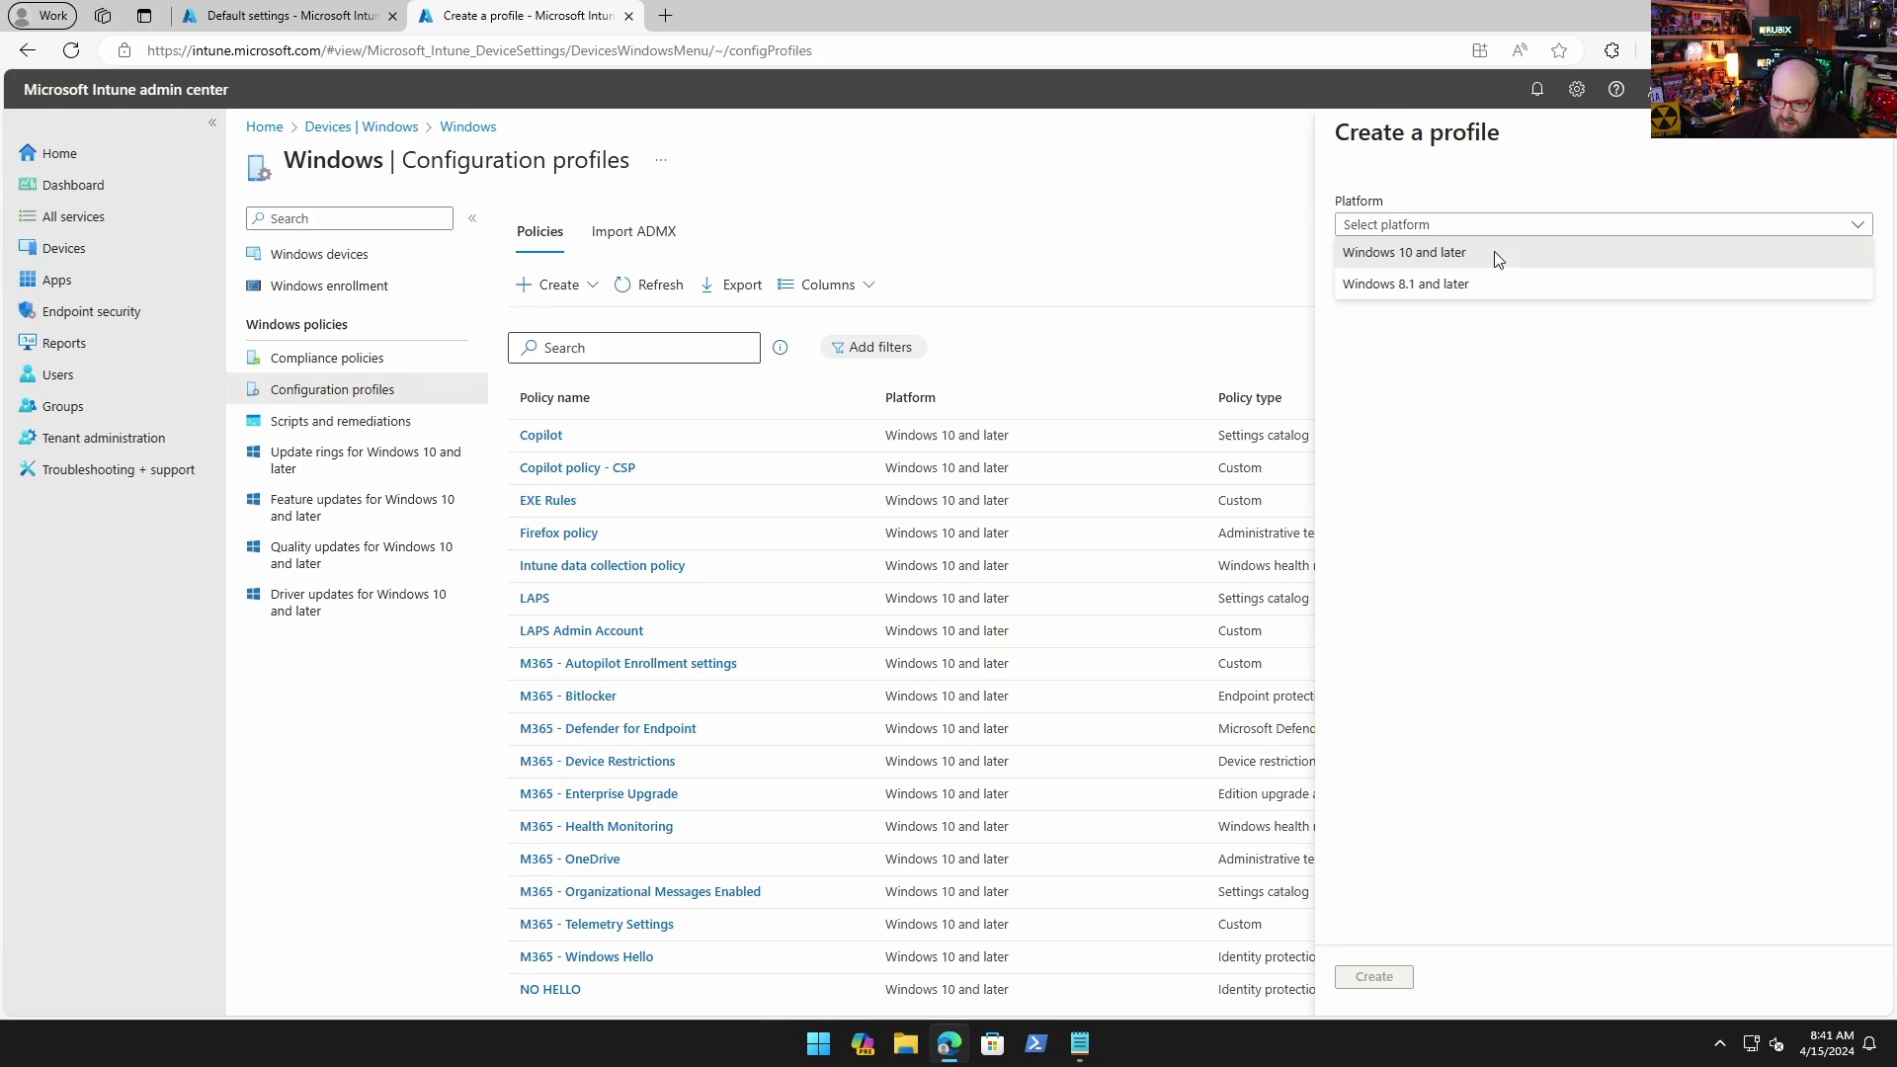
{"action": "left_click", "coordinate": [1492, 252]}
{"action": "left_click", "coordinate": [1489, 285]}
{"action": "left_click", "coordinate": [1481, 311]}
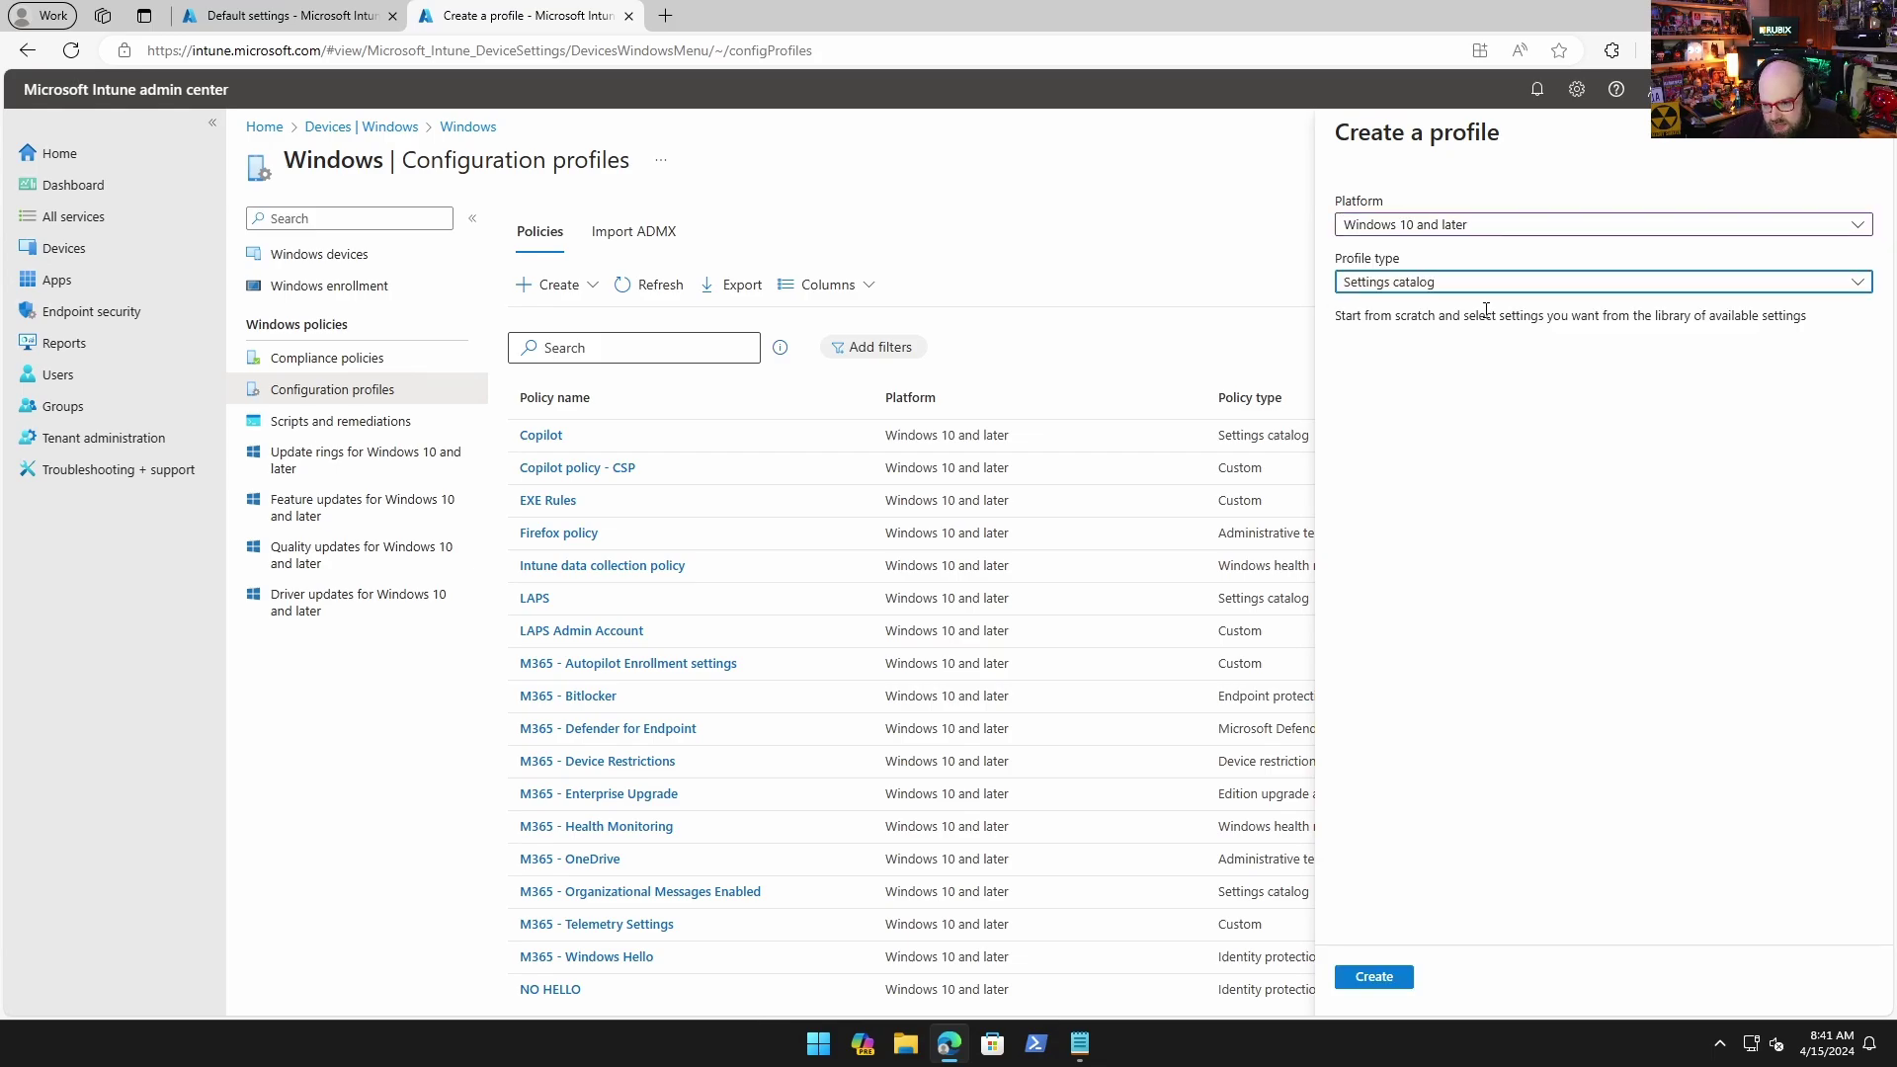
{"action": "left_click", "coordinate": [1390, 981]}
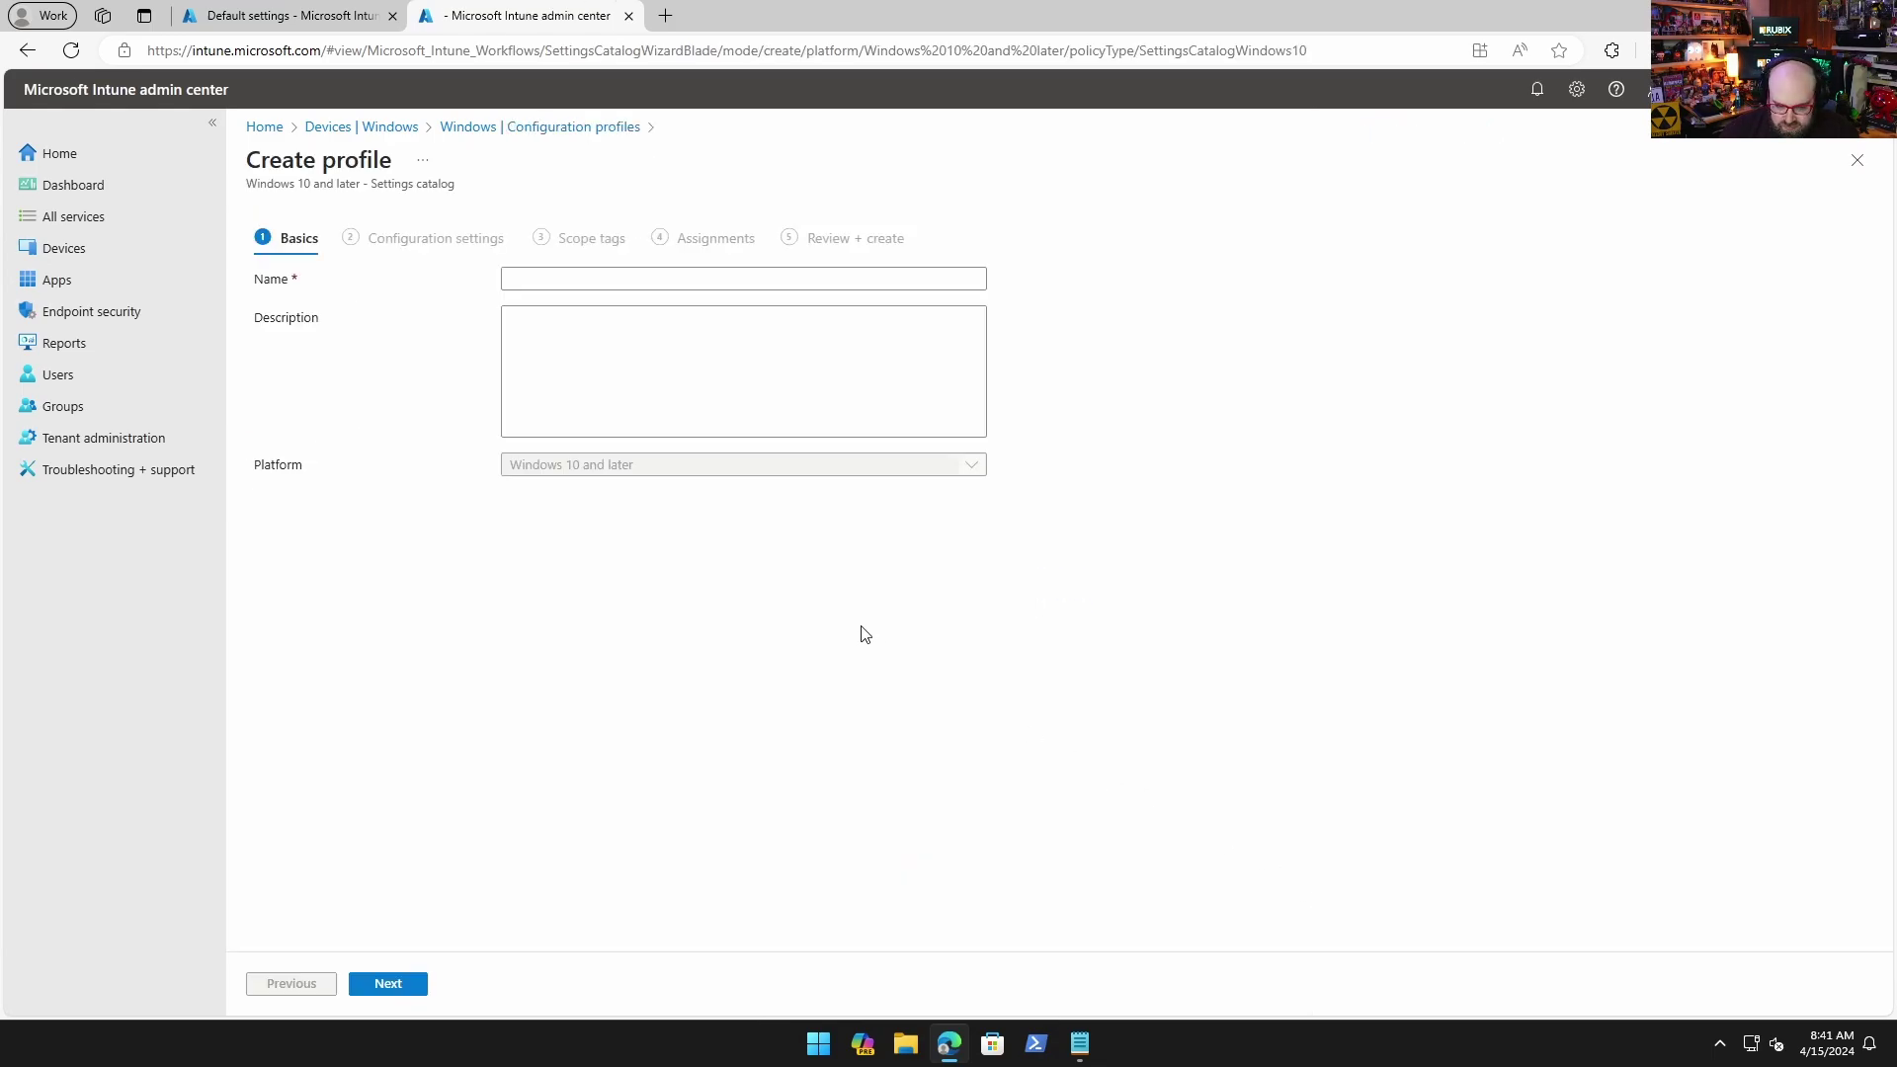
- Name the profile 'test' and open the Settings picker on the Configuration settings step
{"action": "left_click", "coordinate": [563, 278]}
{"action": "type", "text": "test"}
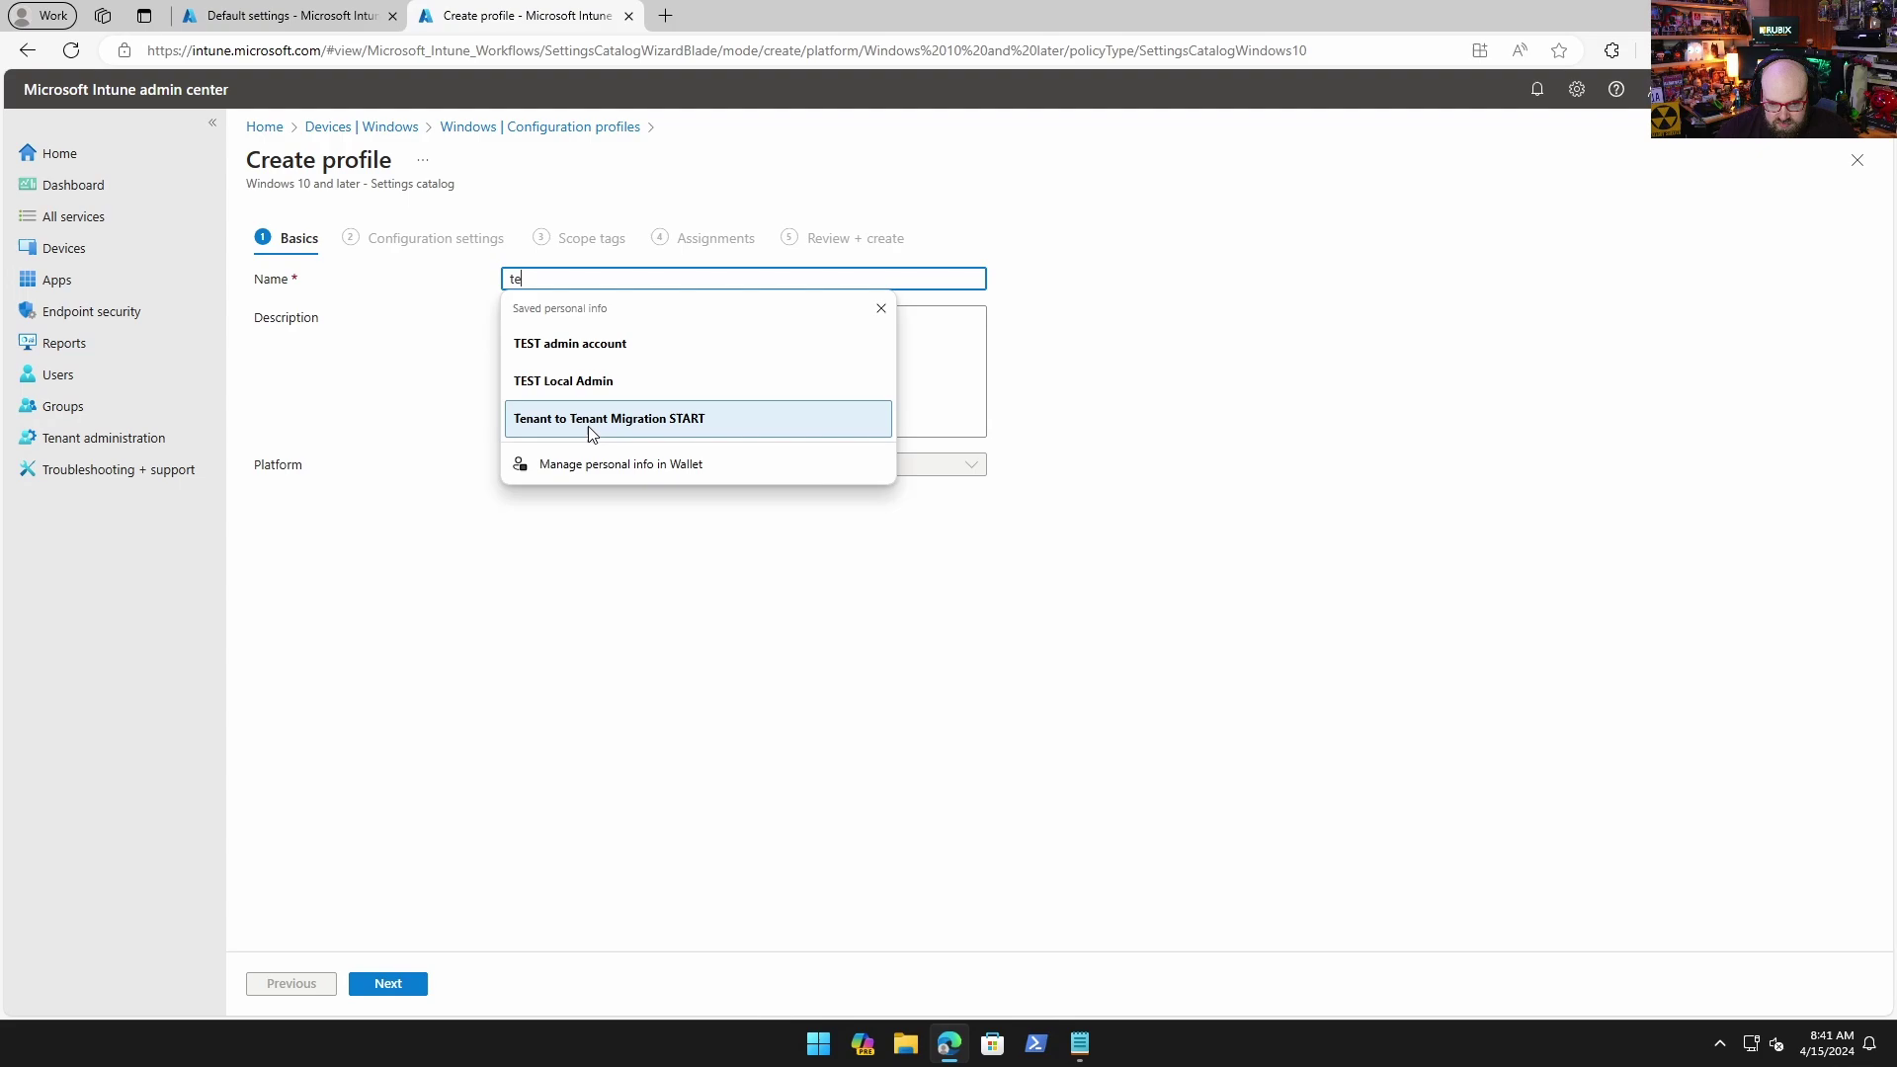
{"action": "left_click", "coordinate": [412, 985]}
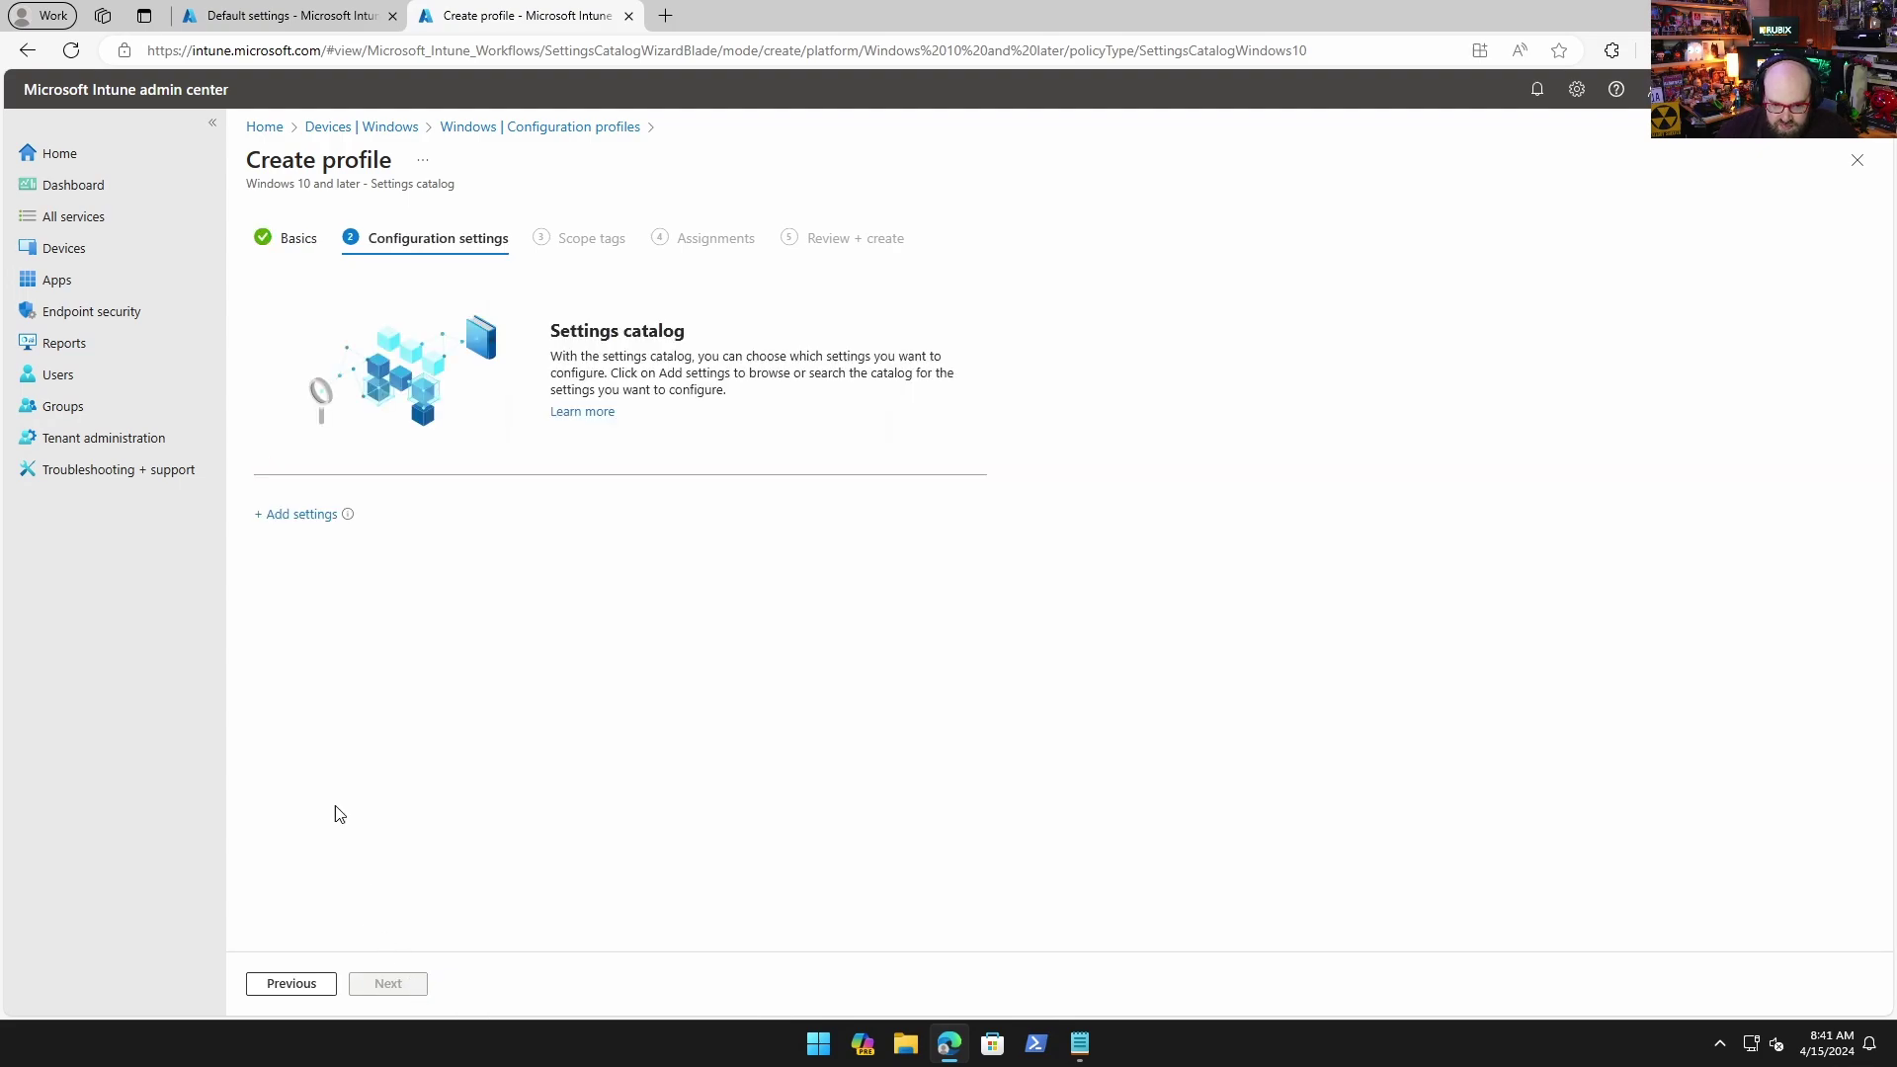
{"action": "left_click", "coordinate": [285, 513]}
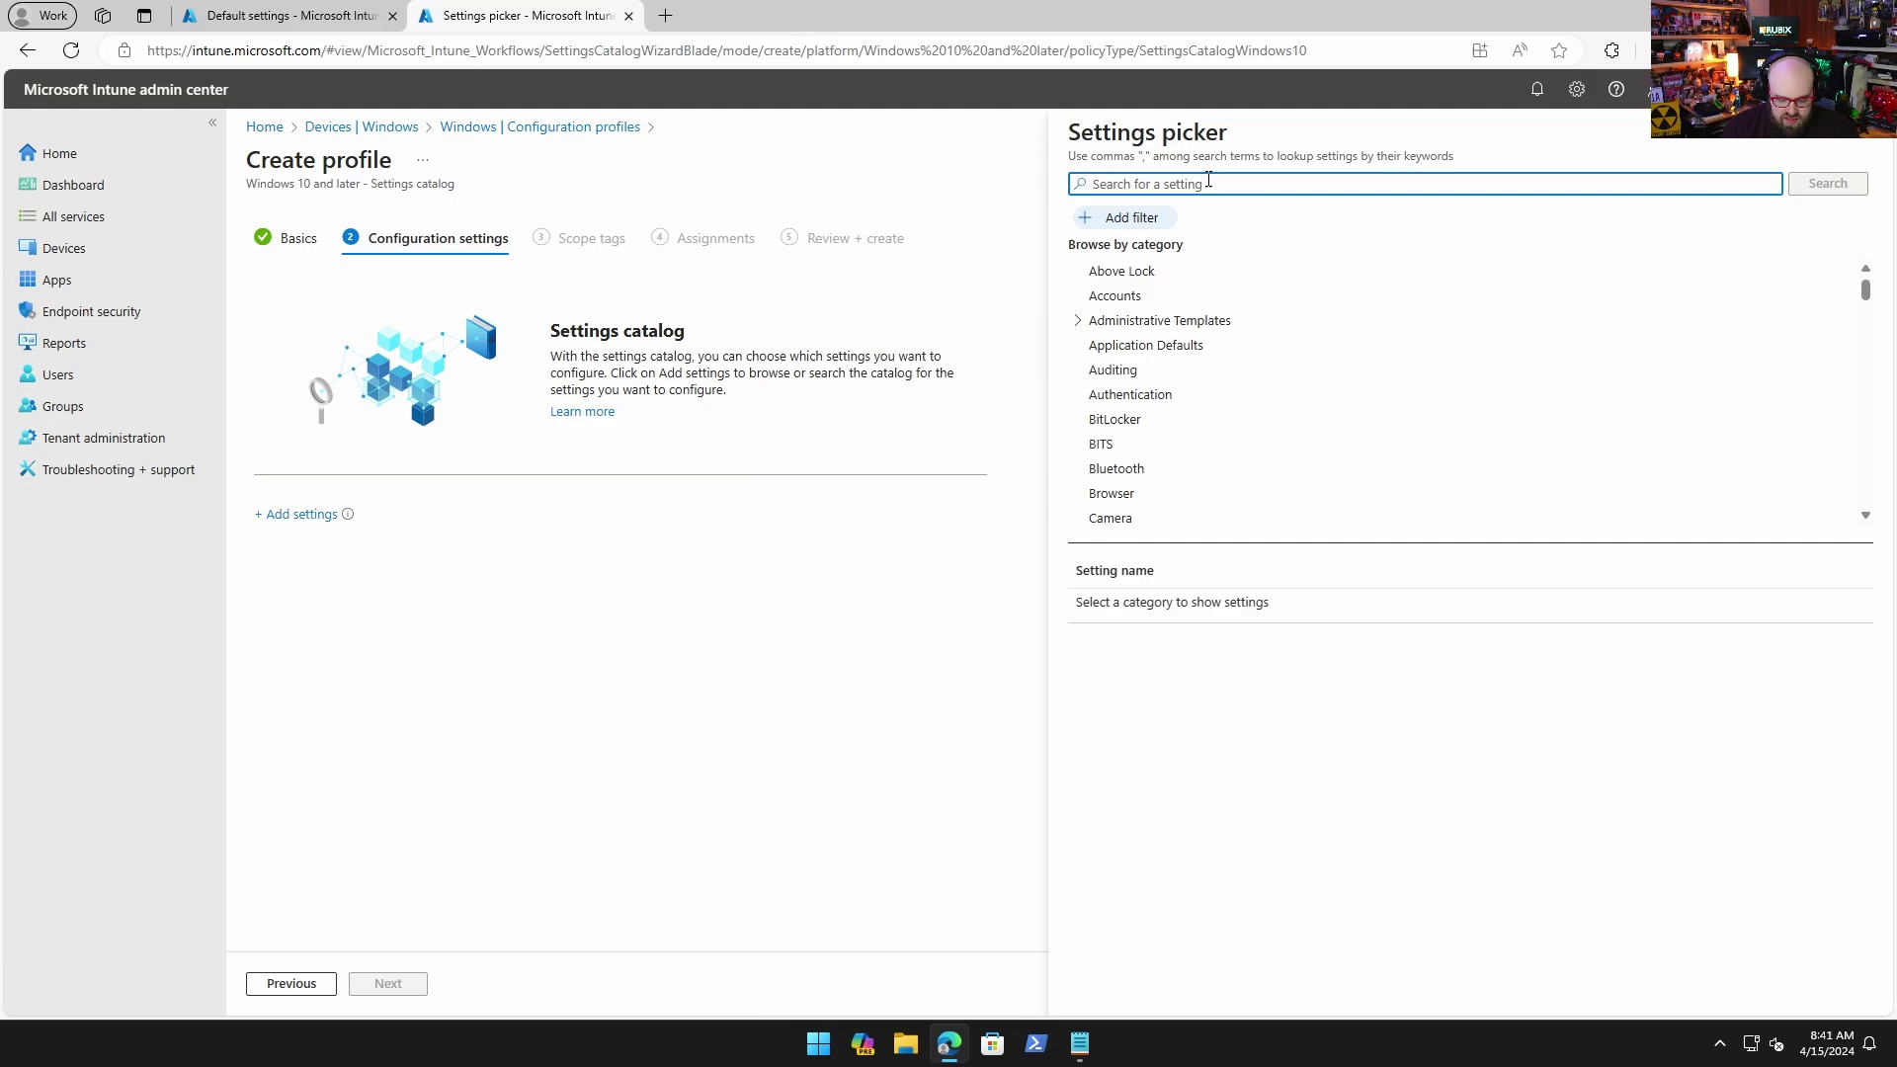
- Search the Settings picker for 'Allow', list the Search category, and cross-check the analytics tab
{"action": "type", "text": "Allow Cortana"}
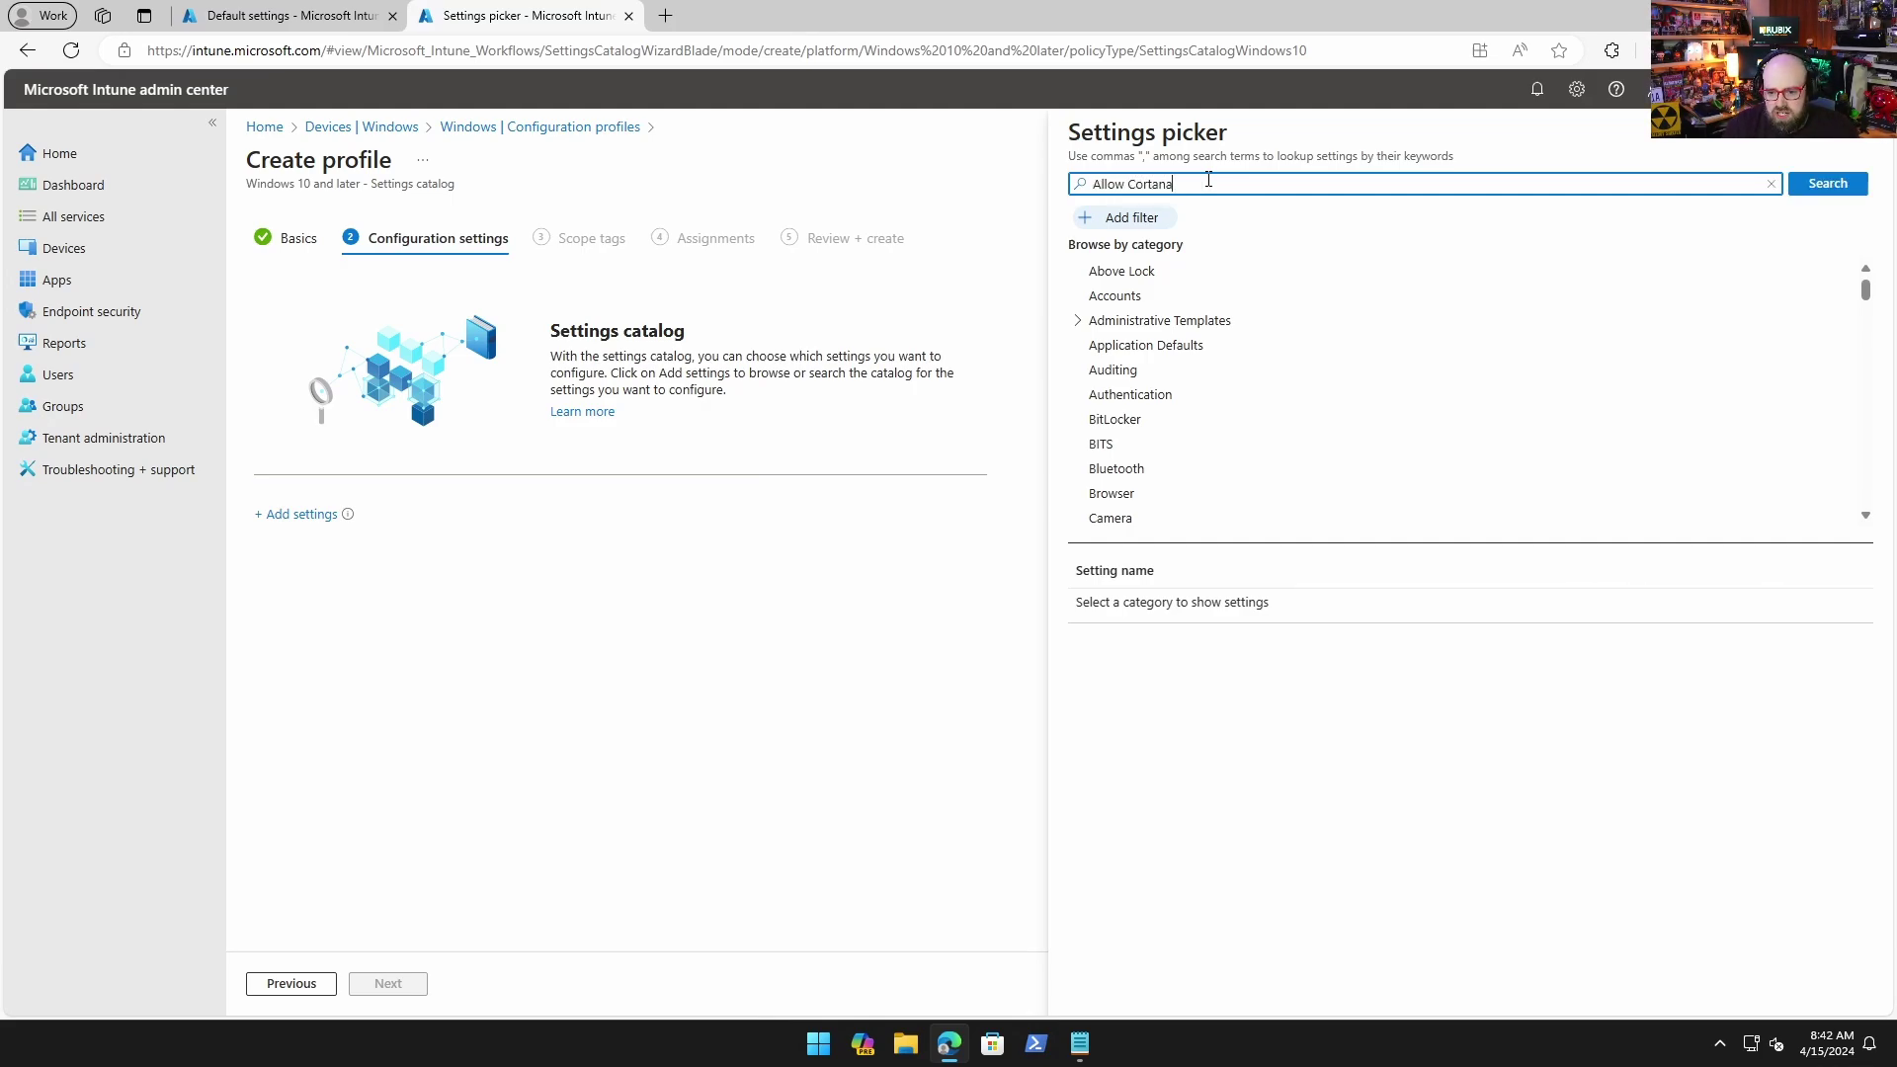
{"action": "key", "text": "Return"}
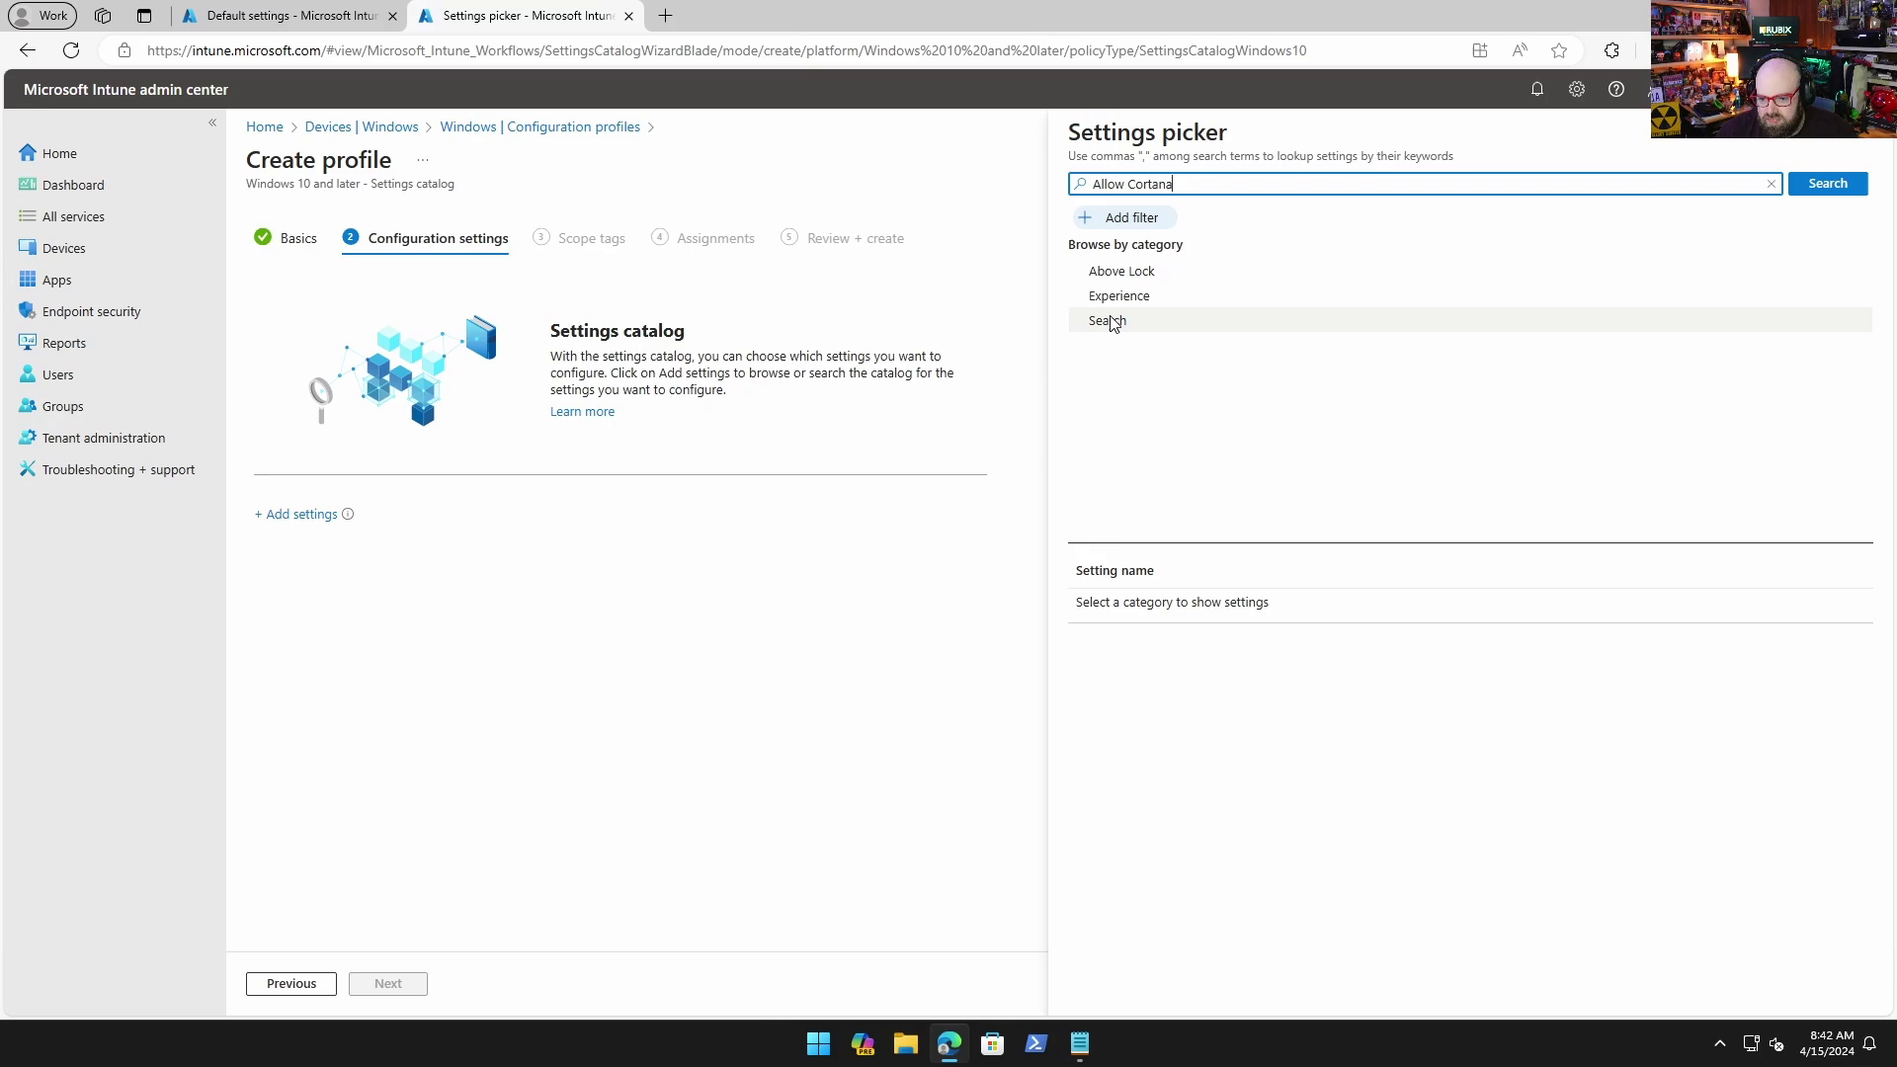
{"action": "left_click", "coordinate": [1108, 319]}
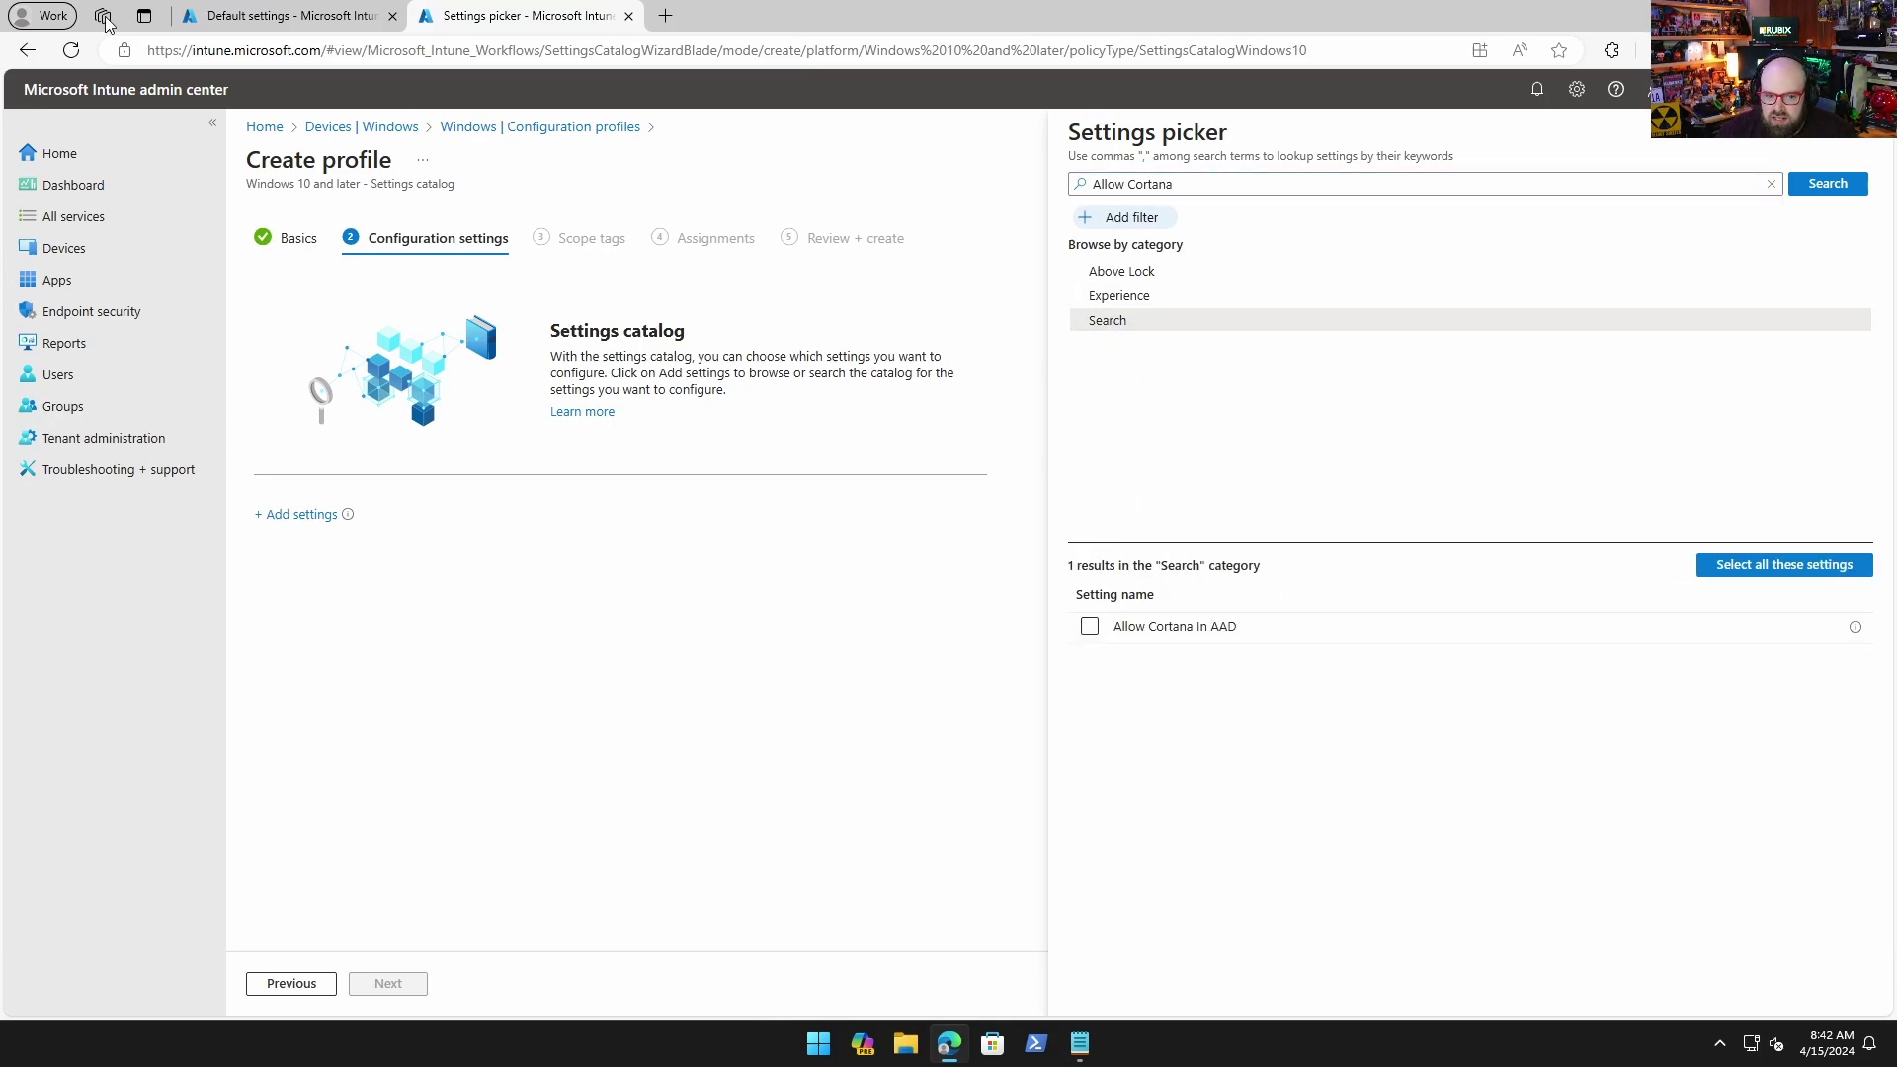
{"action": "left_click", "coordinate": [296, 16]}
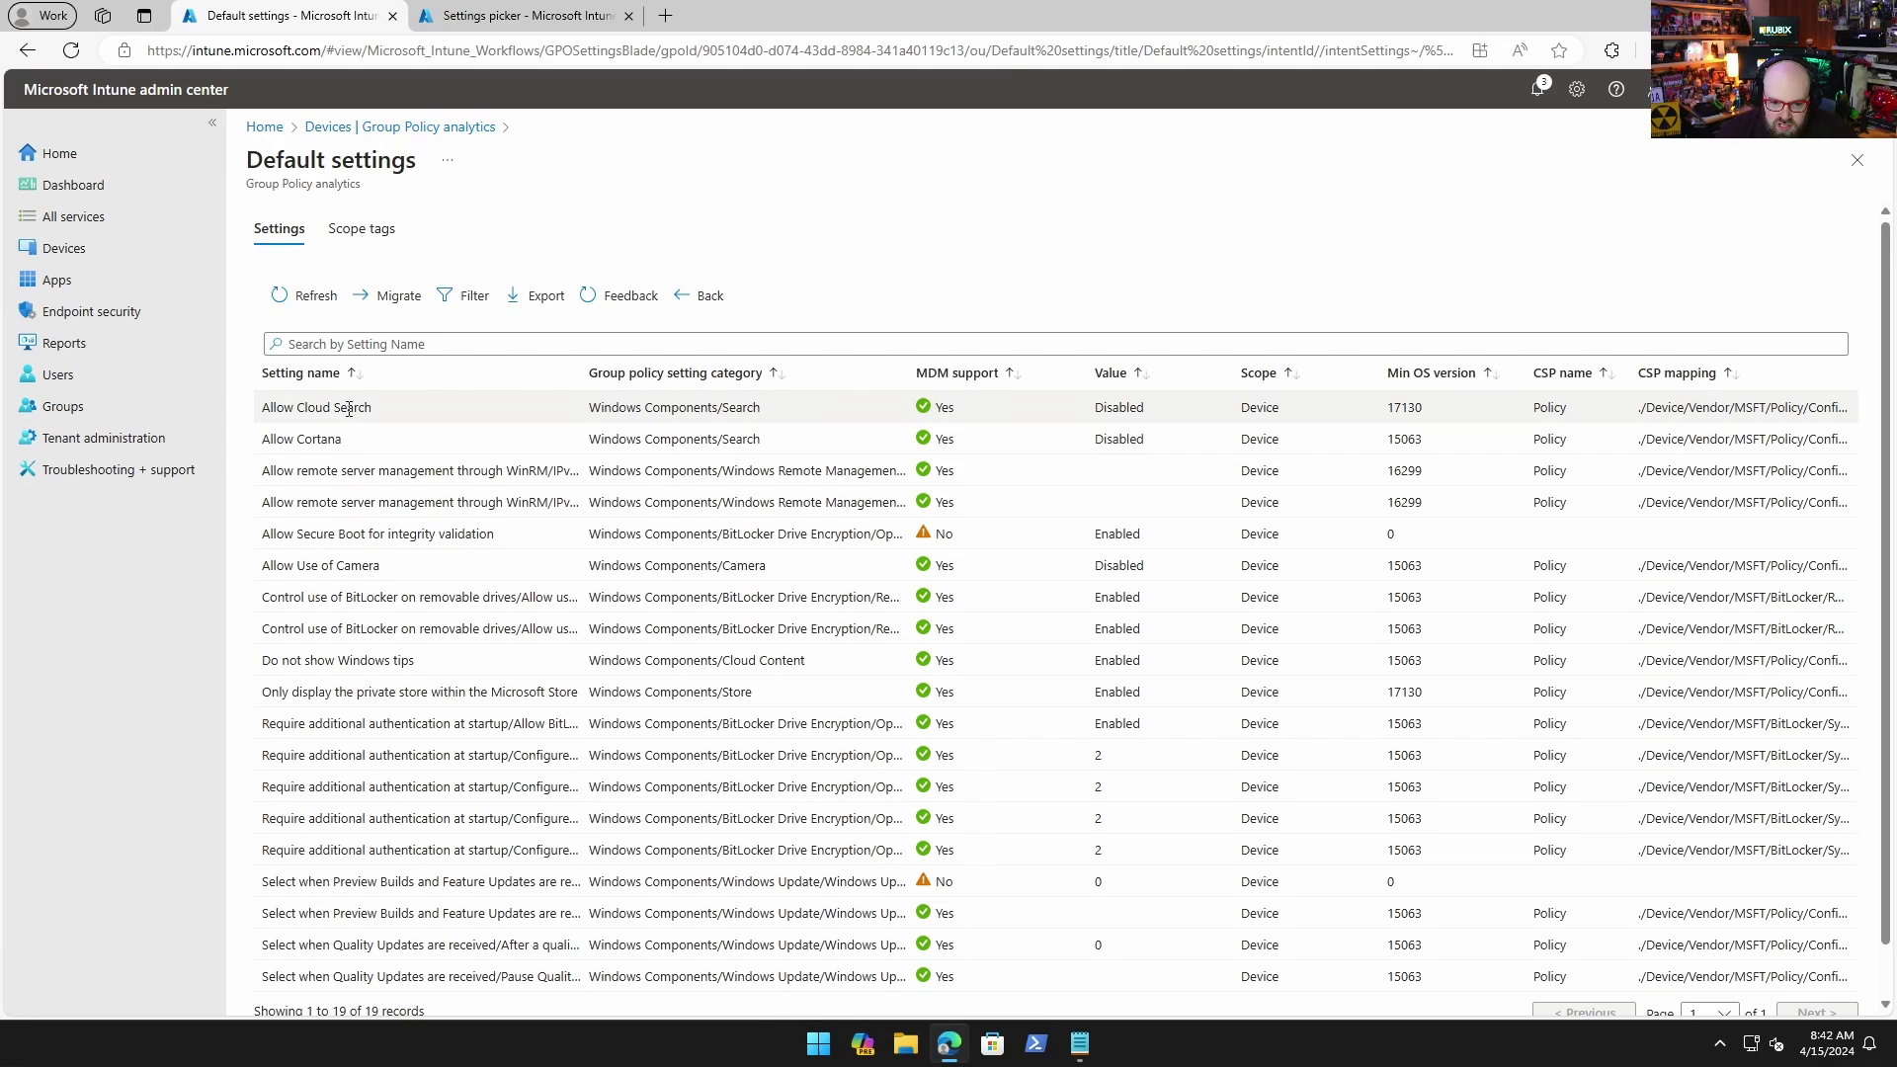
{"action": "left_click", "coordinate": [512, 18]}
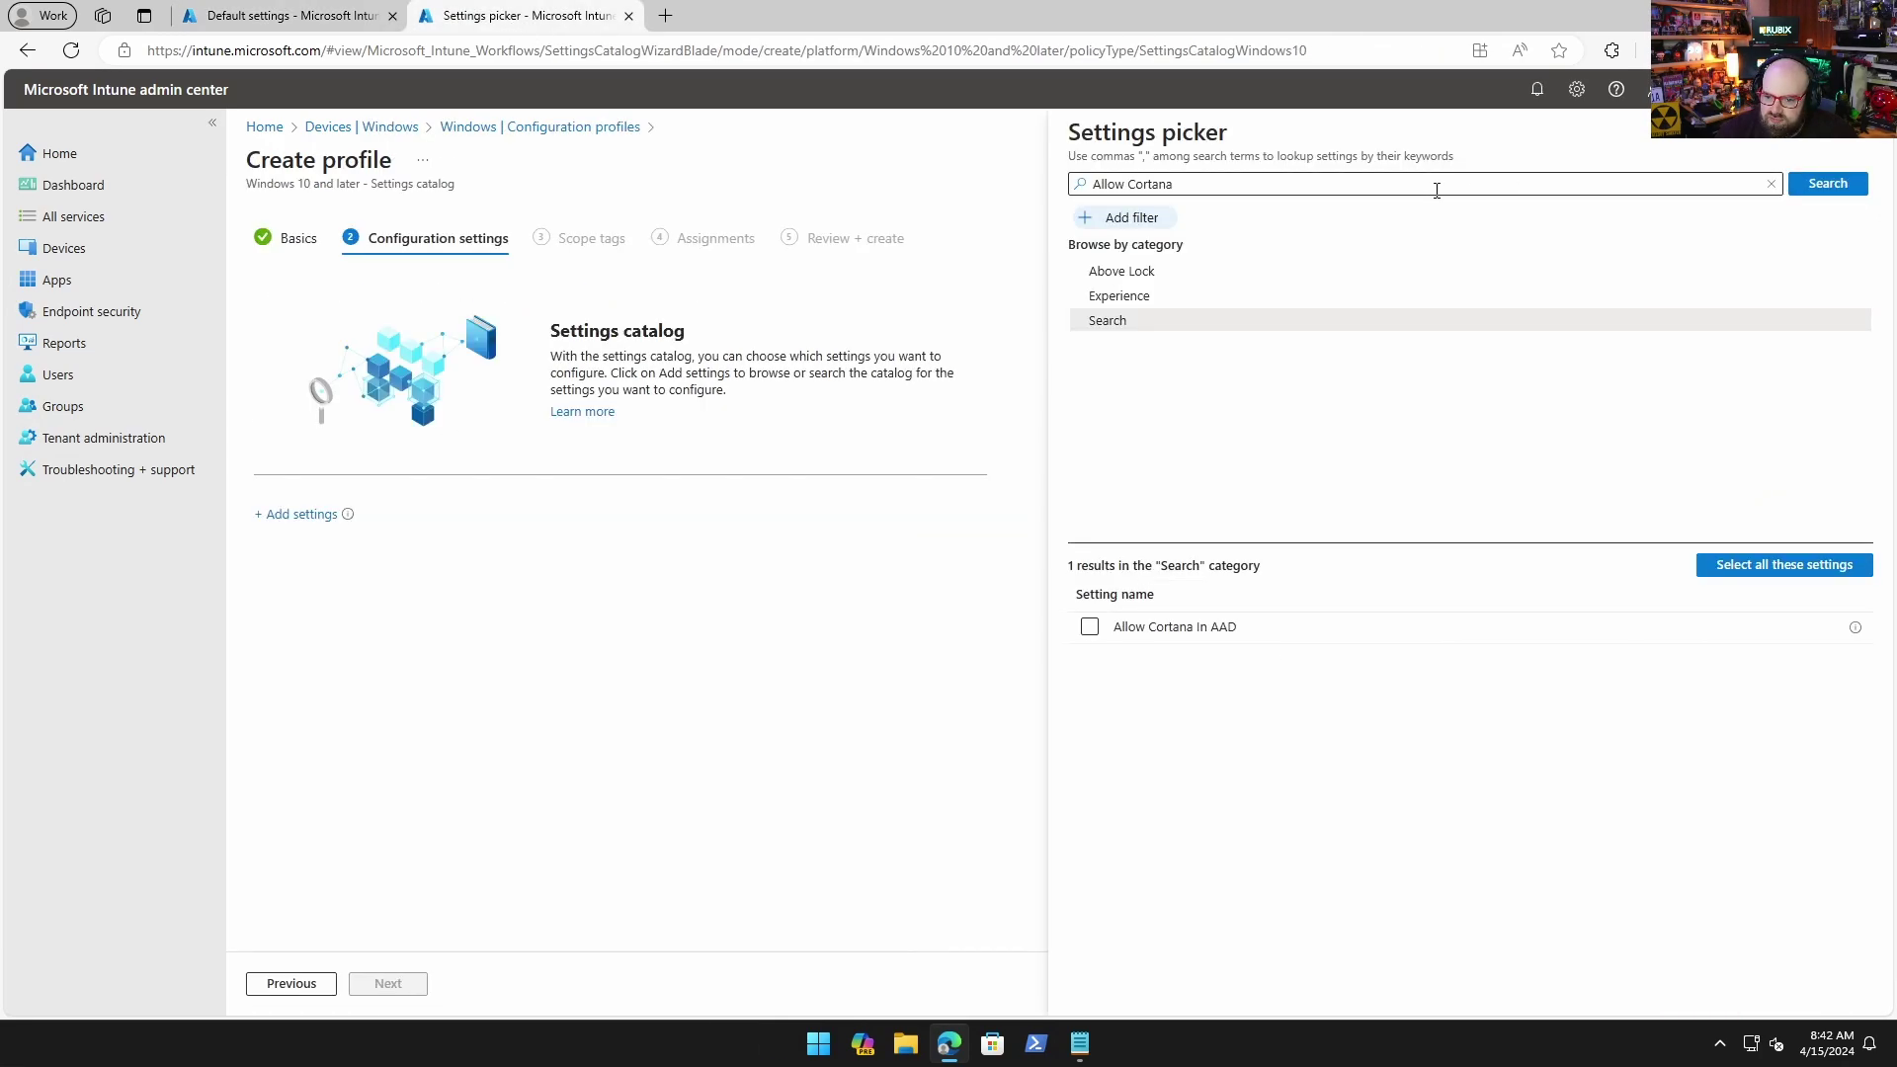
- Search for Allow Cloud Search, add it from the Search category, and close the picker
{"action": "double_click", "coordinate": [1303, 189]}
{"action": "type", "text": "C"}
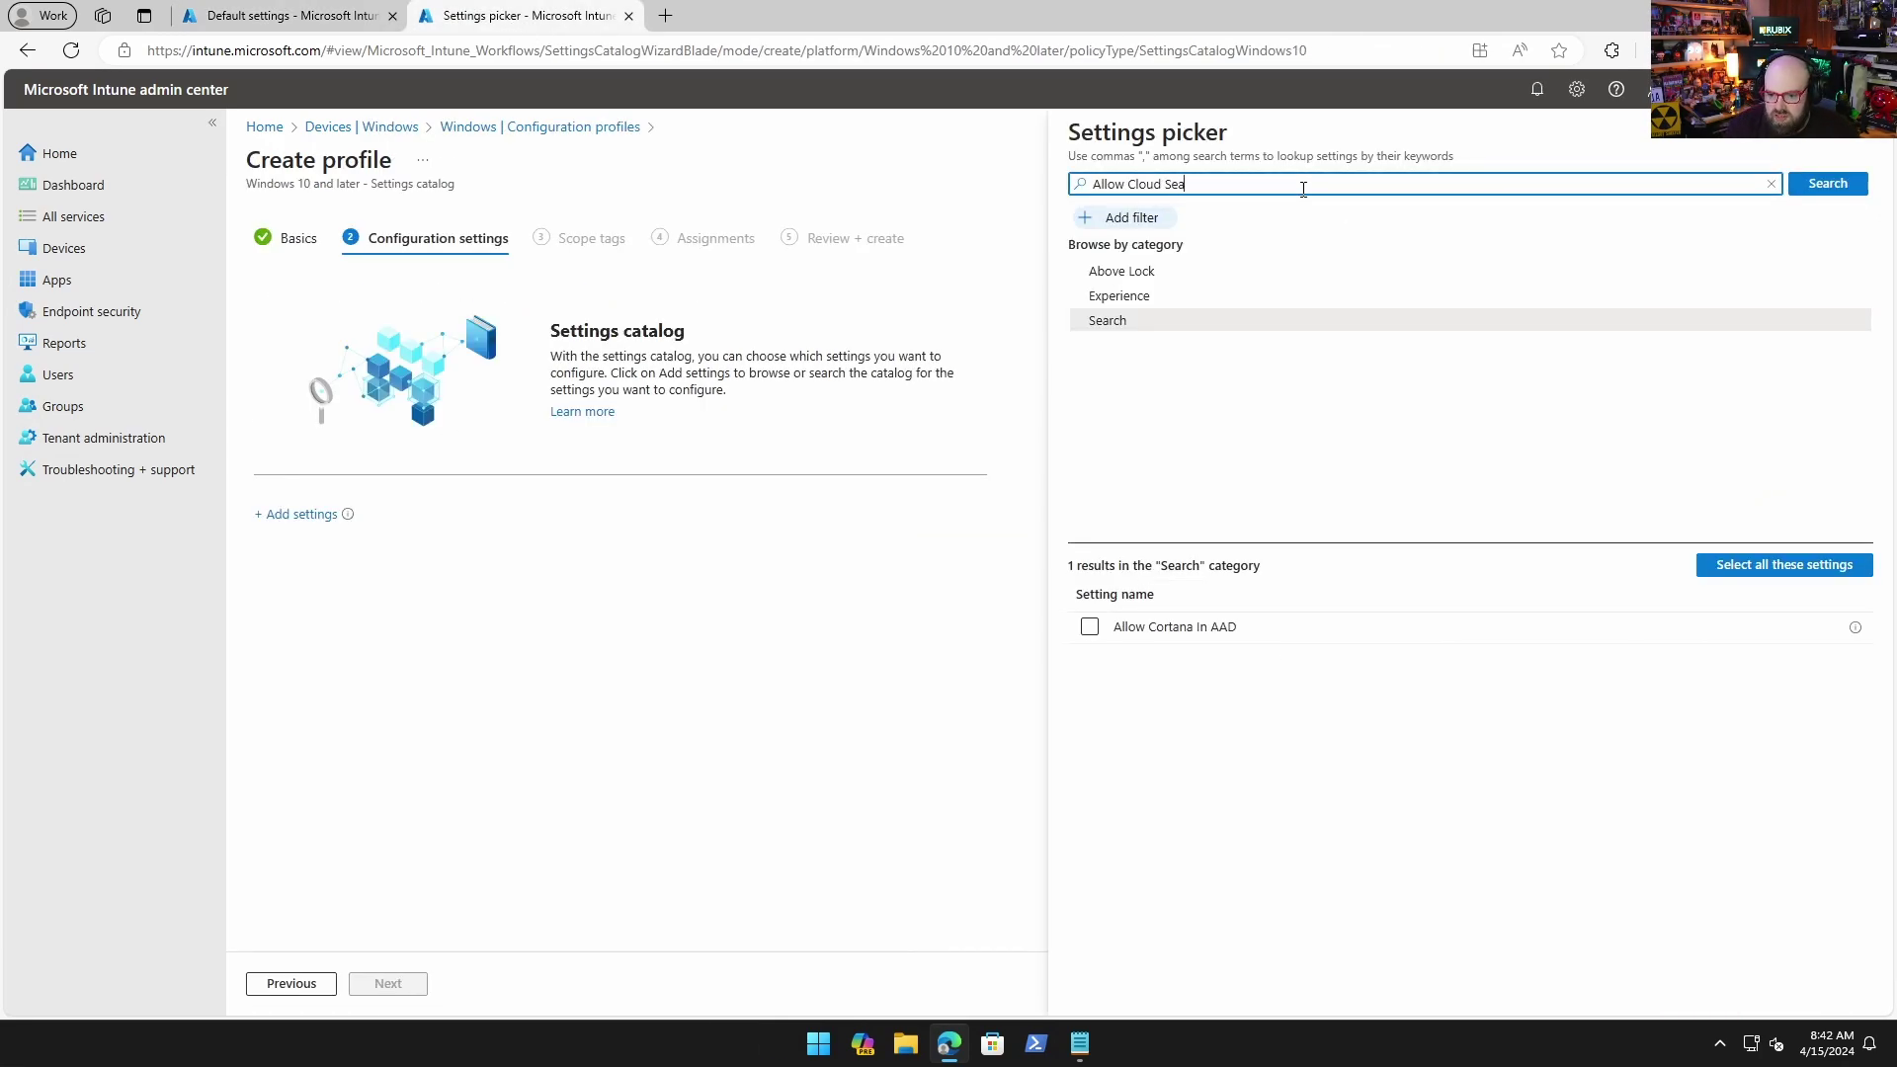
{"action": "key", "text": "Return"}
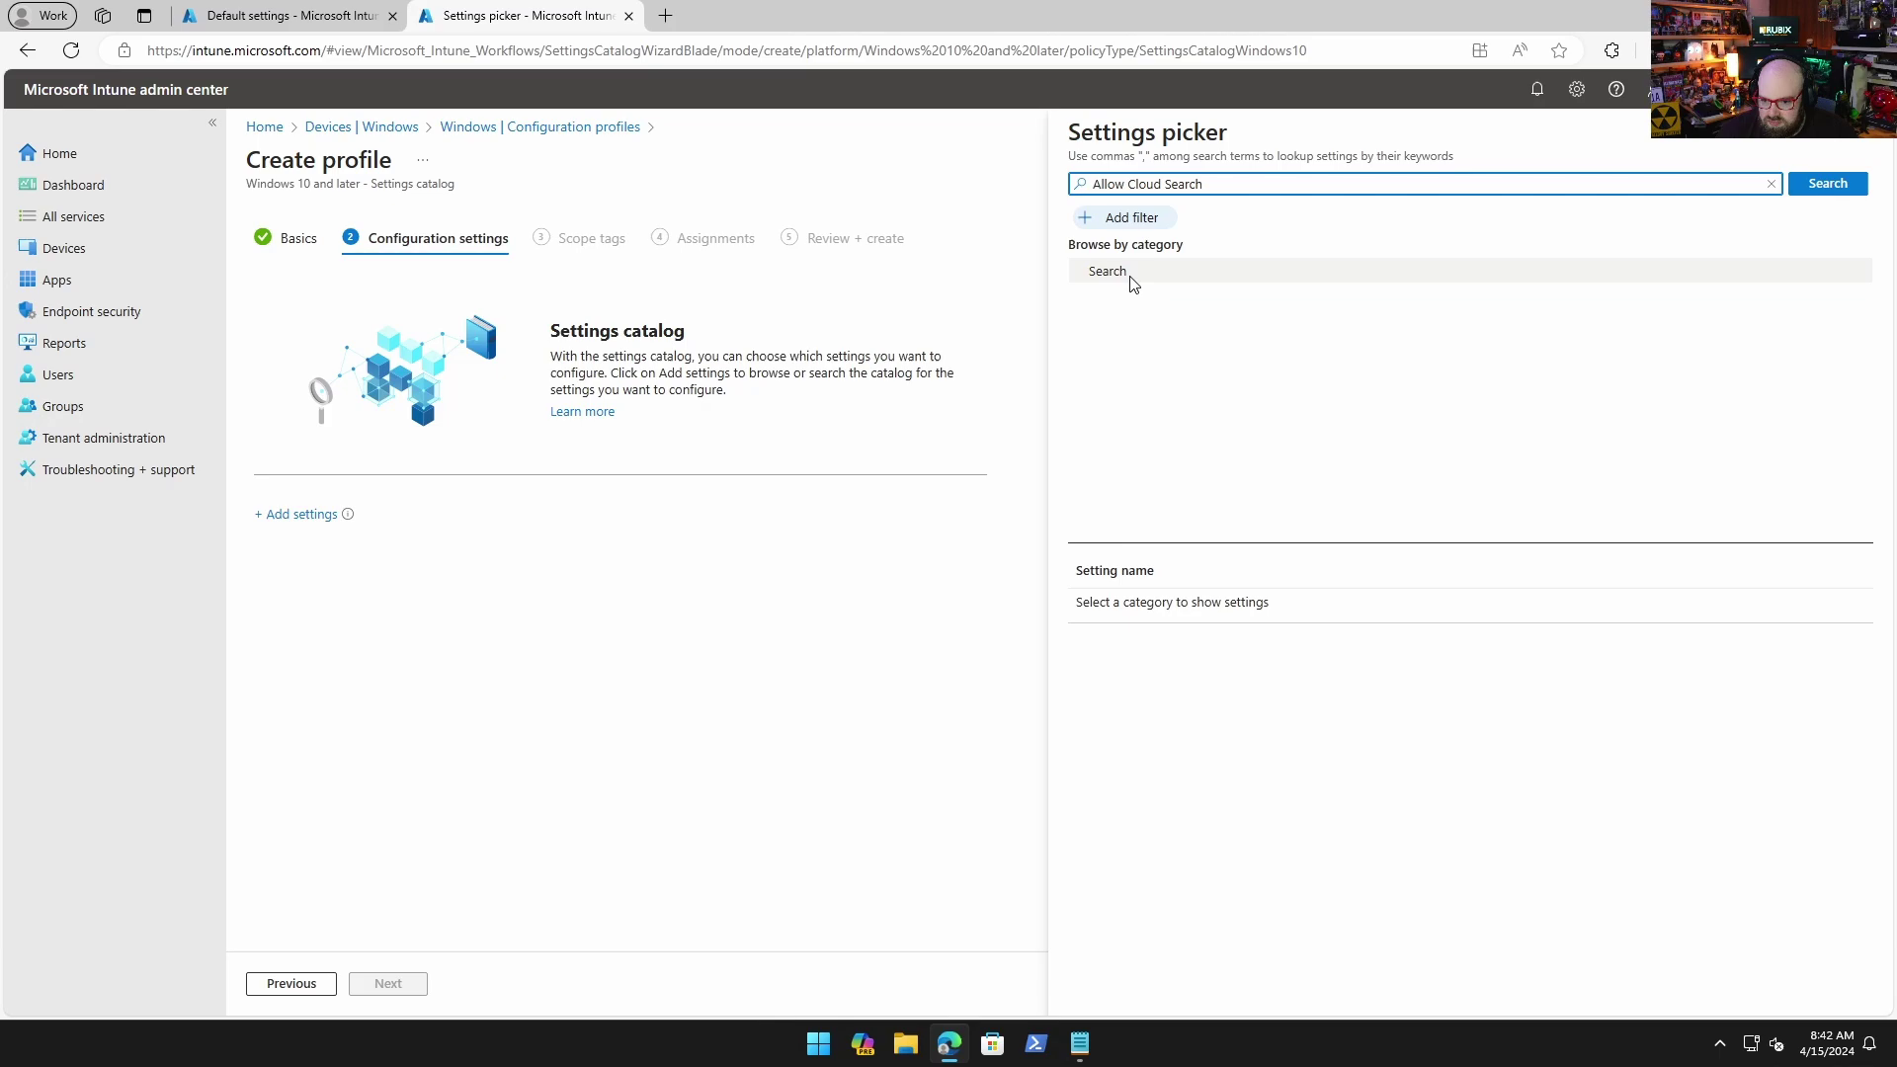
{"action": "left_click", "coordinate": [1126, 272]}
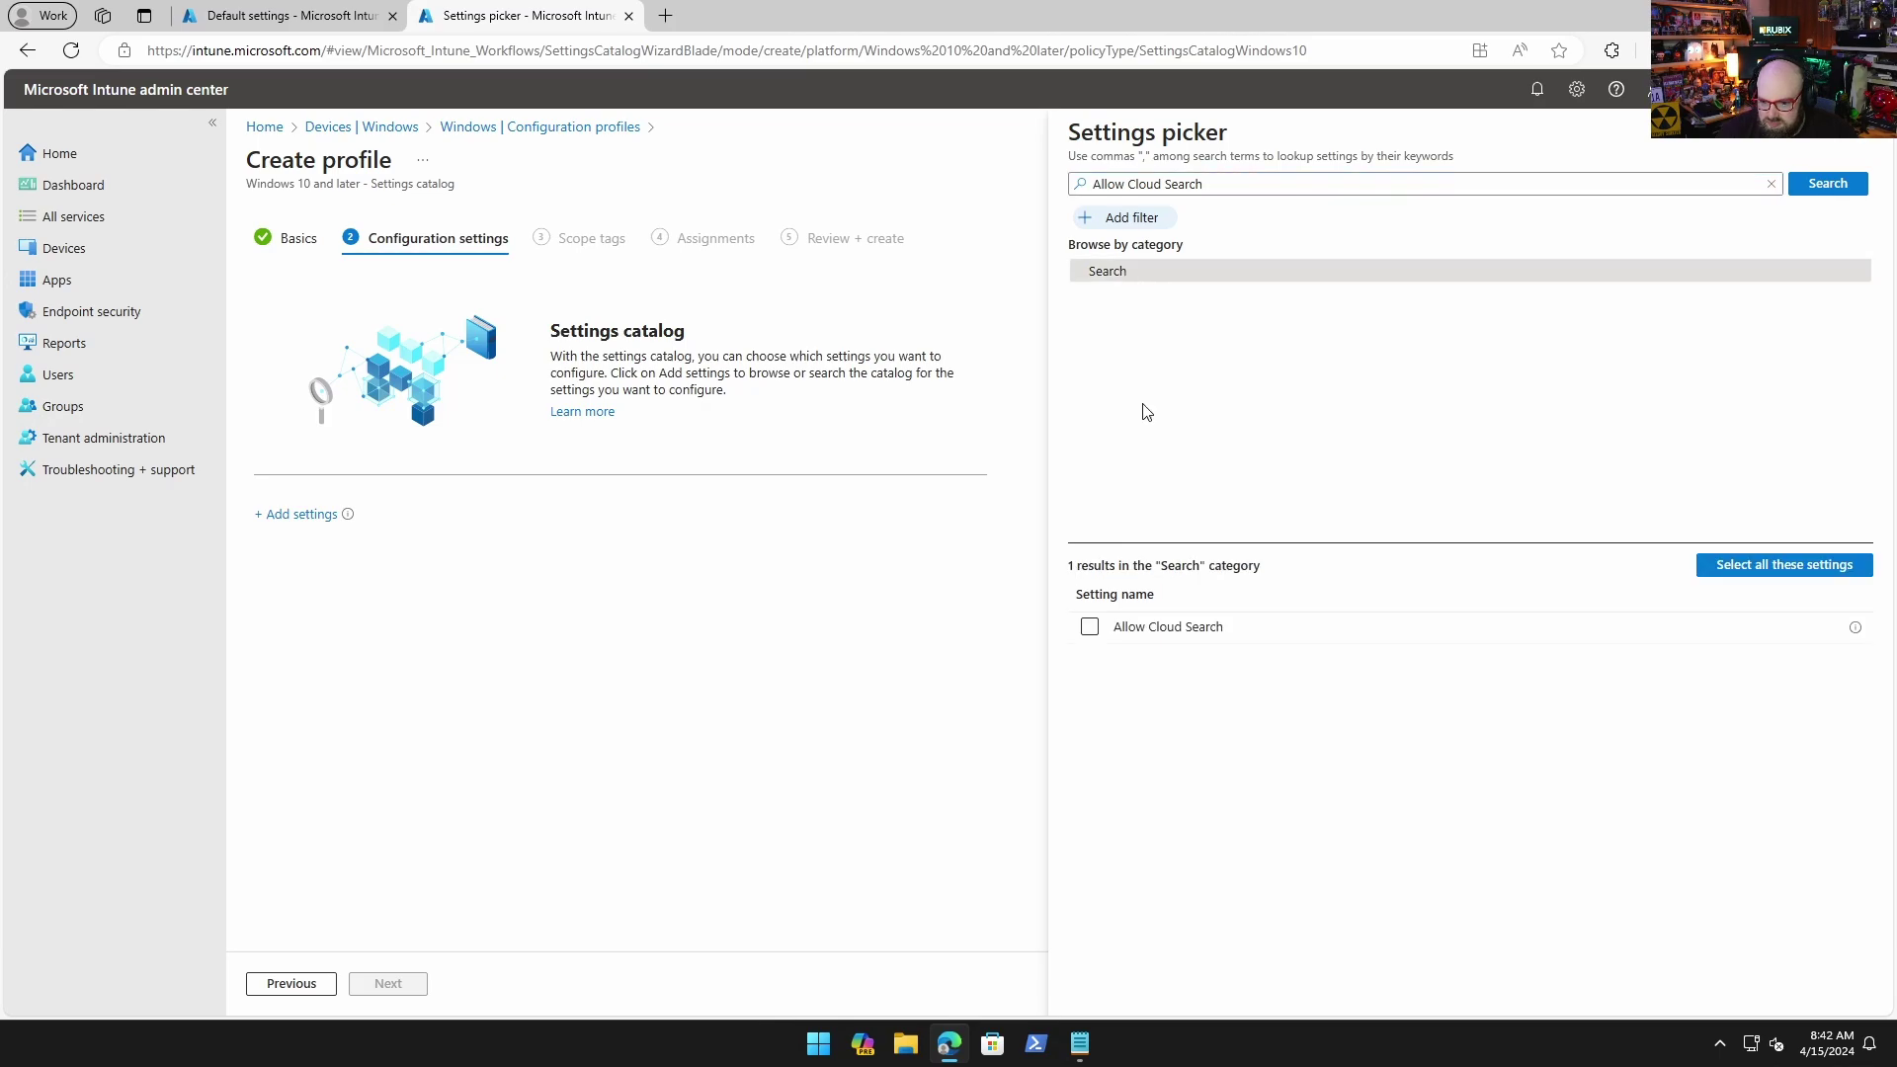
{"action": "left_click", "coordinate": [1090, 628]}
{"action": "mouse_move", "coordinate": [1853, 632]}
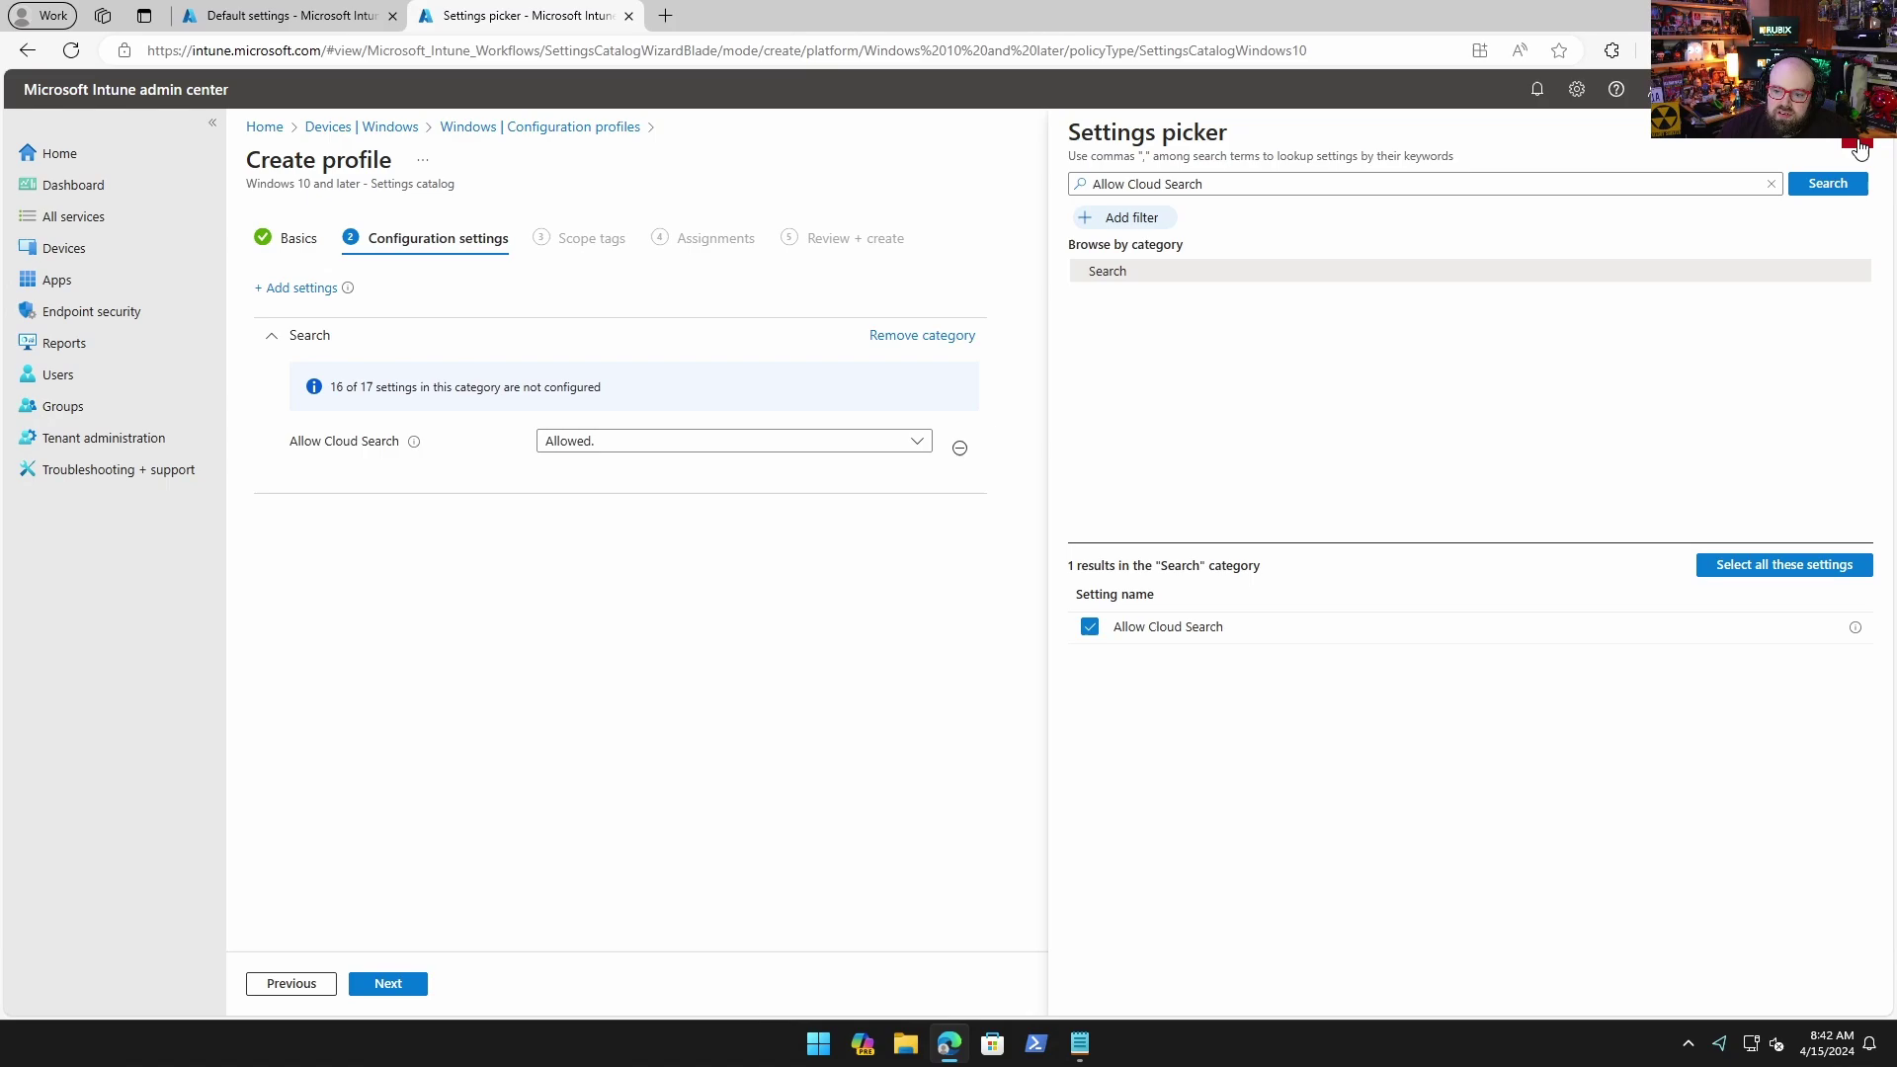
{"action": "left_click", "coordinate": [1858, 146]}
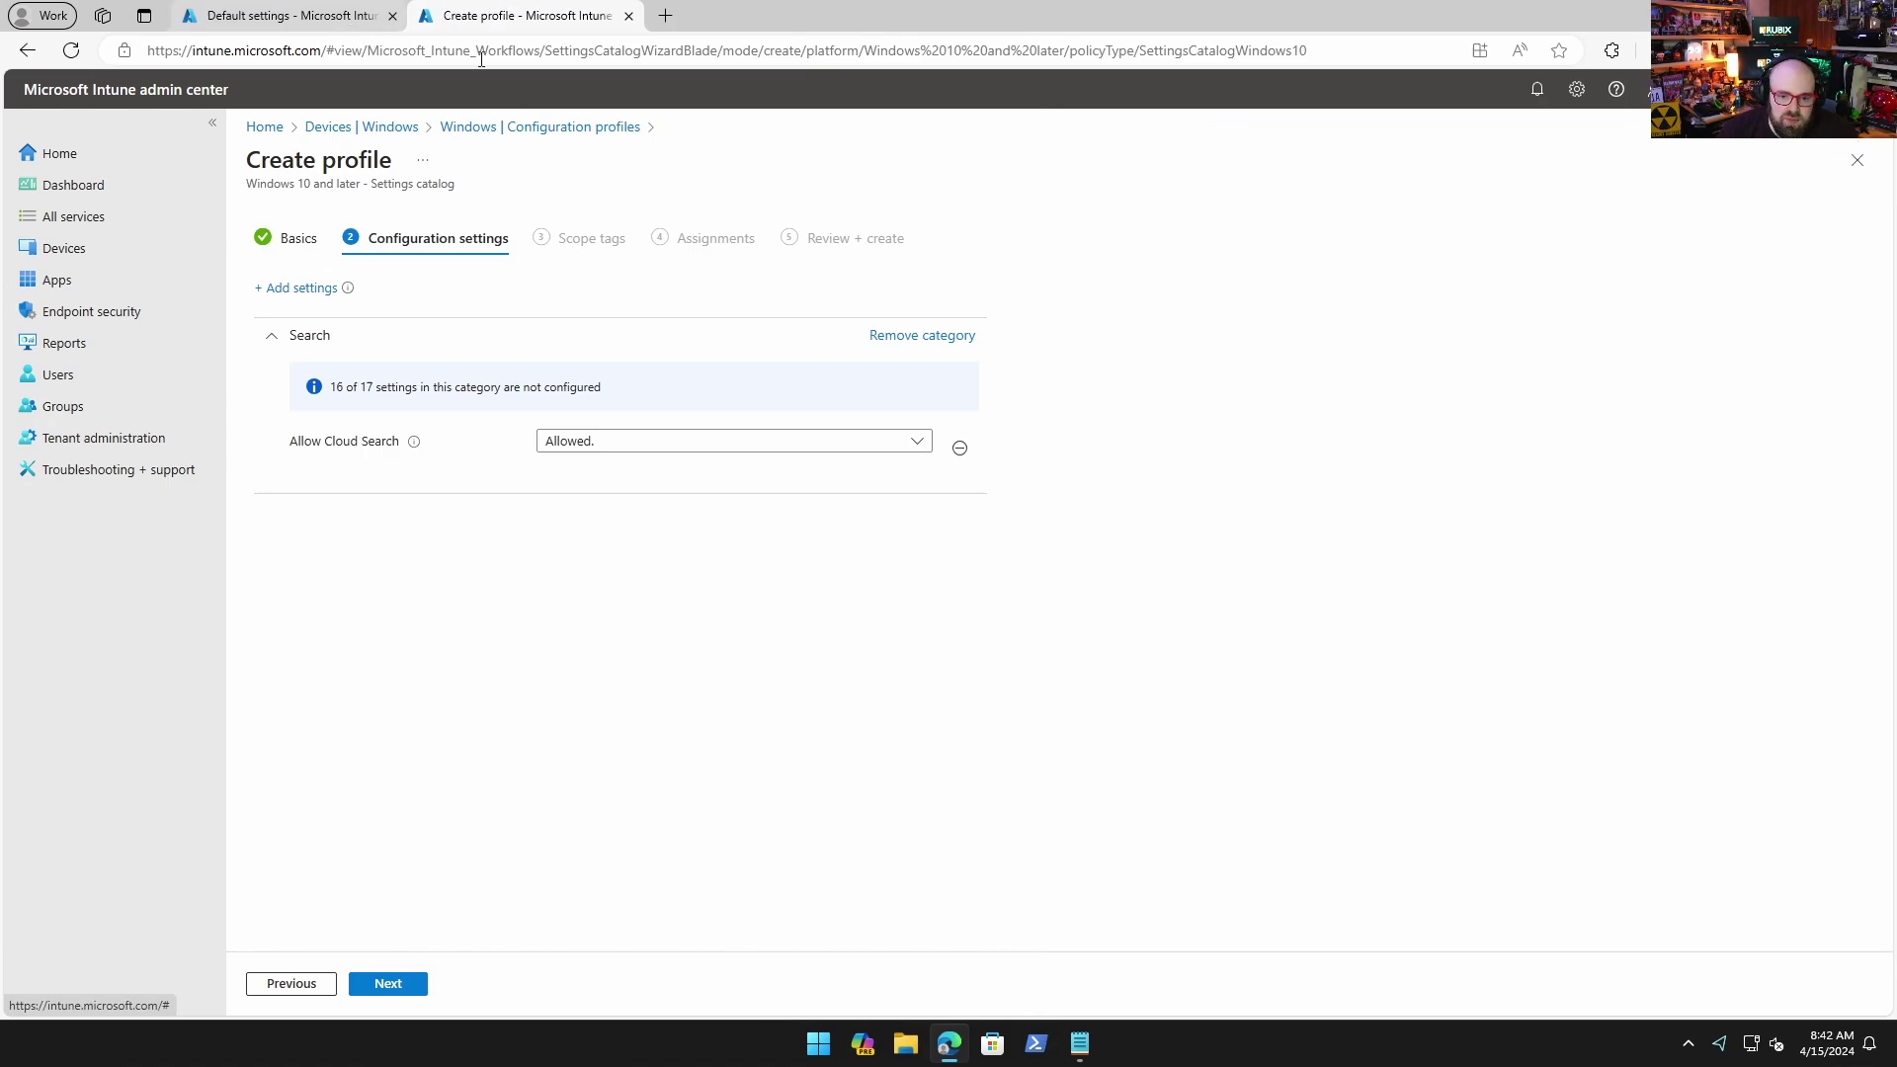
- Return to Windows configuration profiles and start creating a new policy
{"action": "left_click", "coordinate": [495, 130]}
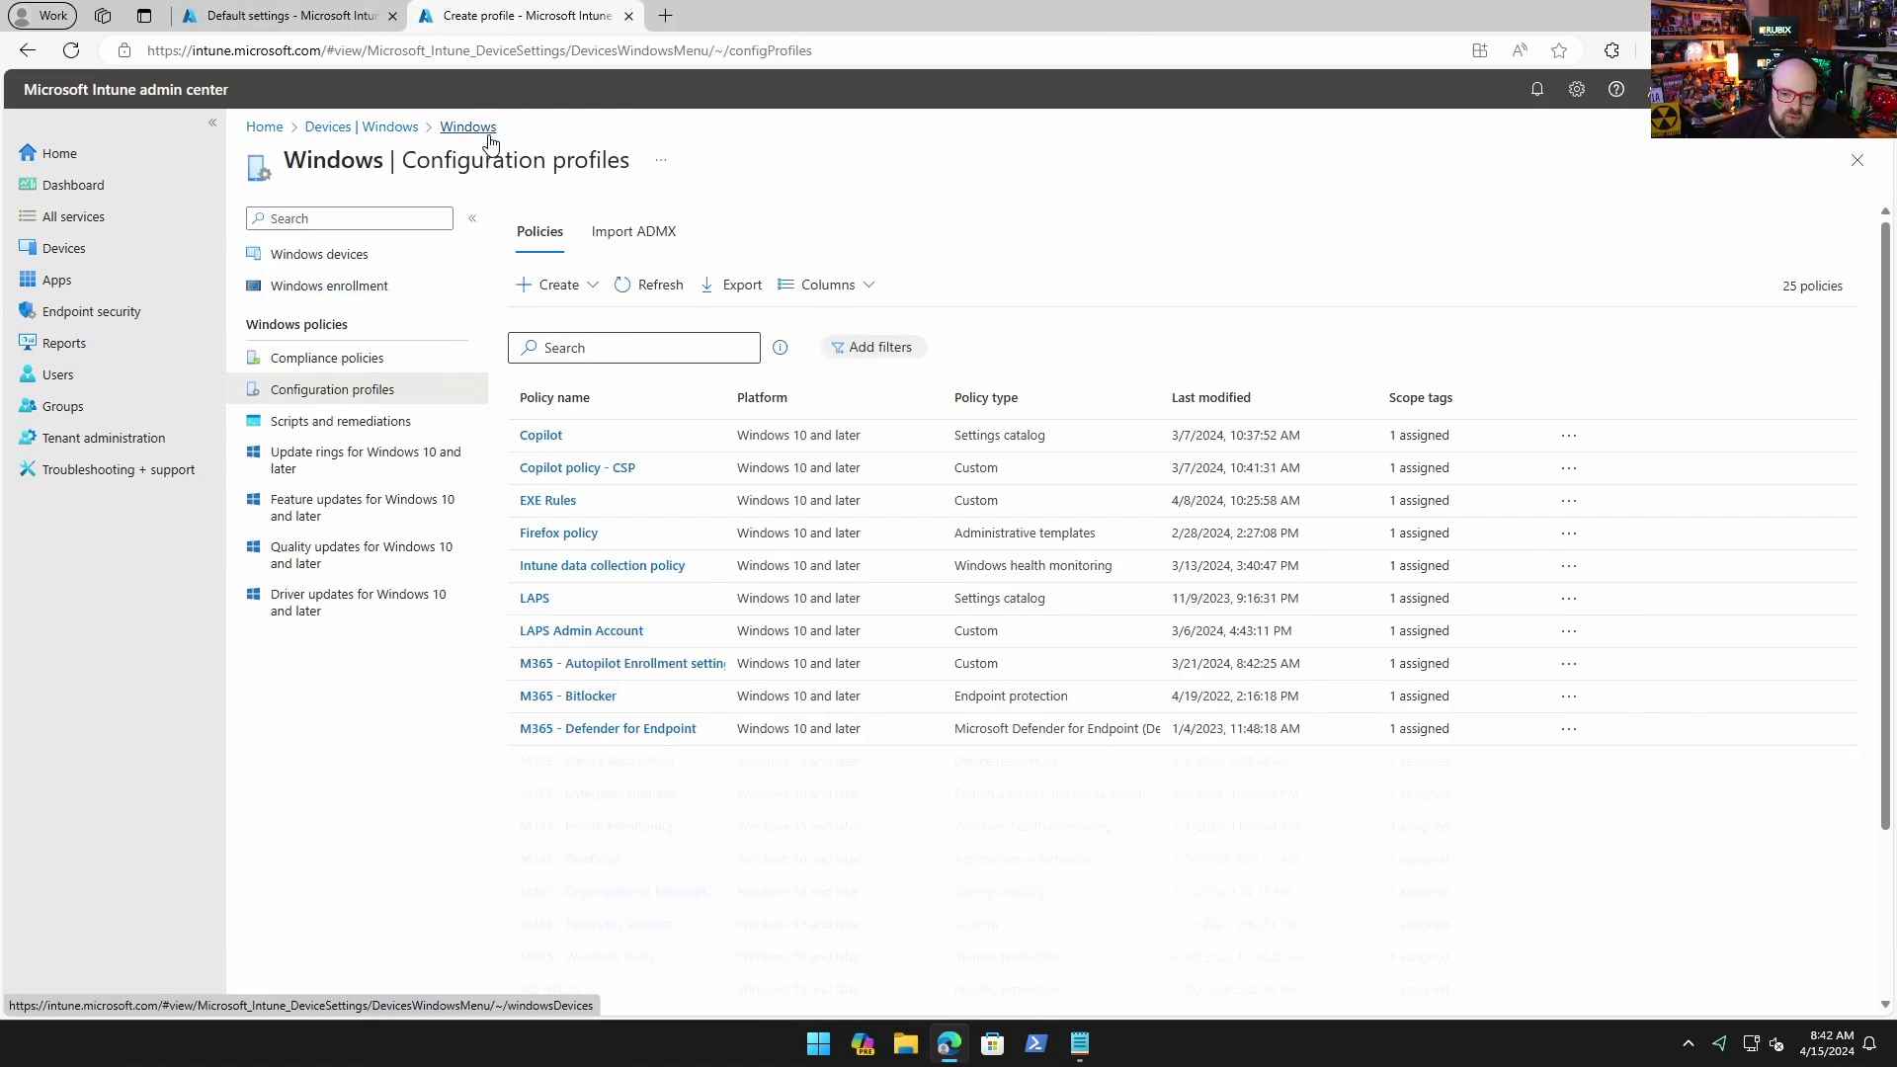
{"action": "left_click", "coordinate": [556, 285]}
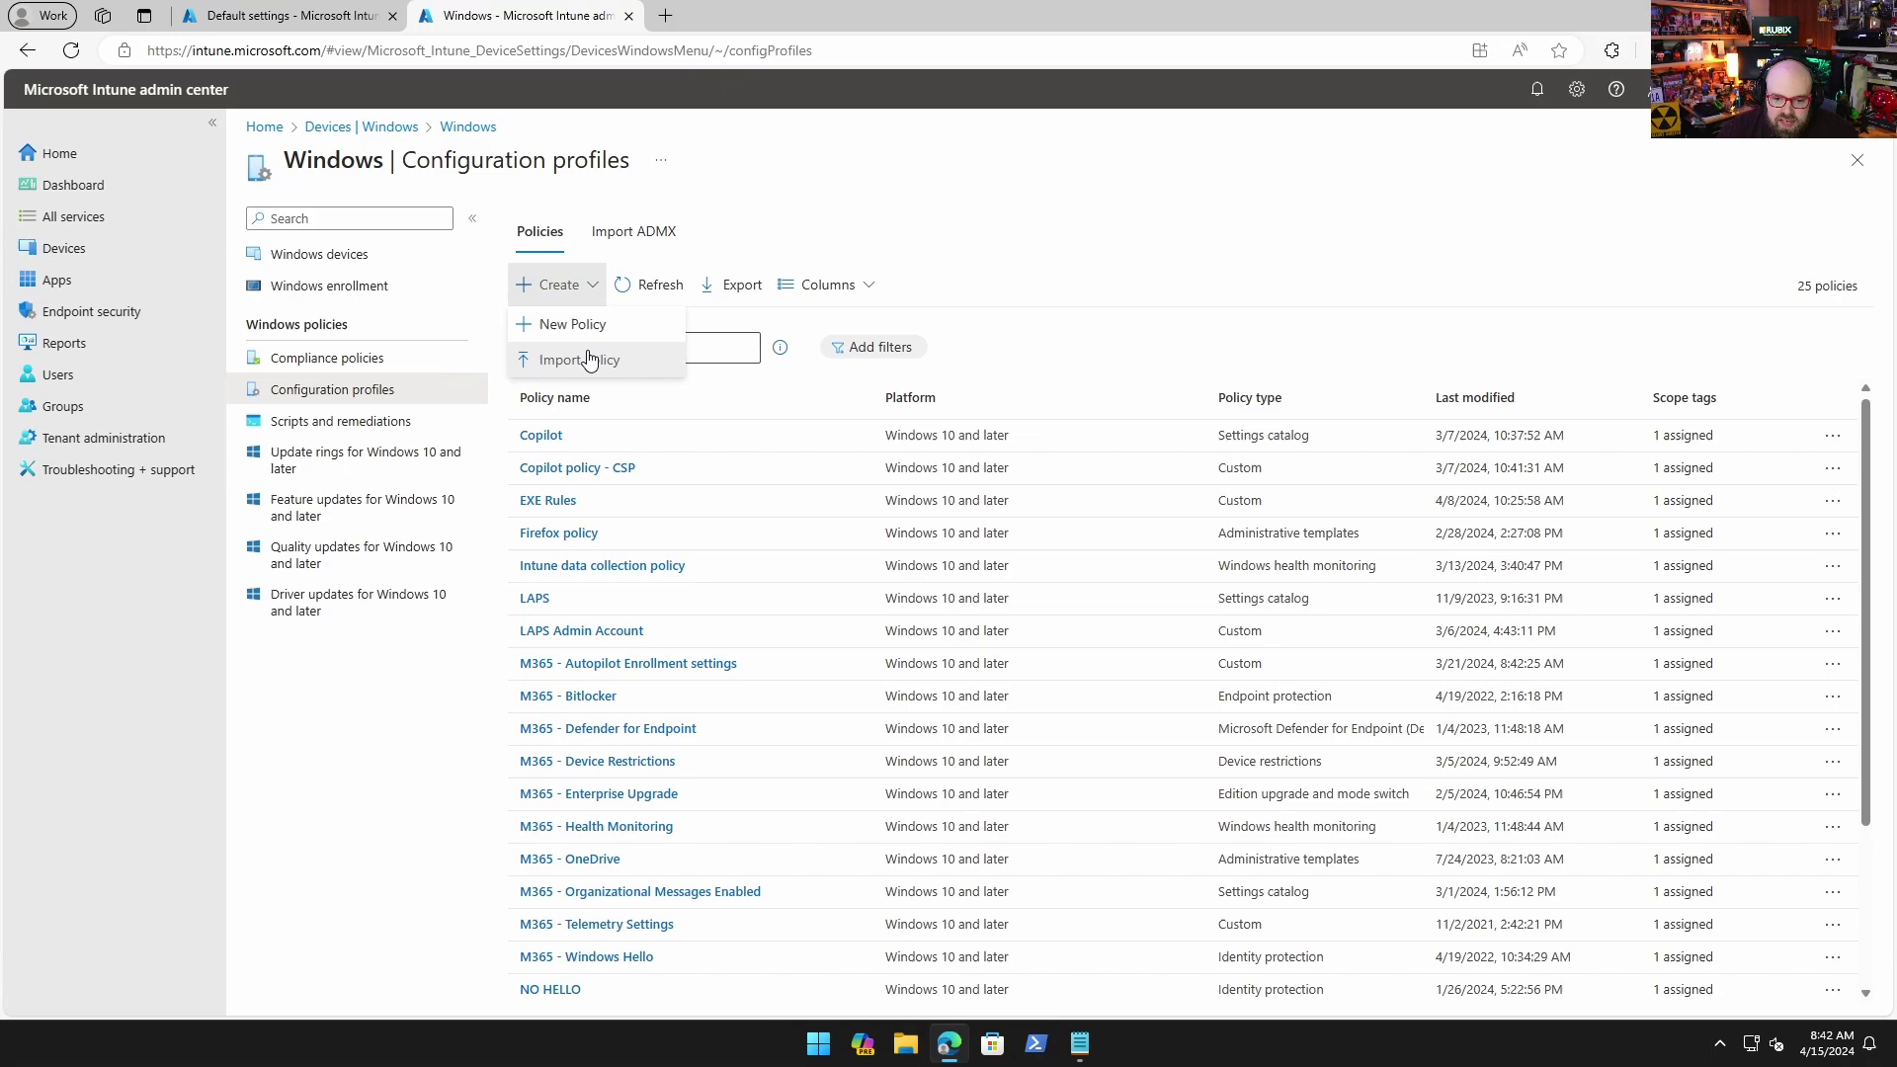
{"action": "right_click", "coordinate": [590, 327]}
{"action": "left_click", "coordinate": [548, 329]}
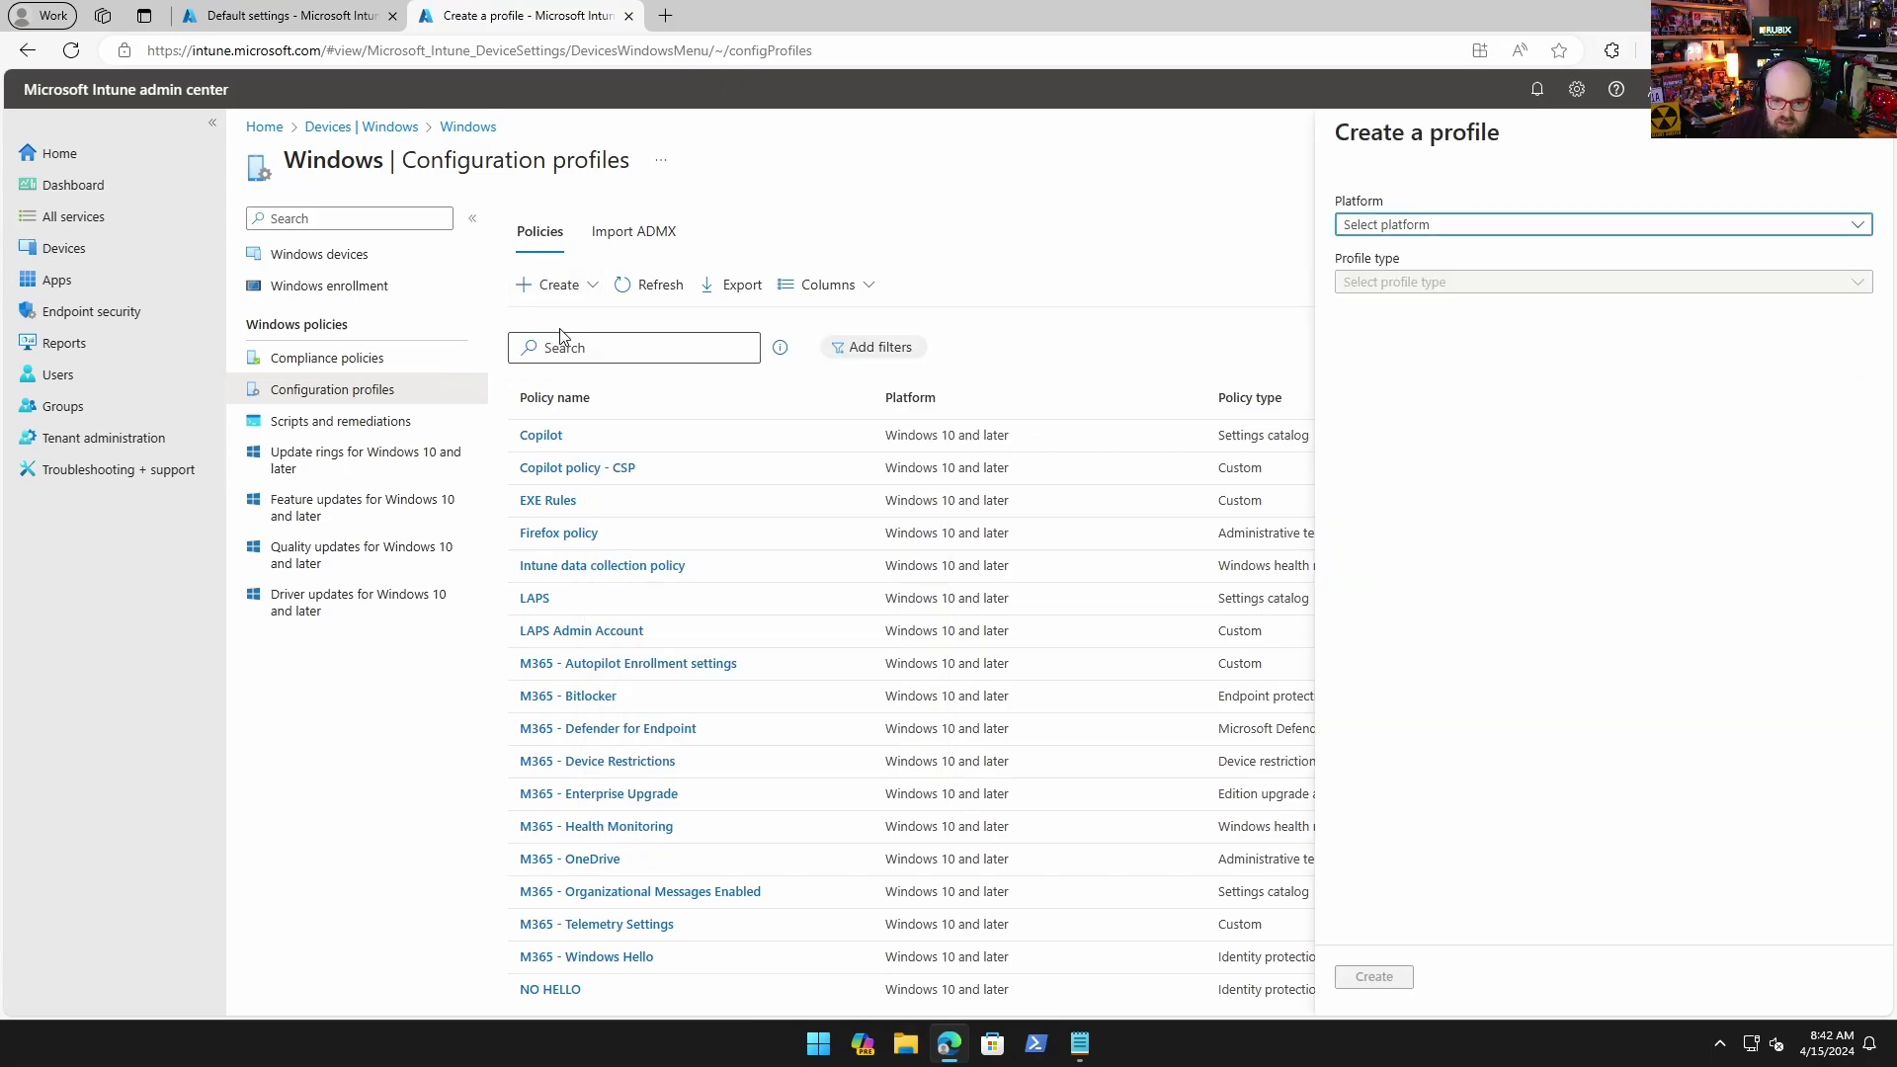
- Choose platform Windows 10 and later, profile type Templates, and the Device restrictions template
{"action": "left_click", "coordinate": [1452, 226]}
{"action": "left_click", "coordinate": [1443, 252]}
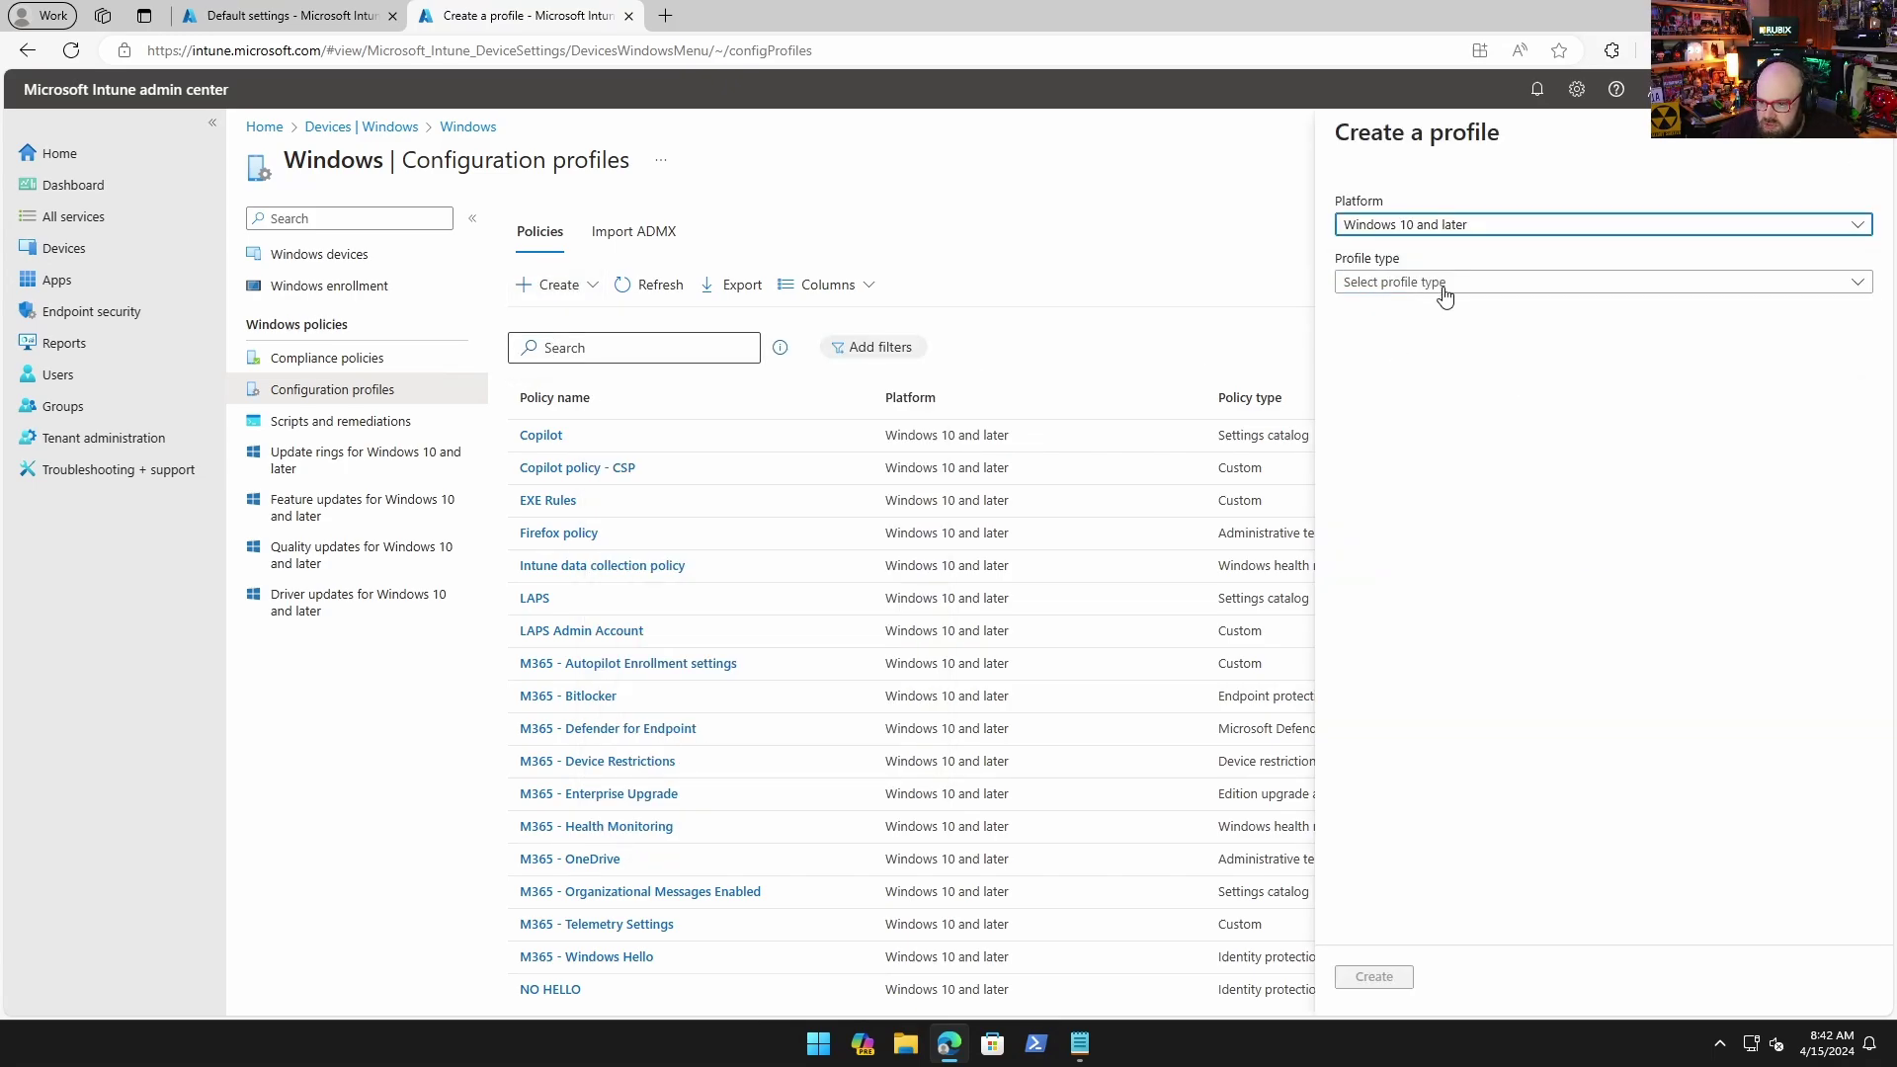
{"action": "left_click", "coordinate": [1444, 284]}
{"action": "left_click", "coordinate": [1445, 340]}
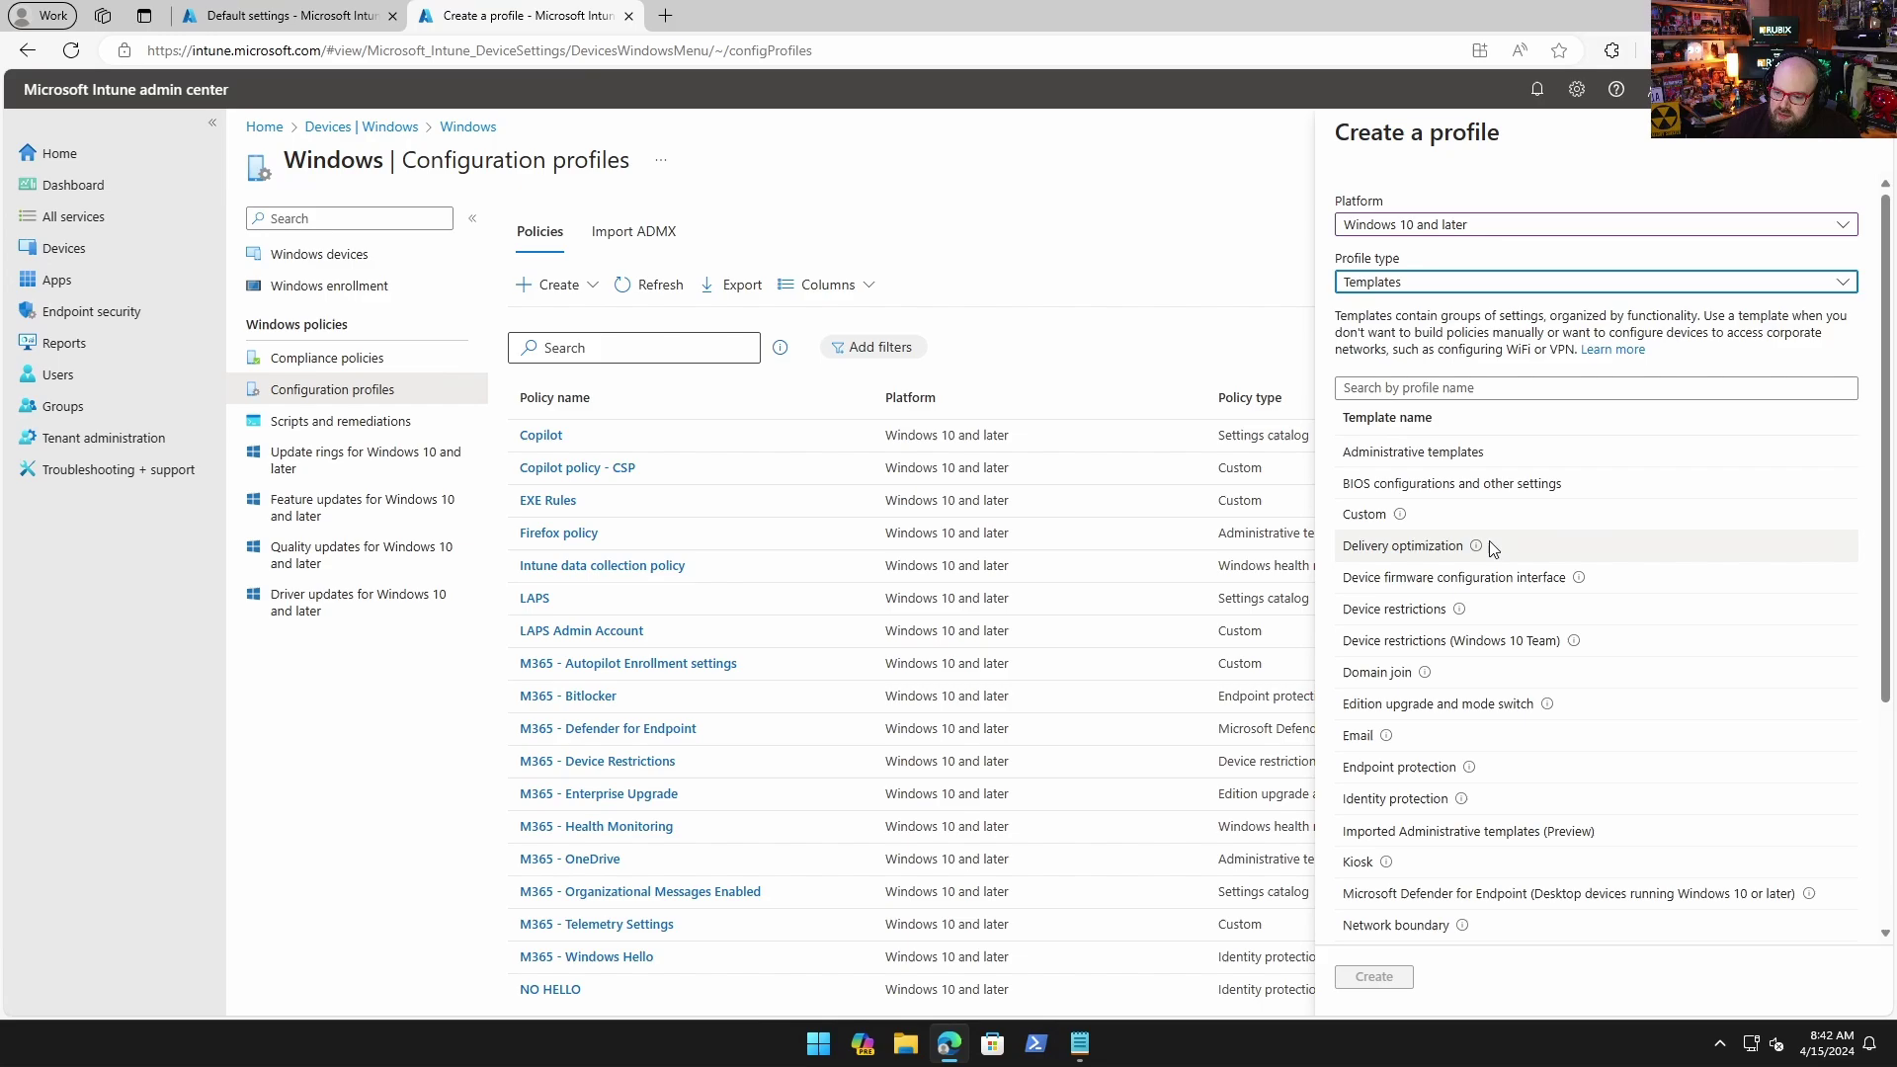
{"action": "scroll", "coordinate": [1481, 548], "scroll_direction": "down", "scroll_amount": 1}
{"action": "scroll", "coordinate": [1481, 555], "scroll_direction": "down", "scroll_amount": 1}
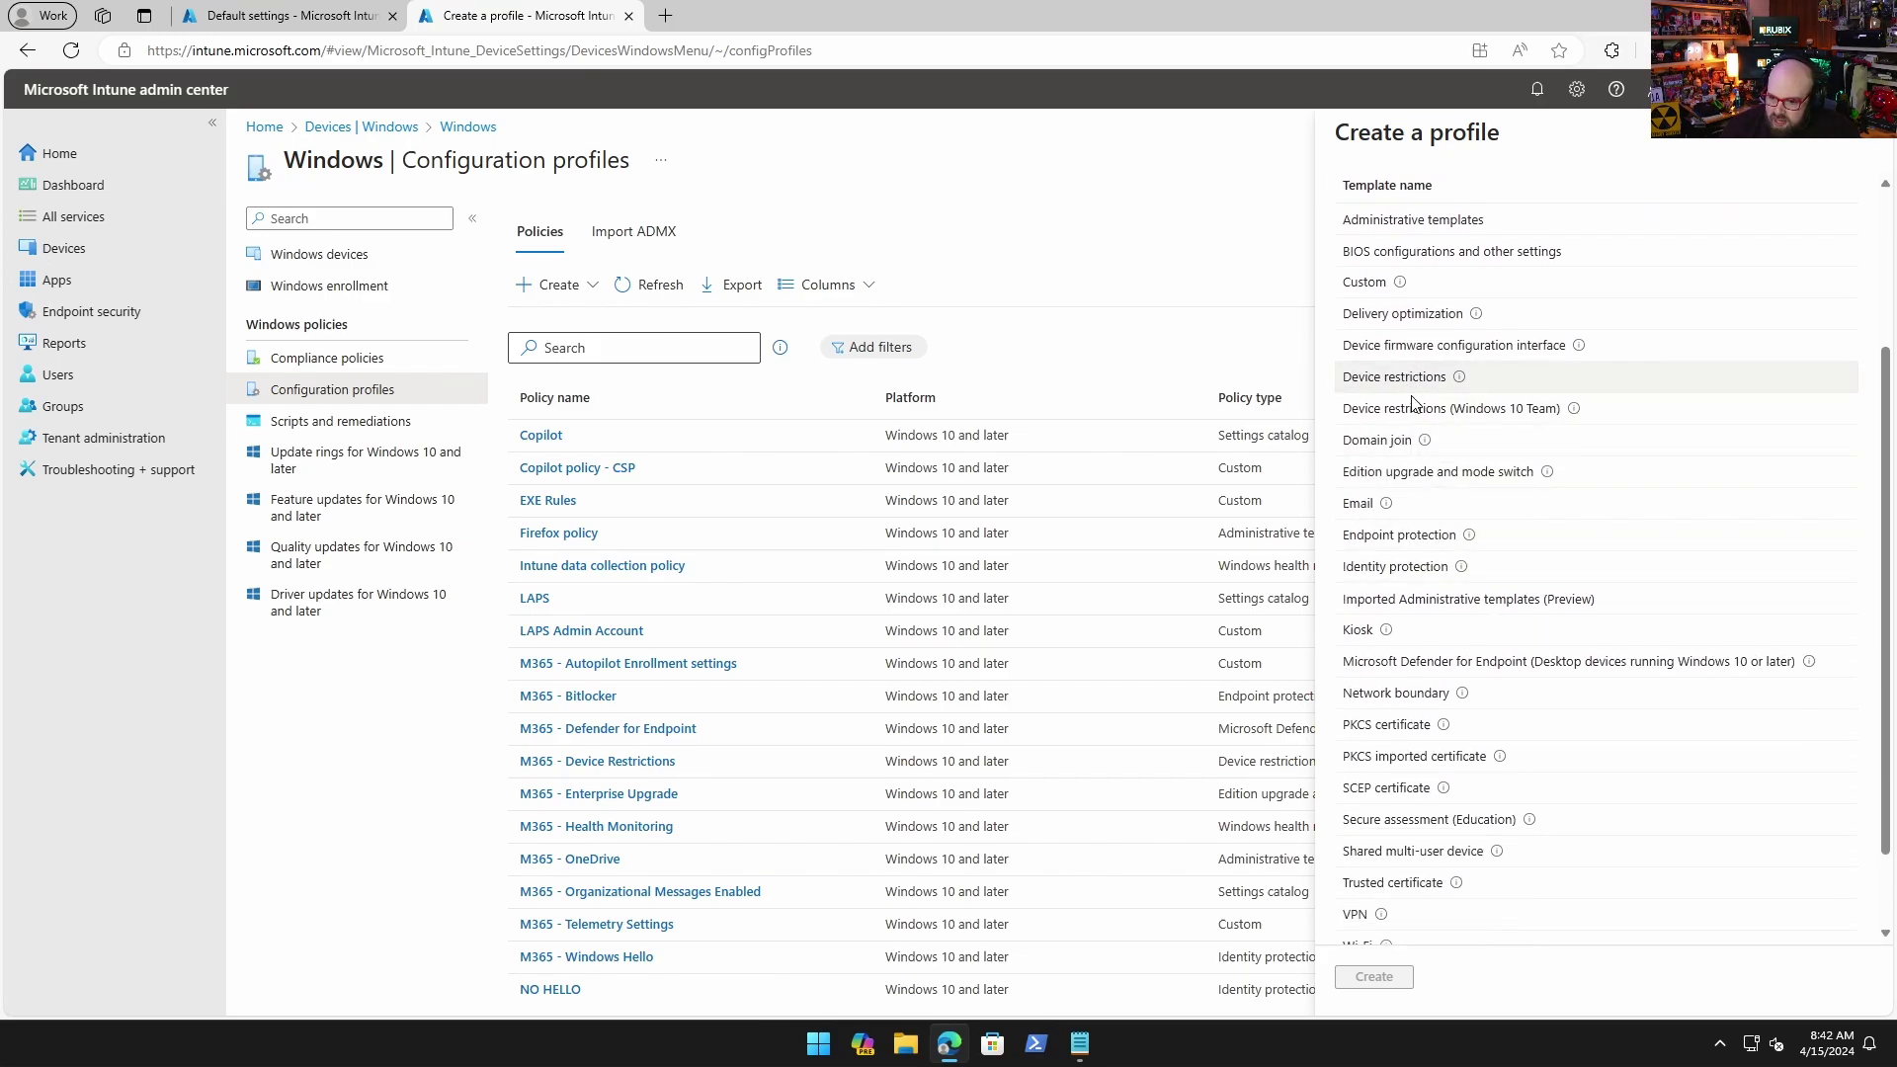
{"action": "left_click", "coordinate": [1383, 377]}
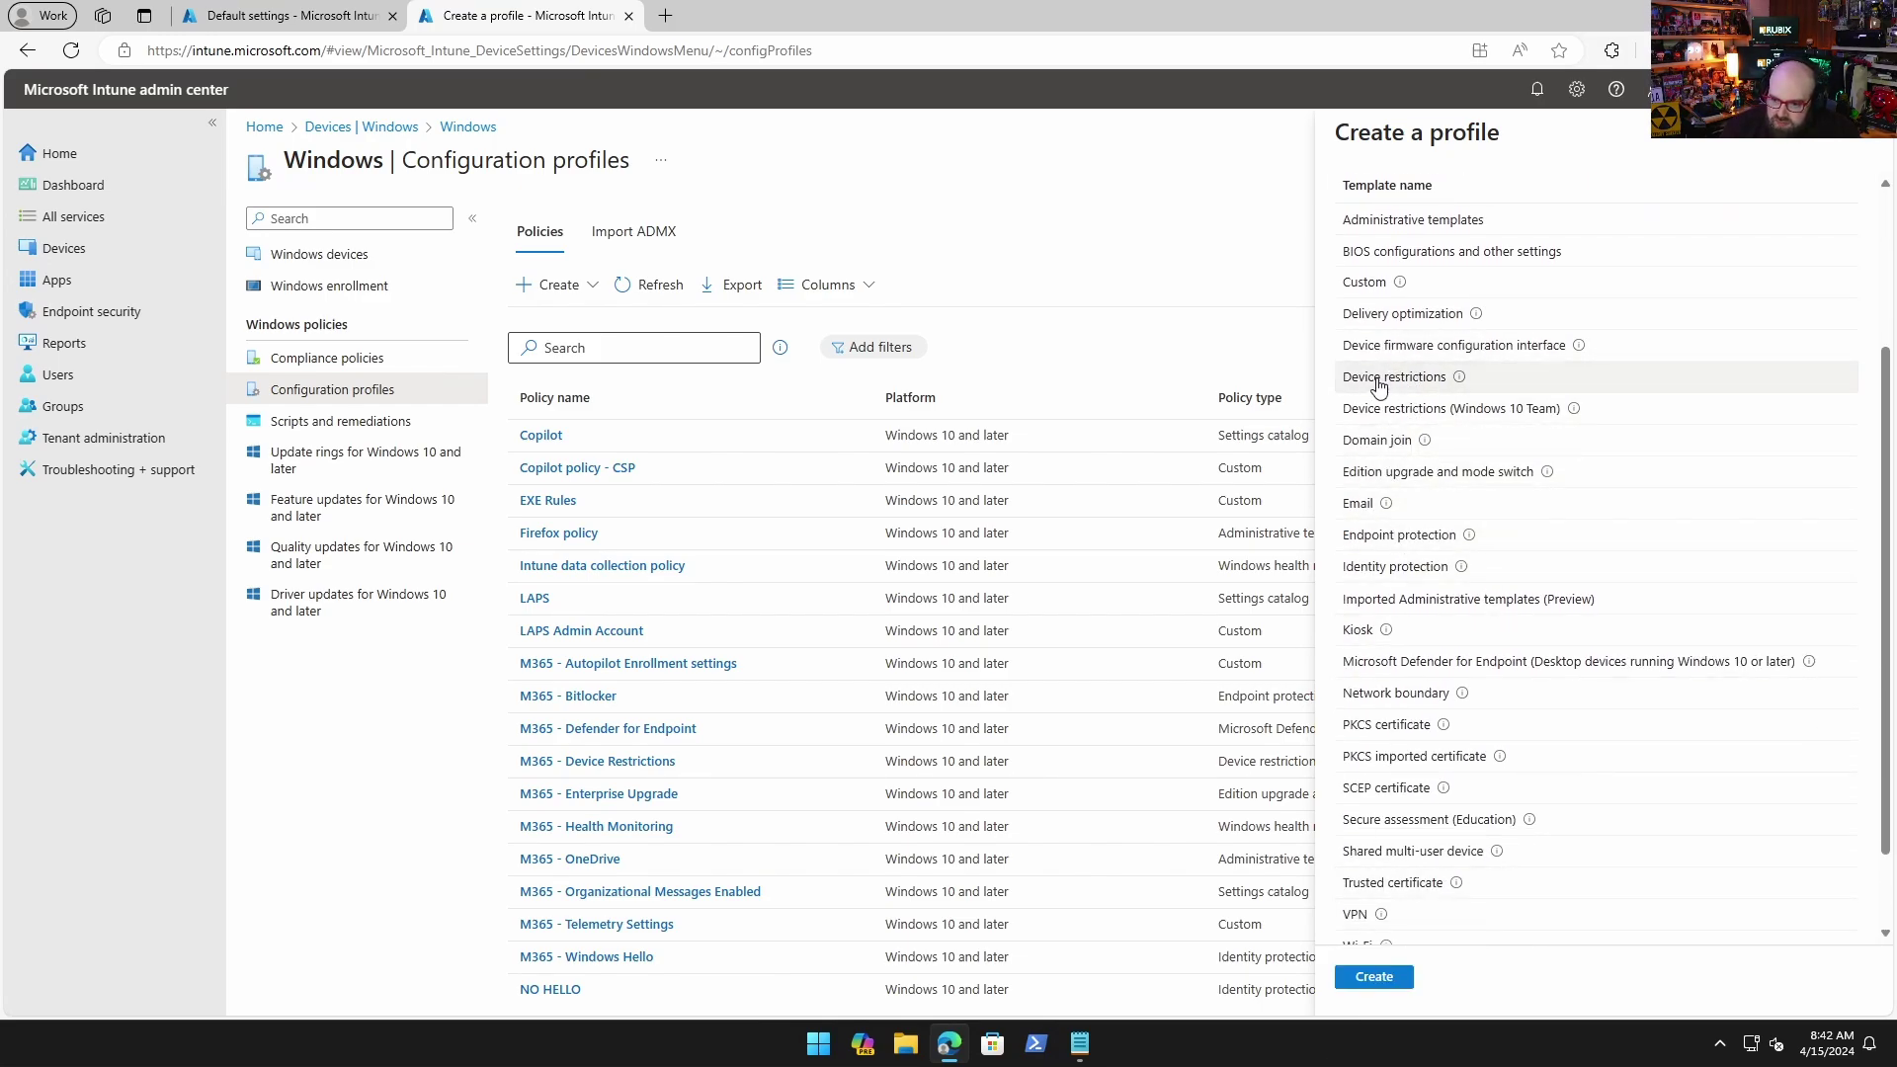
- Create the Device restrictions profile, name it 'Test Policy', and continue to Configuration settings
{"action": "left_click", "coordinate": [1374, 976]}
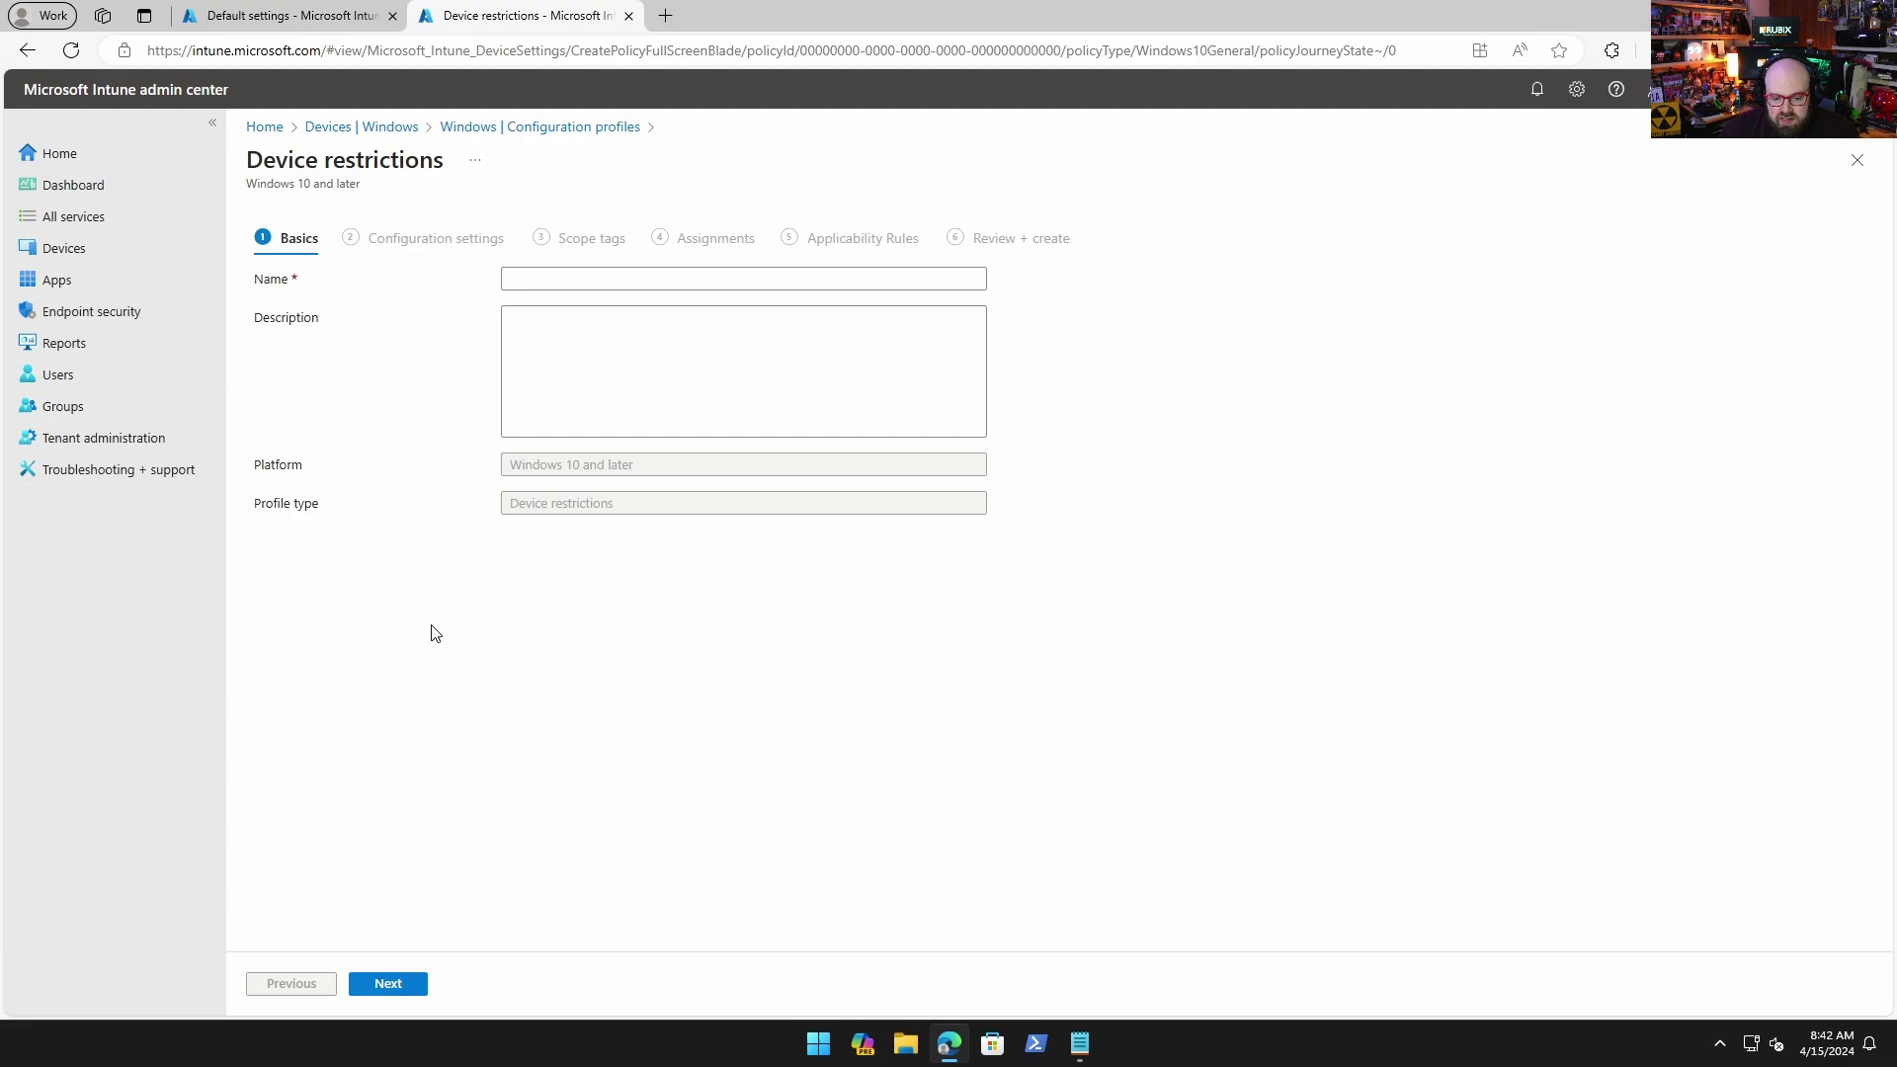
{"action": "left_click", "coordinate": [592, 278]}
{"action": "type", "text": "Test Policy"}
{"action": "left_click", "coordinate": [382, 983]}
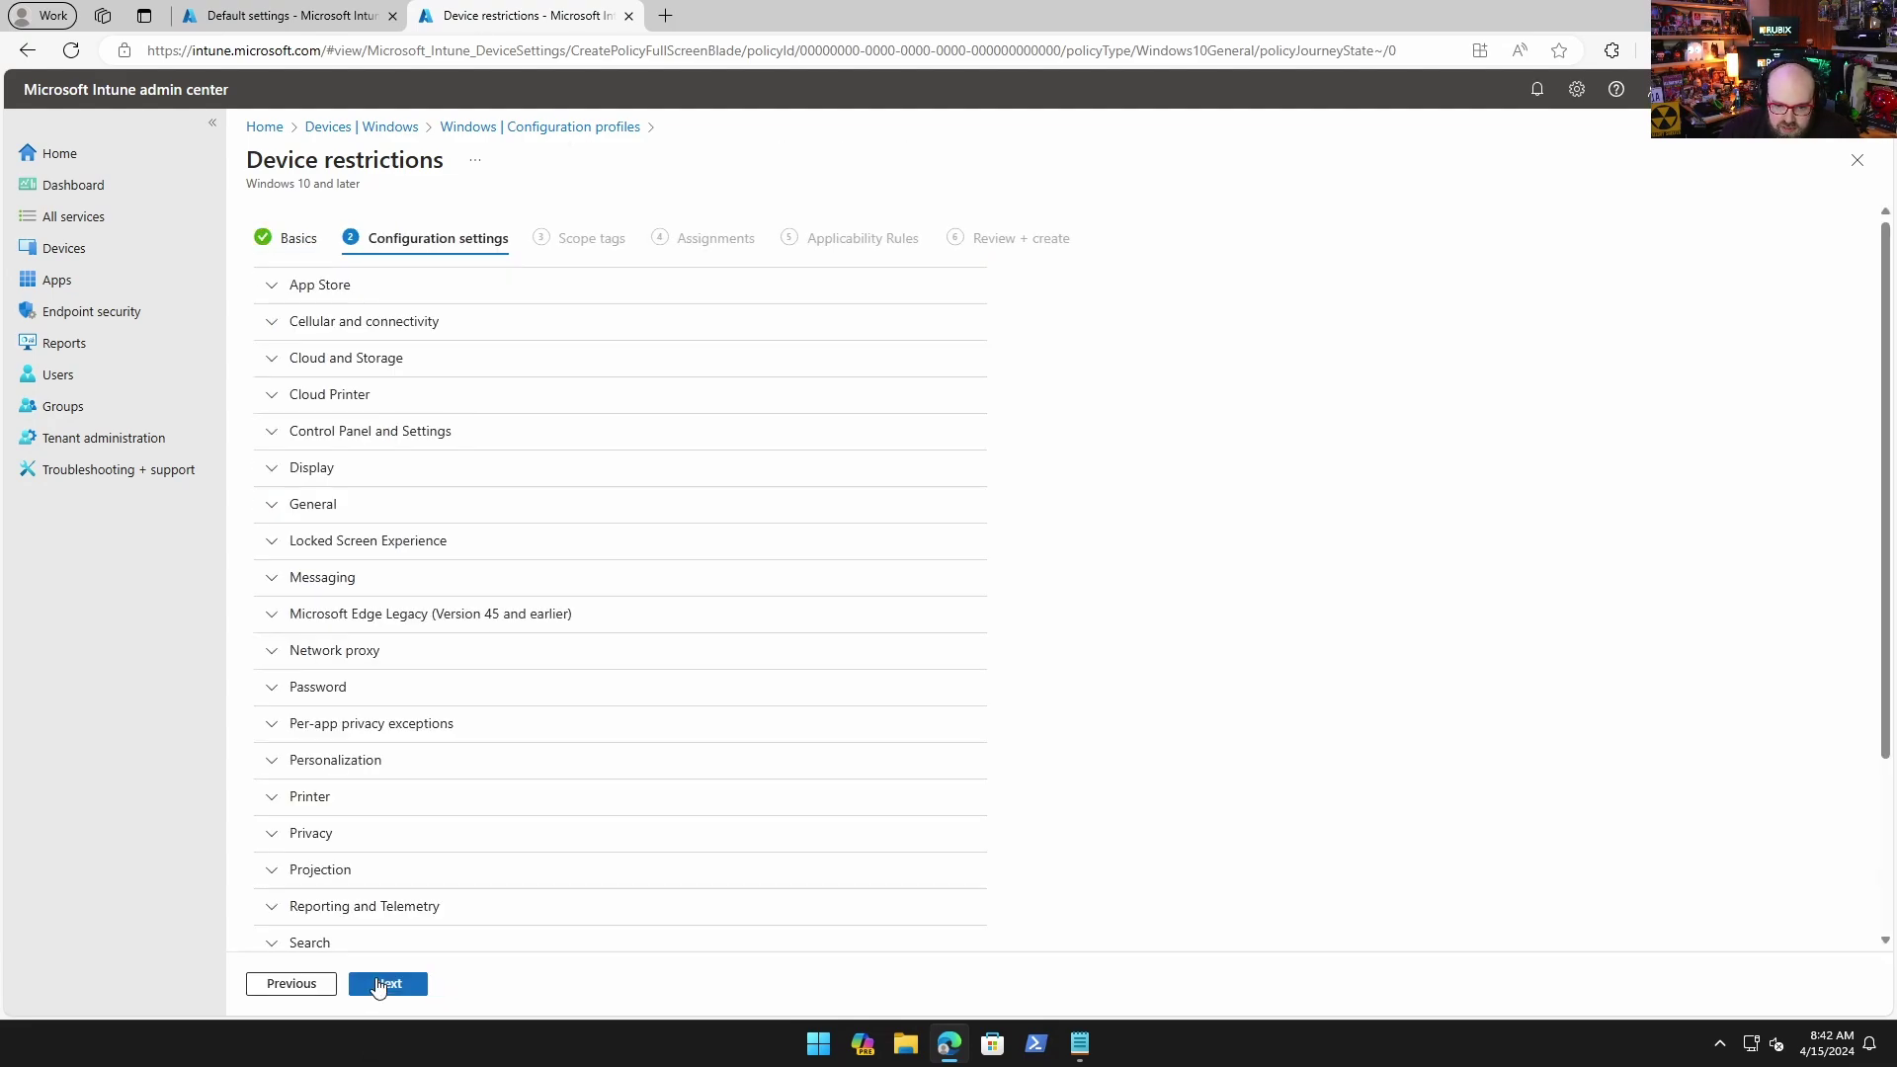
- Expand Cloud and Storage and General, then scroll through the restriction settings
{"action": "left_click", "coordinate": [350, 361]}
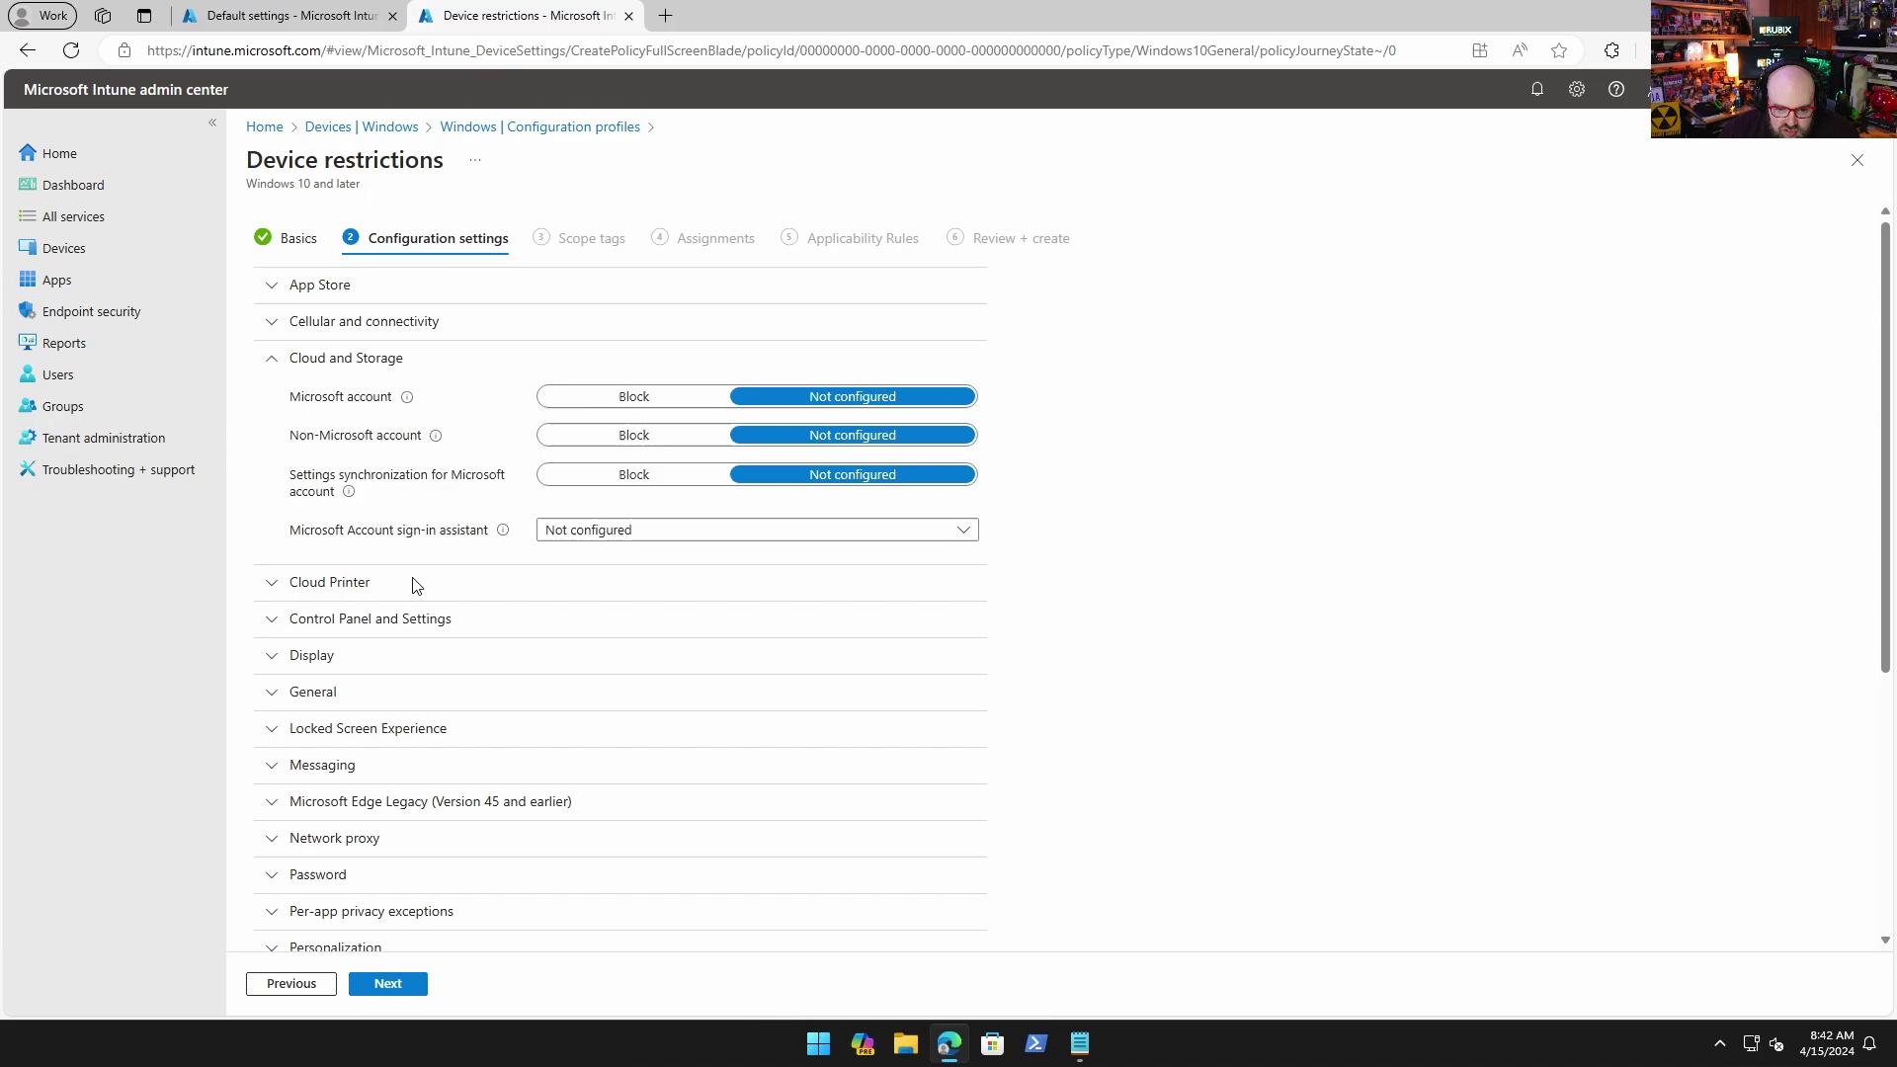
{"action": "left_click", "coordinate": [366, 693]}
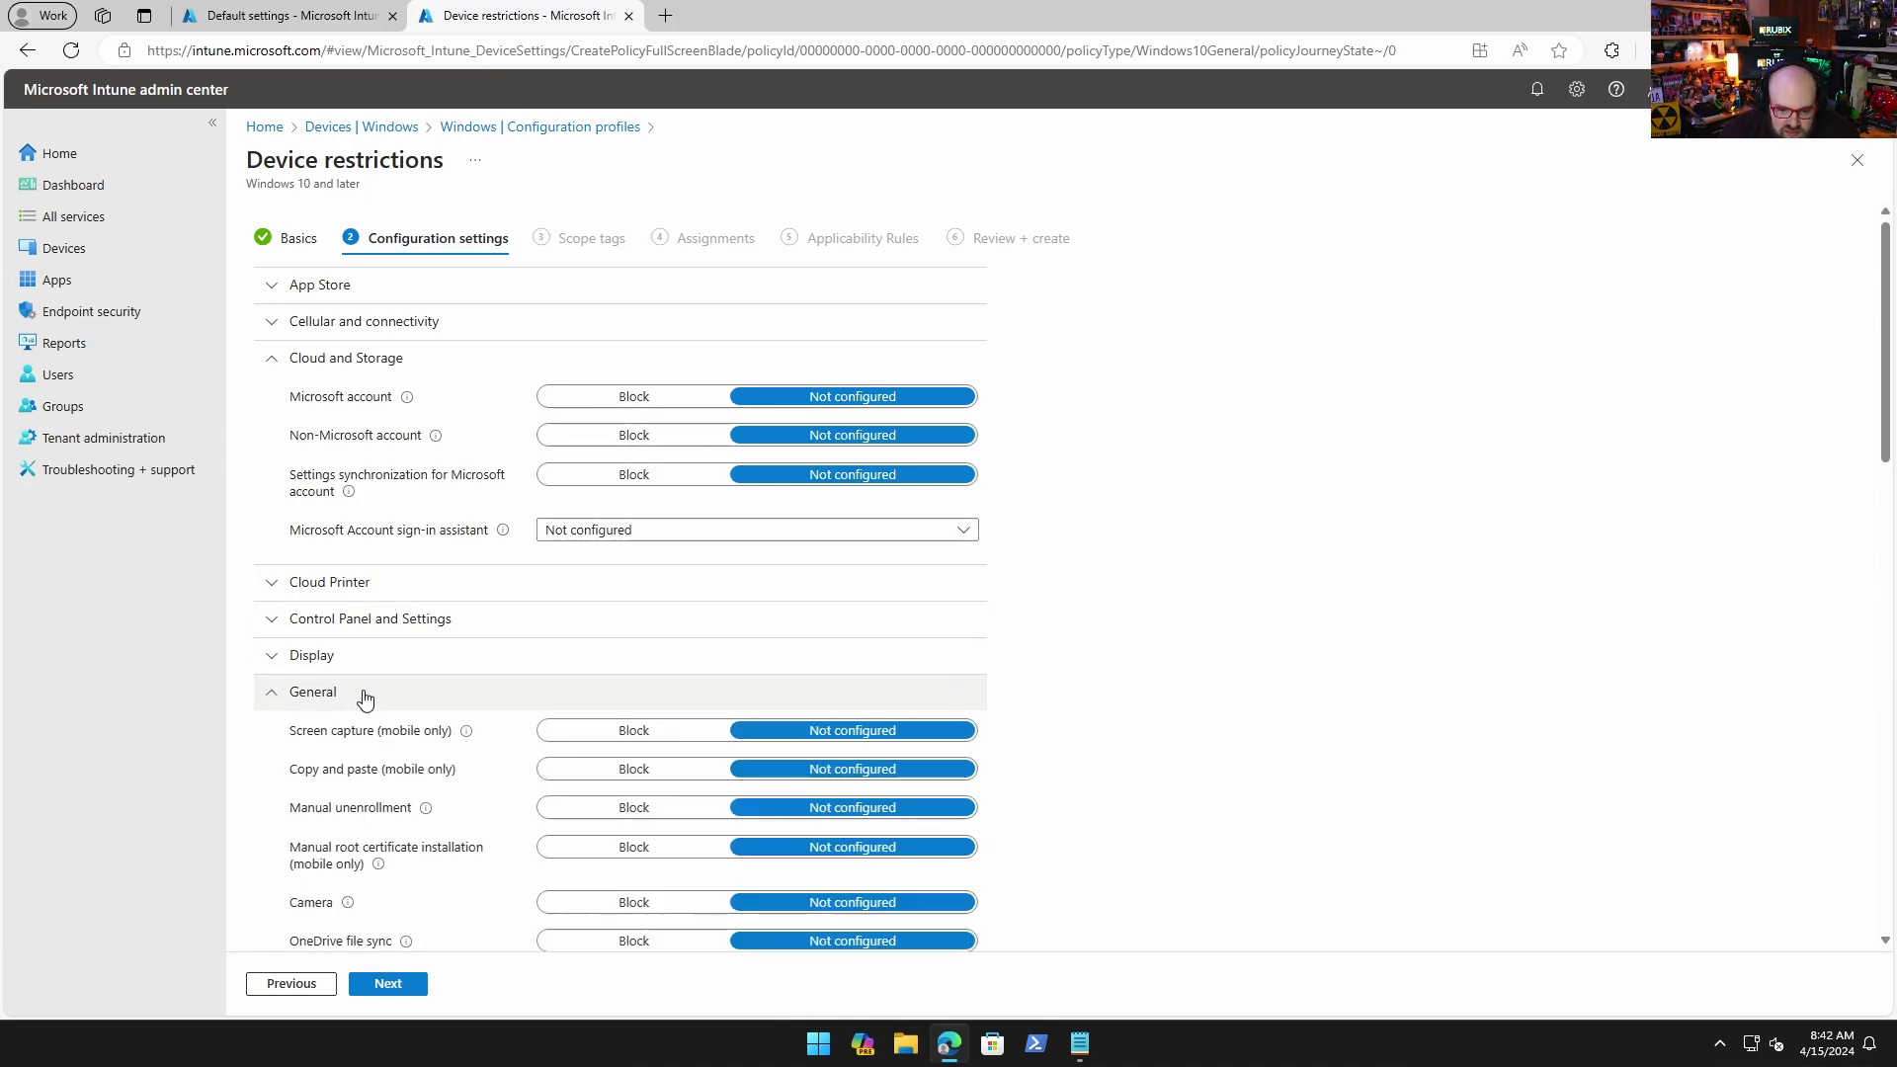
{"action": "scroll", "coordinate": [365, 694], "scroll_direction": "down", "scroll_amount": 3}
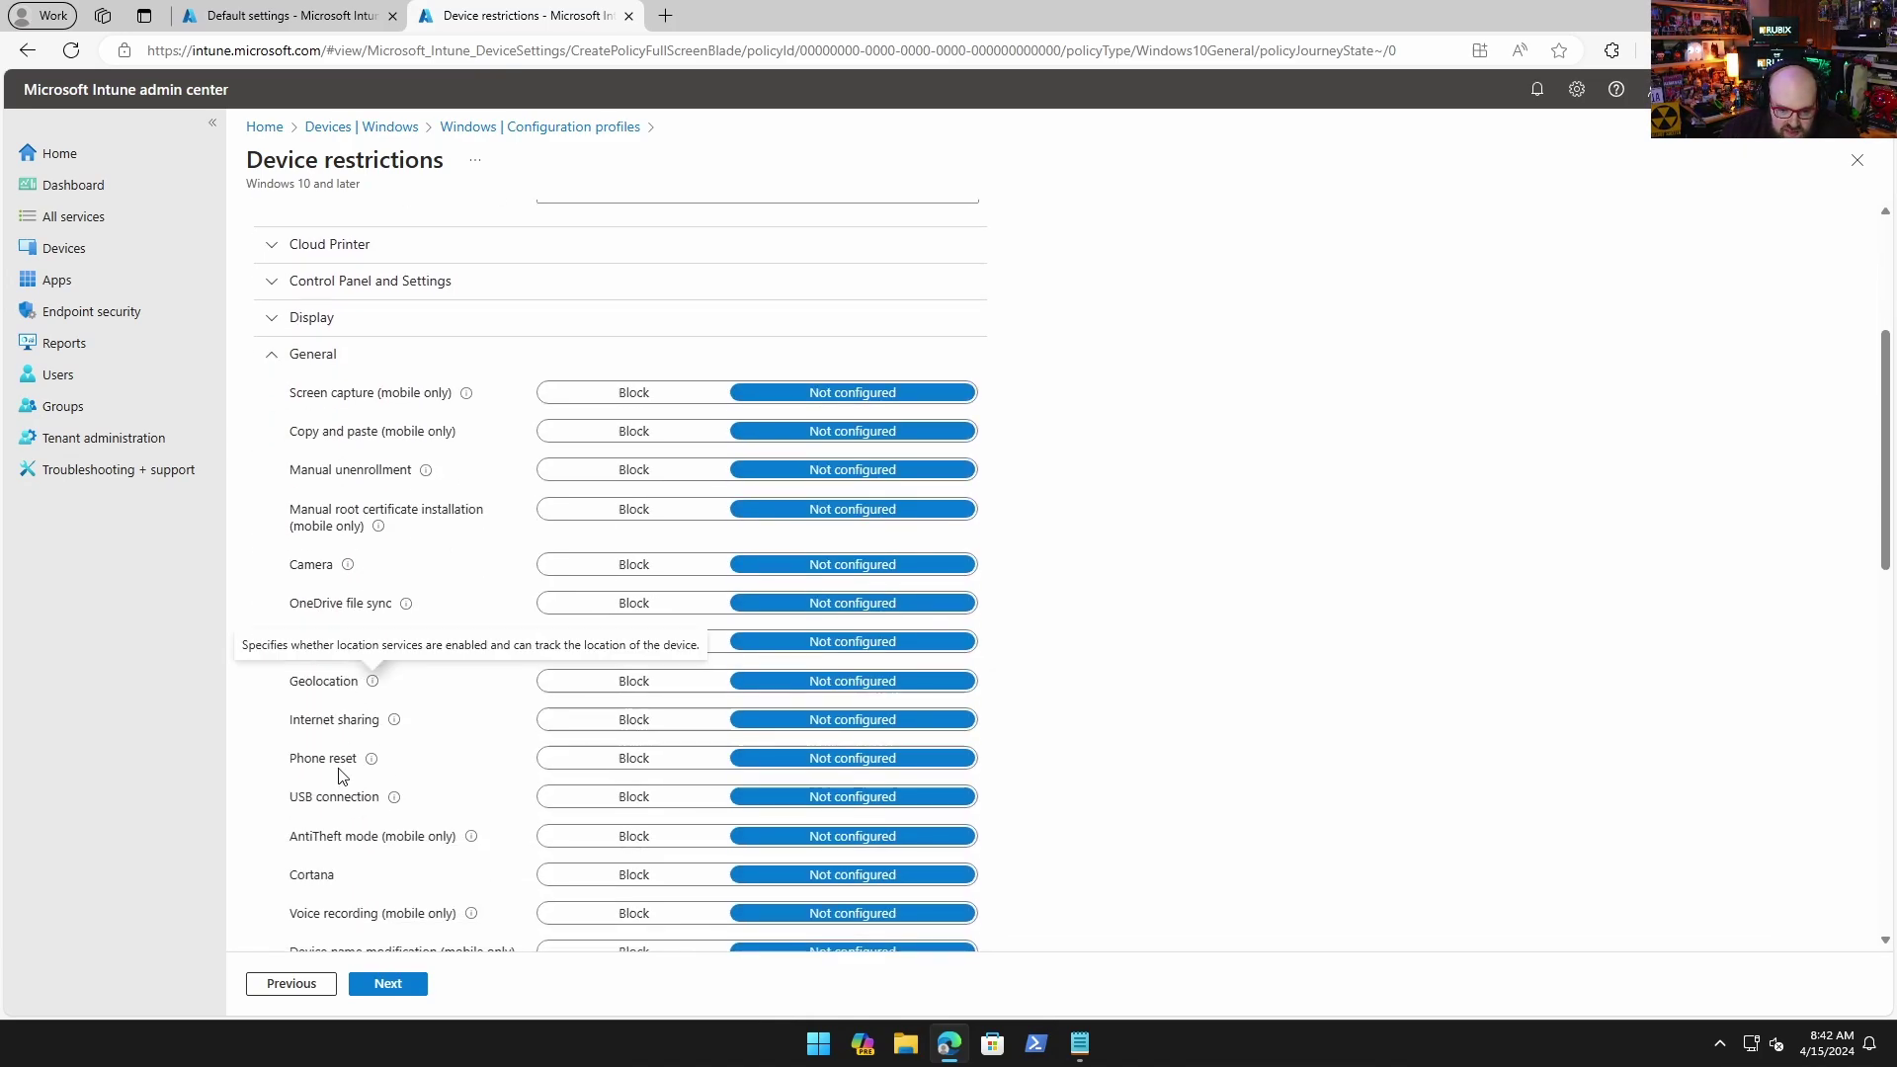
{"action": "scroll", "coordinate": [329, 879], "scroll_direction": "down", "scroll_amount": 5}
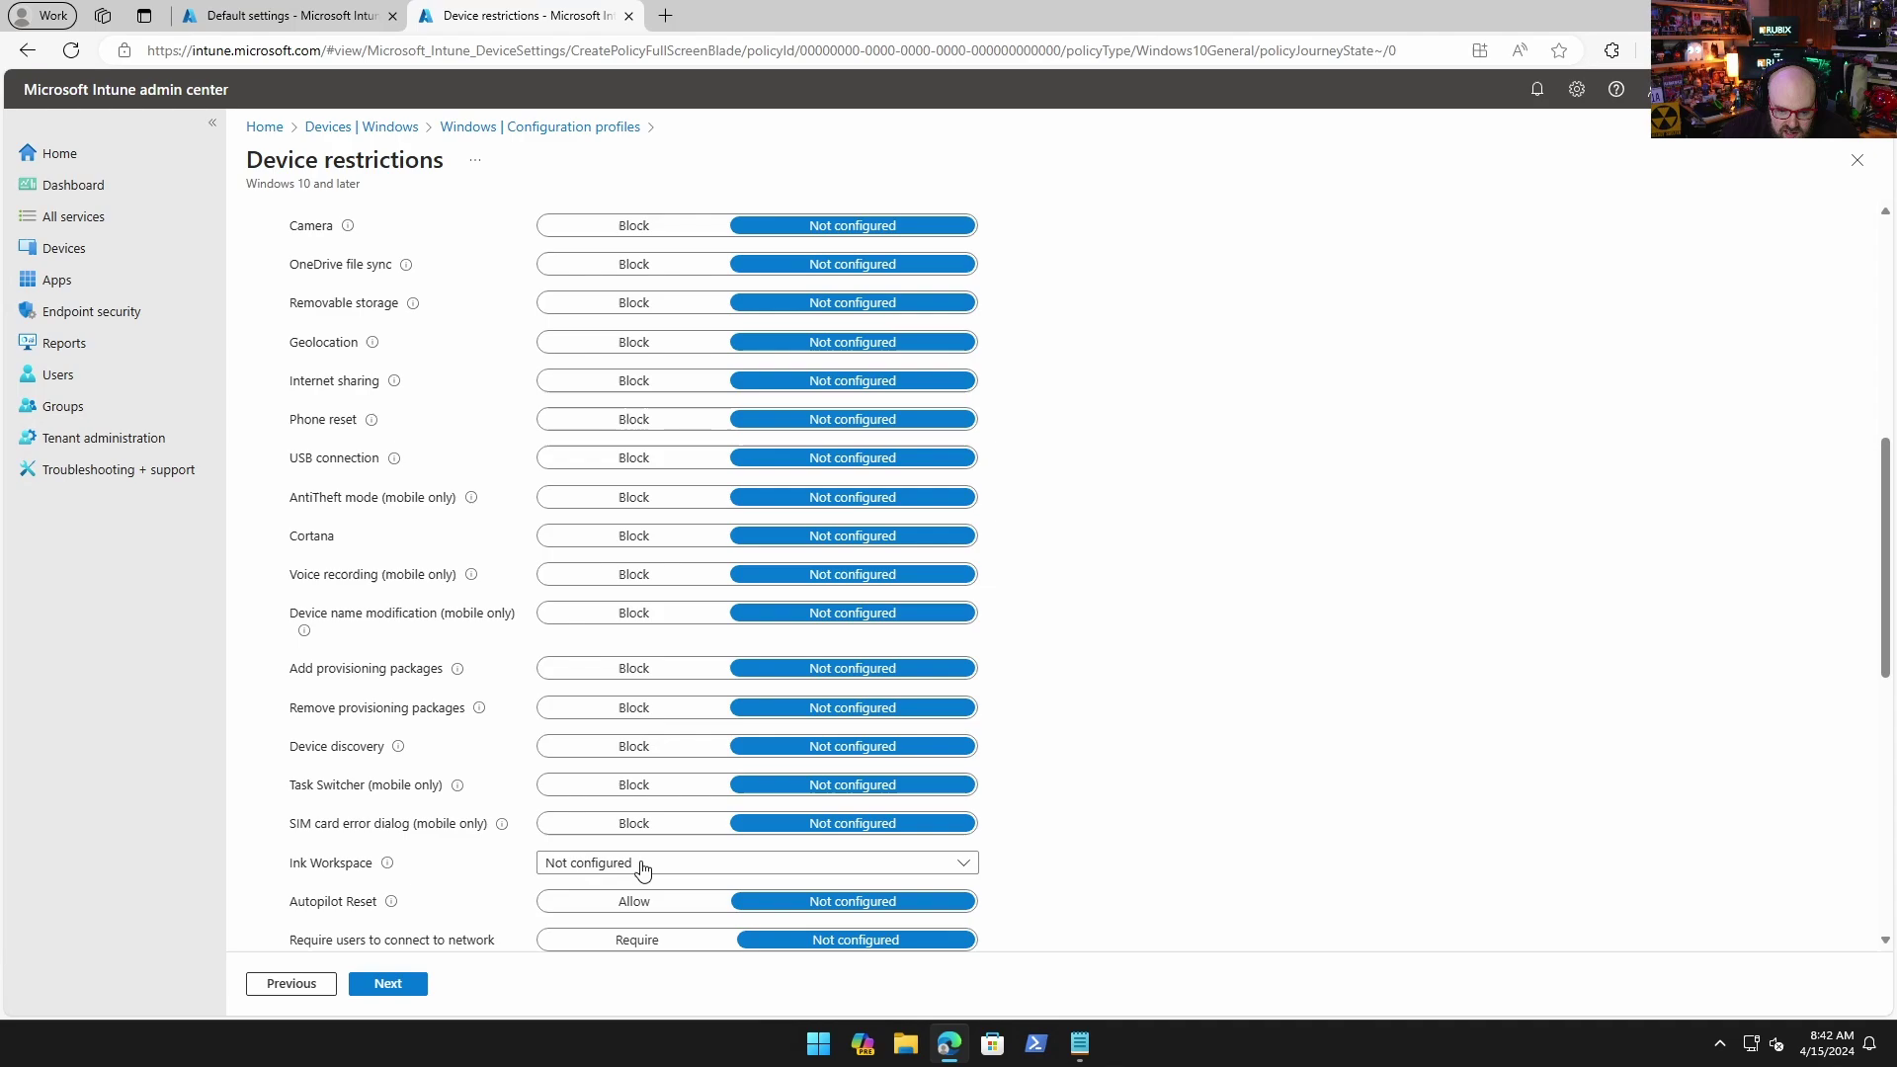
{"action": "scroll", "coordinate": [1164, 860], "scroll_direction": "down", "scroll_amount": 5}
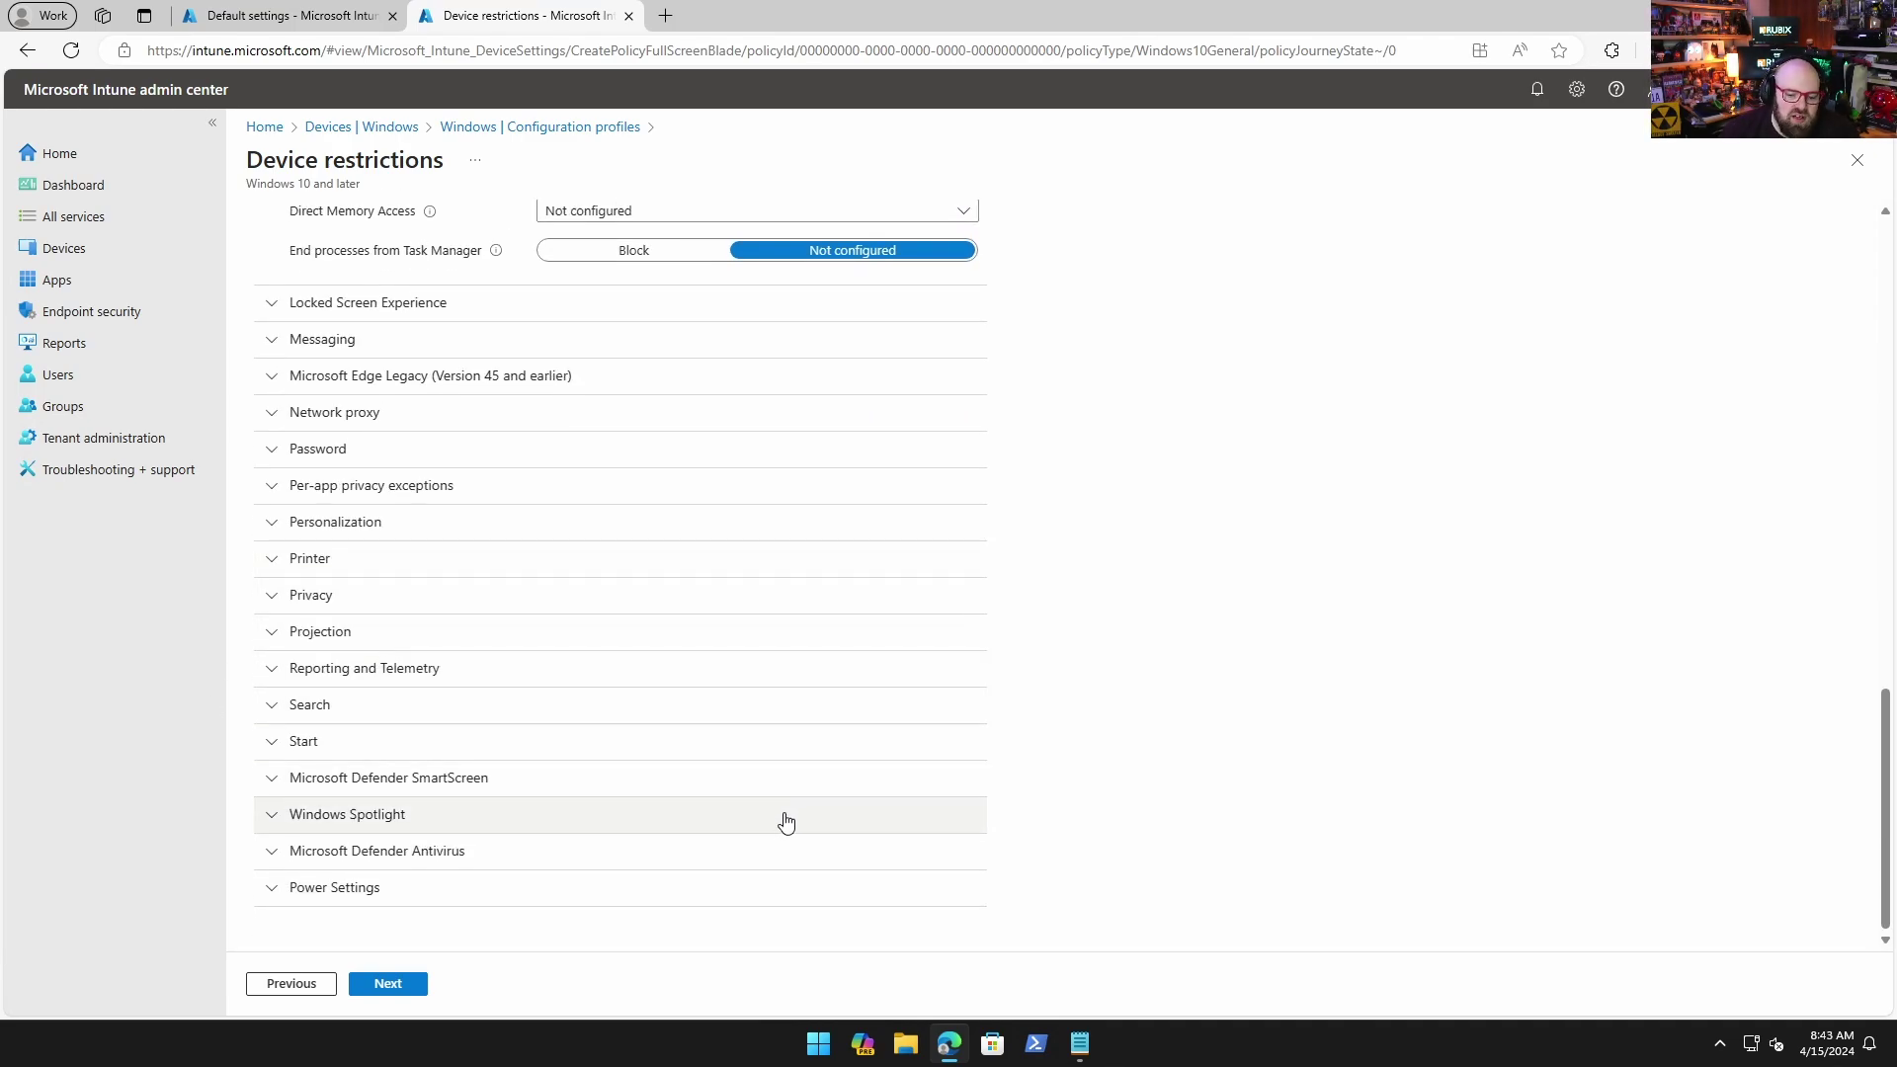
{"action": "scroll", "coordinate": [793, 807], "scroll_direction": "up", "scroll_amount": 1}
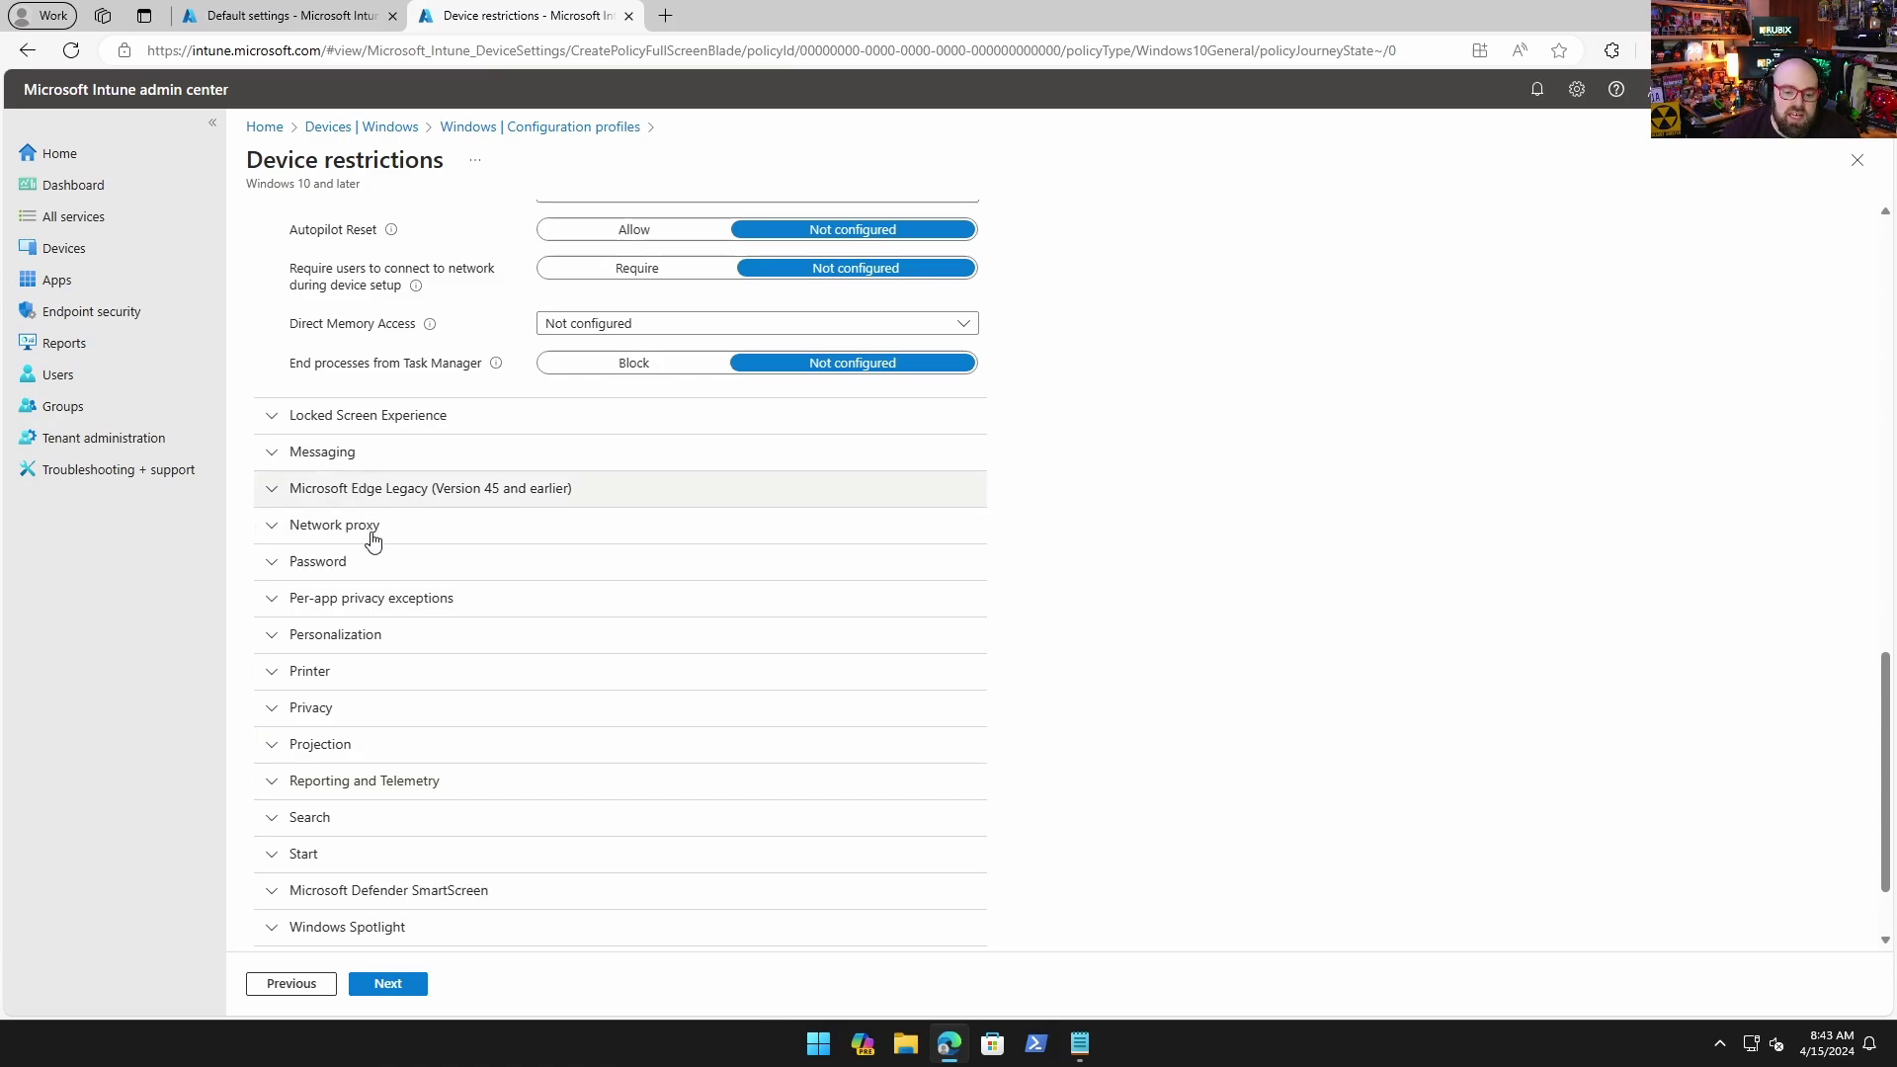
{"action": "scroll", "coordinate": [435, 664], "scroll_direction": "up", "scroll_amount": 13}
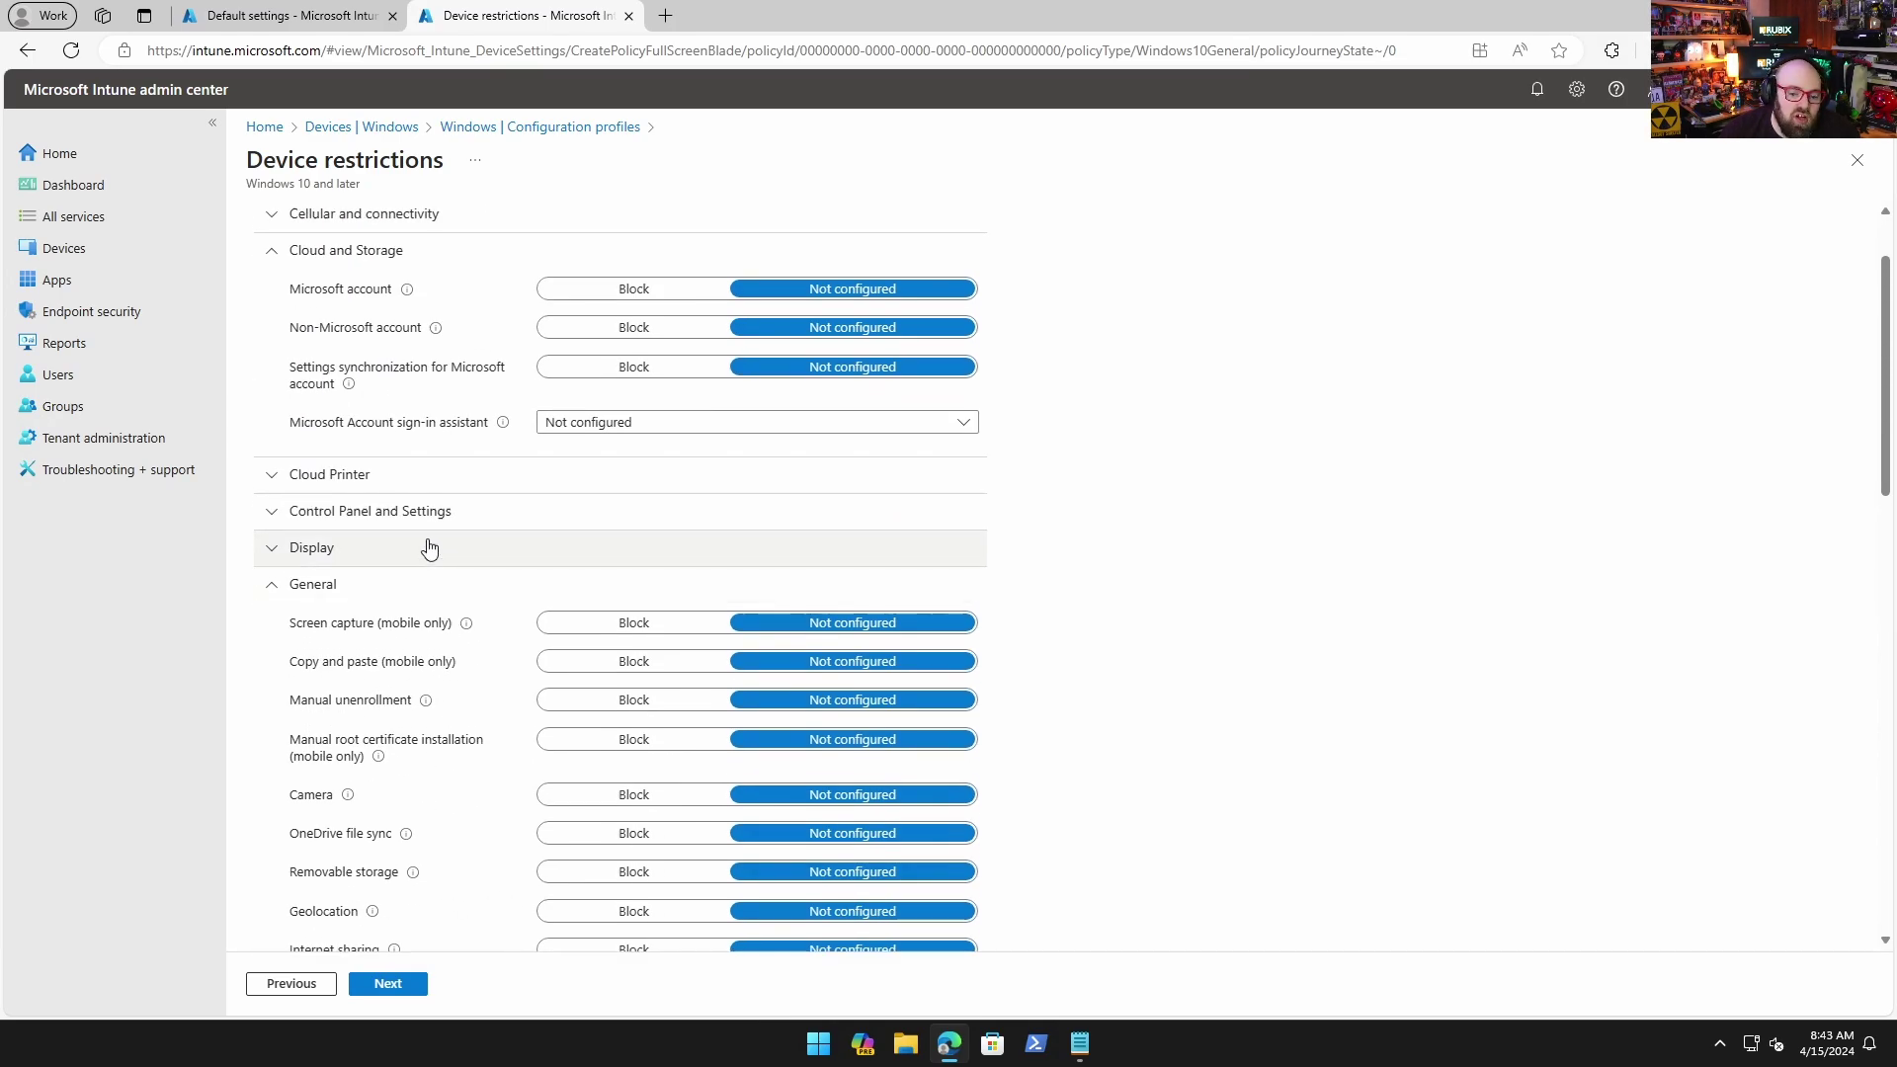
{"action": "scroll", "coordinate": [431, 509], "scroll_direction": "up", "scroll_amount": 1}
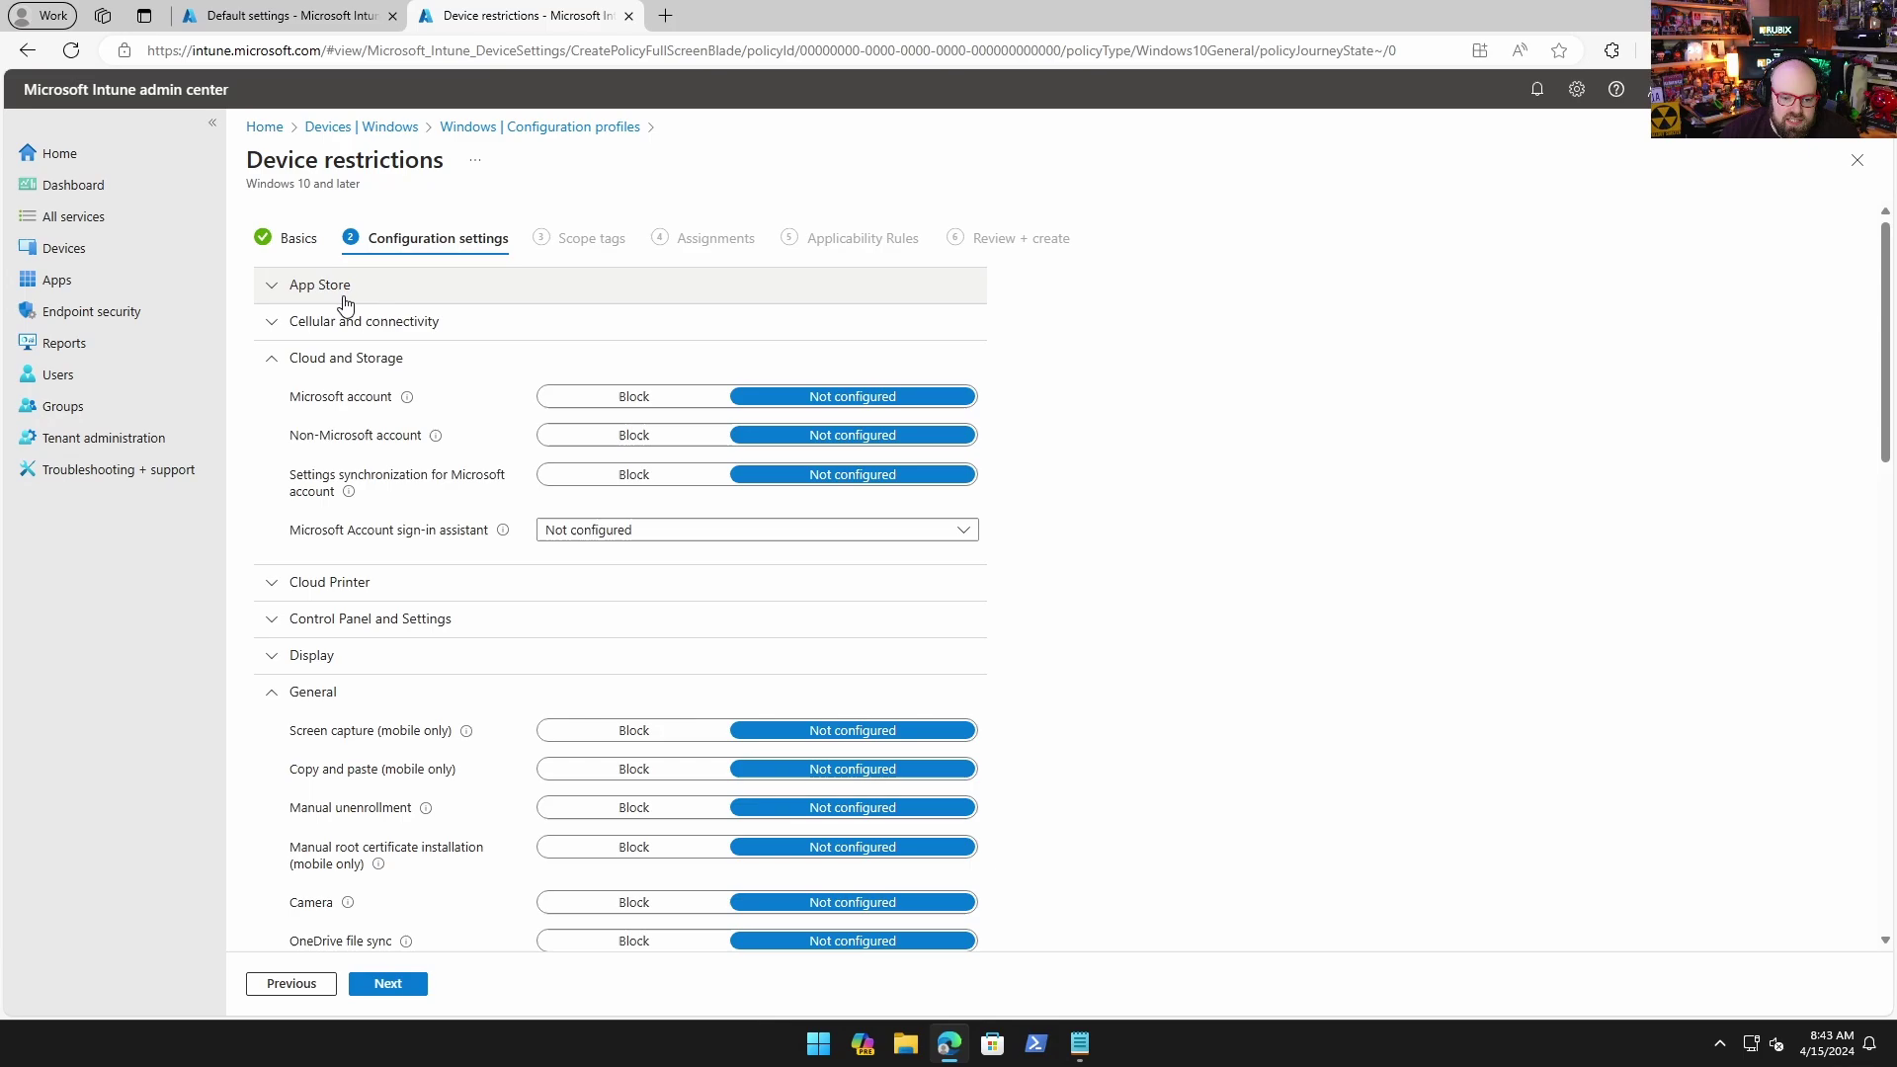
{"action": "scroll", "coordinate": [1270, 491], "scroll_direction": "down", "scroll_amount": 20}
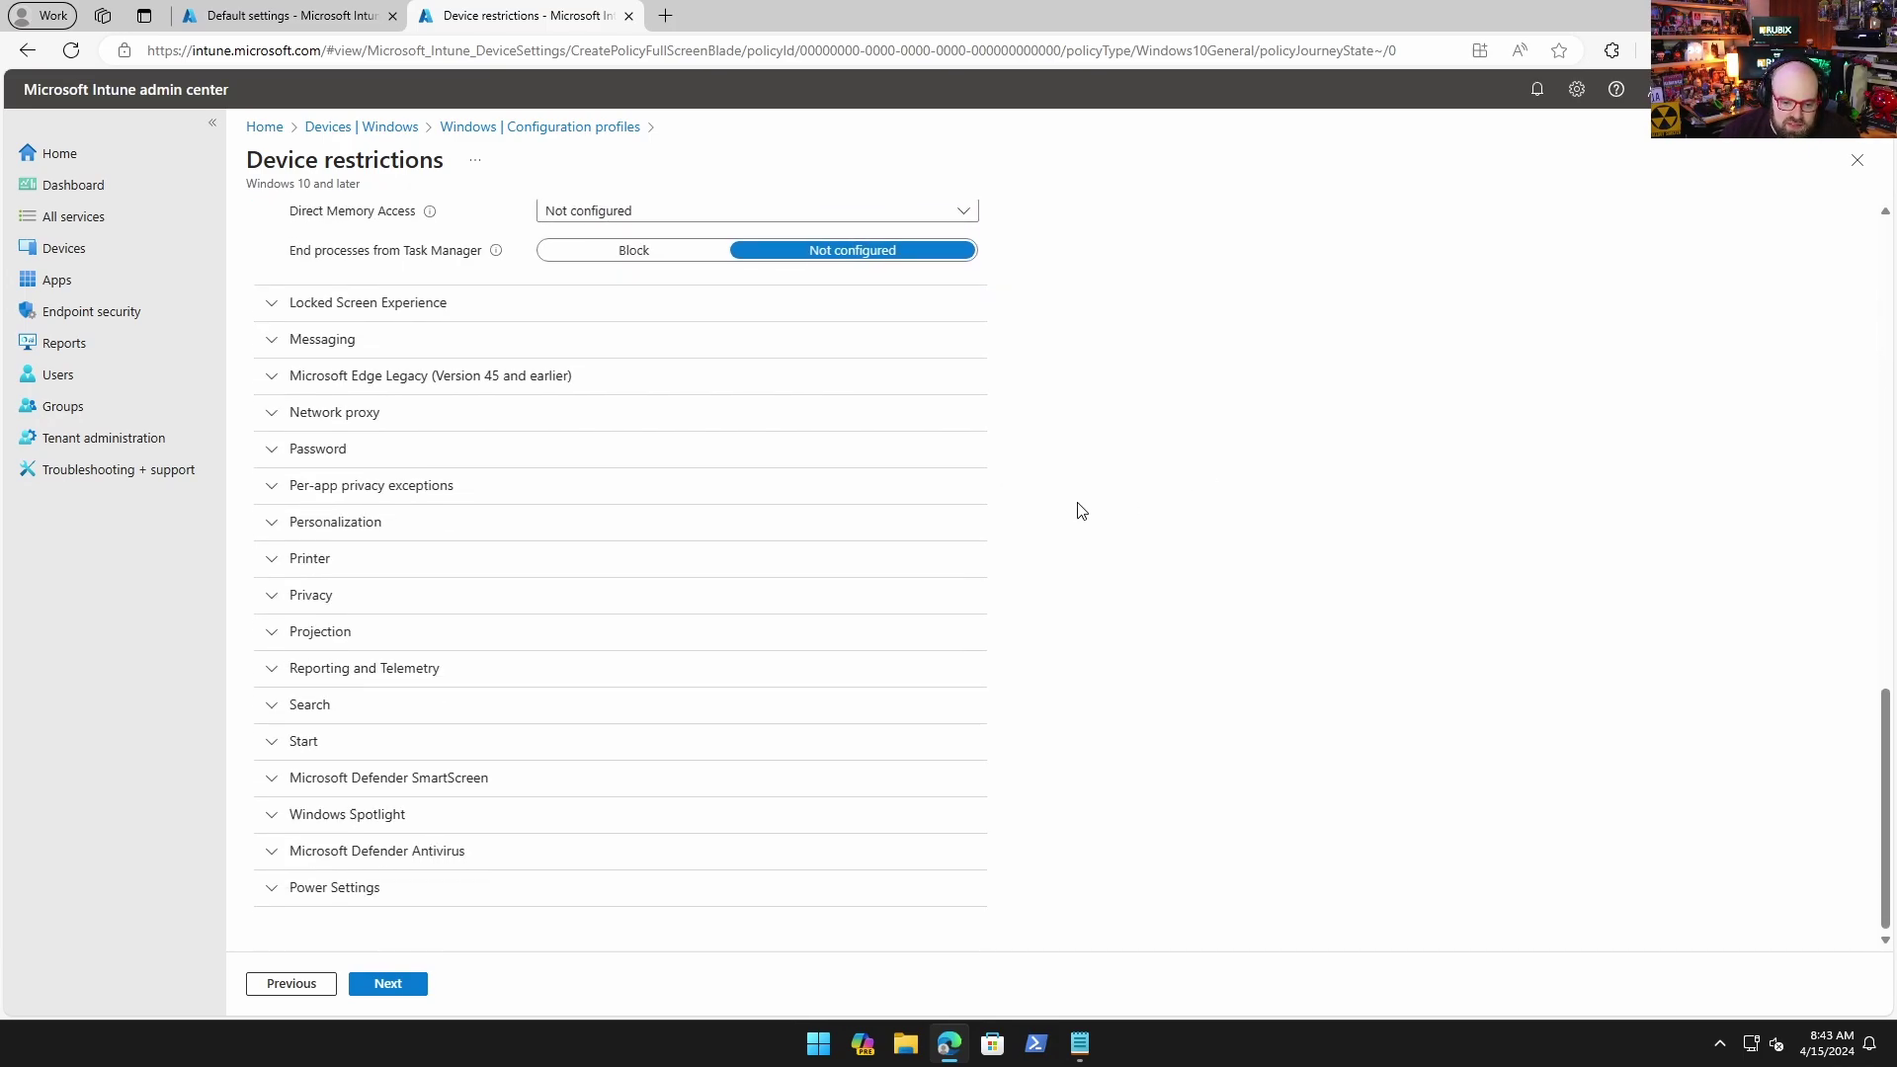
- Sort Default settings analytics by MDM support with unsupported first, and widen the Setting name column
{"action": "key", "text": "ctrl+shift+Tab"}
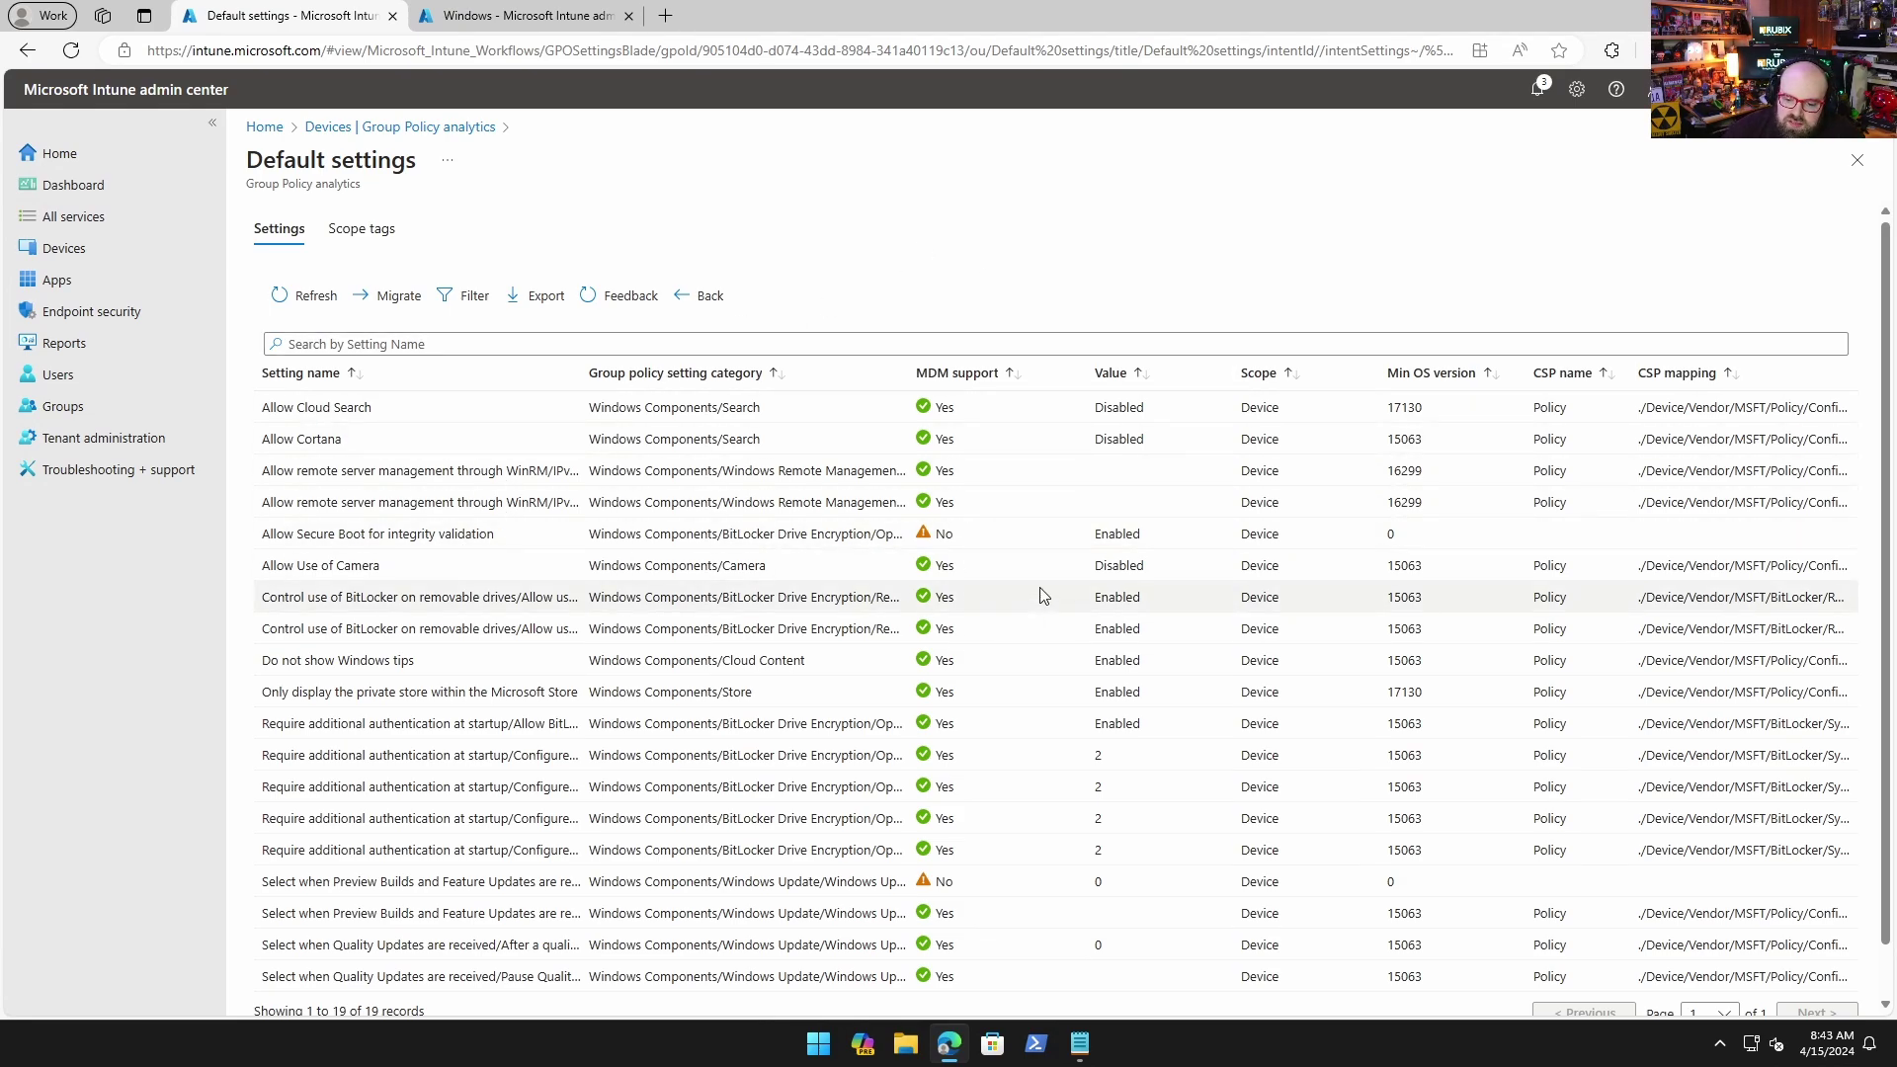
{"action": "left_click", "coordinate": [983, 380]}
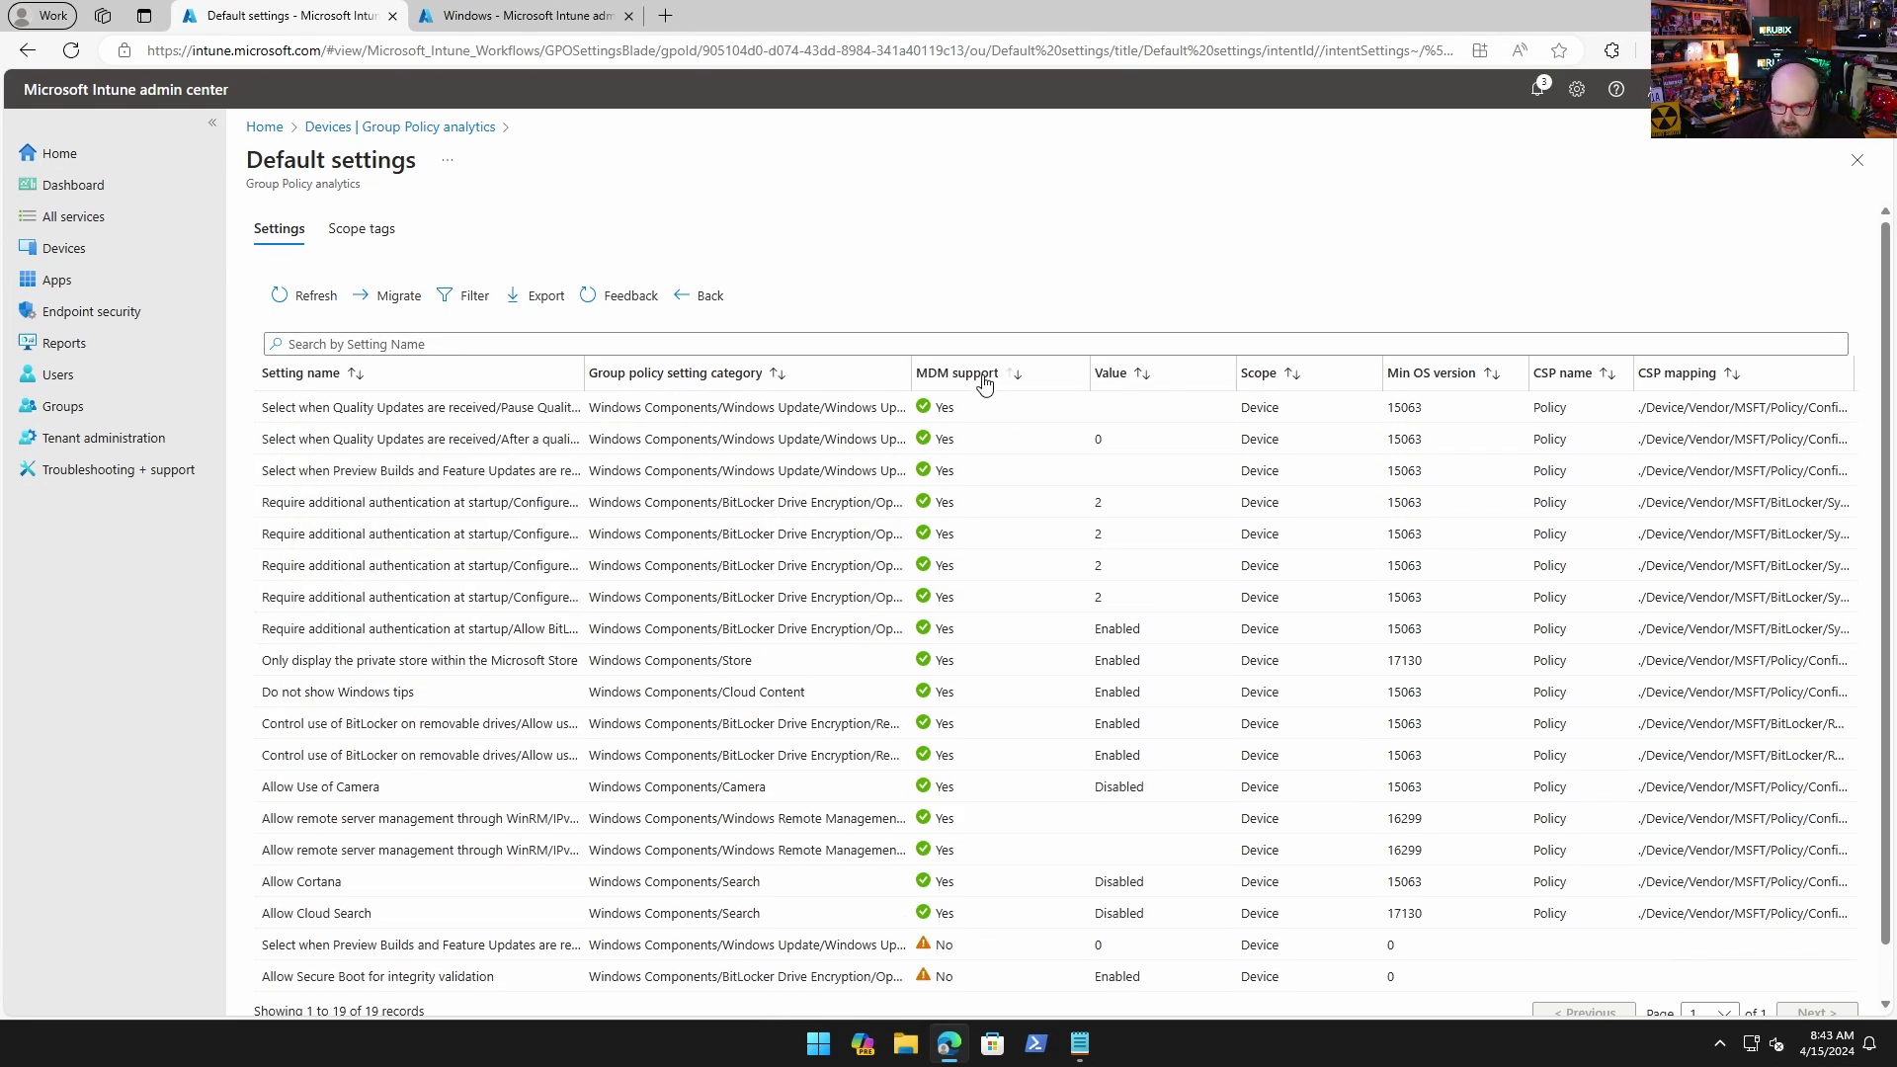
{"action": "left_click", "coordinate": [983, 380]}
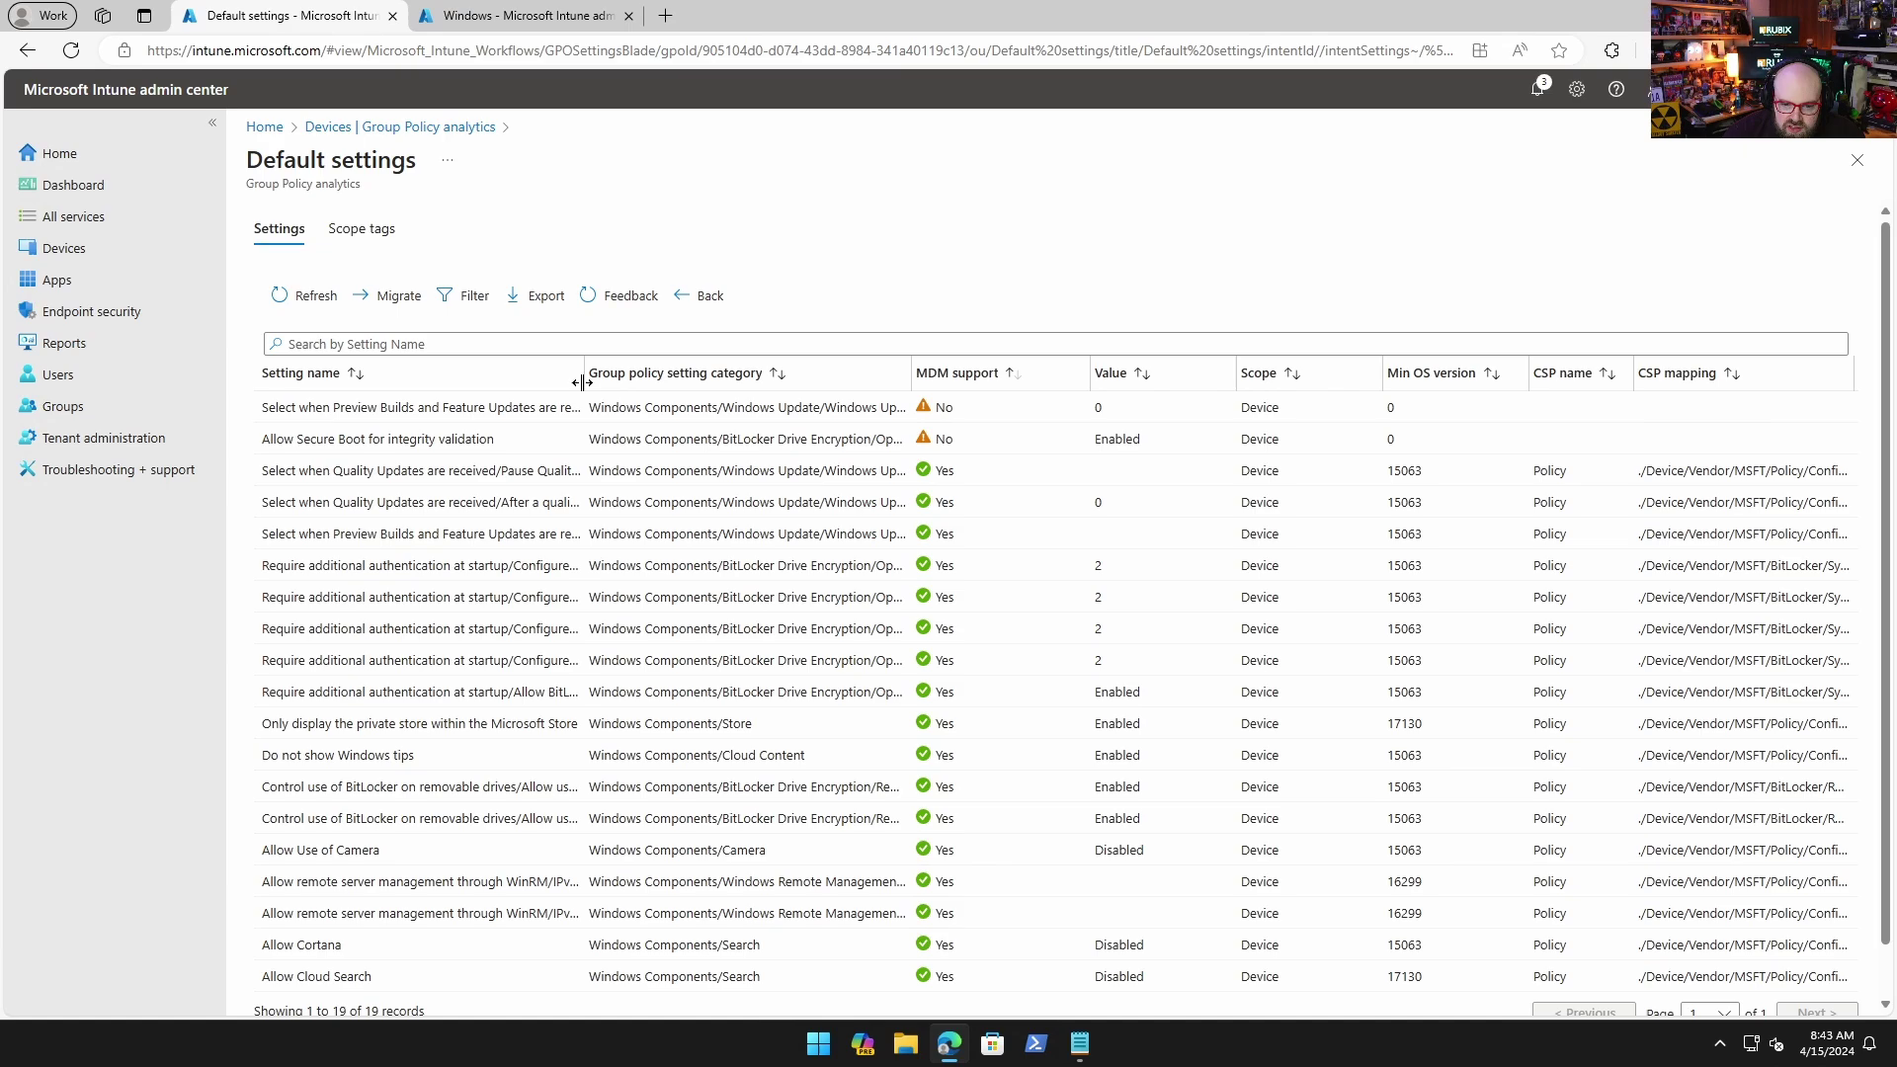
{"action": "left_click_drag", "start_coordinate": [587, 364], "coordinate": [1027, 383]}
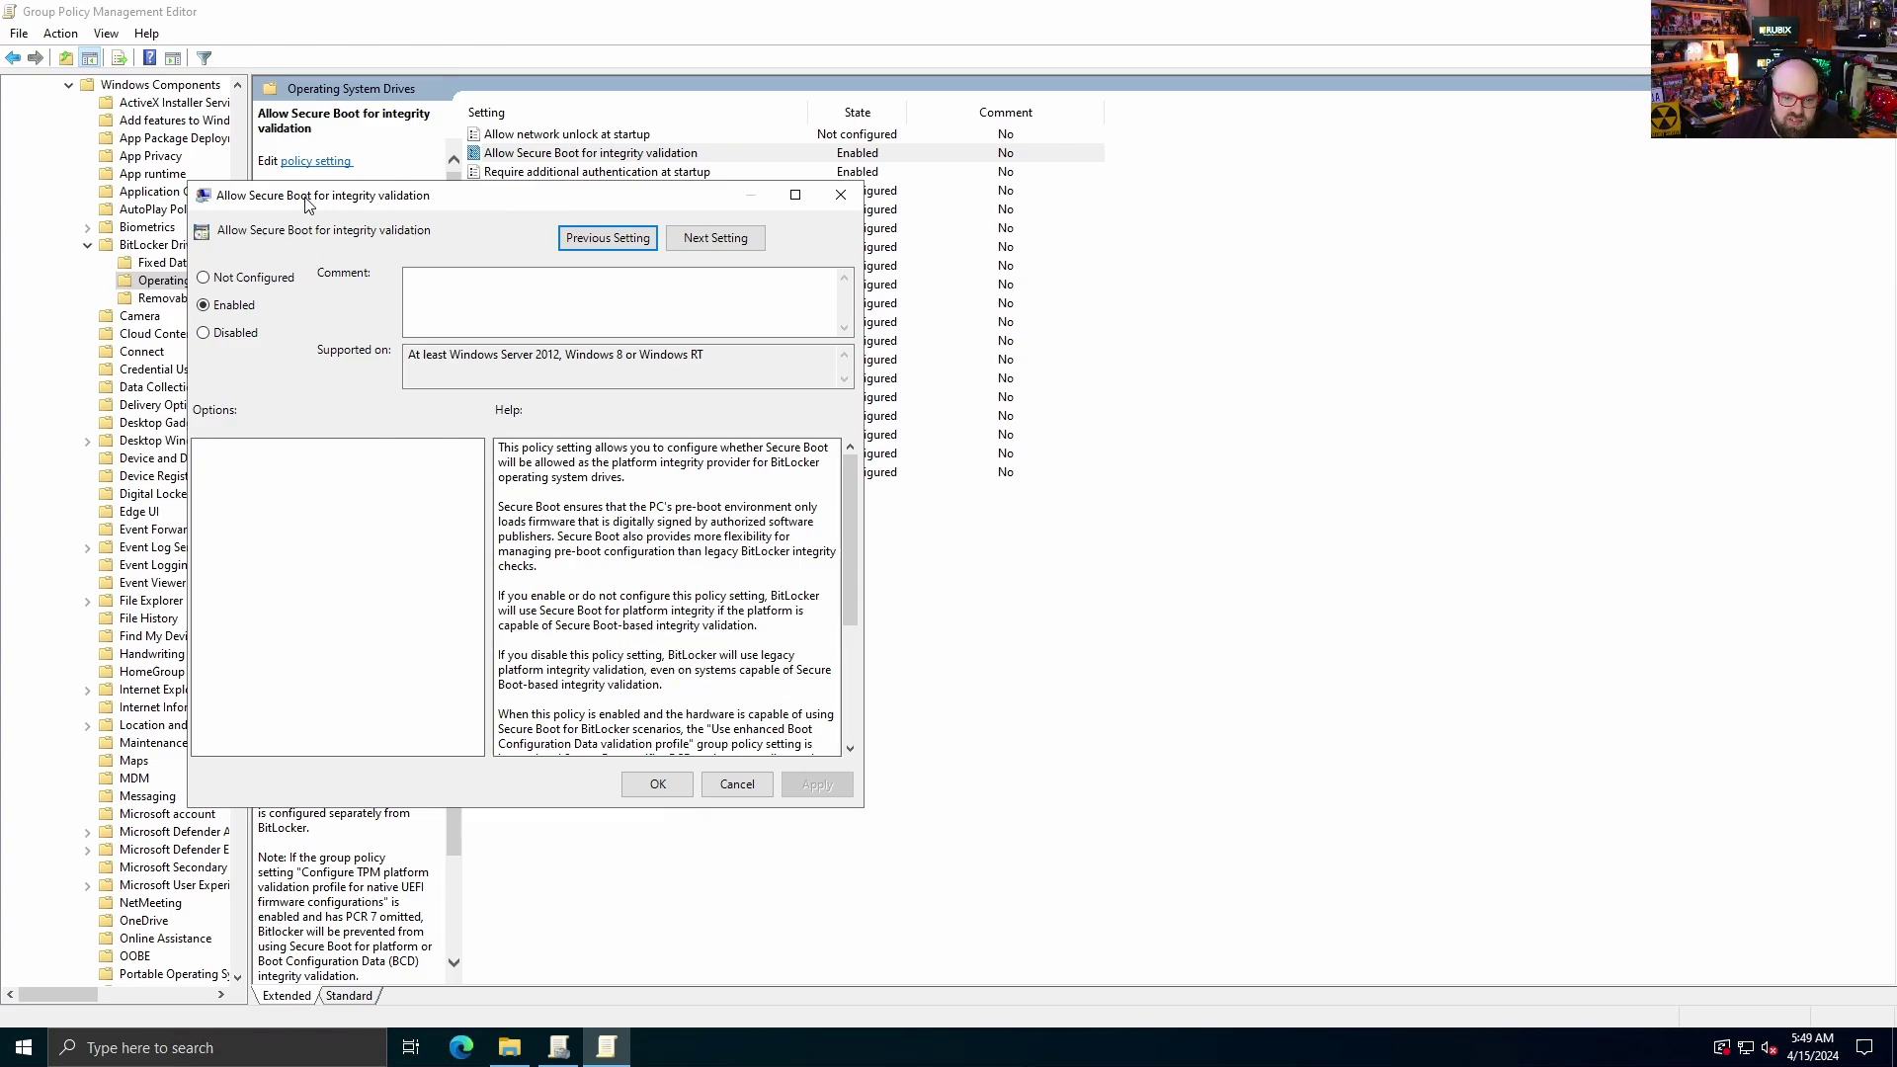
- Move the Enabled 'Allow Secure Boot for integrity validation' policy dialog aside to inspect it
{"action": "left_click_drag", "start_coordinate": [308, 204], "coordinate": [379, 197]}
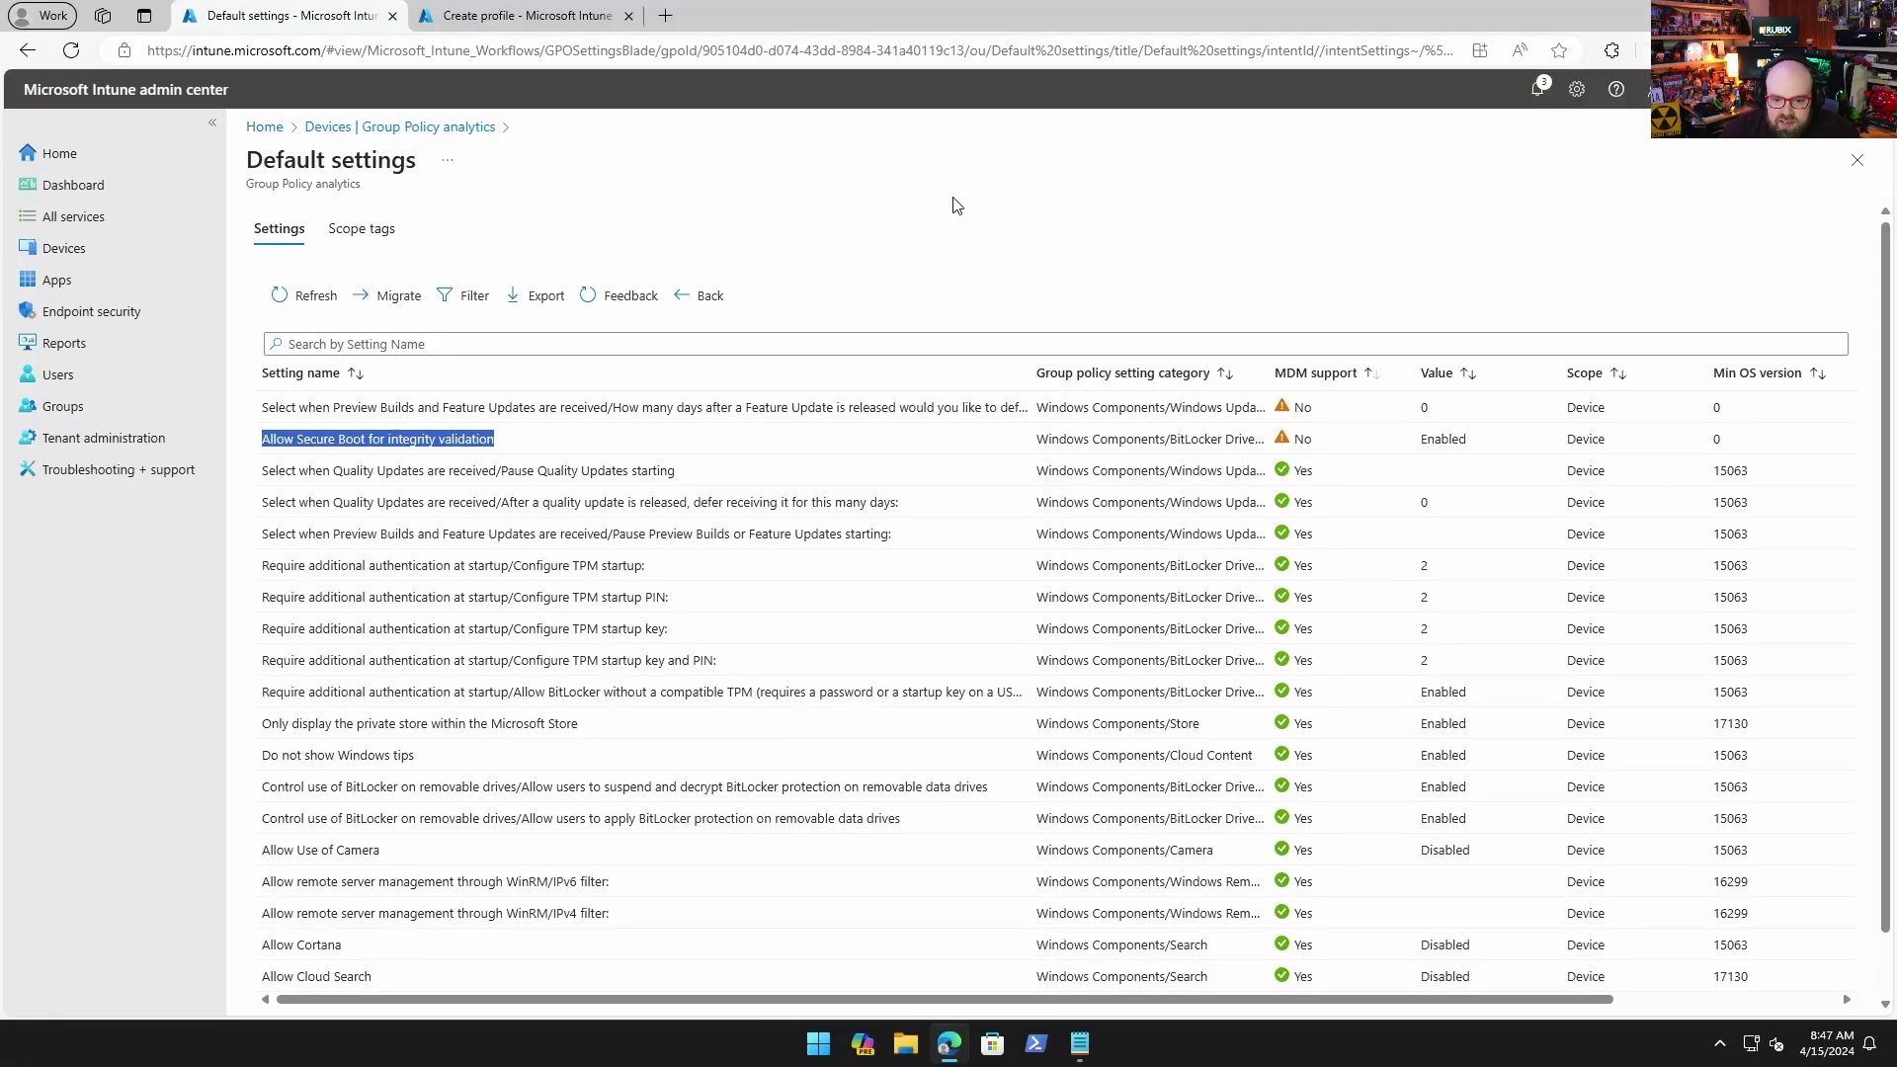
- Leave the unsaved profile, discarding its edits, and go to the Devices area
{"action": "left_click", "coordinate": [954, 205]}
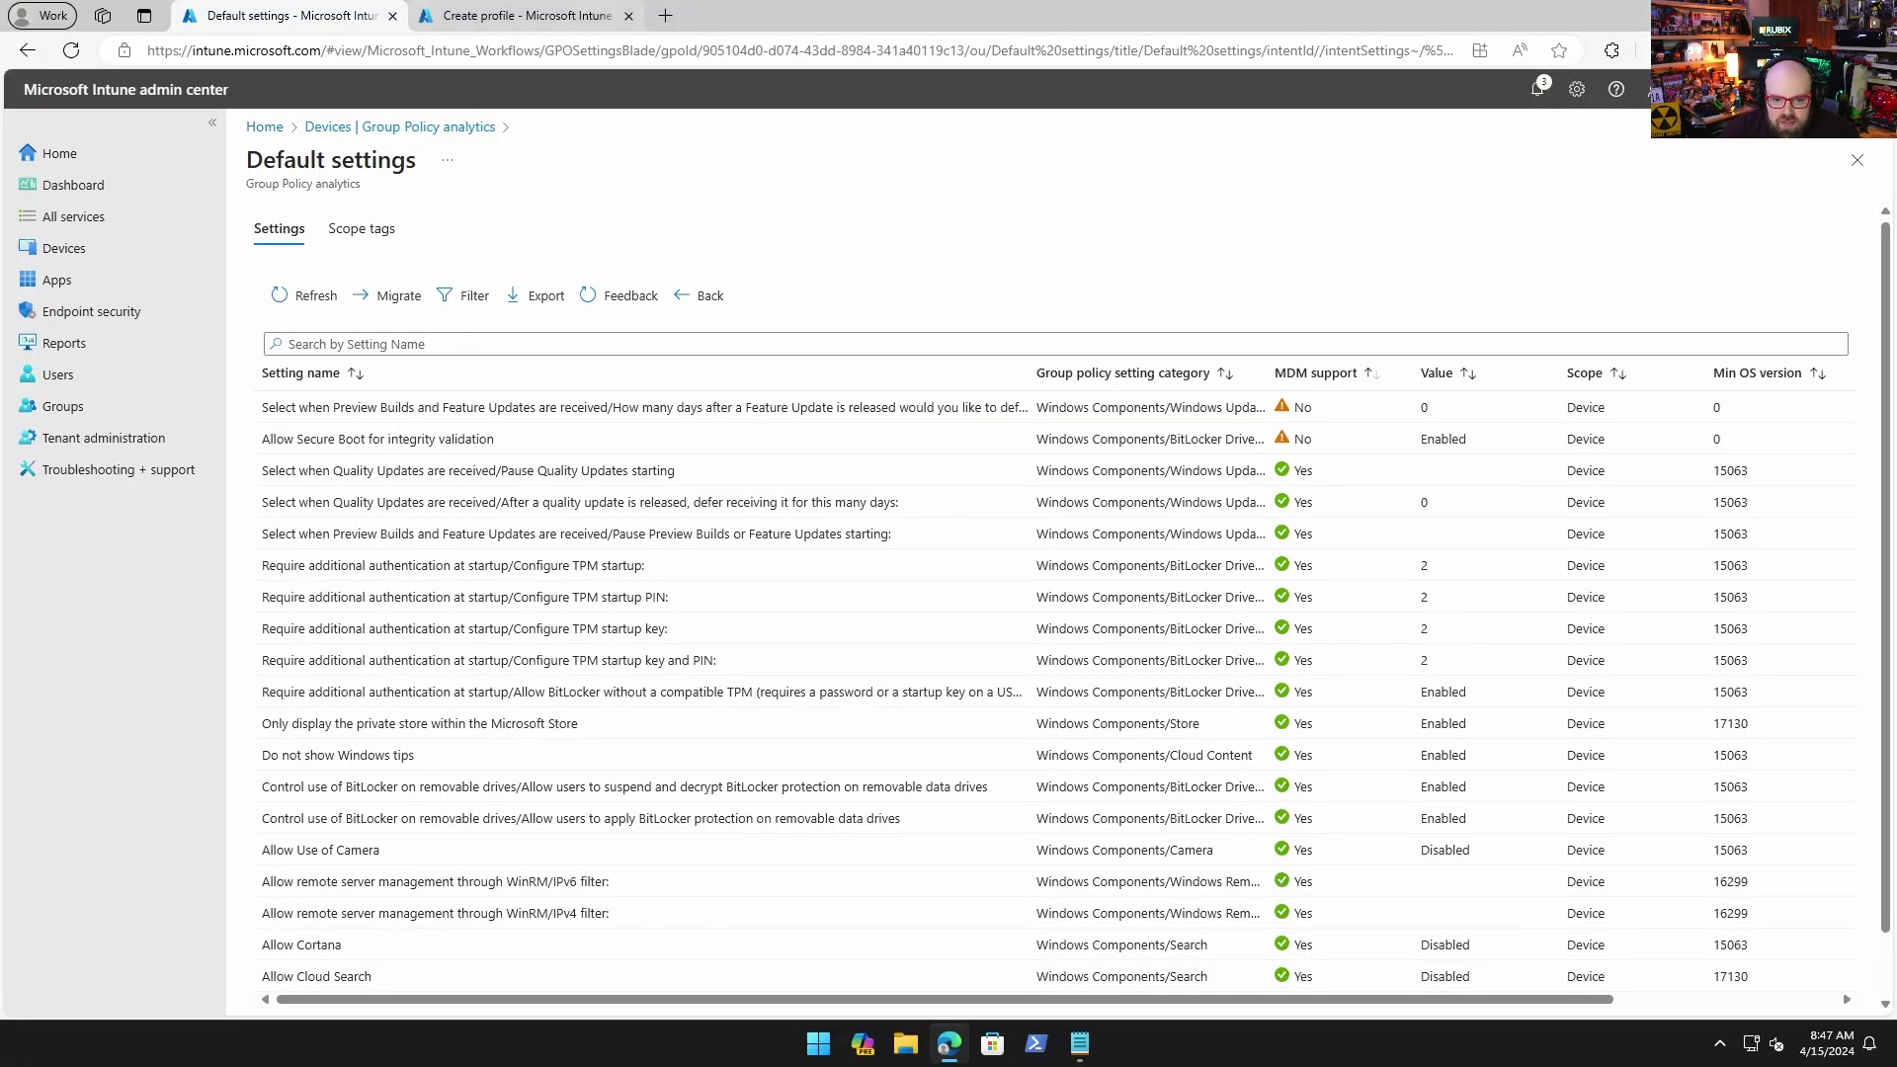
{"action": "left_click", "coordinate": [526, 15]}
{"action": "key", "text": "ctrl+f"}
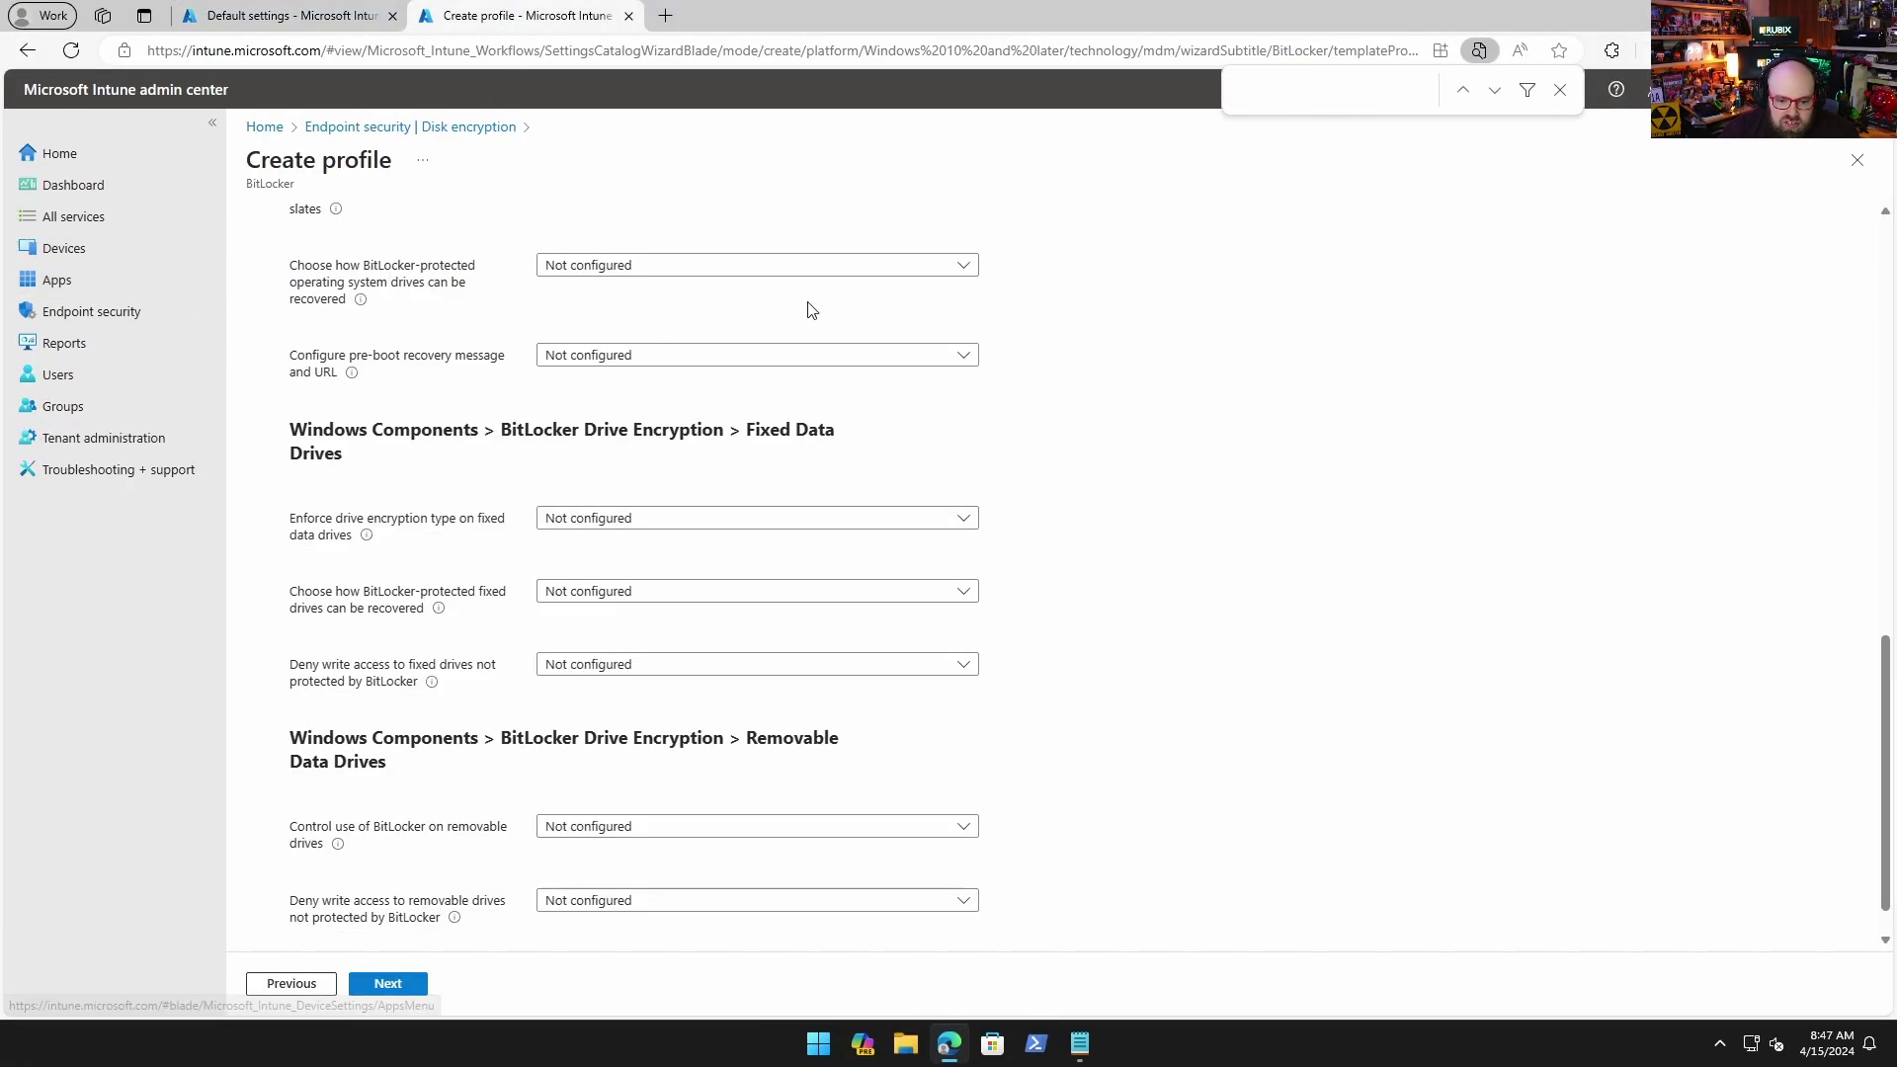
{"action": "left_click", "coordinate": [104, 249]}
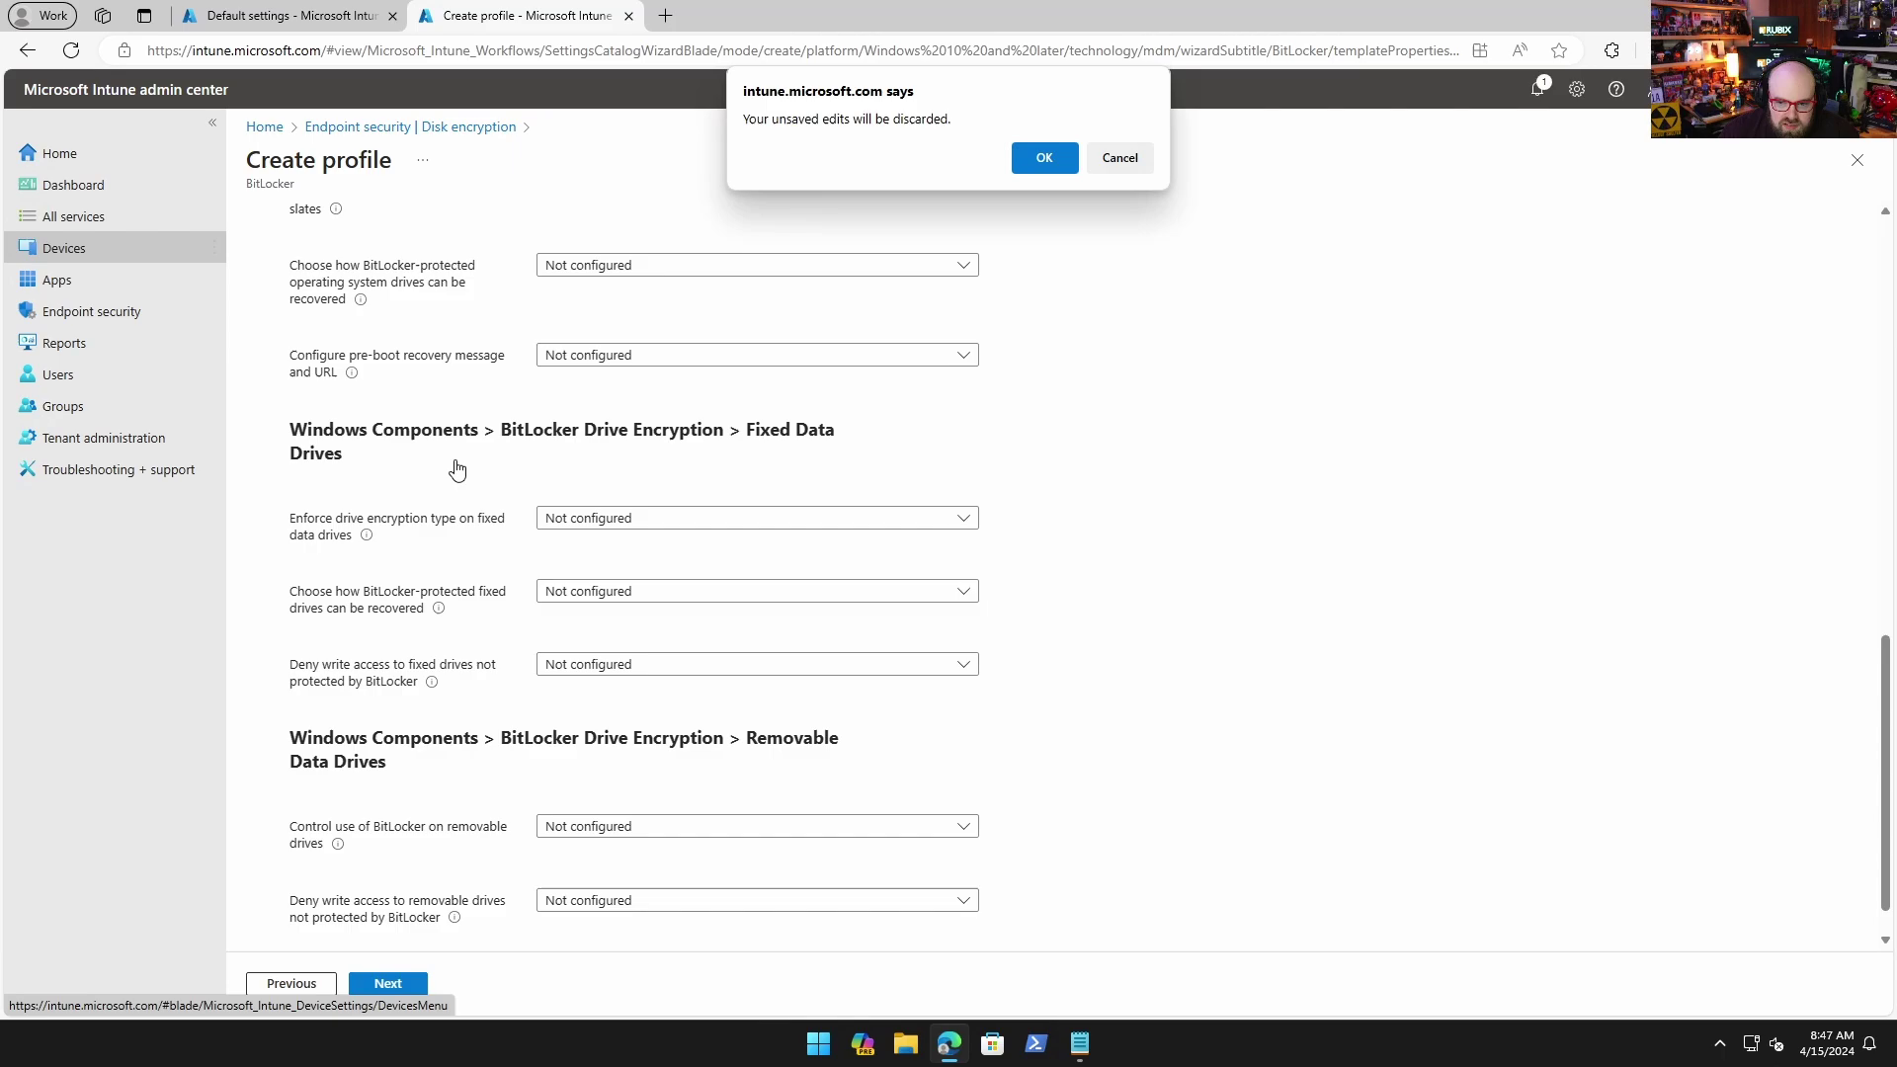
{"action": "left_click", "coordinate": [1041, 156]}
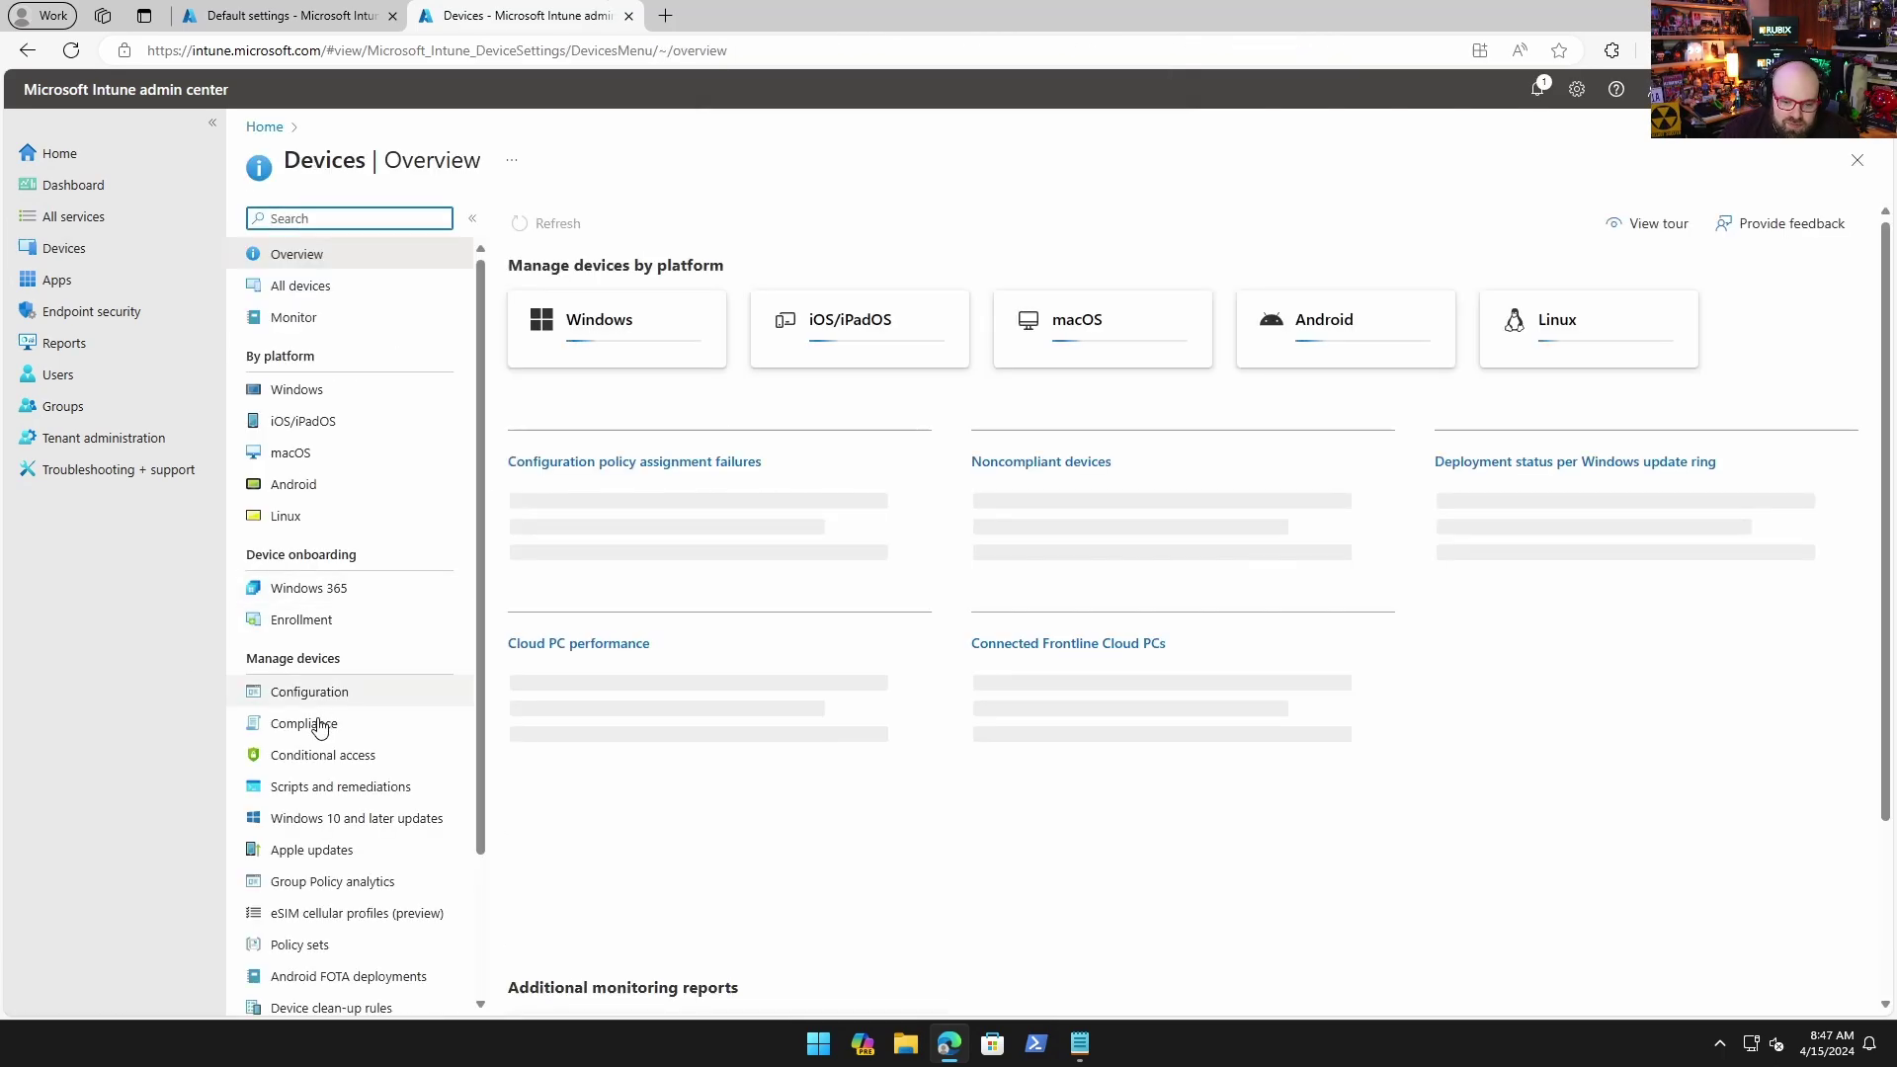
- Open the Properties of the WIN-10/11: Disk Encryption compliance policy
{"action": "left_click", "coordinate": [337, 728]}
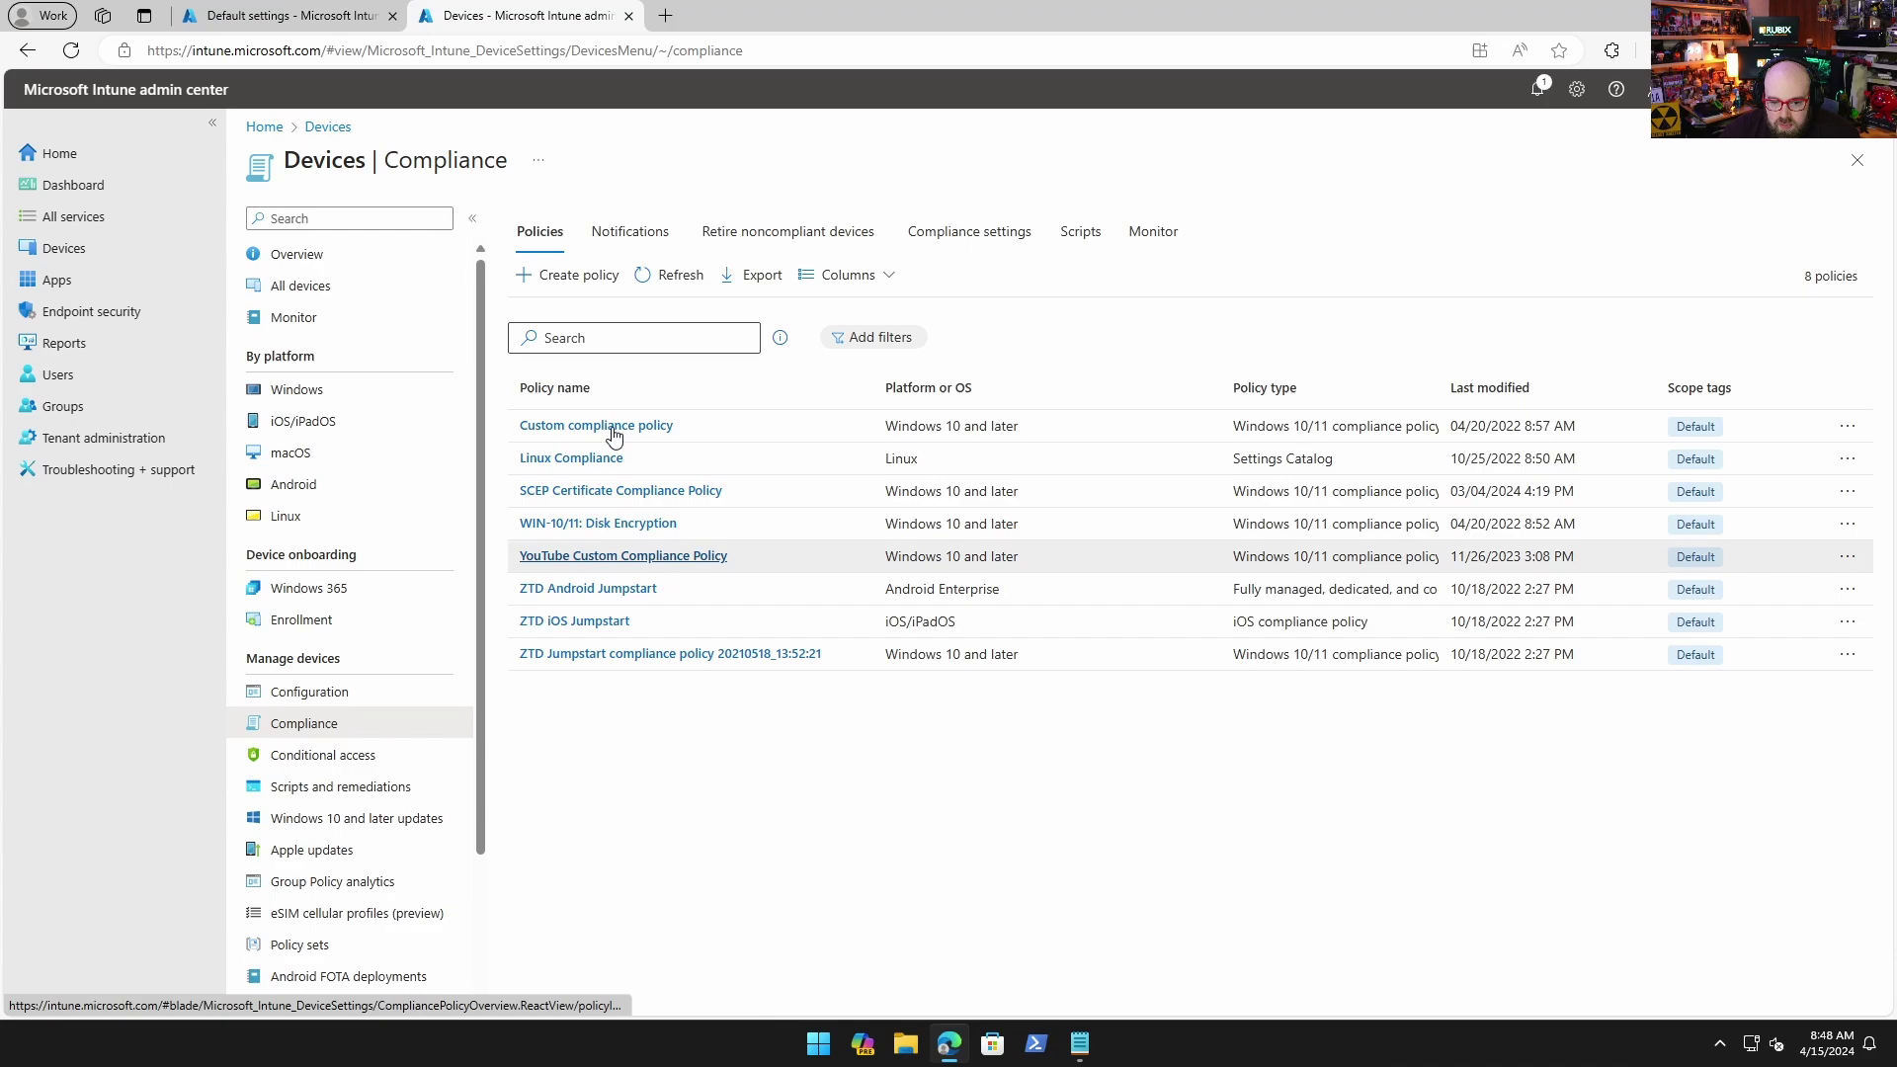
{"action": "left_click", "coordinate": [590, 277]}
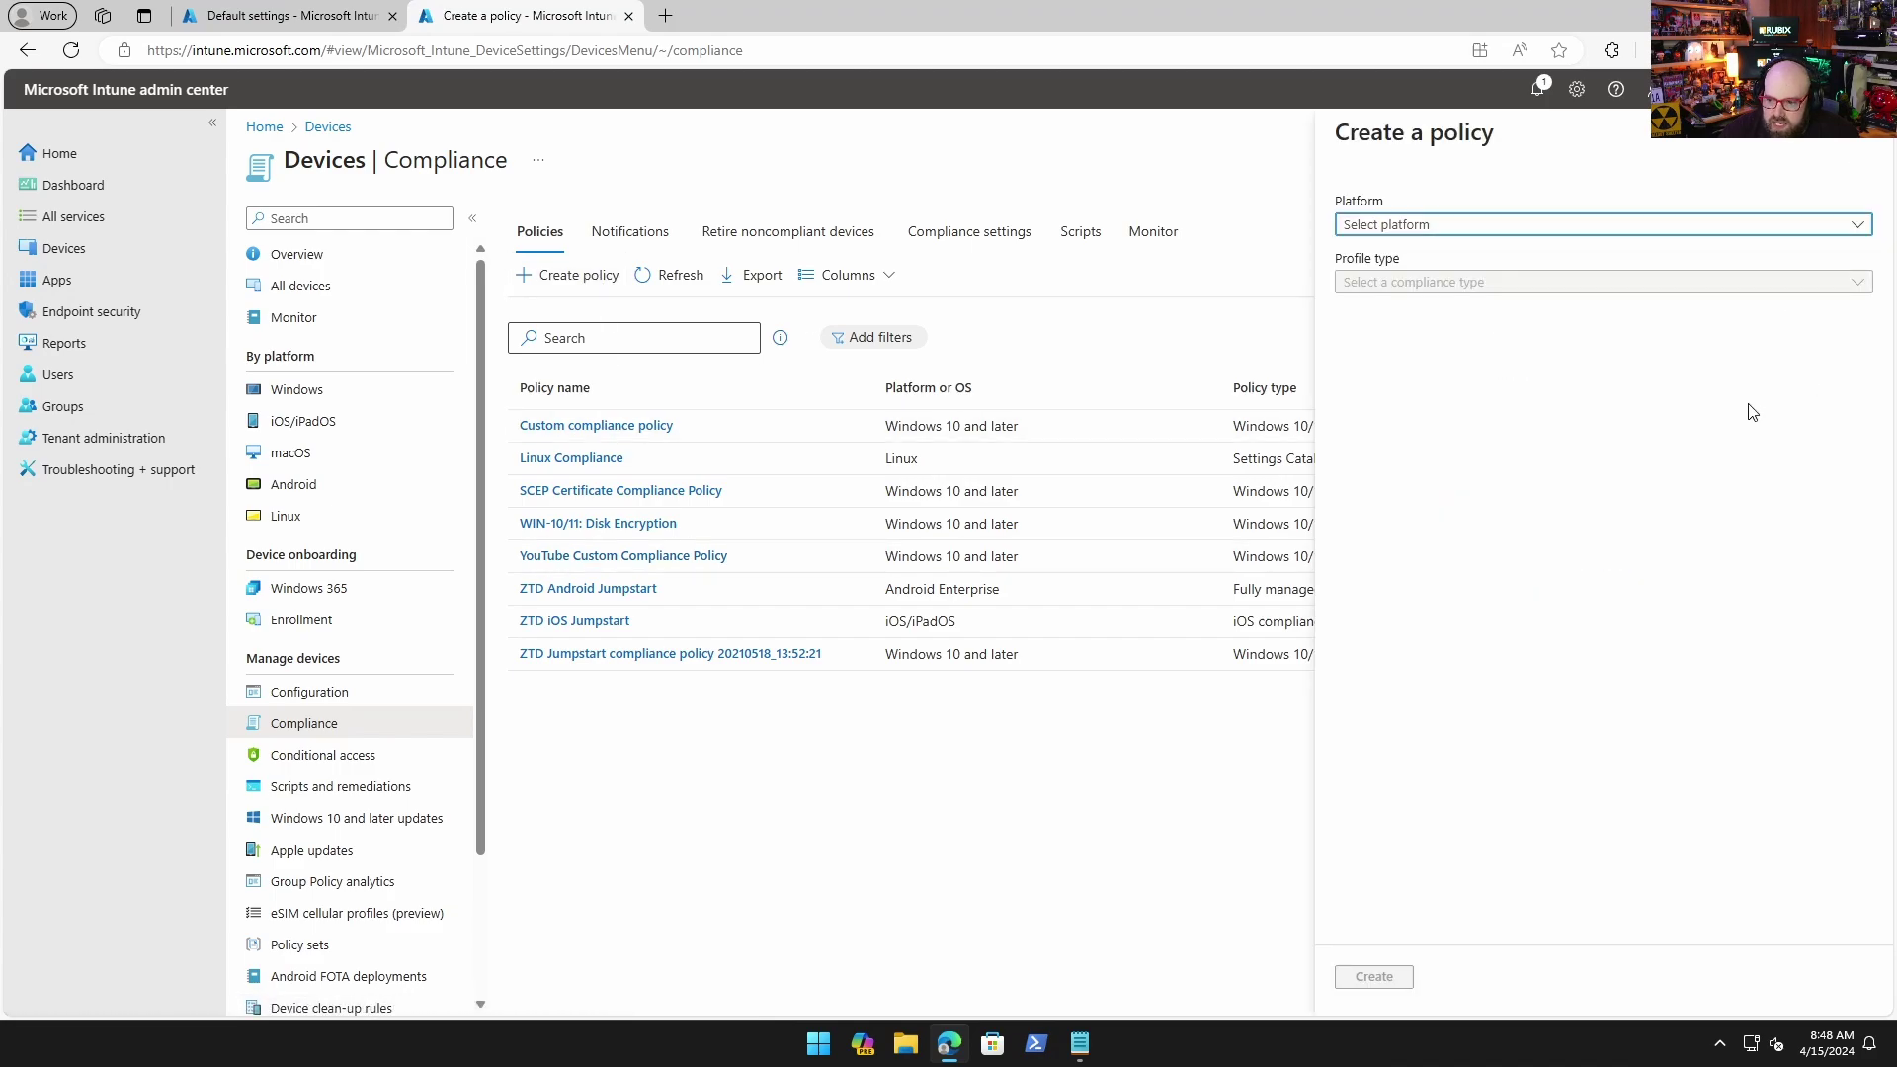
{"action": "left_click", "coordinate": [1867, 148]}
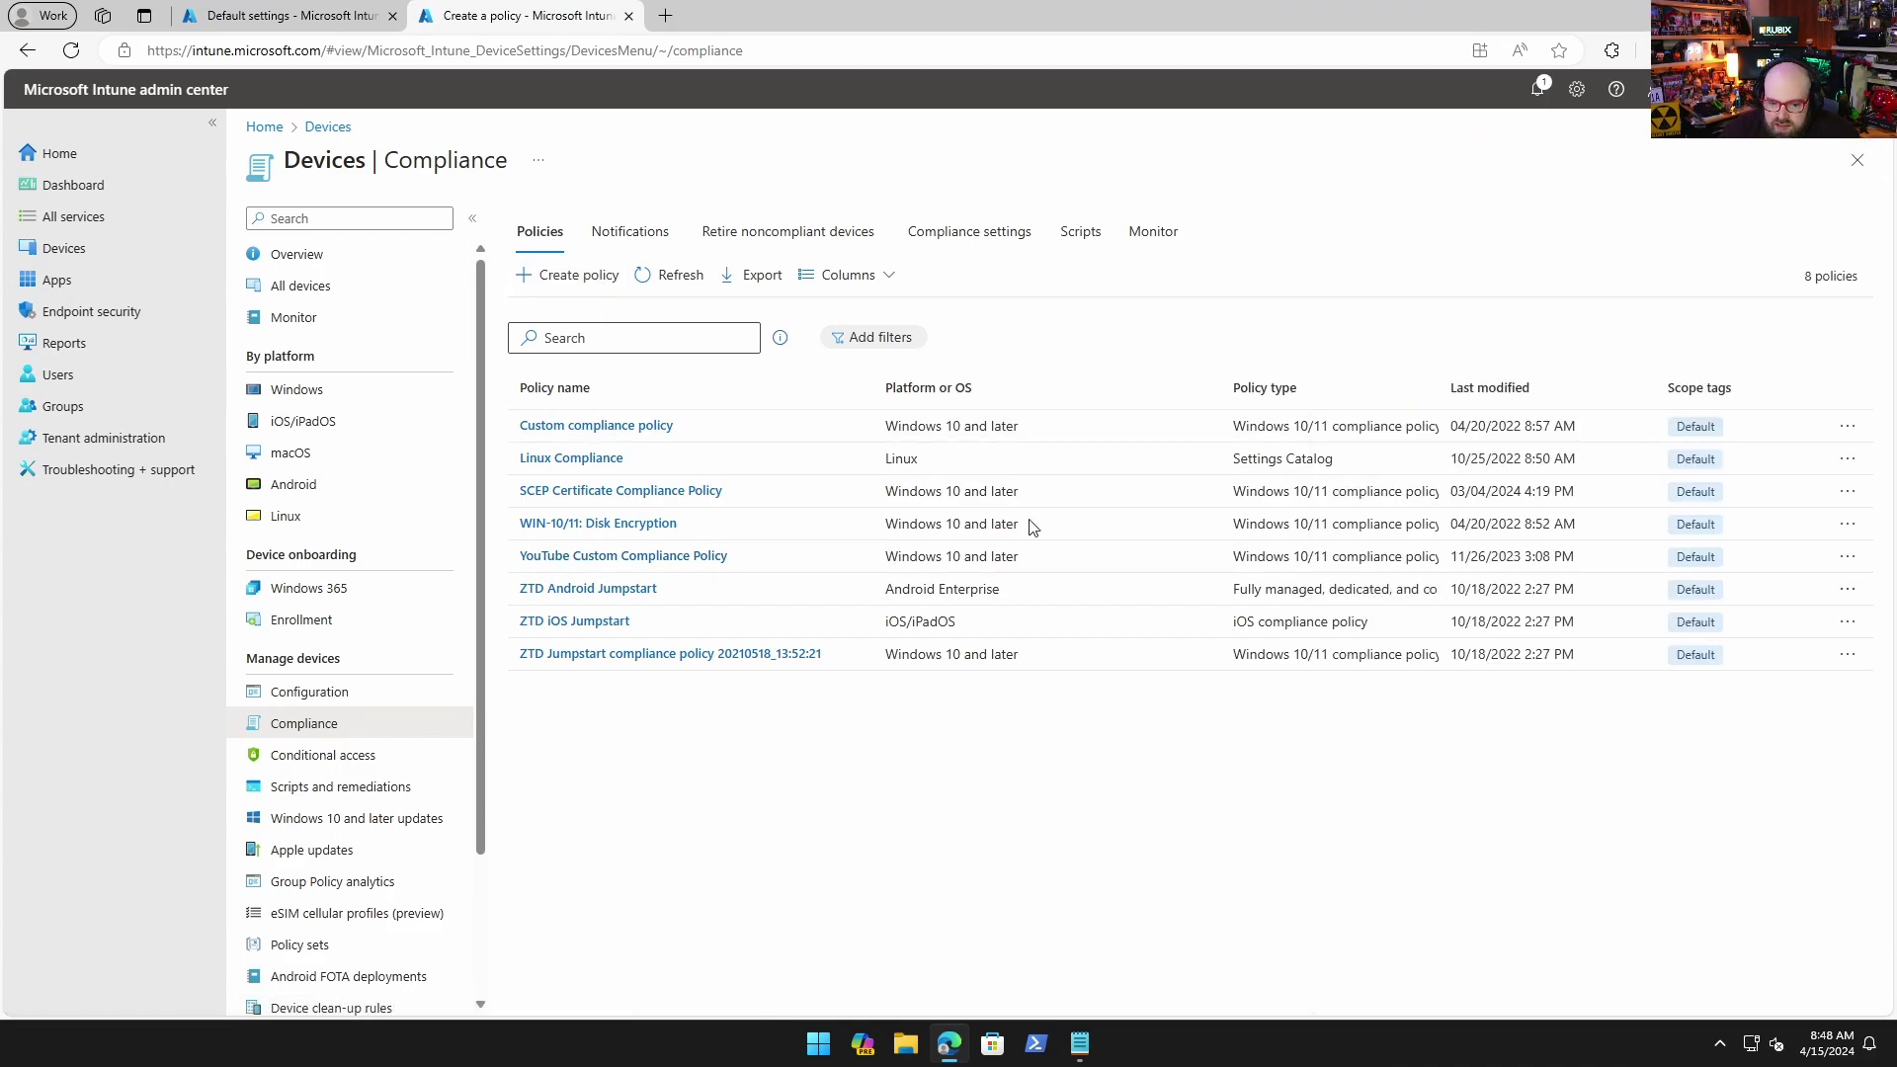
{"action": "left_click", "coordinate": [664, 527]}
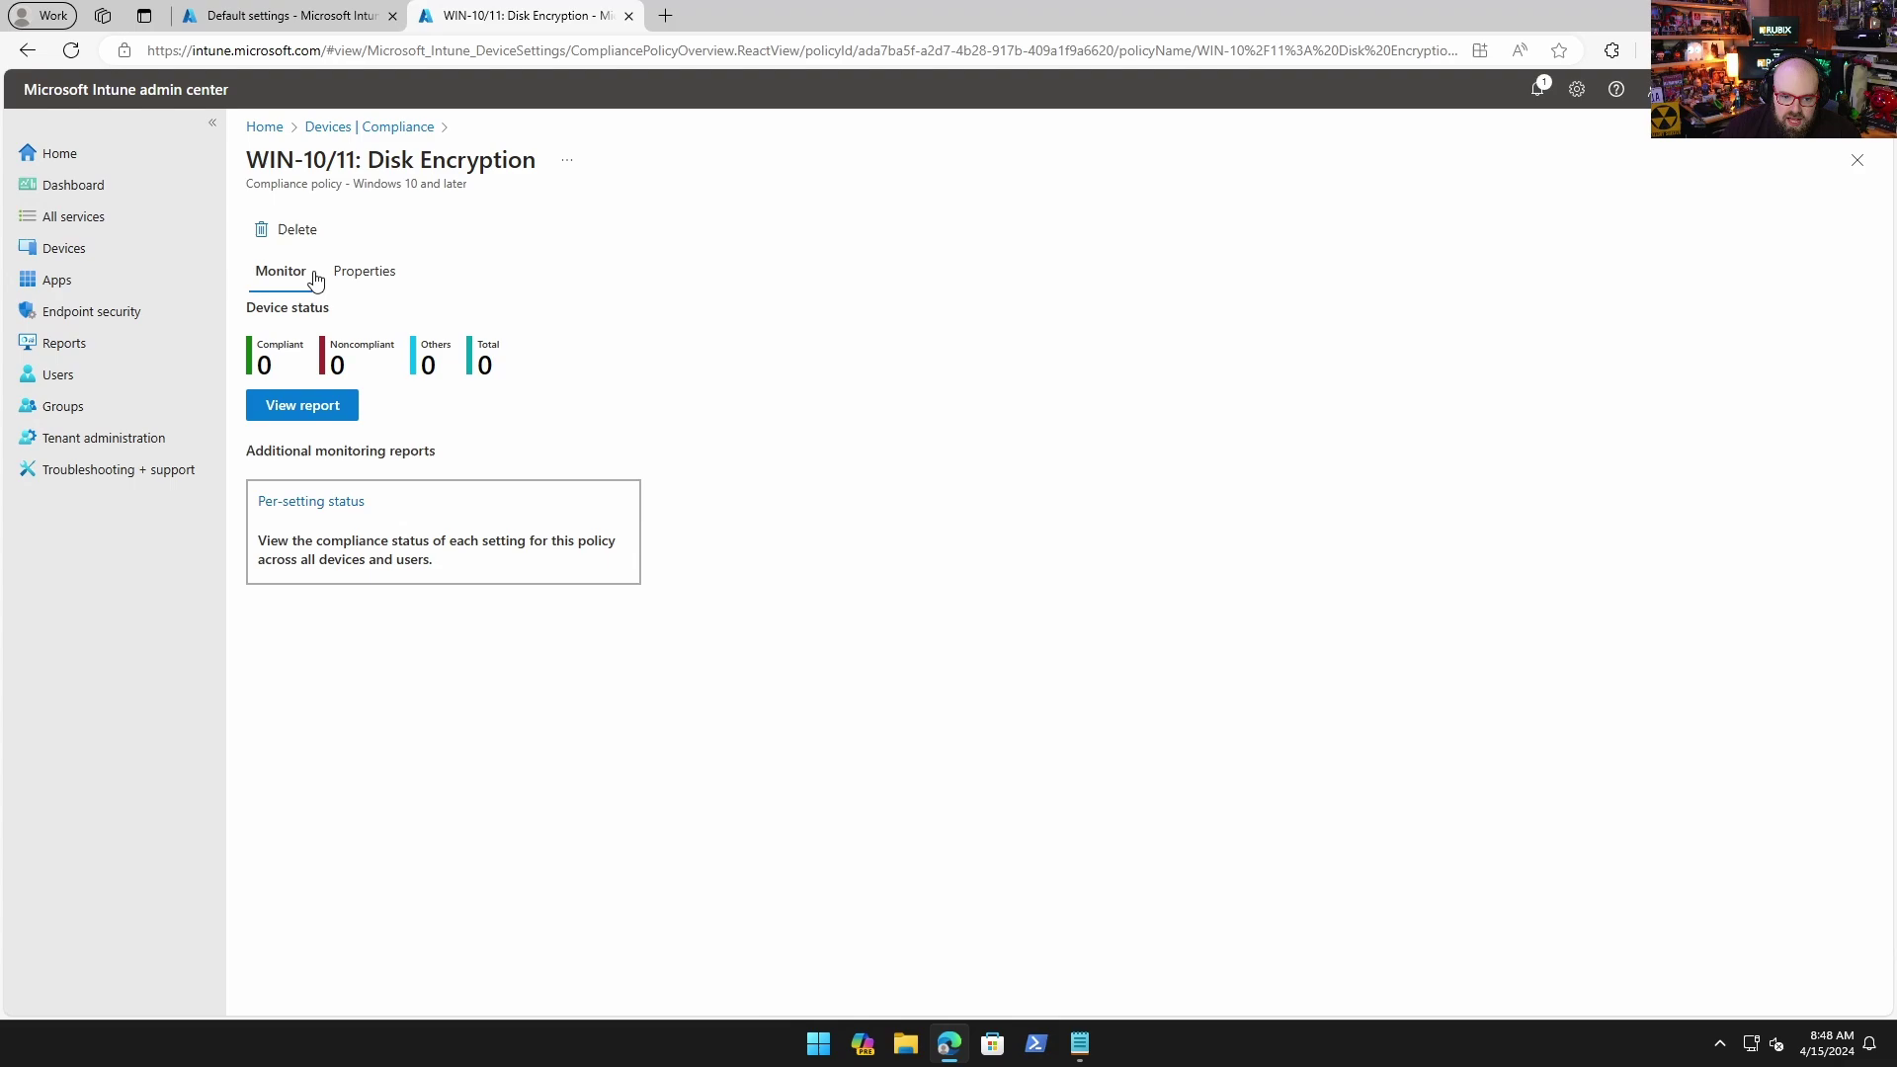
{"action": "left_click", "coordinate": [351, 270]}
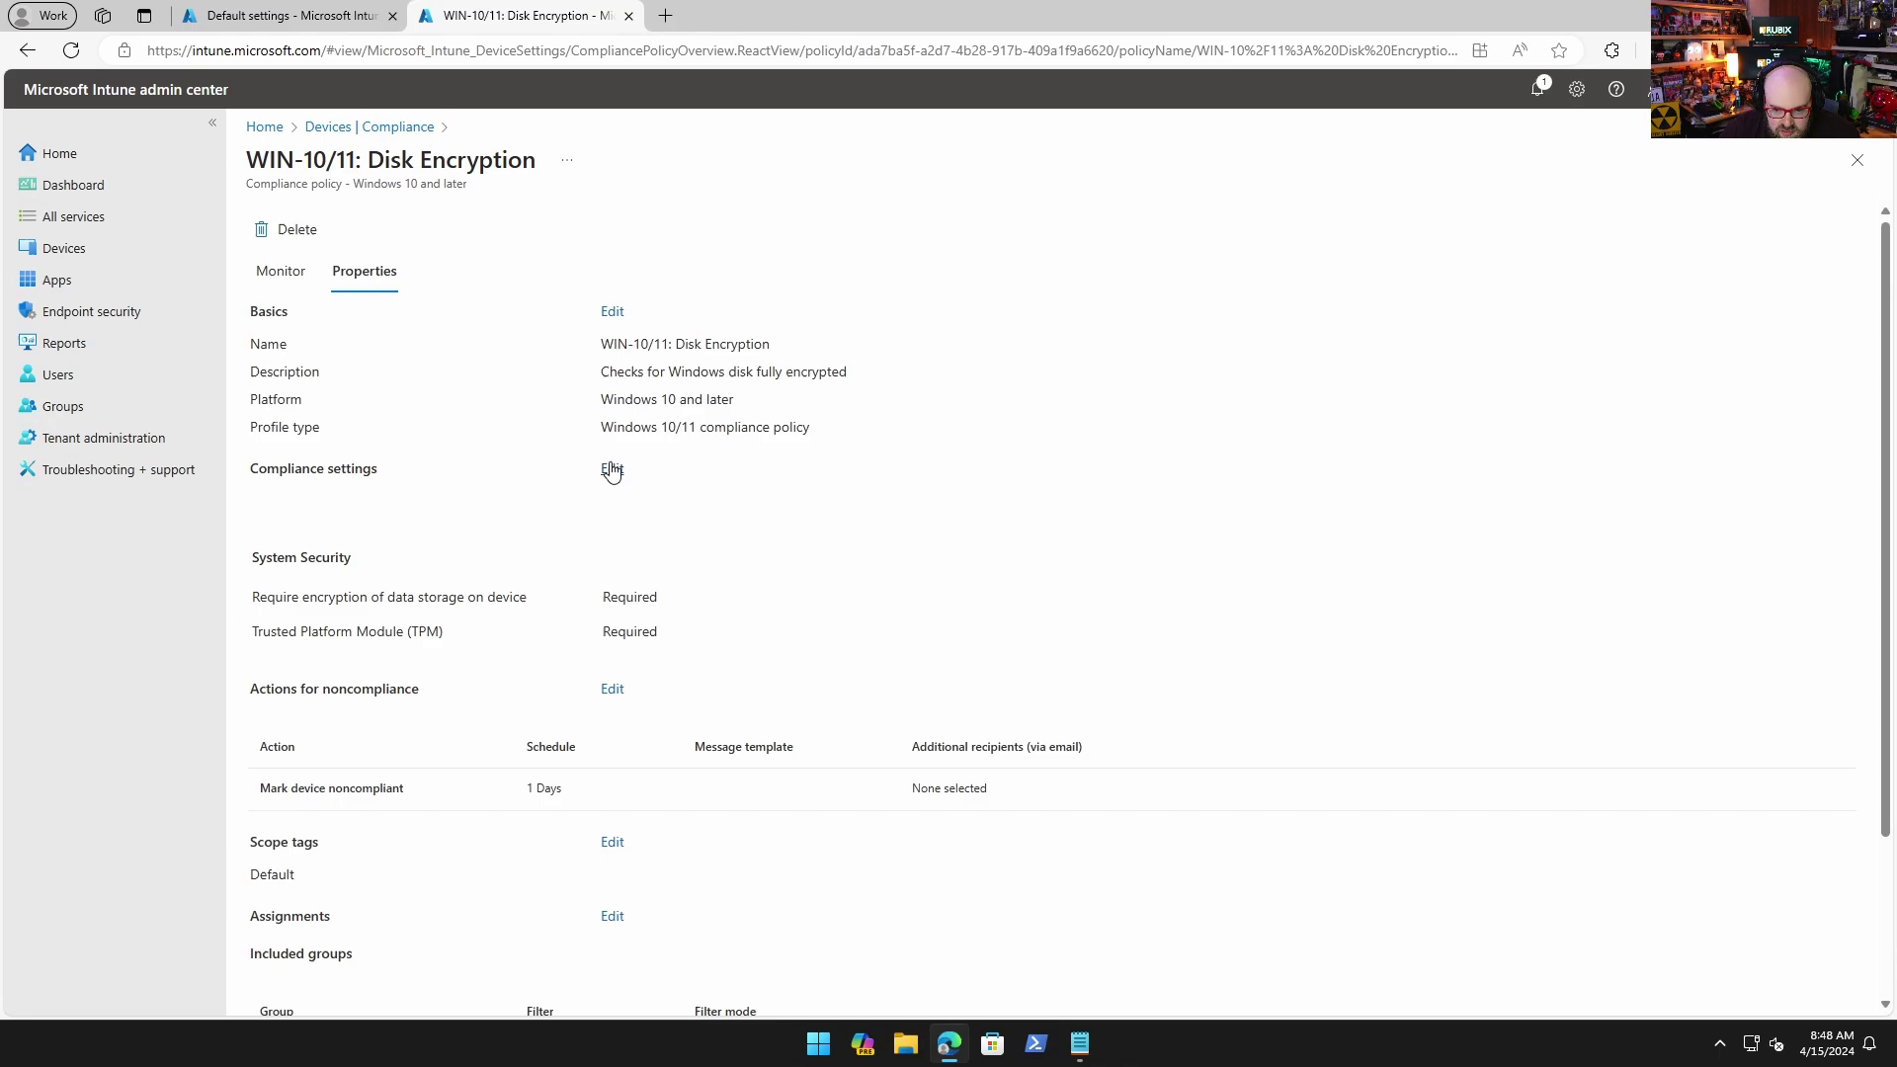
- Set Secure Boot to Require under Device Health, then go back to the Default settings tab
{"action": "left_click", "coordinate": [611, 470]}
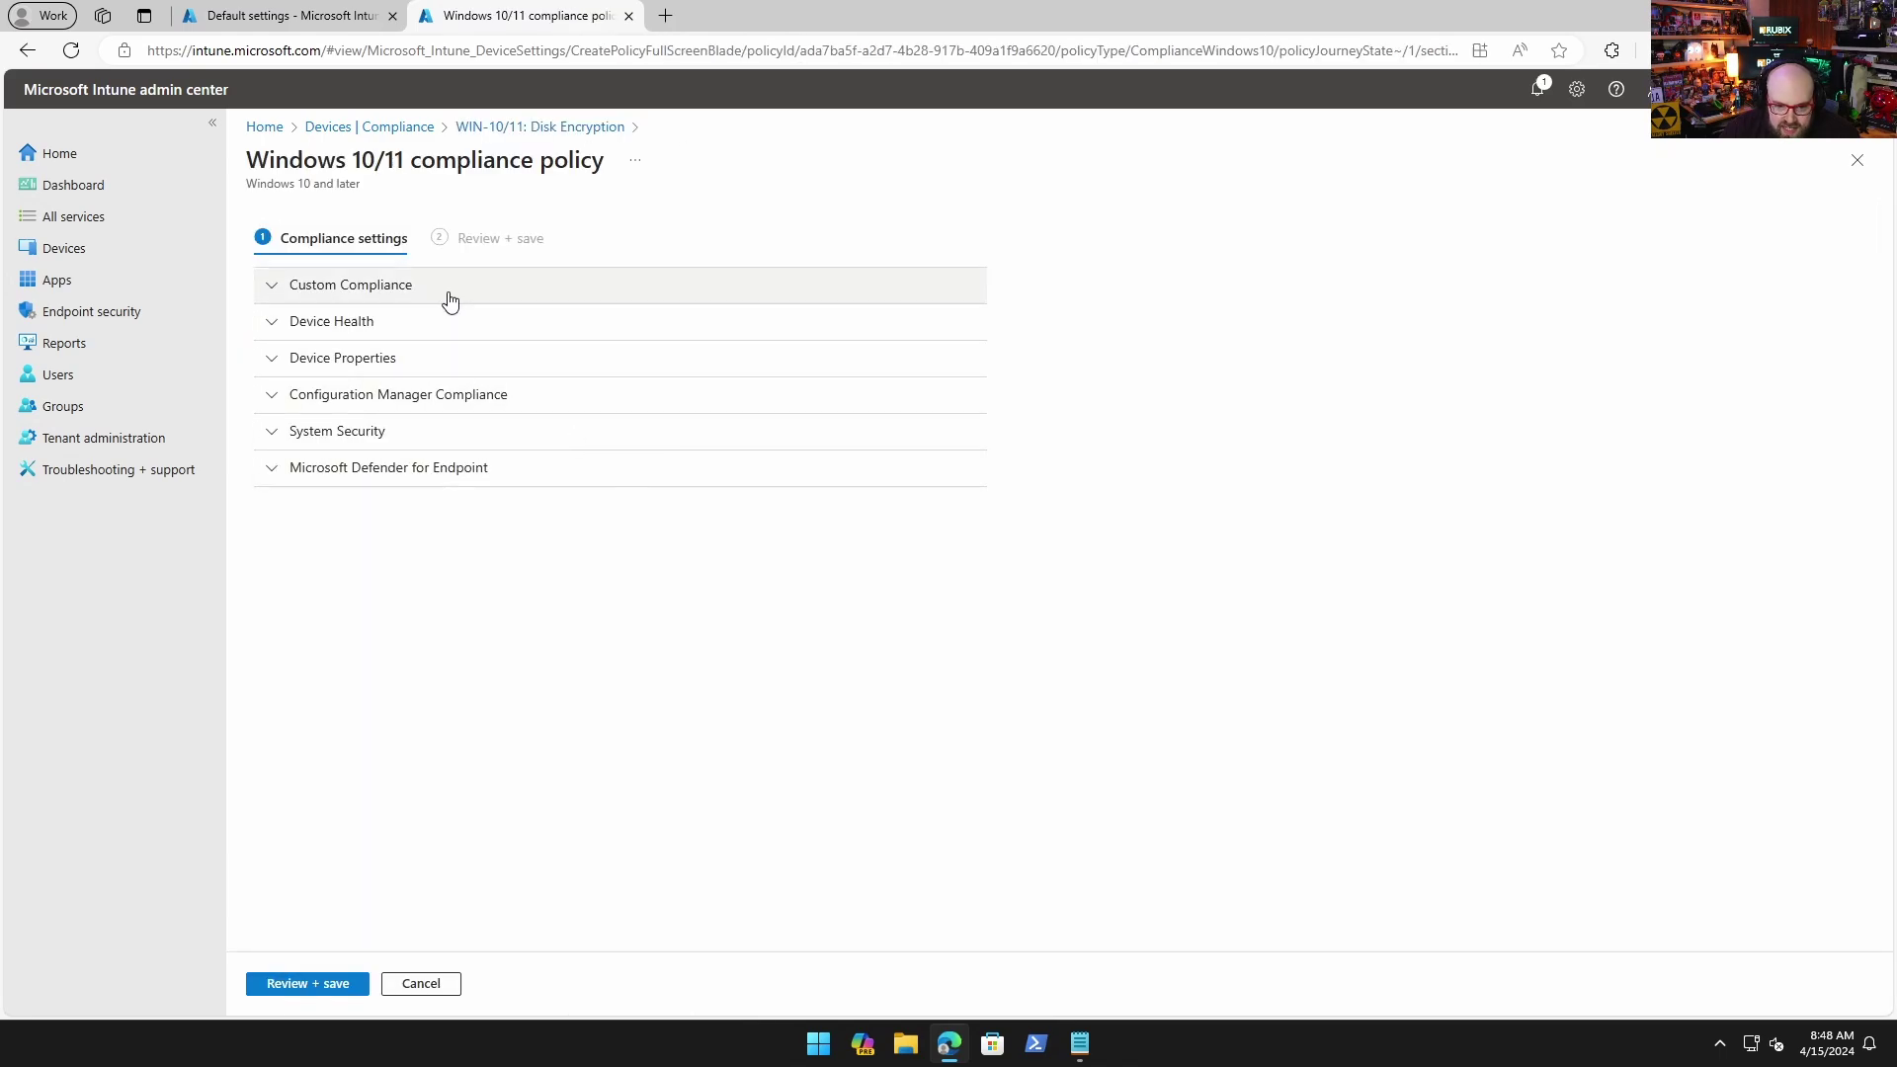
{"action": "left_click", "coordinate": [433, 334]}
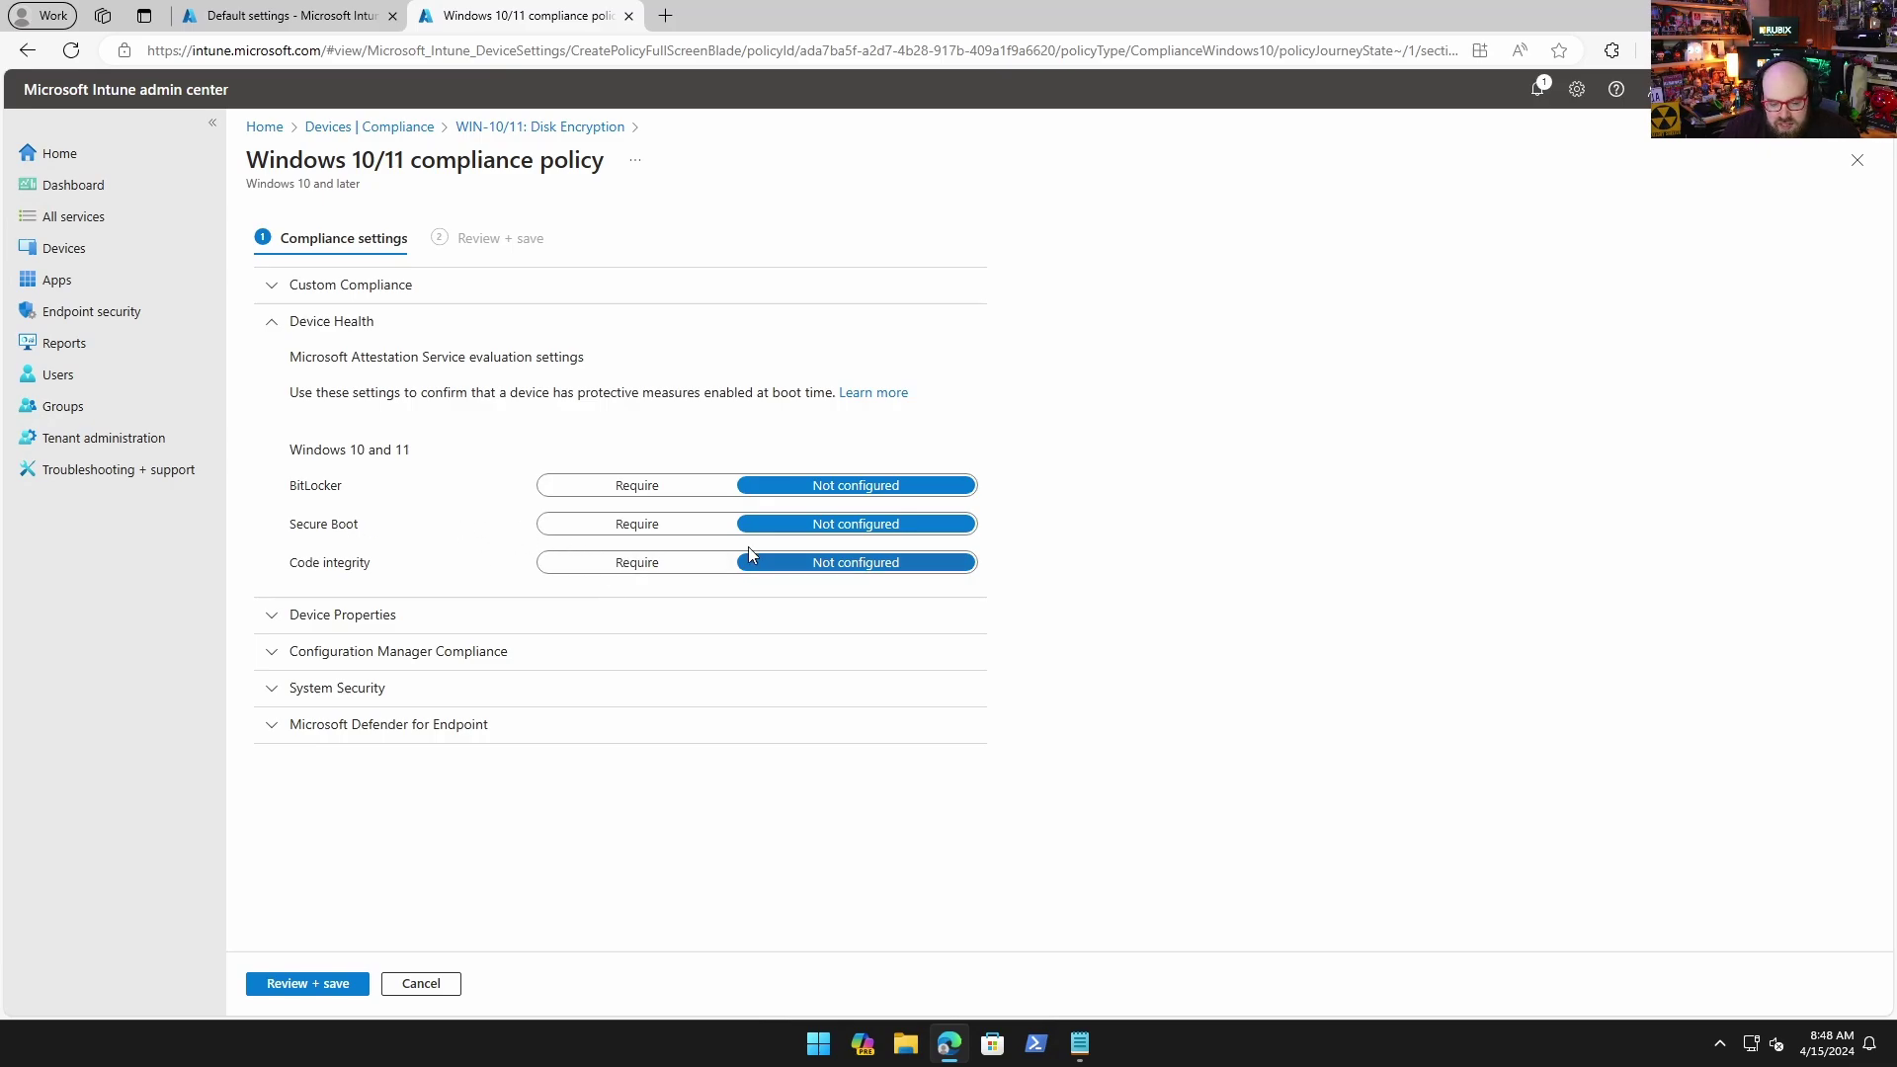
{"action": "left_click", "coordinate": [619, 526]}
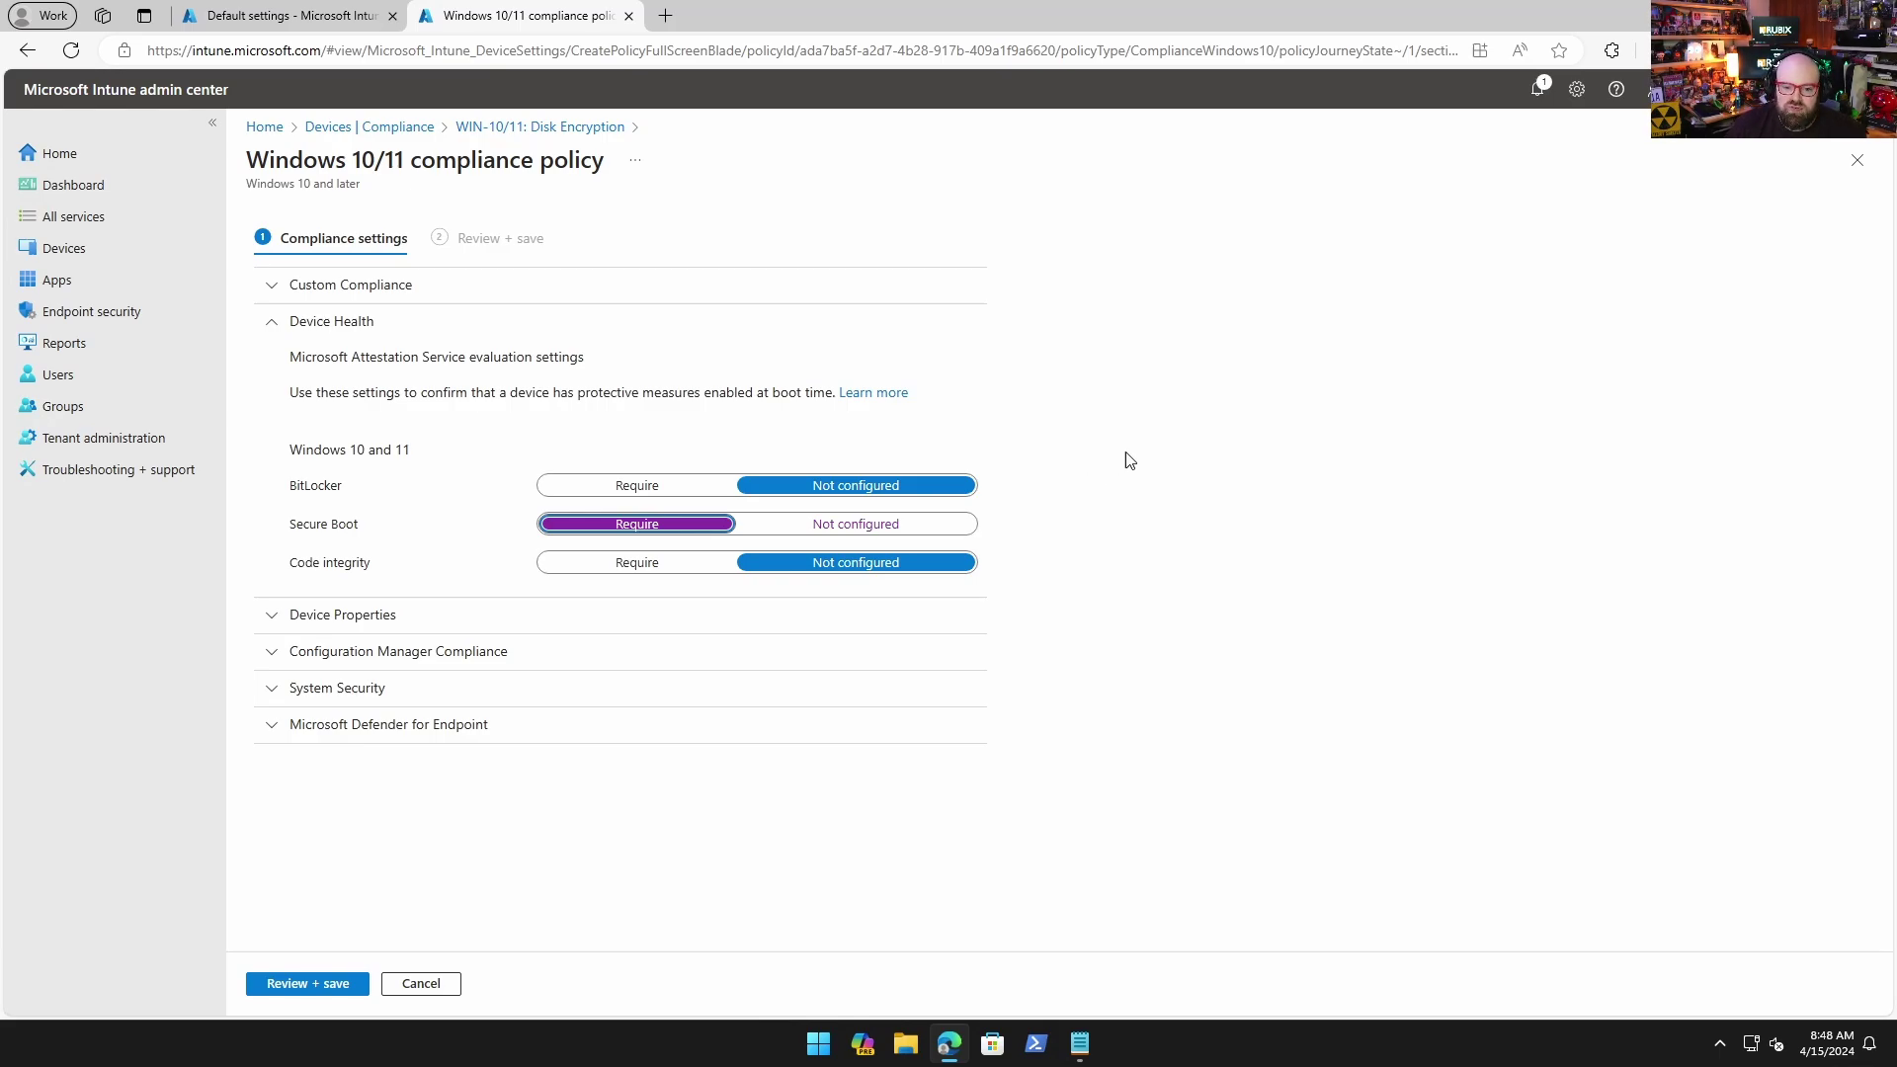
{"action": "left_click", "coordinate": [296, 17]}
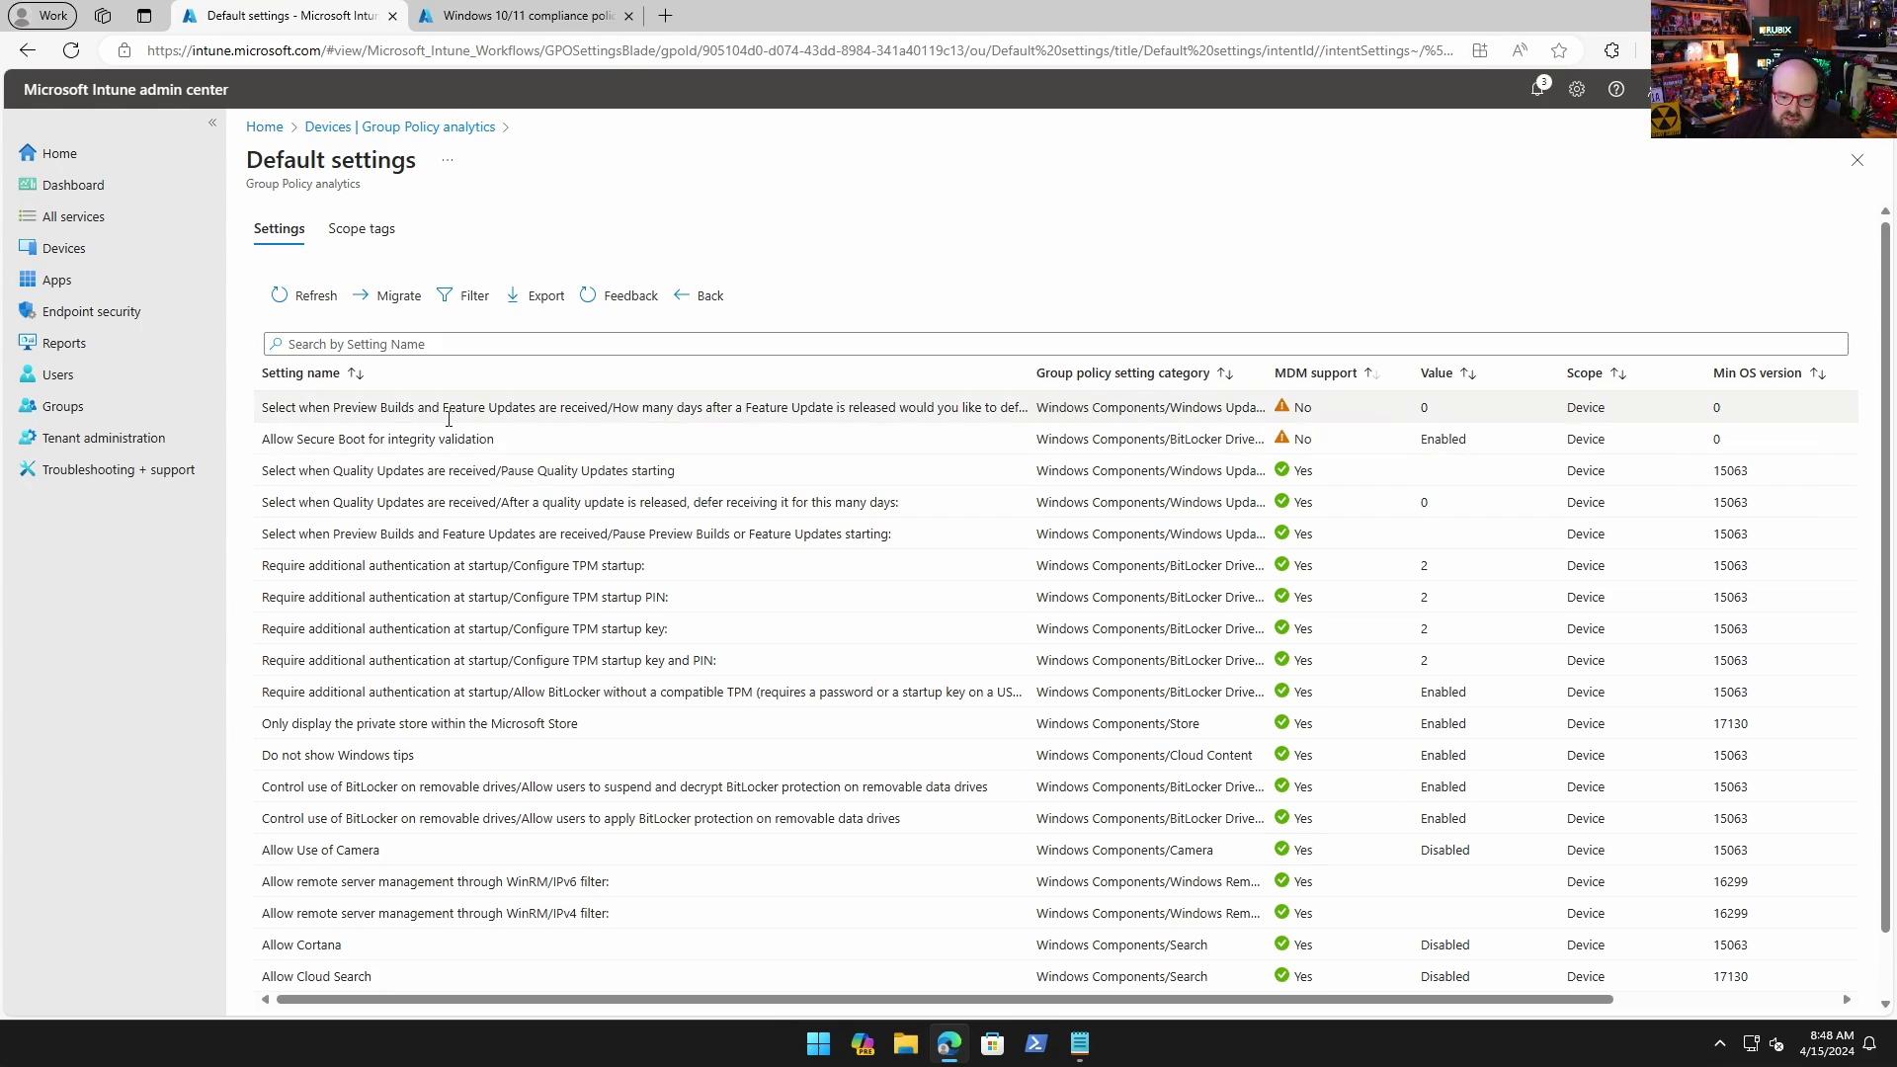
- Drag the Setting name column border rightward, past the Group policy setting category header
{"action": "left_click_drag", "start_coordinate": [277, 447], "coordinate": [1233, 441]}
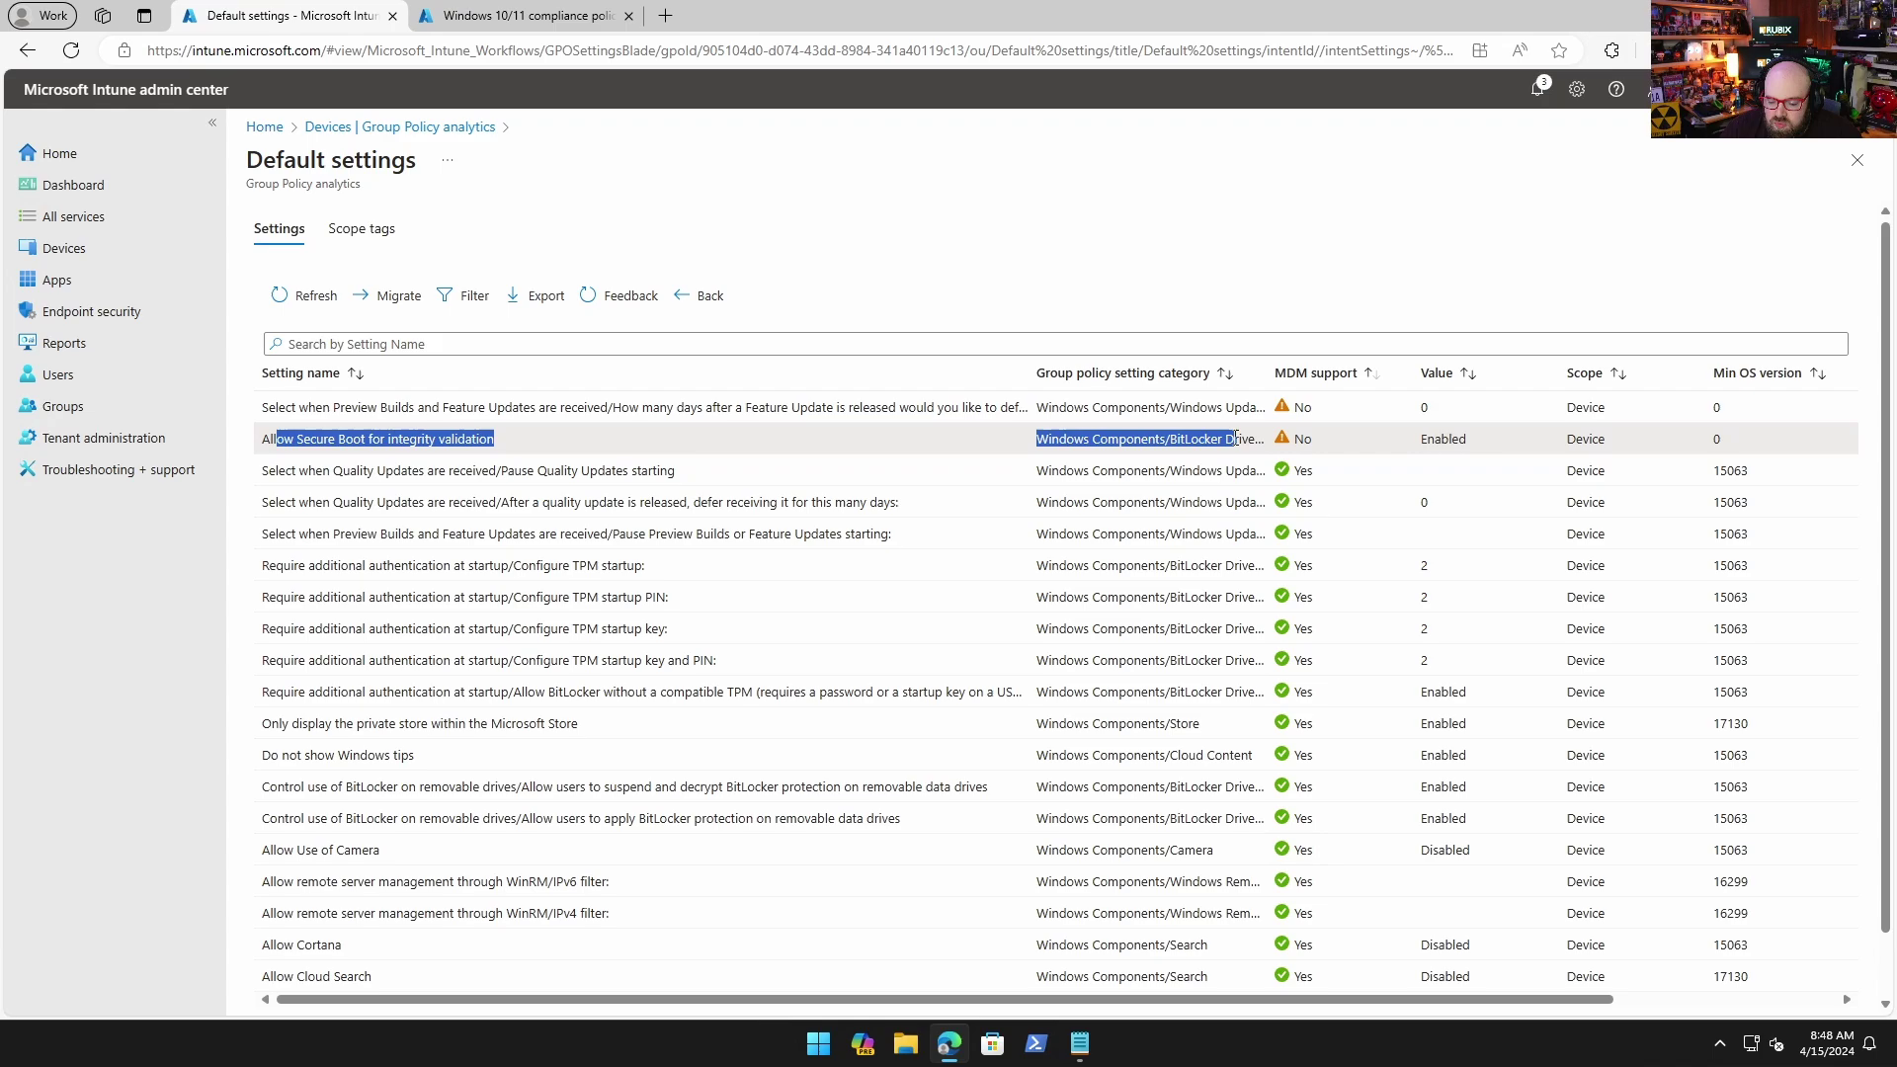
{"action": "left_click", "coordinate": [1159, 447]}
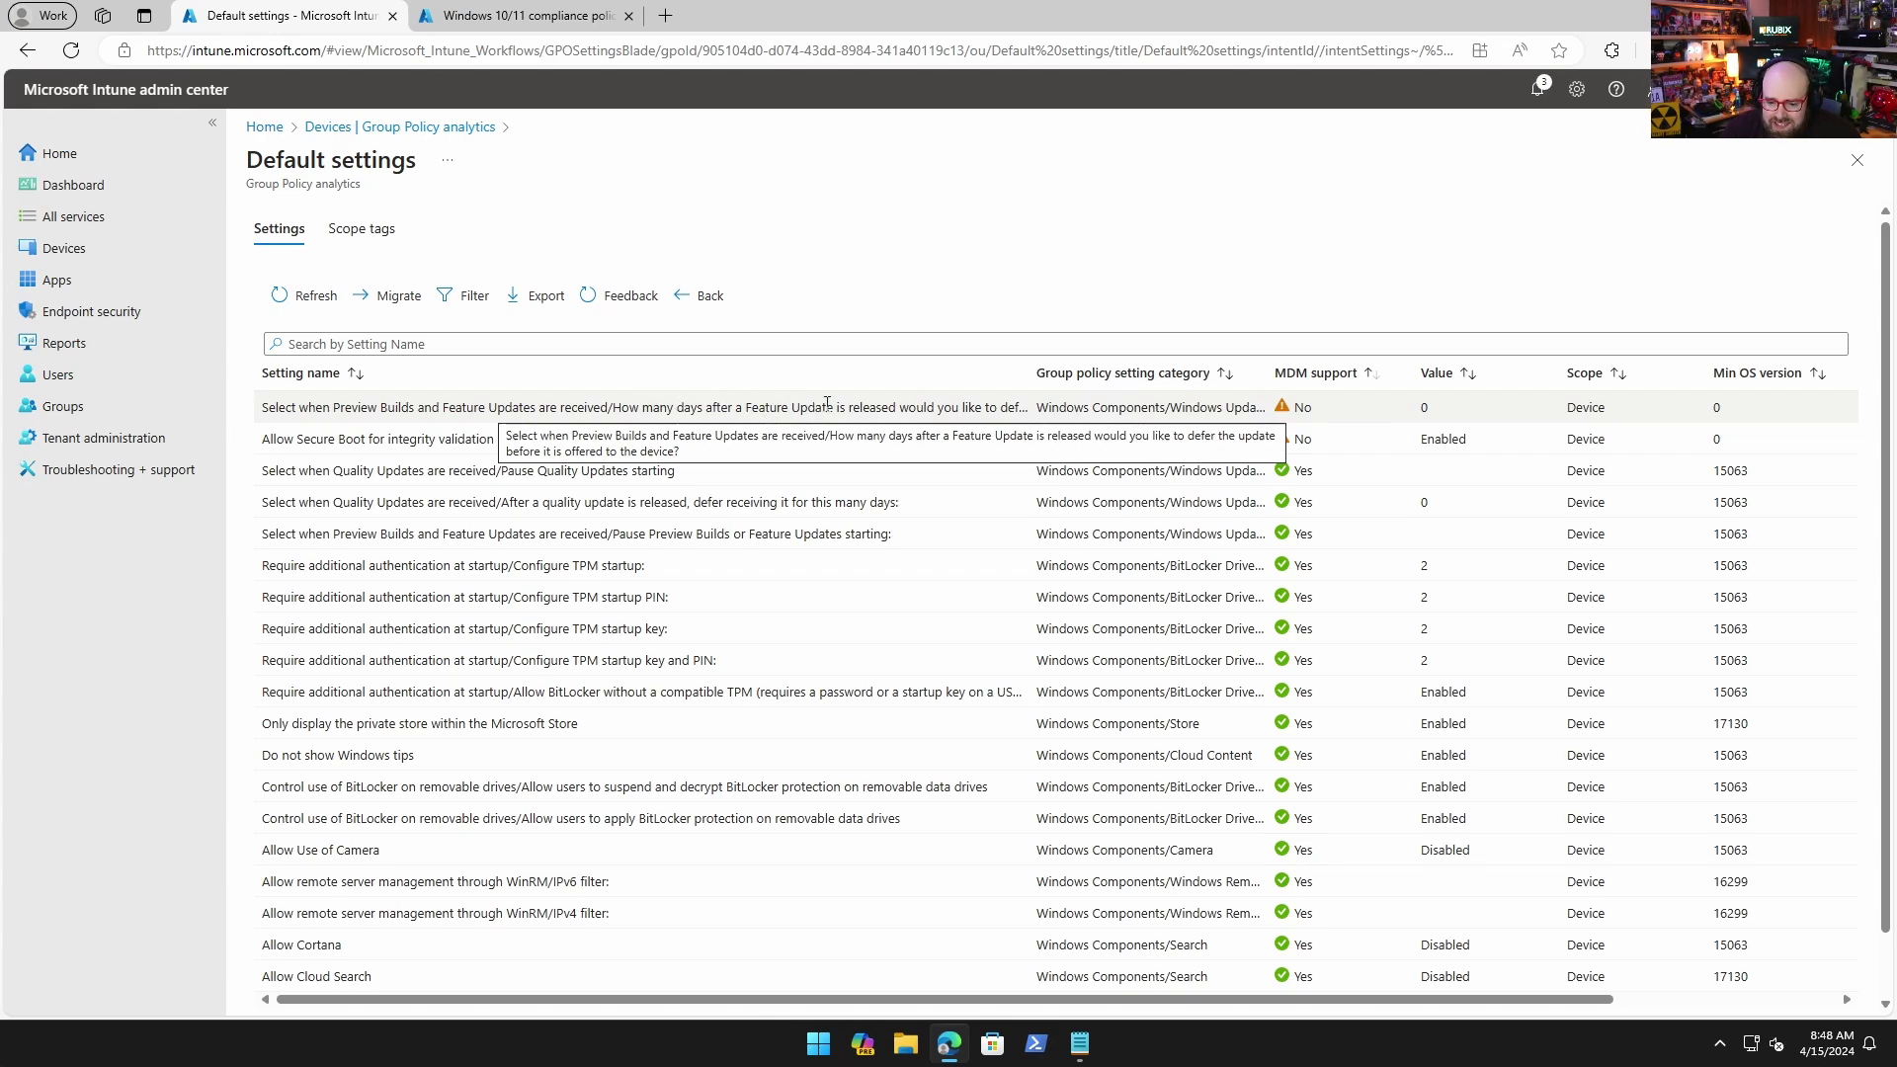
{"action": "left_click_drag", "start_coordinate": [1030, 376], "coordinate": [845, 368]}
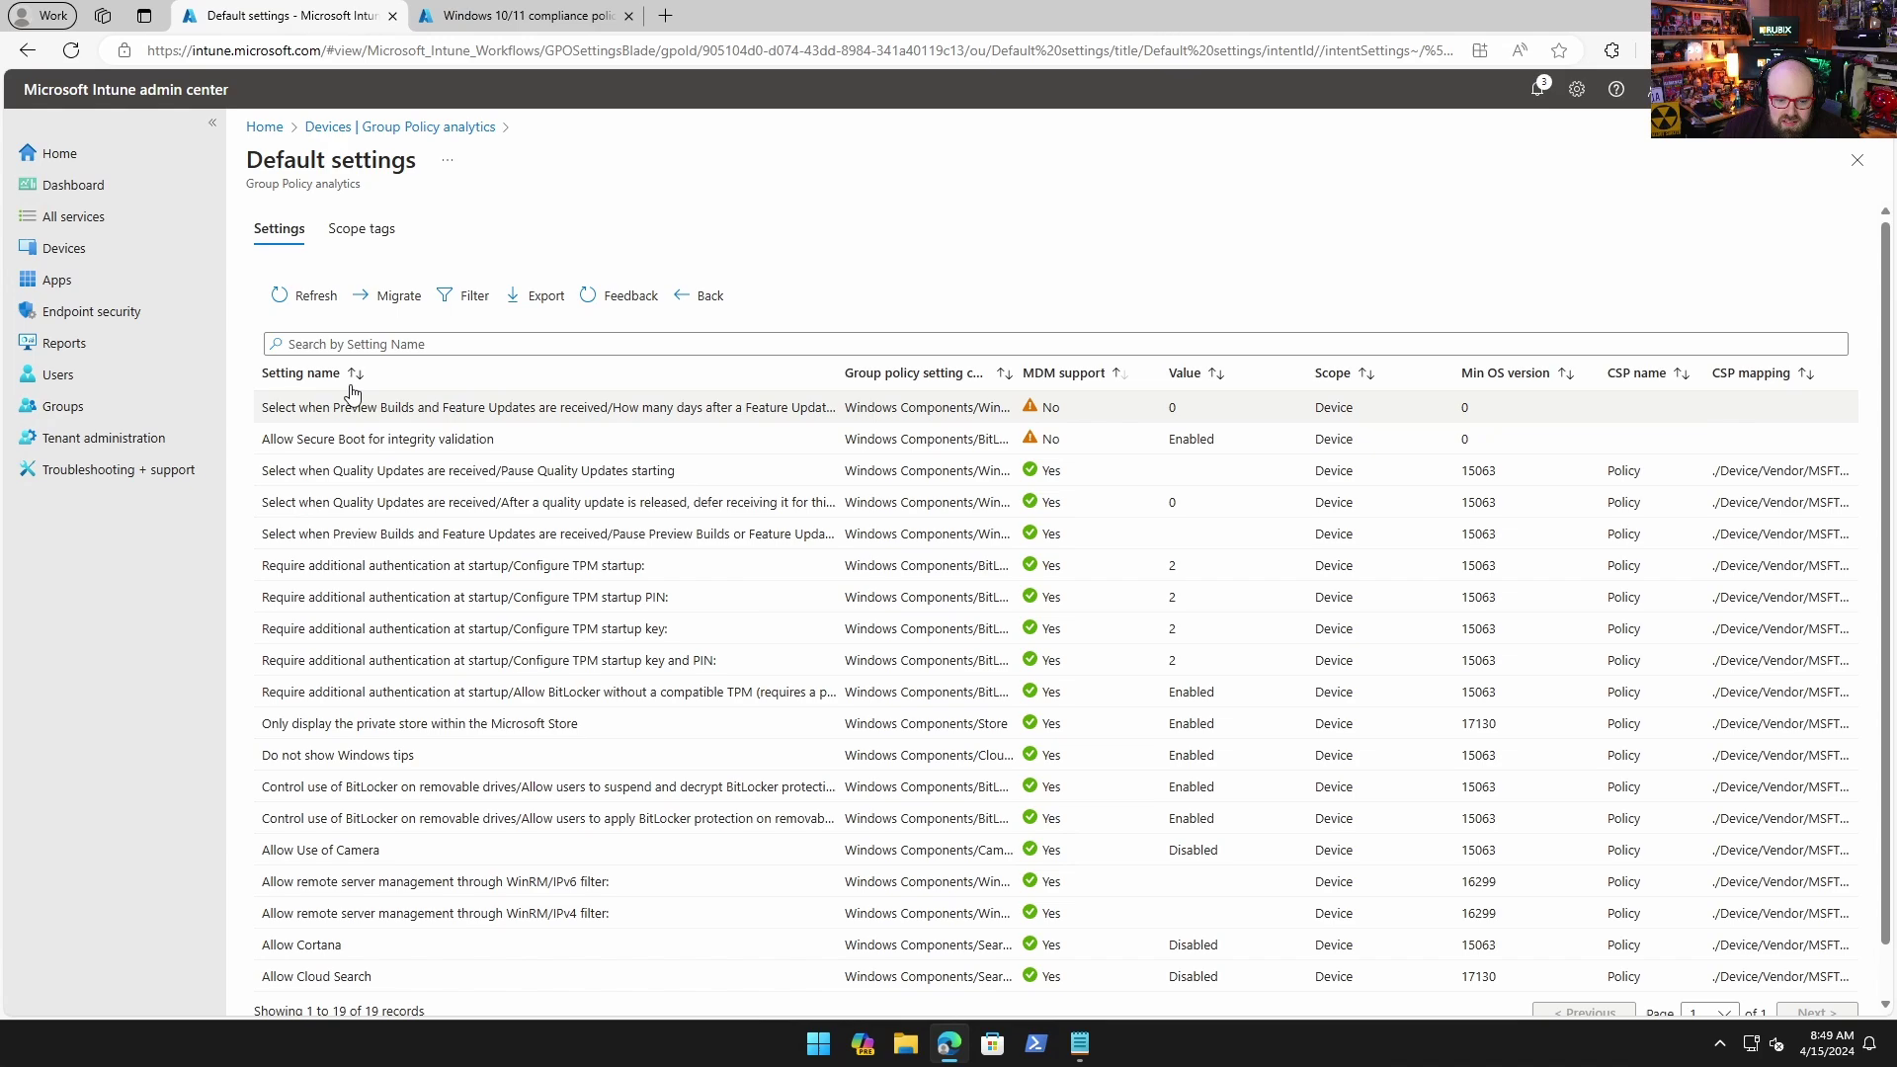
- Leave the compliance policy and discard its unsaved edits
{"action": "left_click", "coordinate": [494, 20]}
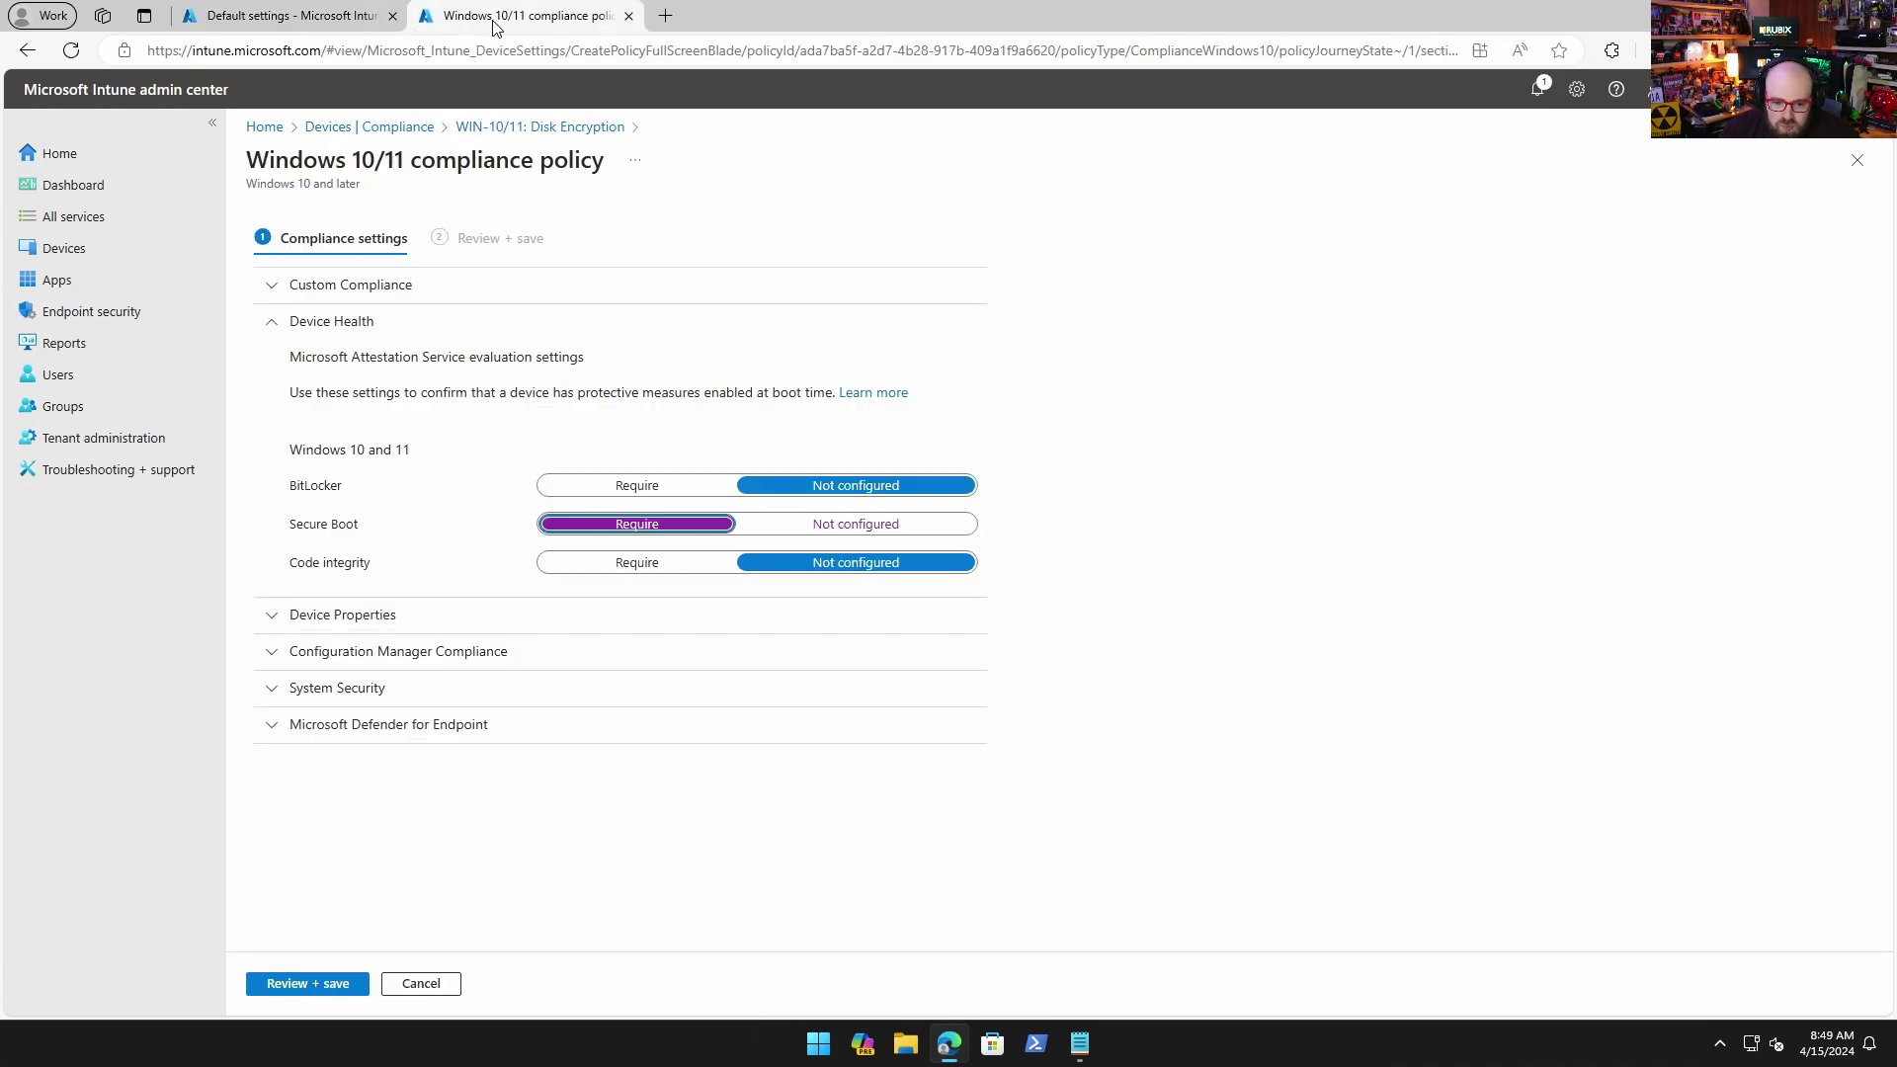
{"action": "left_click", "coordinate": [123, 254]}
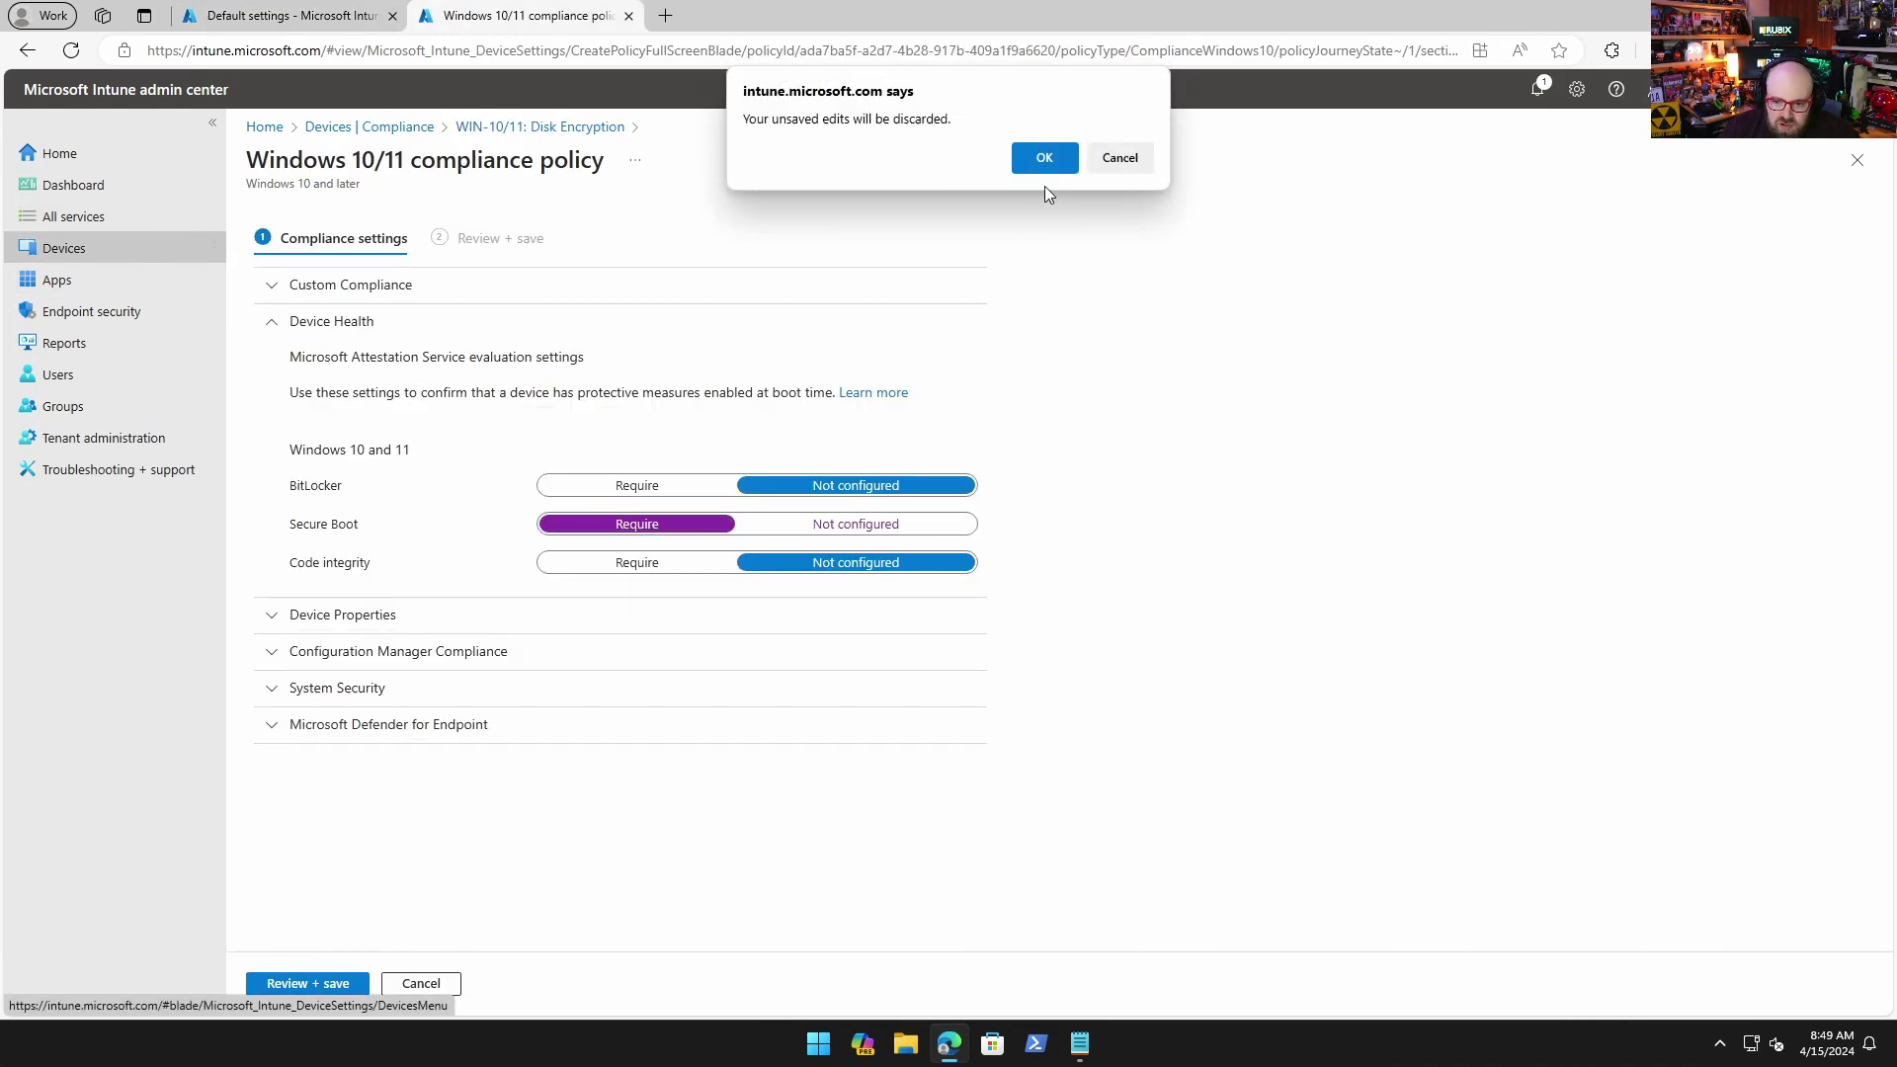
{"action": "left_click", "coordinate": [1043, 158]}
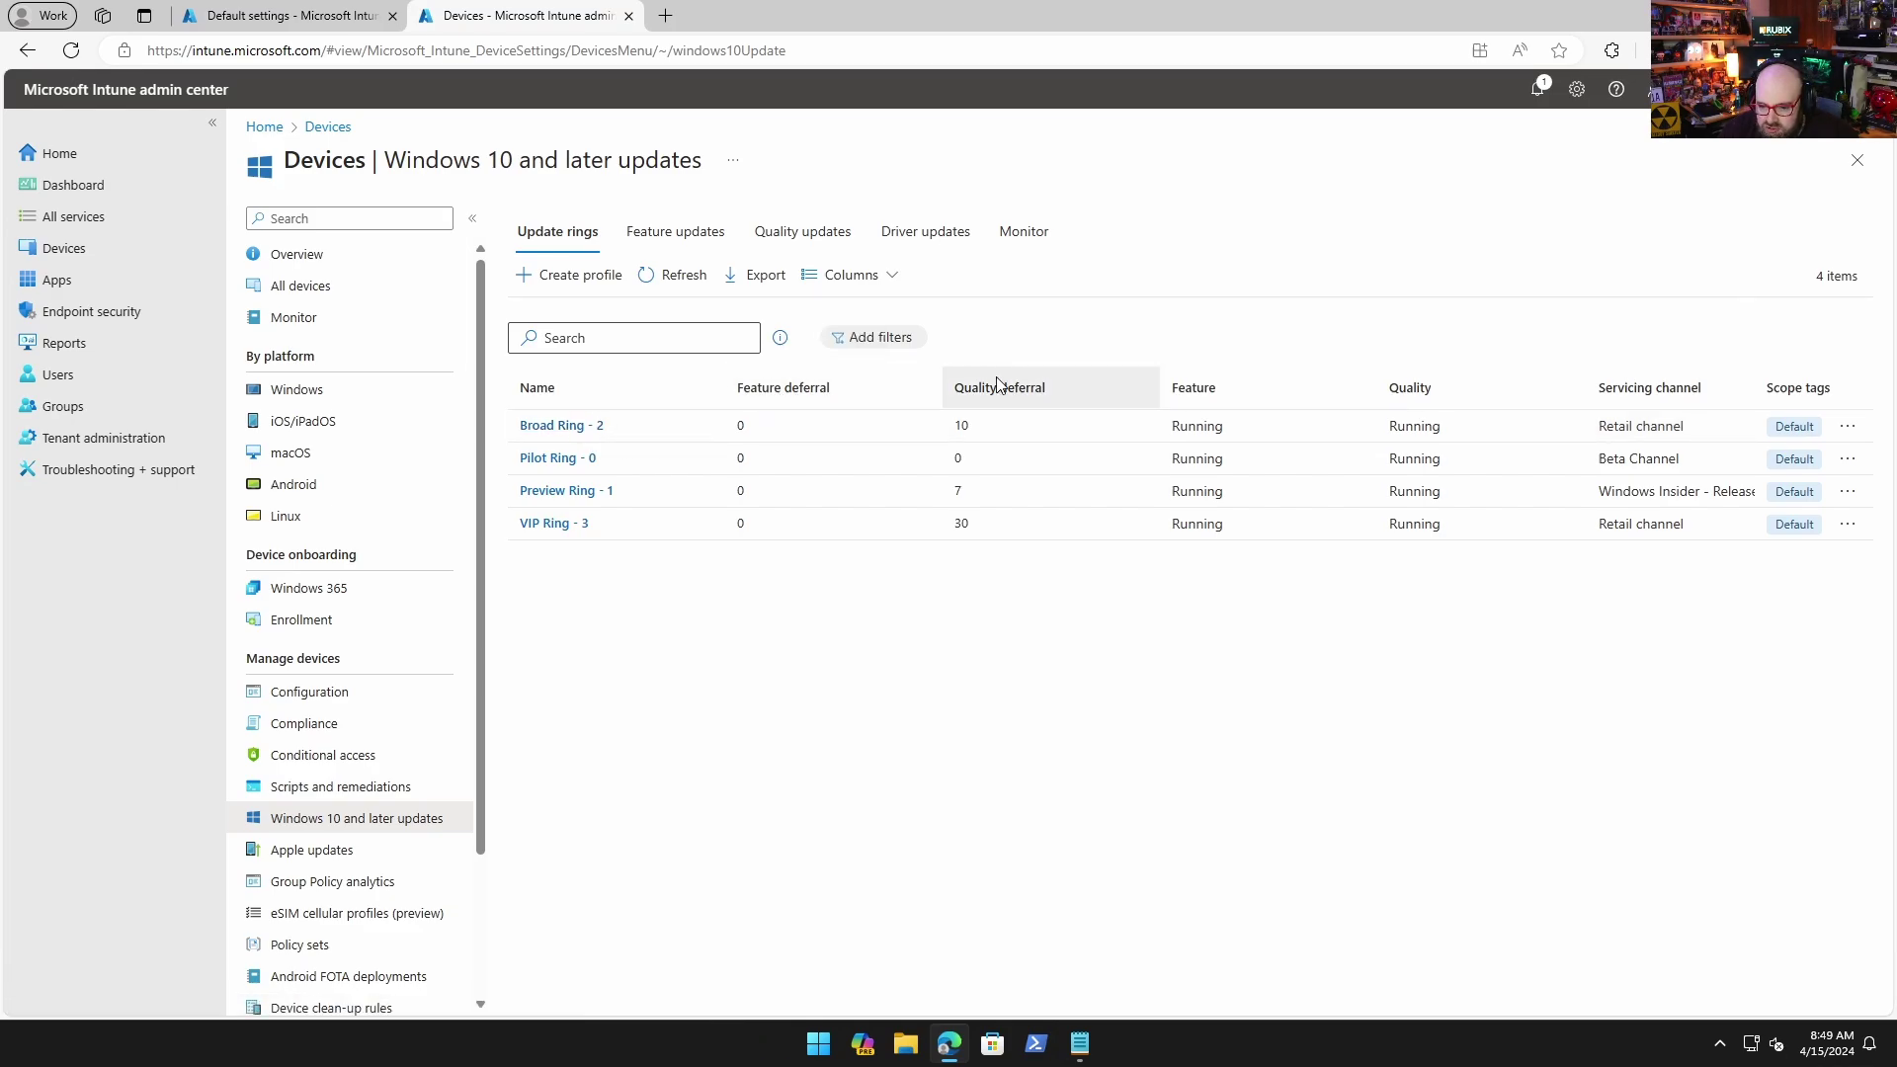
- Open Pilot Ring - 0 for editing, keep Beta Channel, then return to Group Policy analytics
{"action": "left_click", "coordinate": [566, 468]}
{"action": "scroll", "coordinate": [384, 467], "scroll_direction": "down", "scroll_amount": 2}
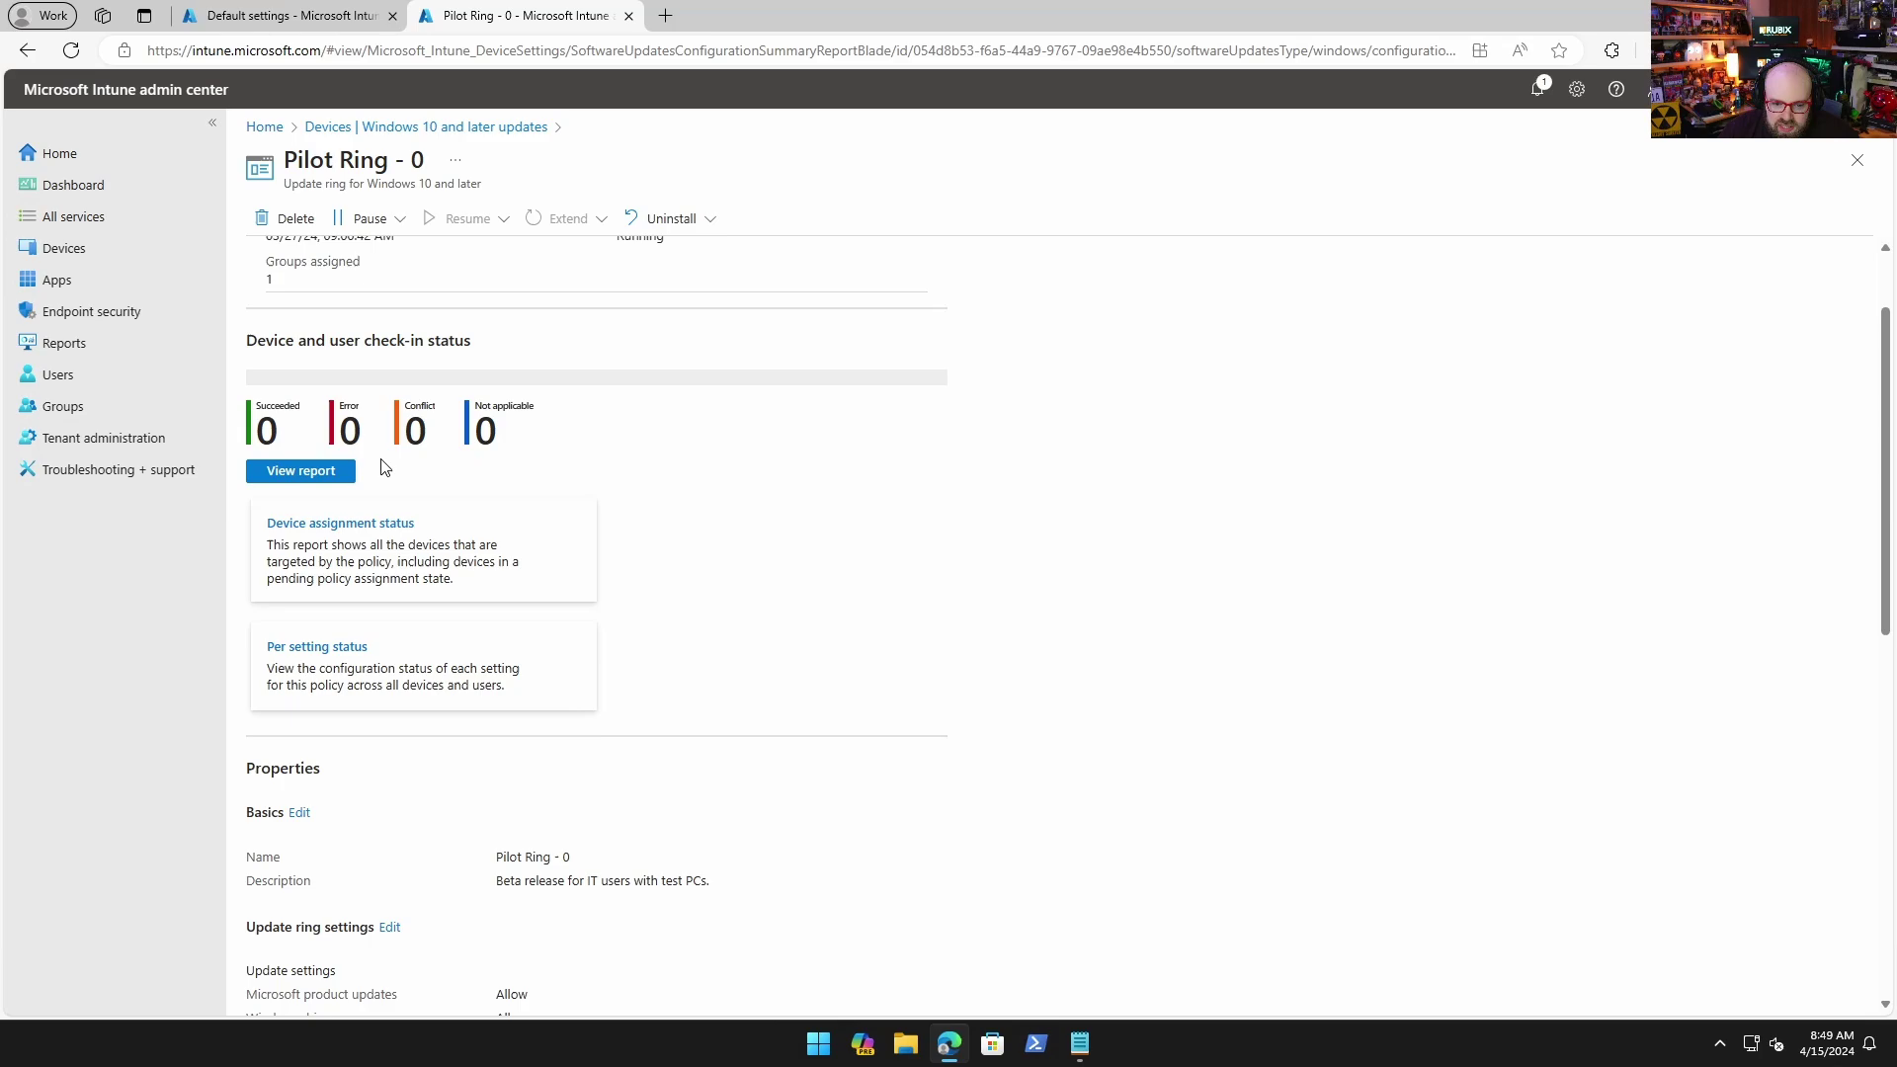
{"action": "scroll", "coordinate": [384, 468], "scroll_direction": "up", "scroll_amount": 1}
{"action": "scroll", "coordinate": [436, 644], "scroll_direction": "down", "scroll_amount": 5}
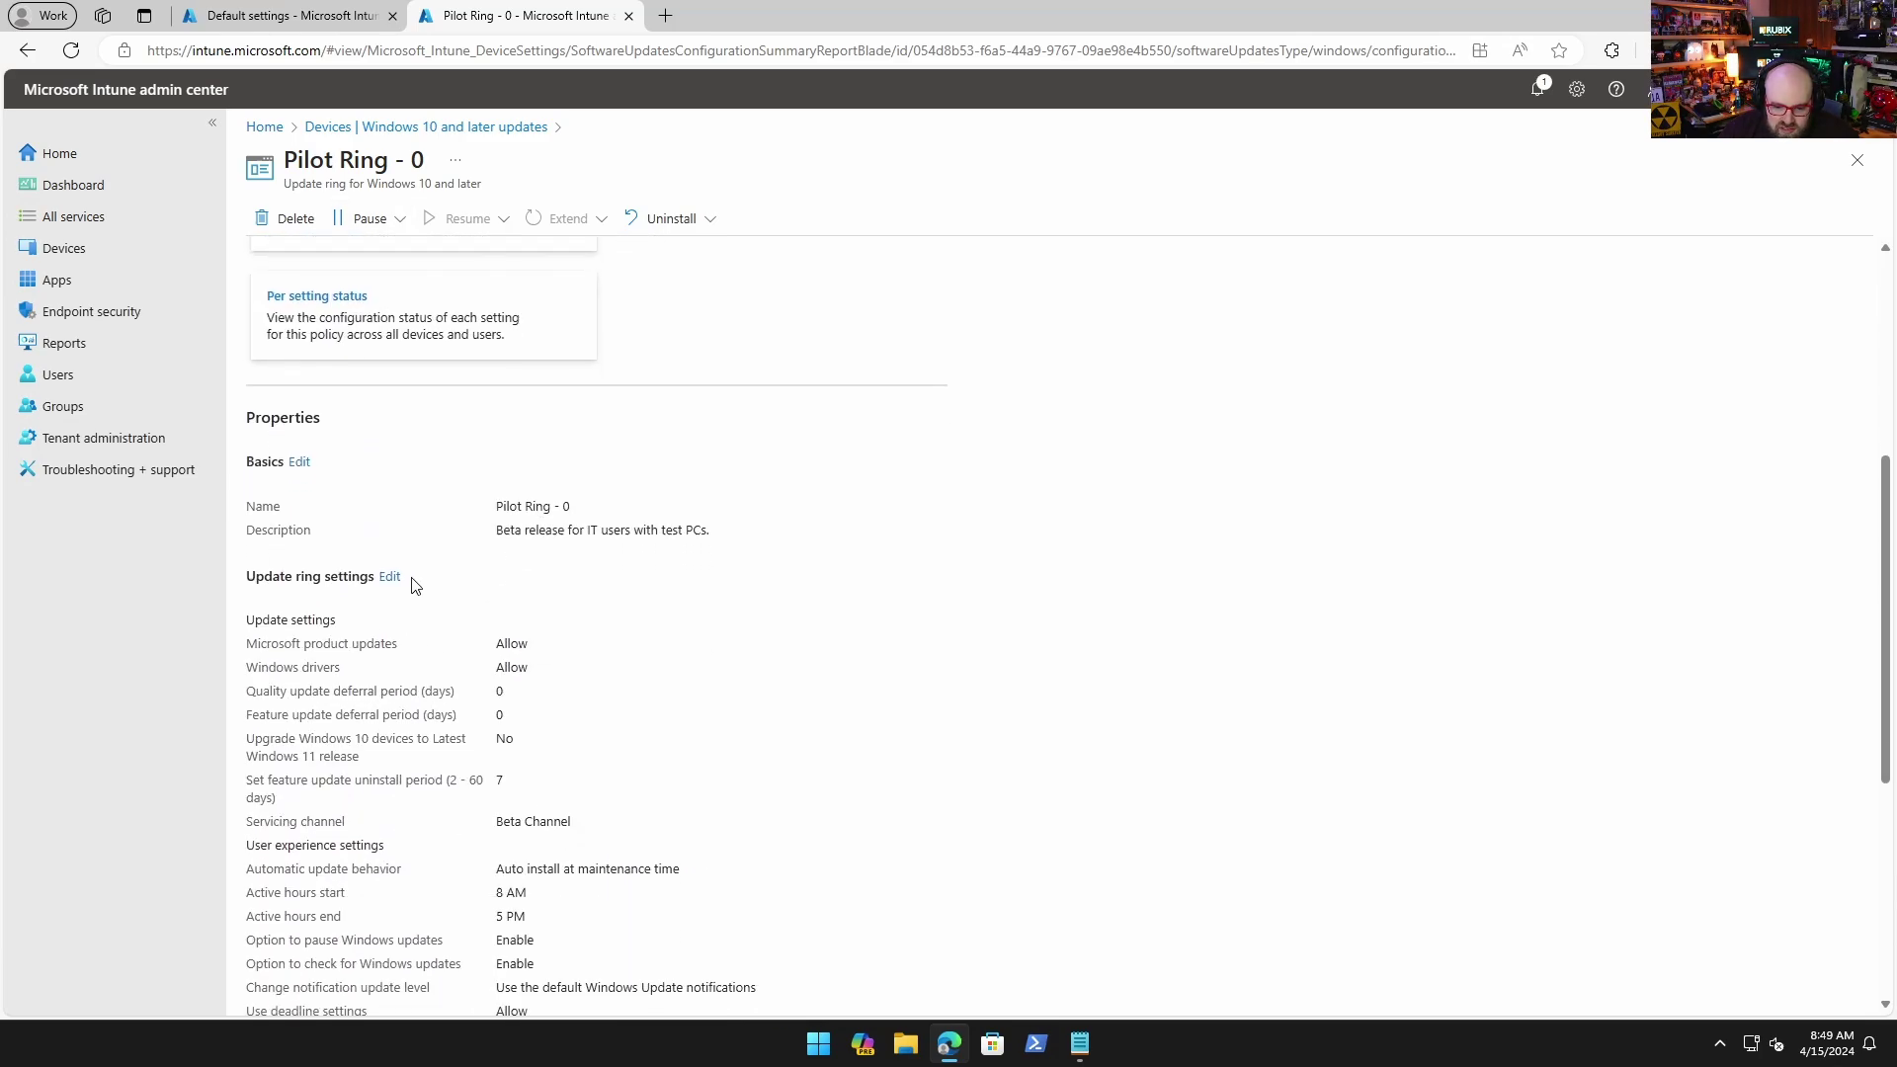
{"action": "scroll", "coordinate": [418, 584], "scroll_direction": "down", "scroll_amount": 2}
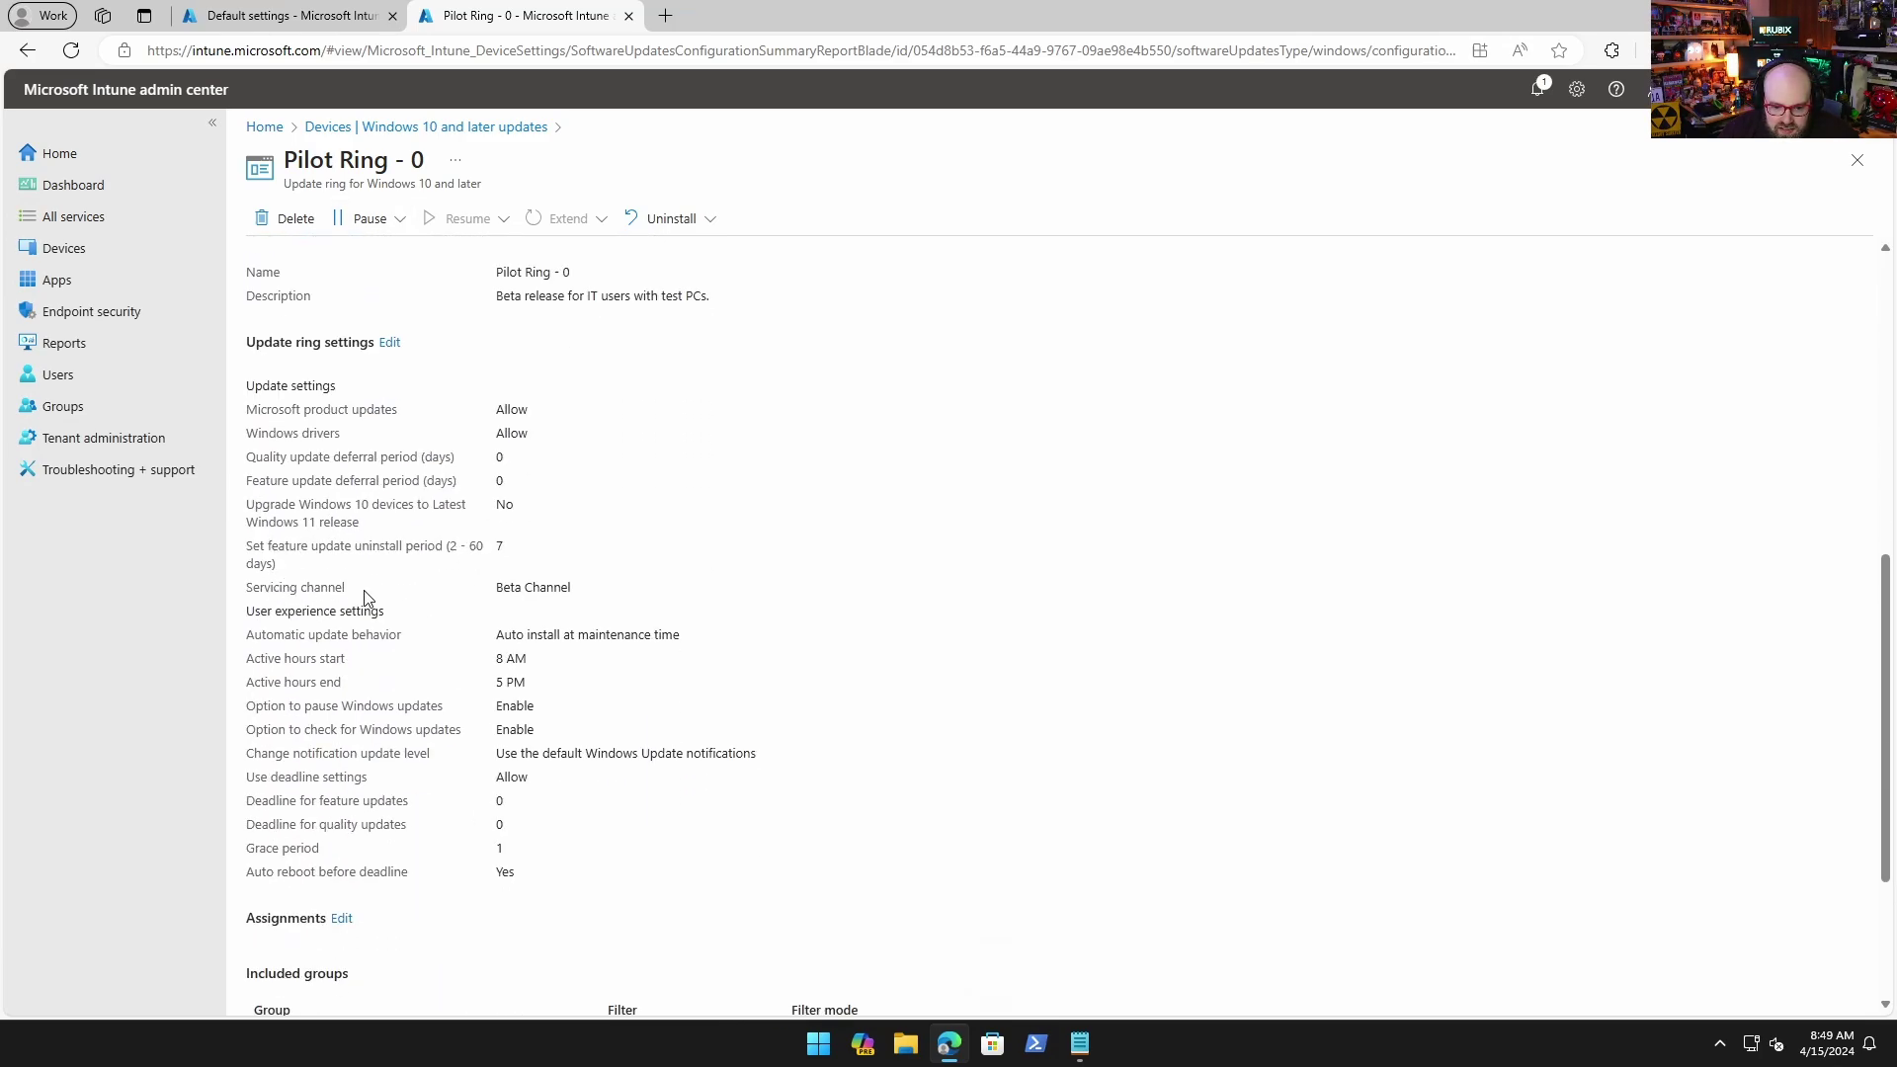
{"action": "left_click", "coordinate": [388, 343]}
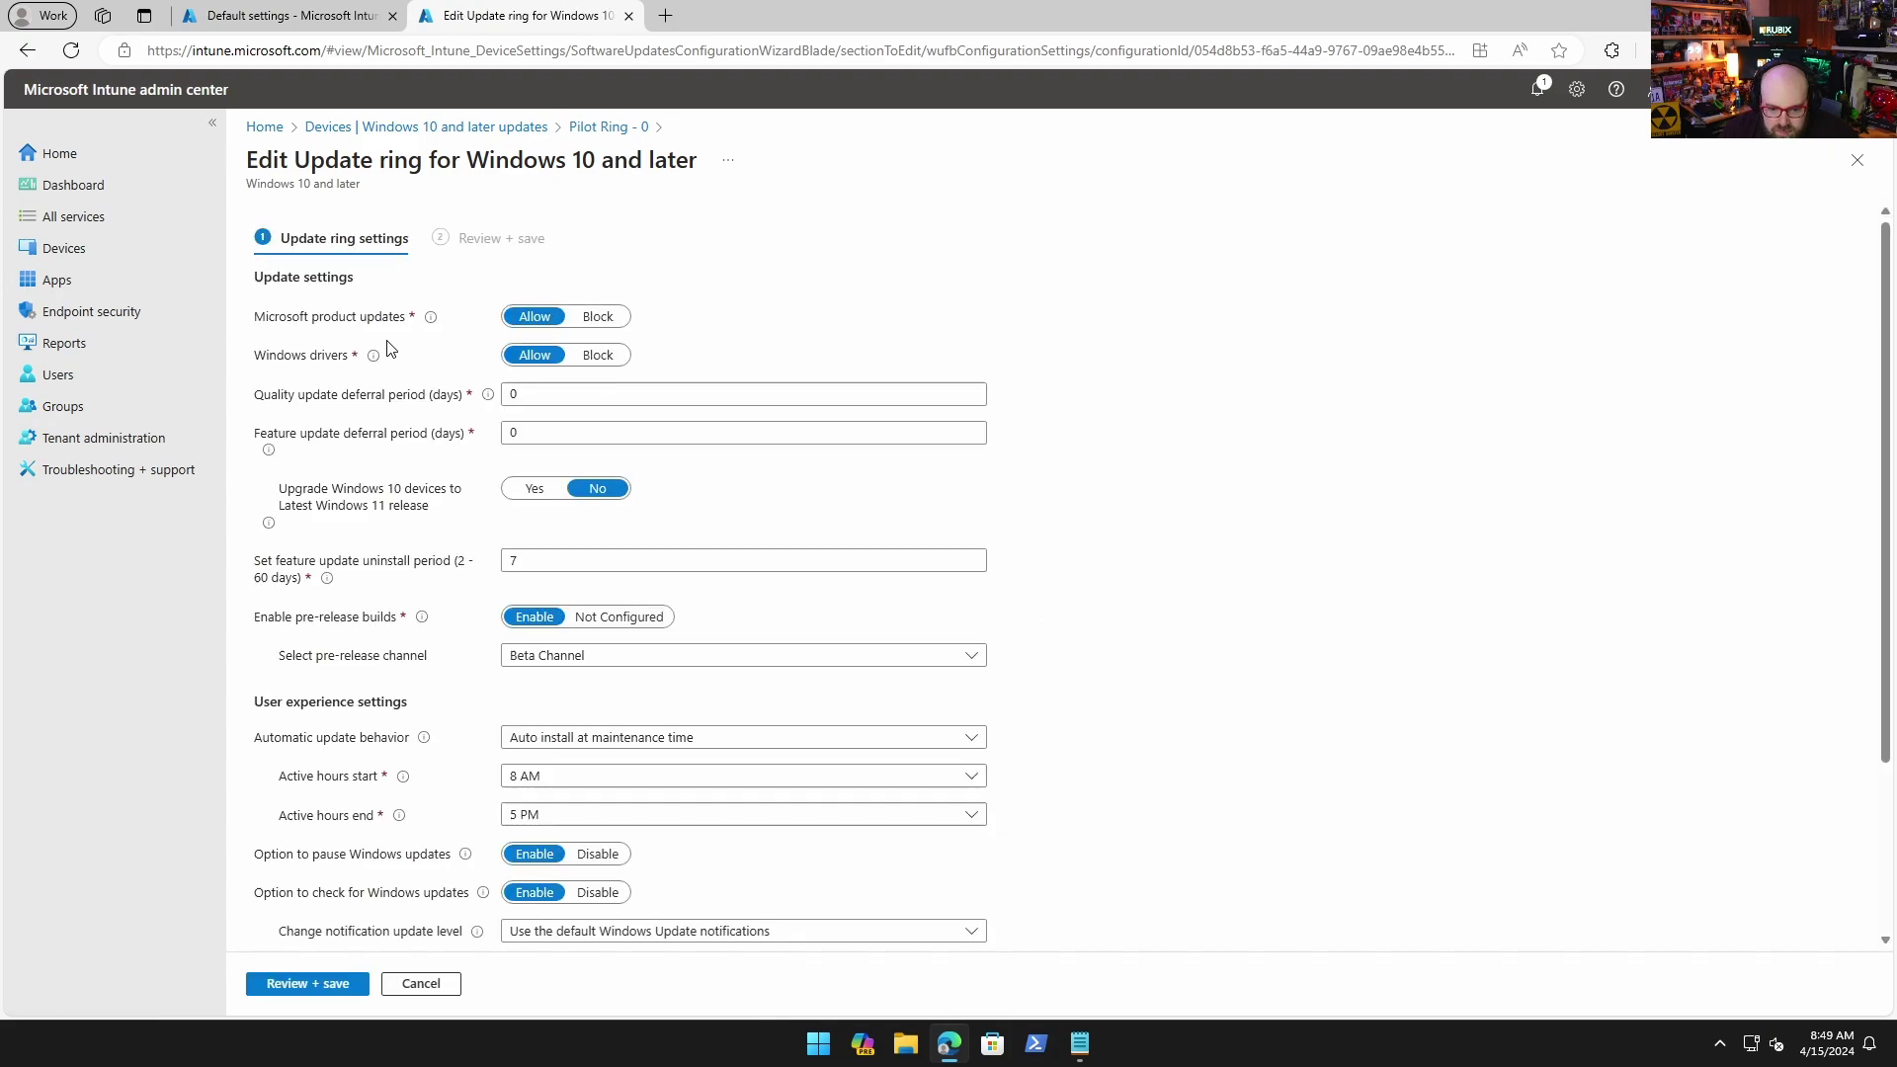
{"action": "left_click", "coordinate": [604, 658]}
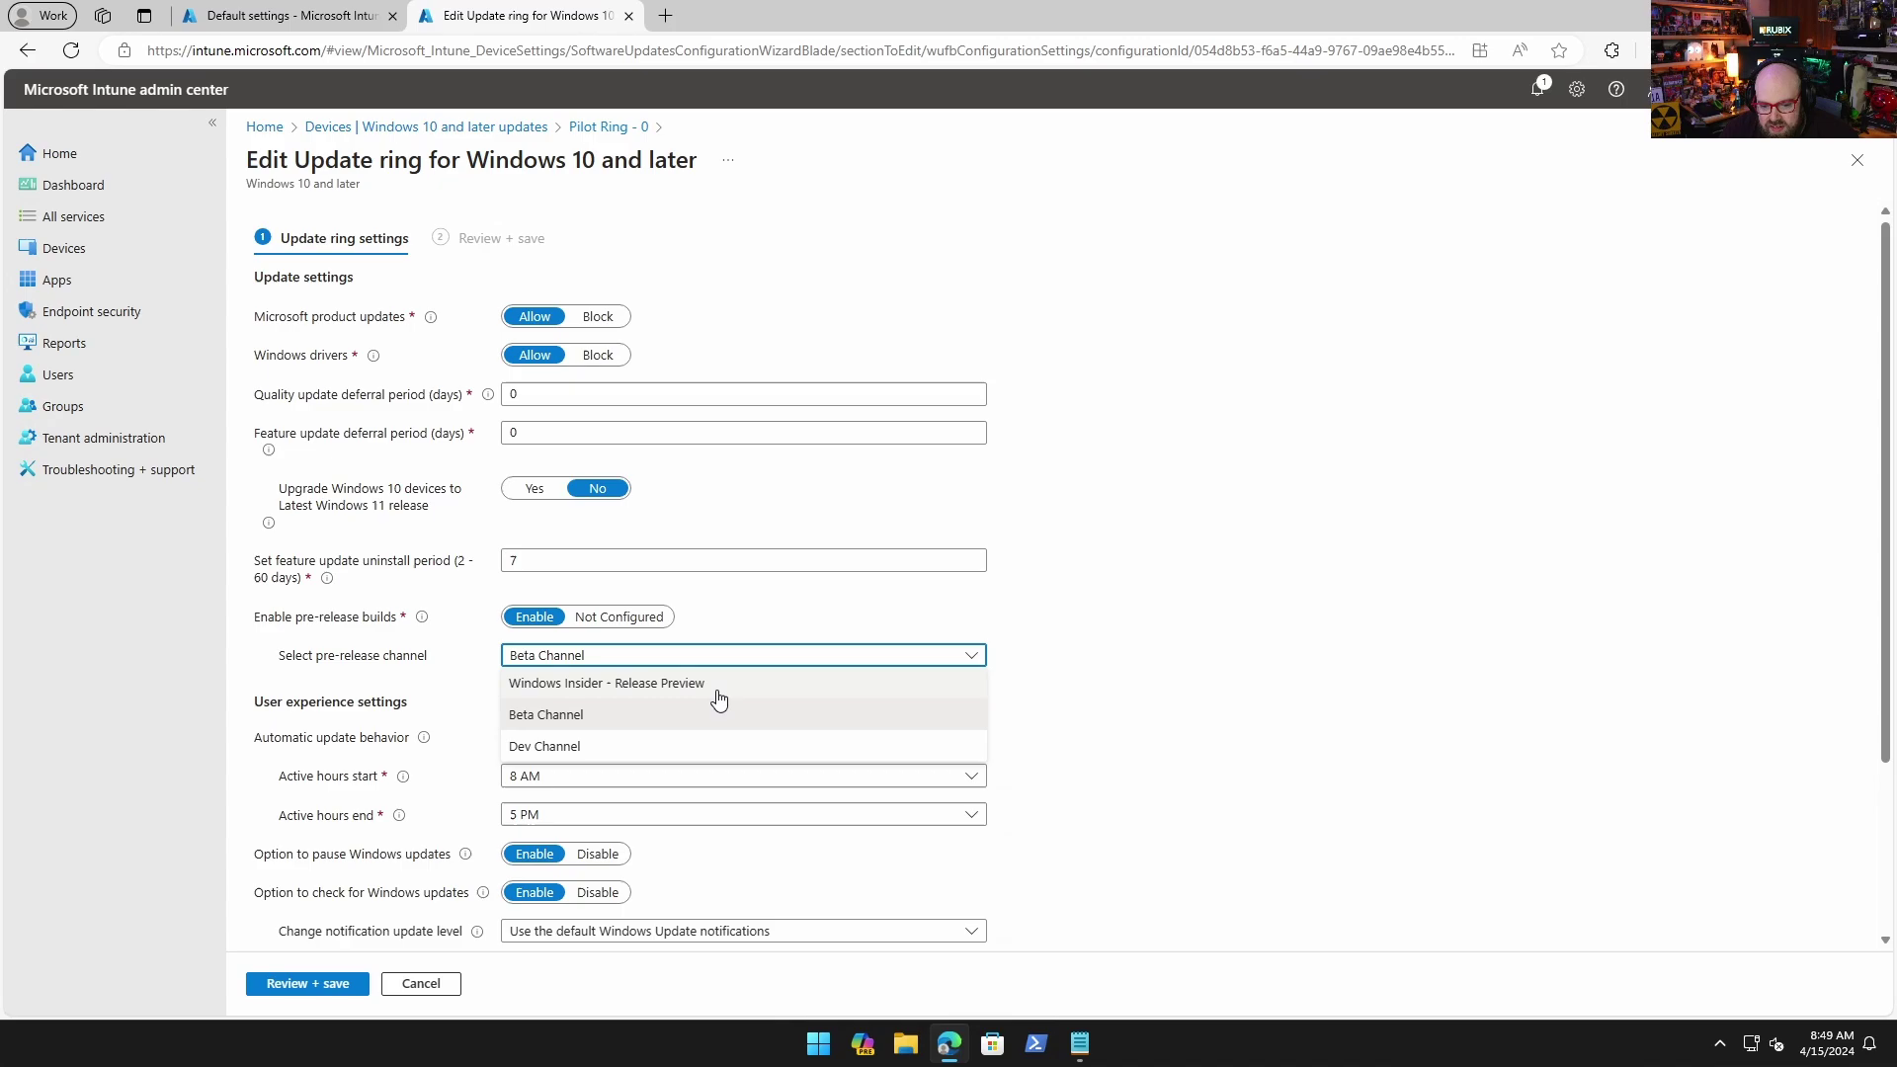
{"action": "left_click", "coordinate": [1070, 695]}
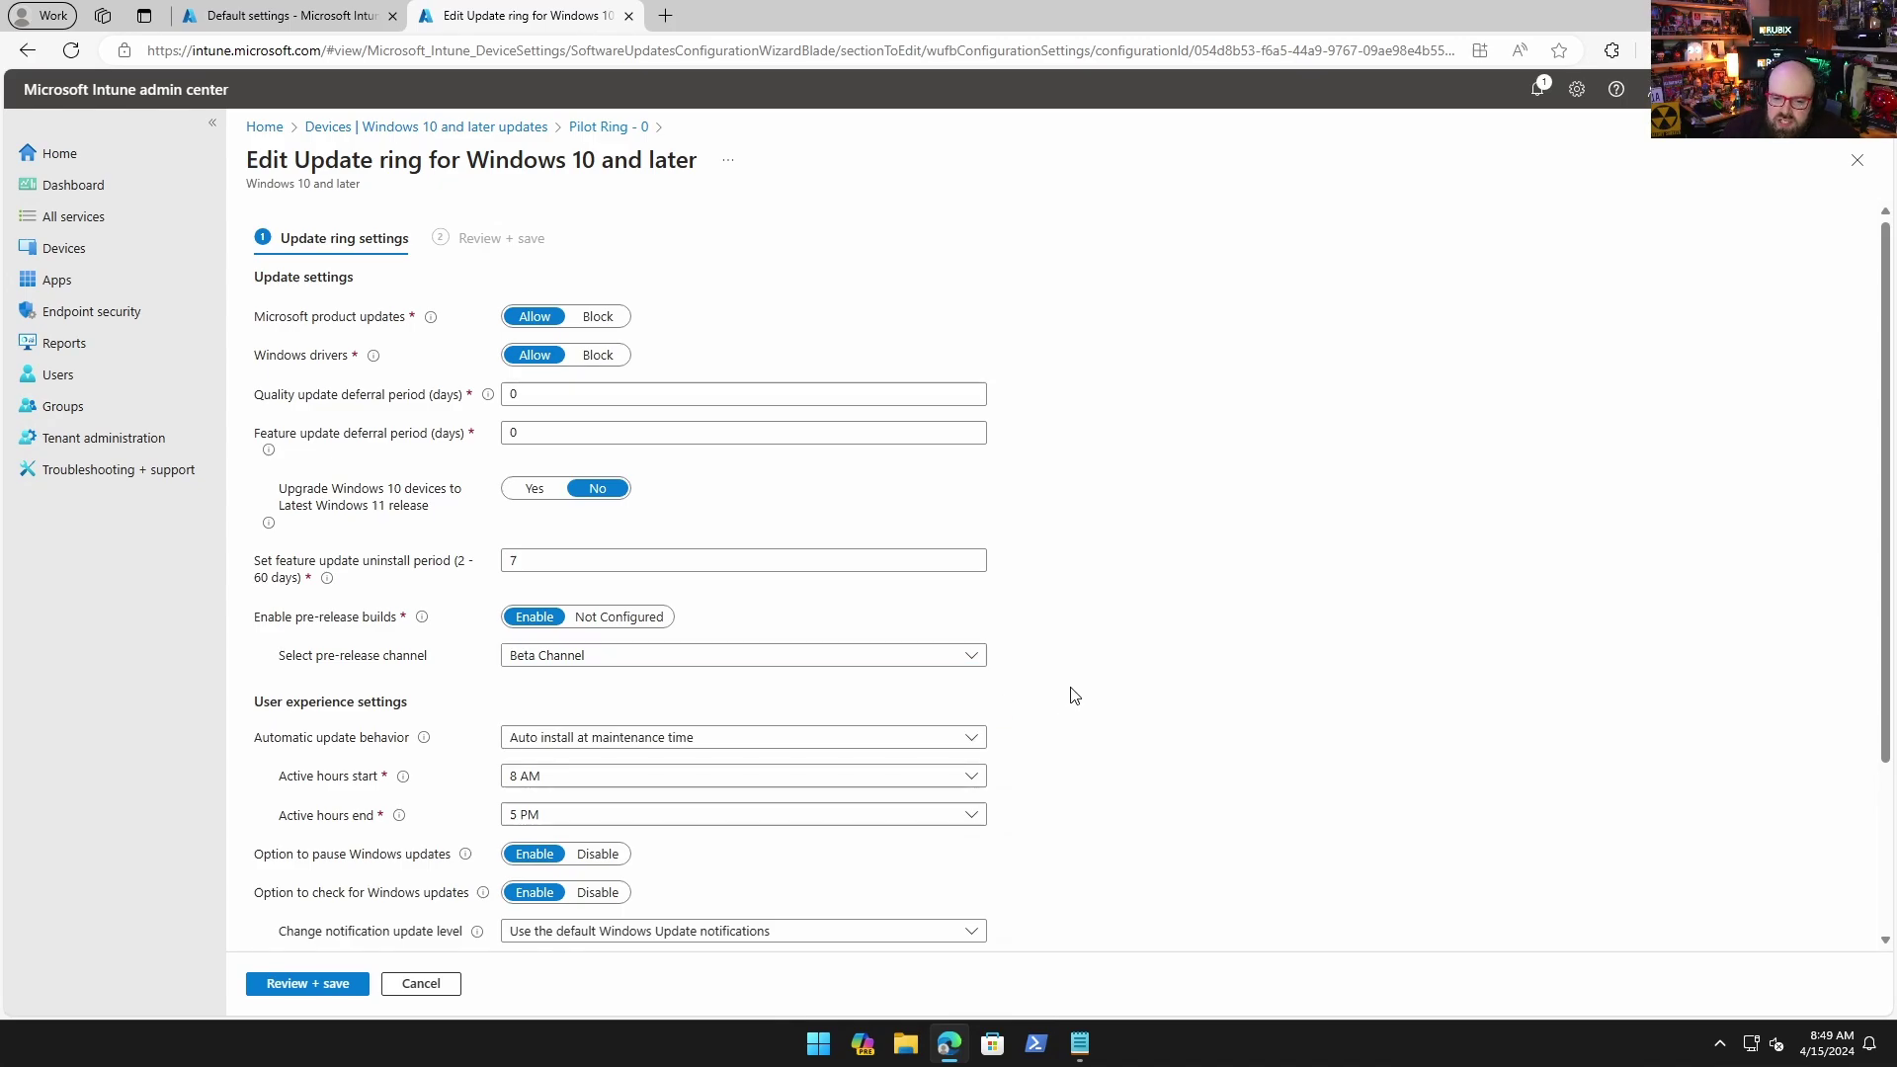
{"action": "key", "text": "ctrl+shift+Tab"}
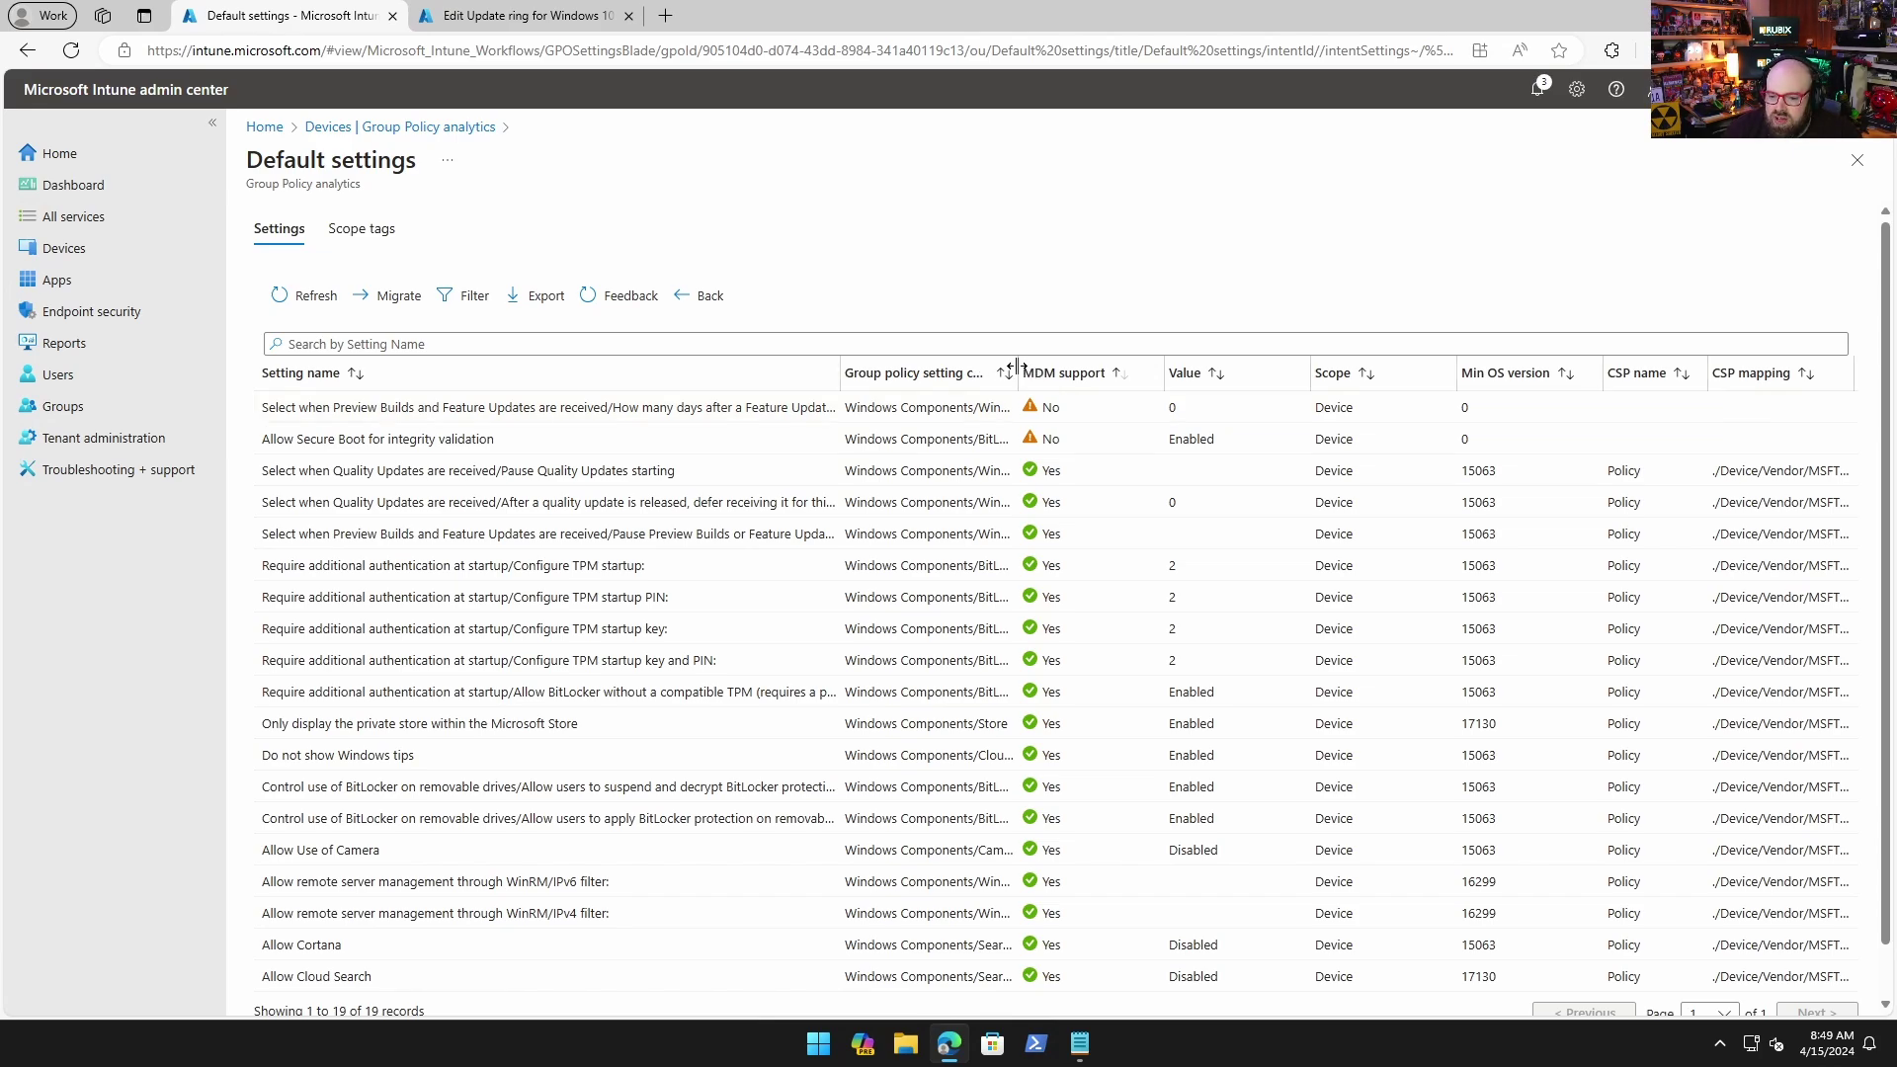
- Widen the category column and narrow the CSP name column so all 19 records fit
{"action": "left_click_drag", "start_coordinate": [1016, 367], "coordinate": [1034, 367]}
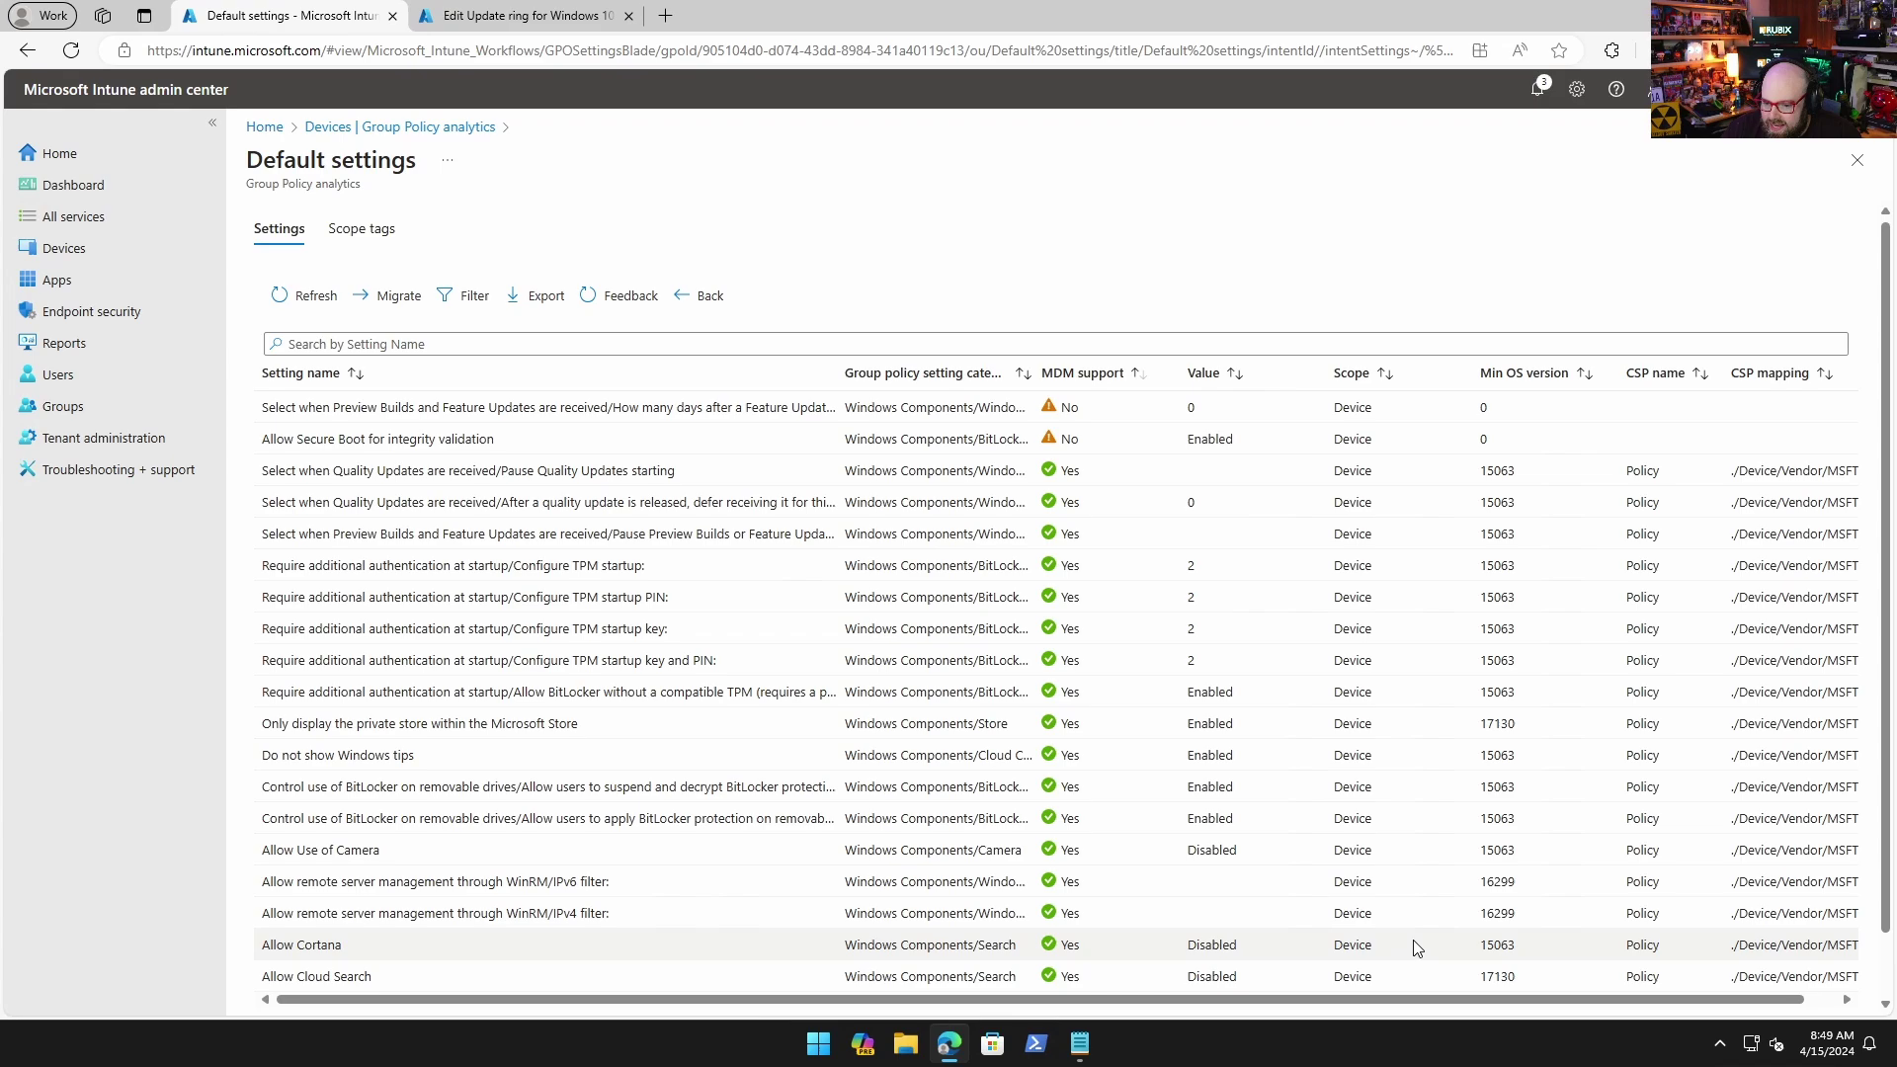
{"action": "scroll", "coordinate": [1417, 948], "scroll_direction": "right", "scroll_amount": 1}
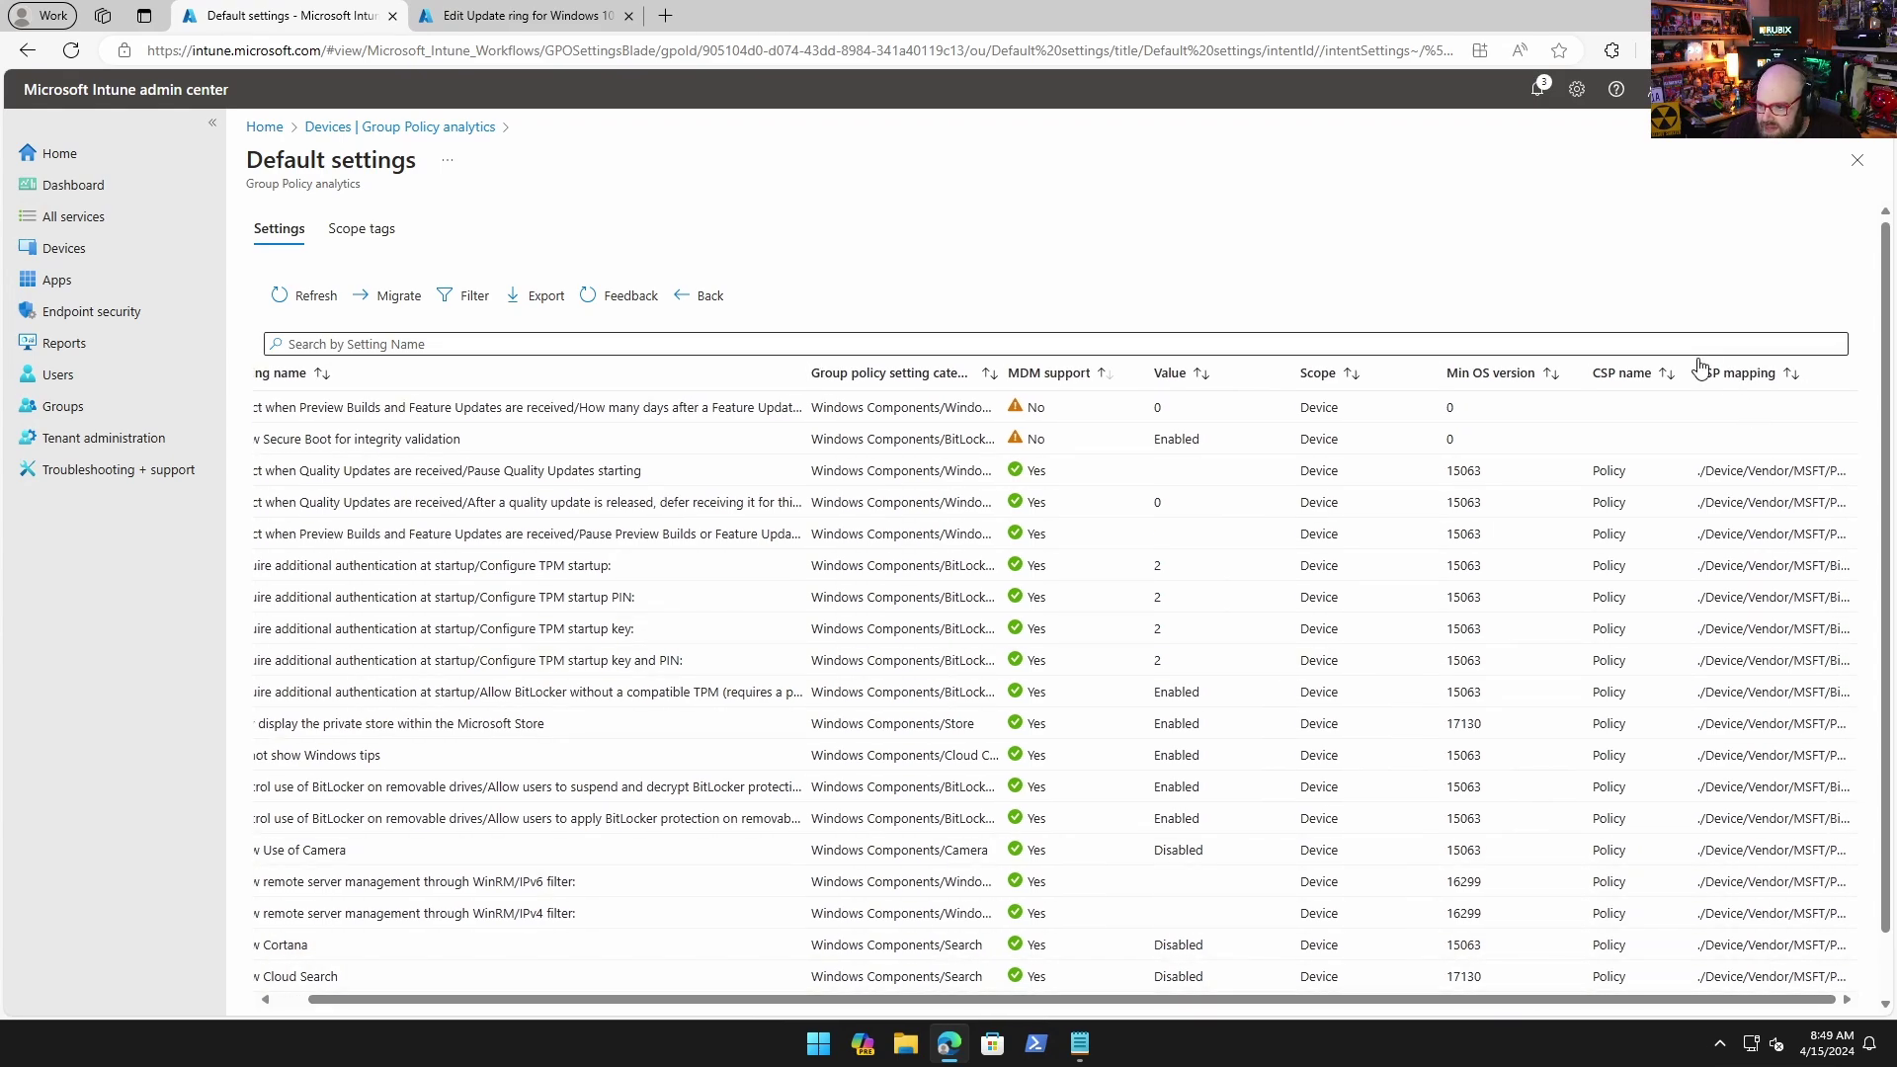
{"action": "left_click_drag", "start_coordinate": [1699, 369], "coordinate": [1601, 374]}
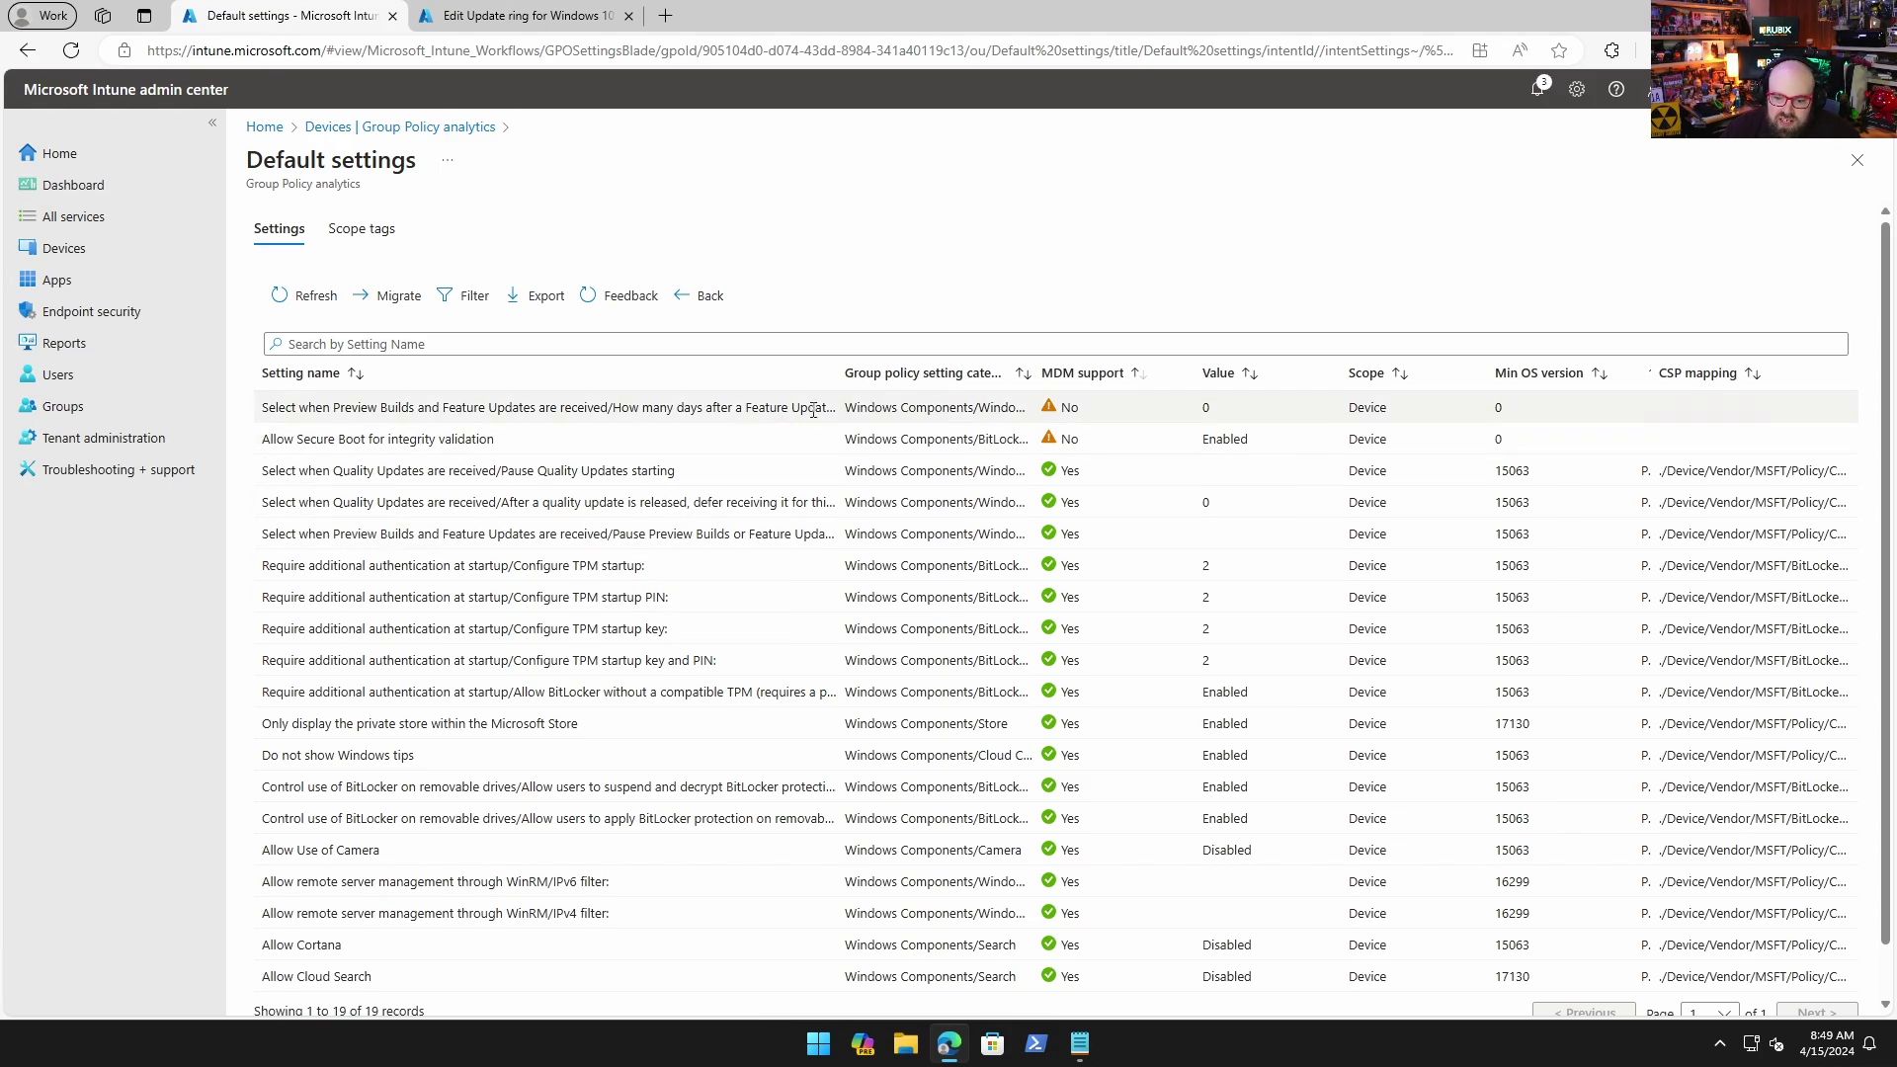
{"action": "scroll", "coordinate": [752, 821], "scroll_direction": "down", "scroll_amount": 2}
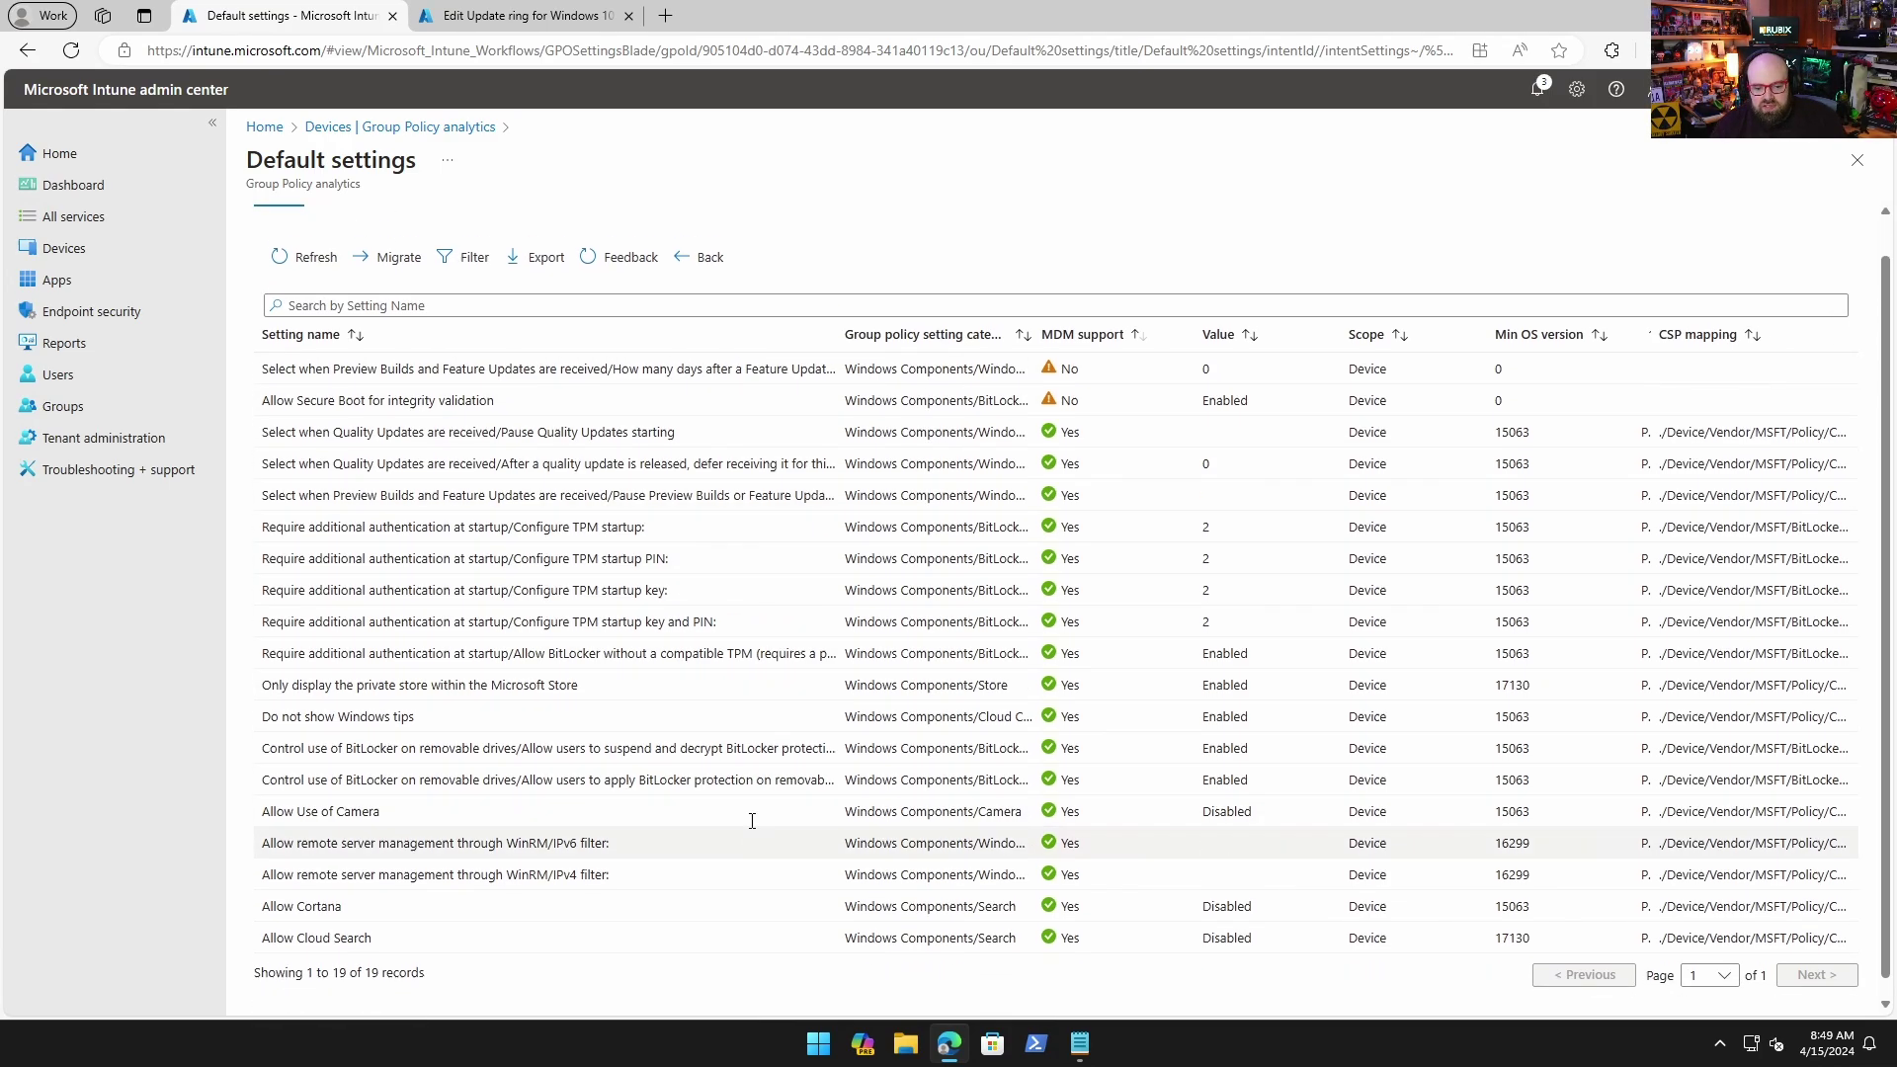
{"action": "scroll", "coordinate": [553, 884], "scroll_direction": "down", "scroll_amount": 1}
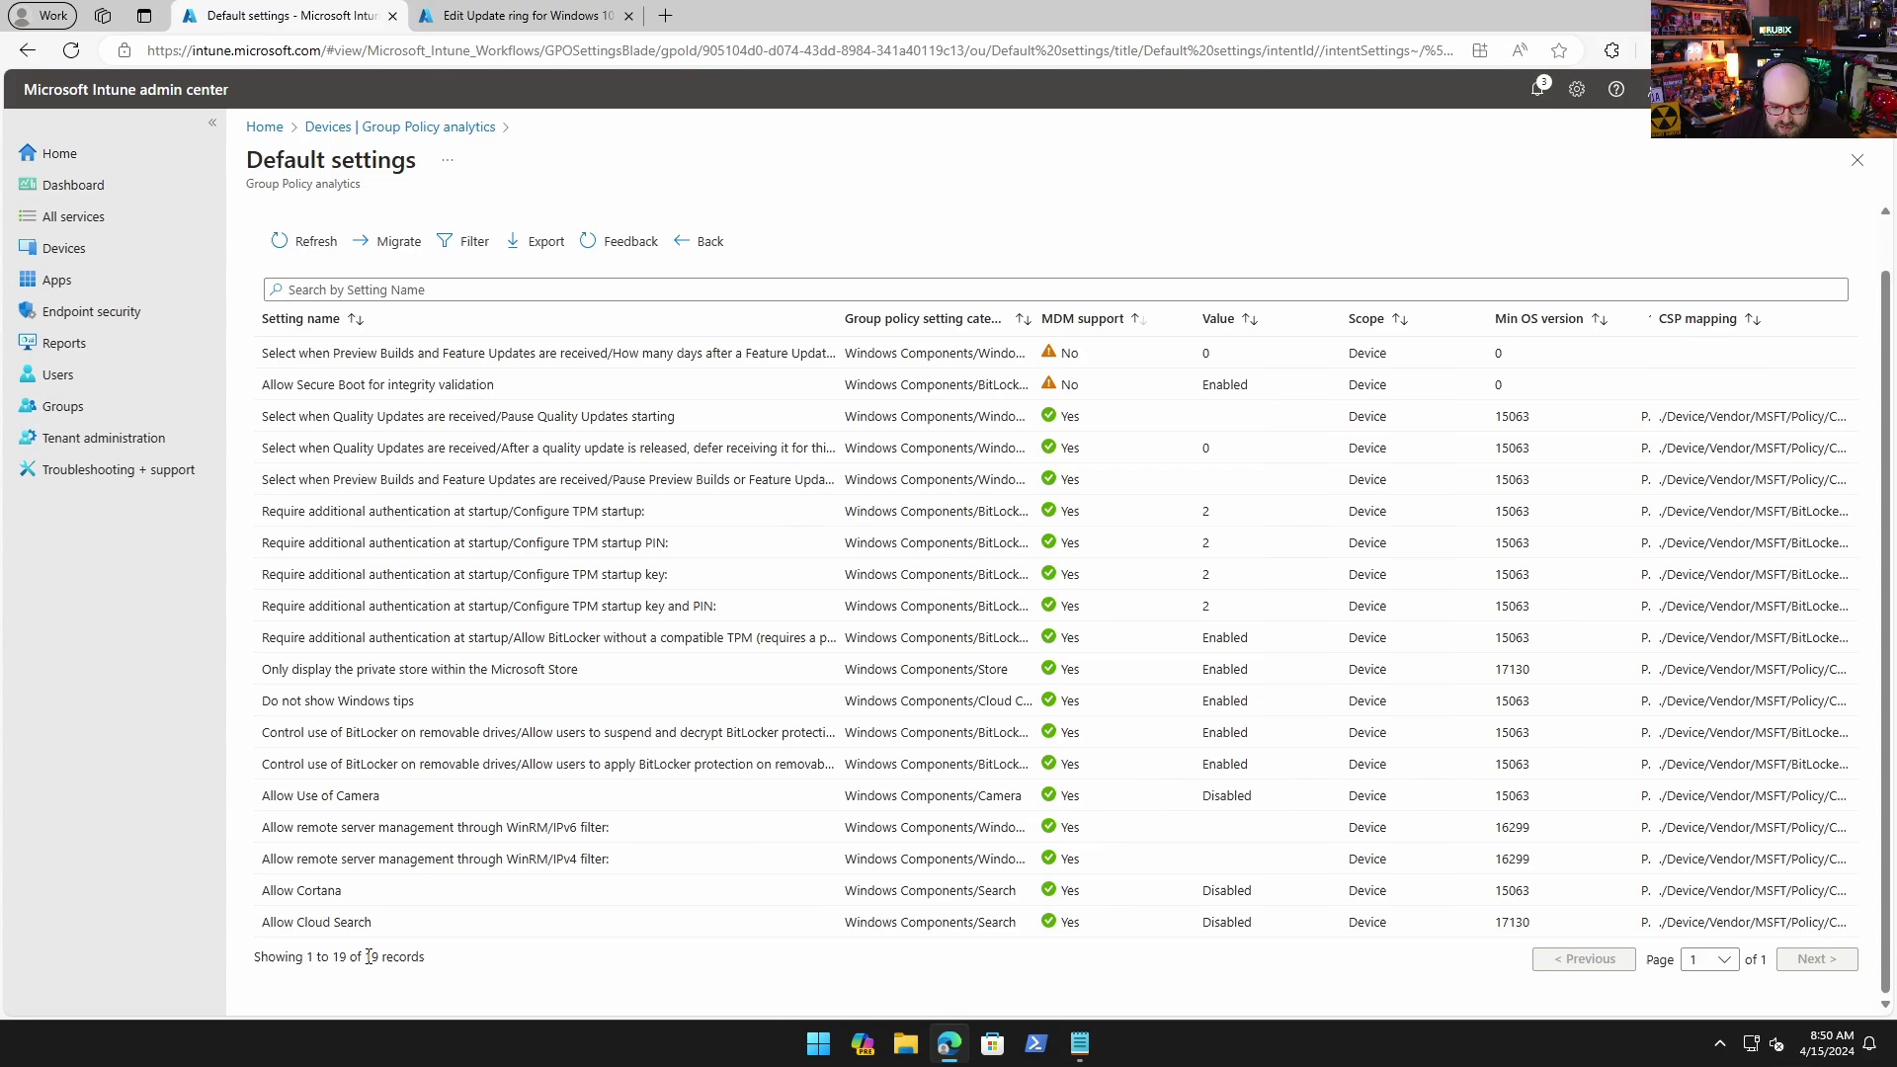
{"action": "scroll", "coordinate": [569, 802], "scroll_direction": "up", "scroll_amount": 2}
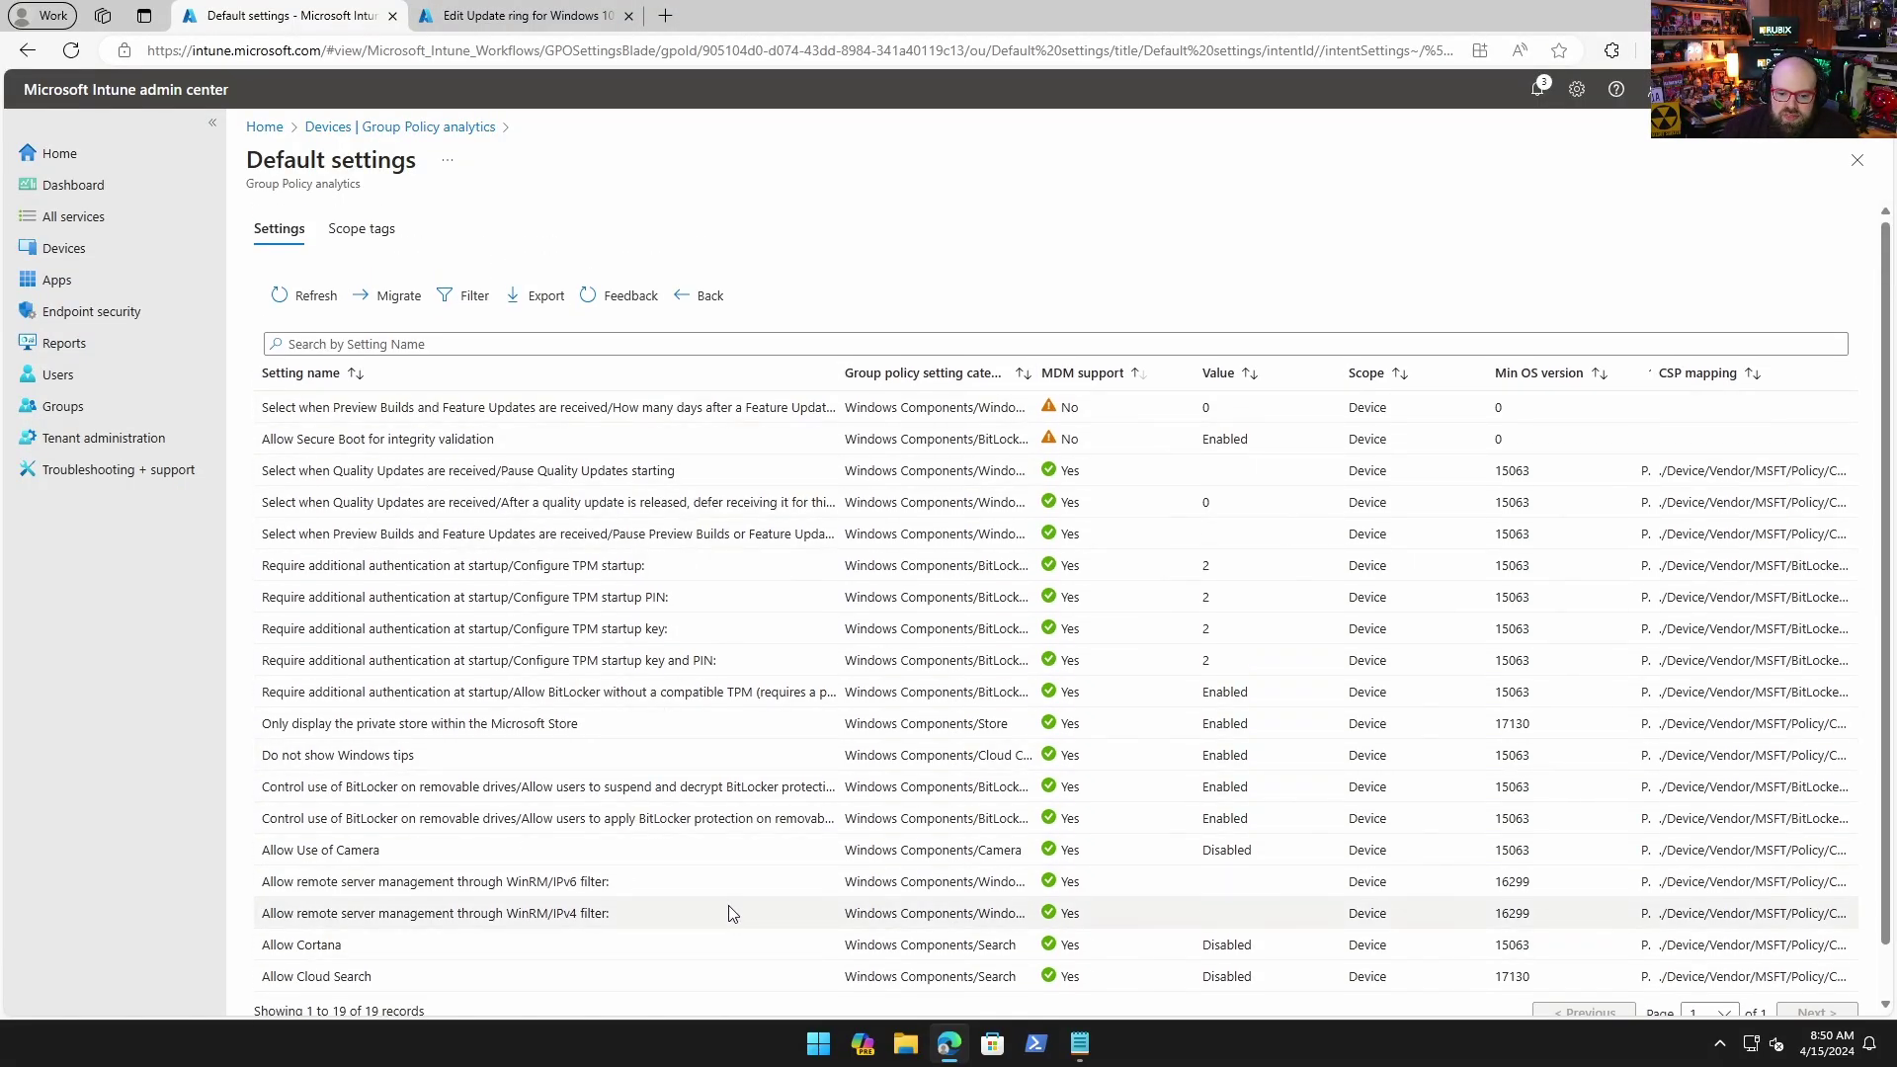
{"action": "scroll", "coordinate": [672, 938], "scroll_direction": "down", "scroll_amount": 1}
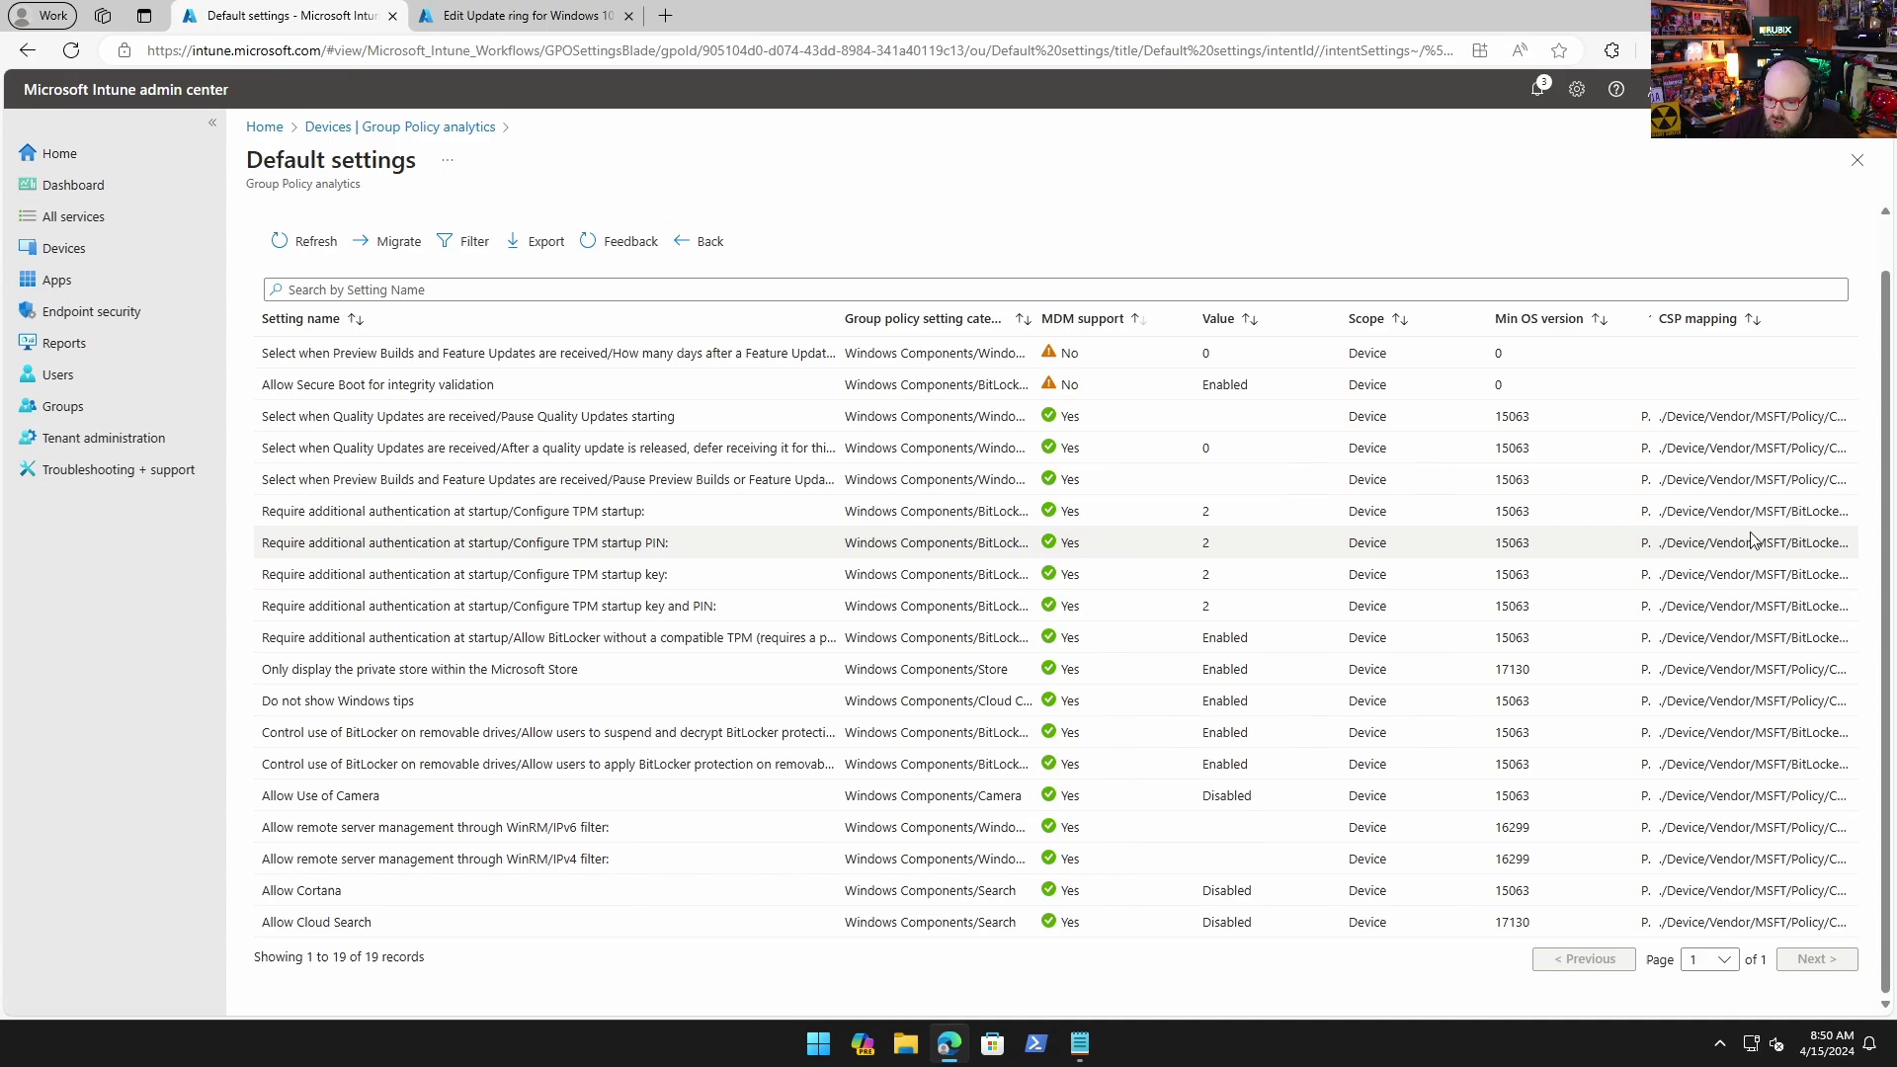
- Start migrating the GPO to the cloud with every eligible setting selected
{"action": "left_click", "coordinate": [388, 246]}
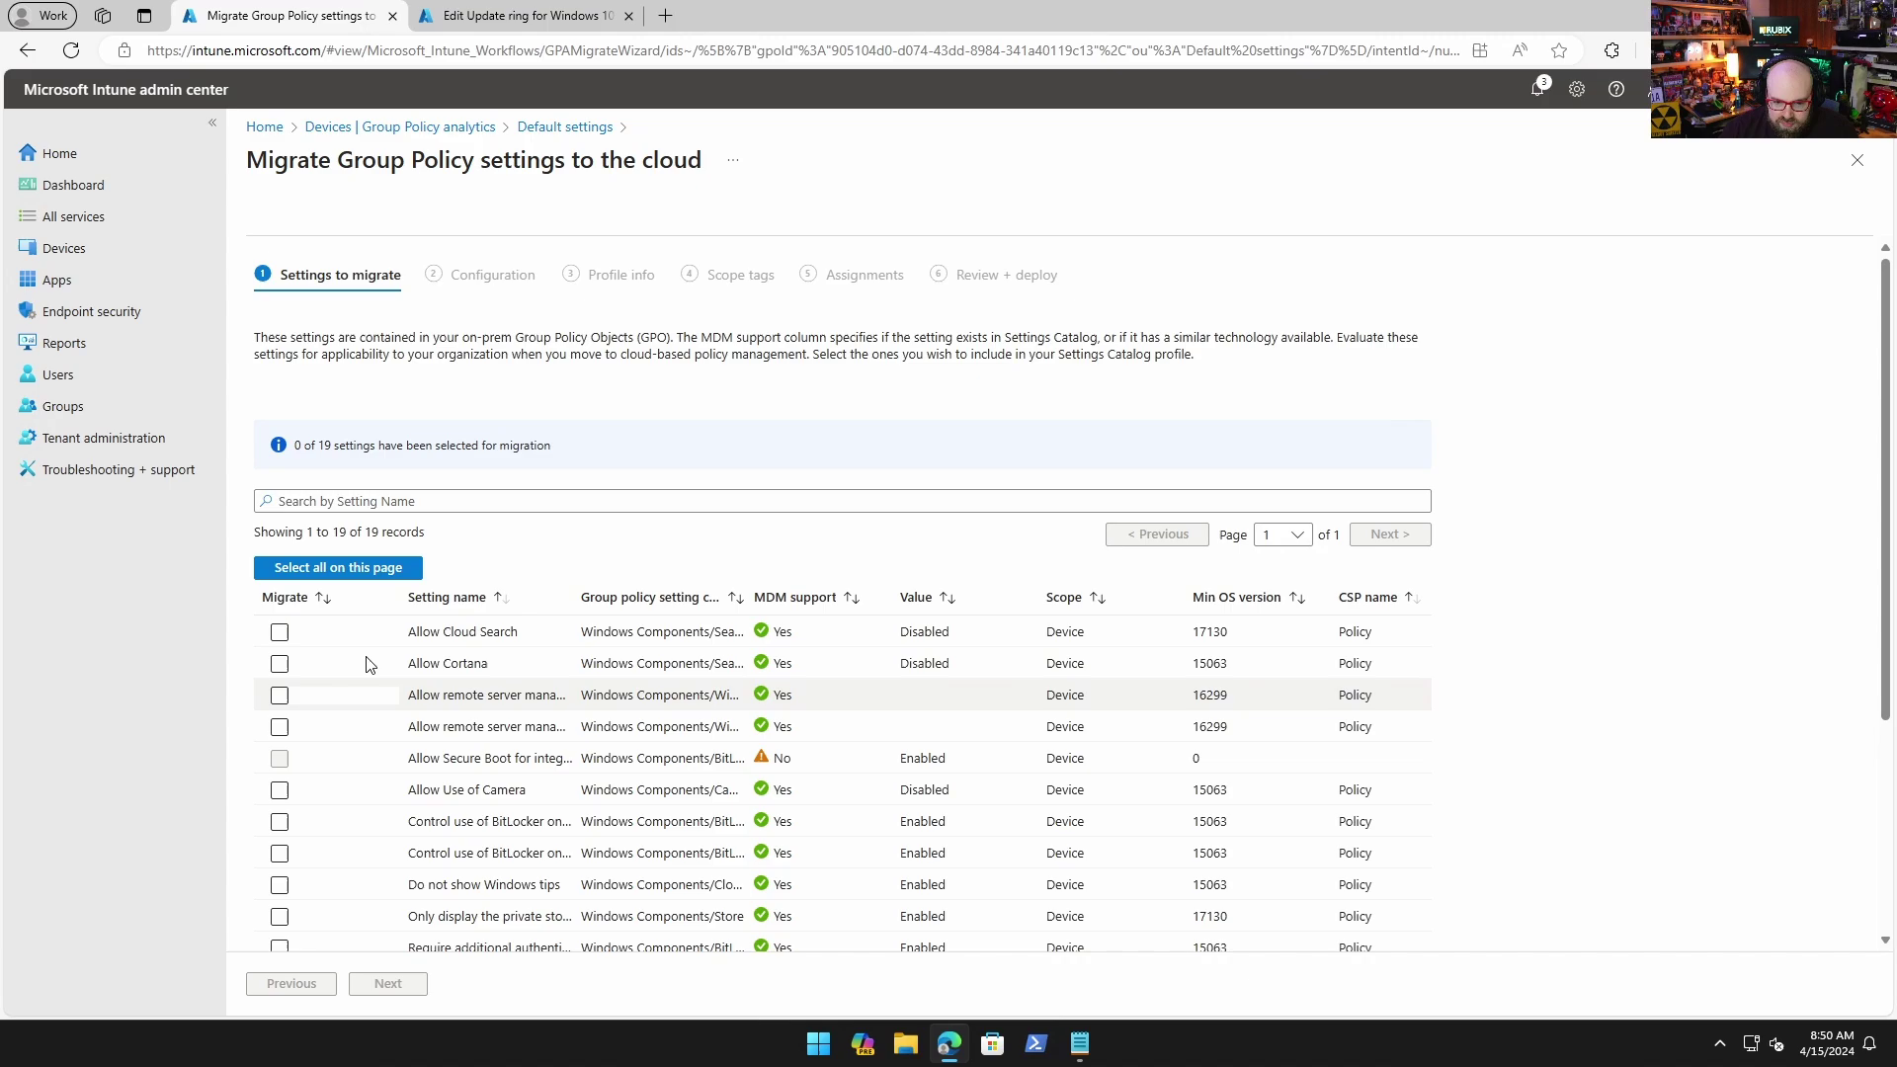
{"action": "scroll", "coordinate": [301, 581], "scroll_direction": "down", "scroll_amount": 3}
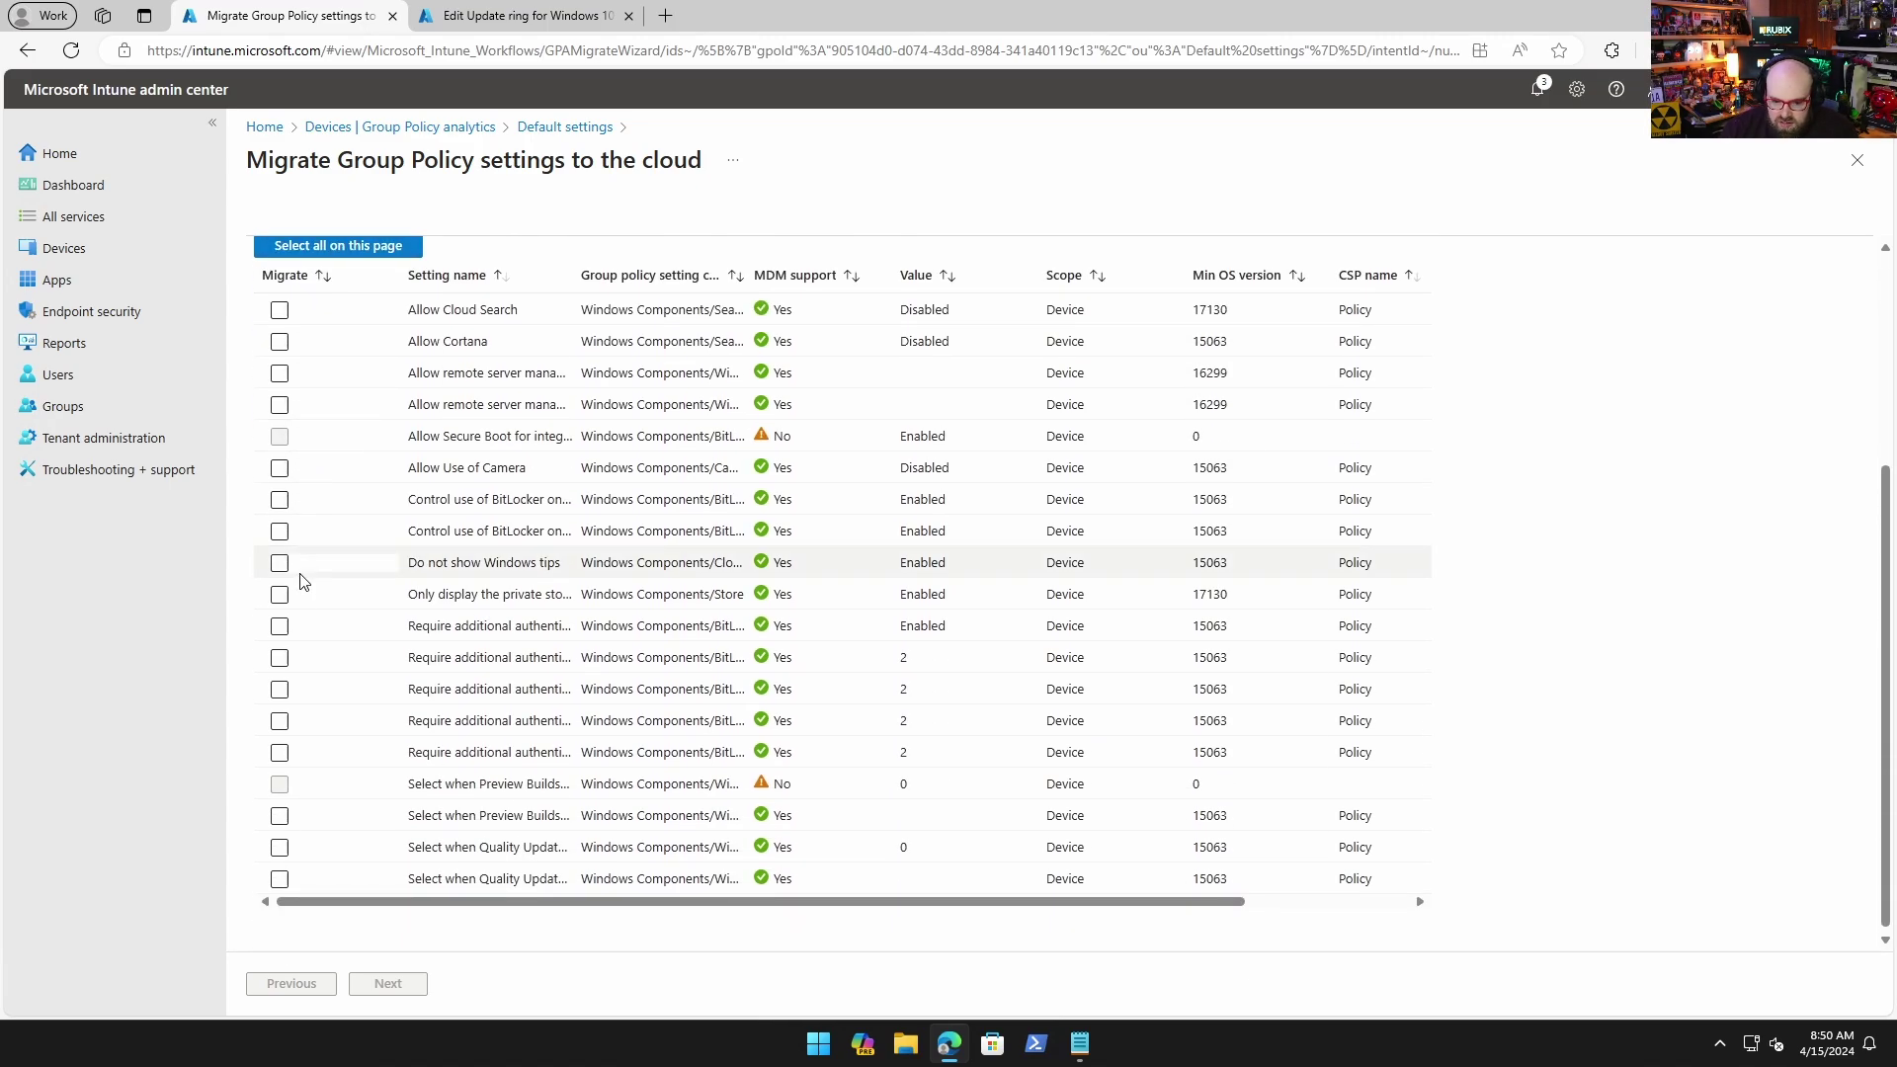
{"action": "scroll", "coordinate": [302, 581], "scroll_direction": "up", "scroll_amount": 3}
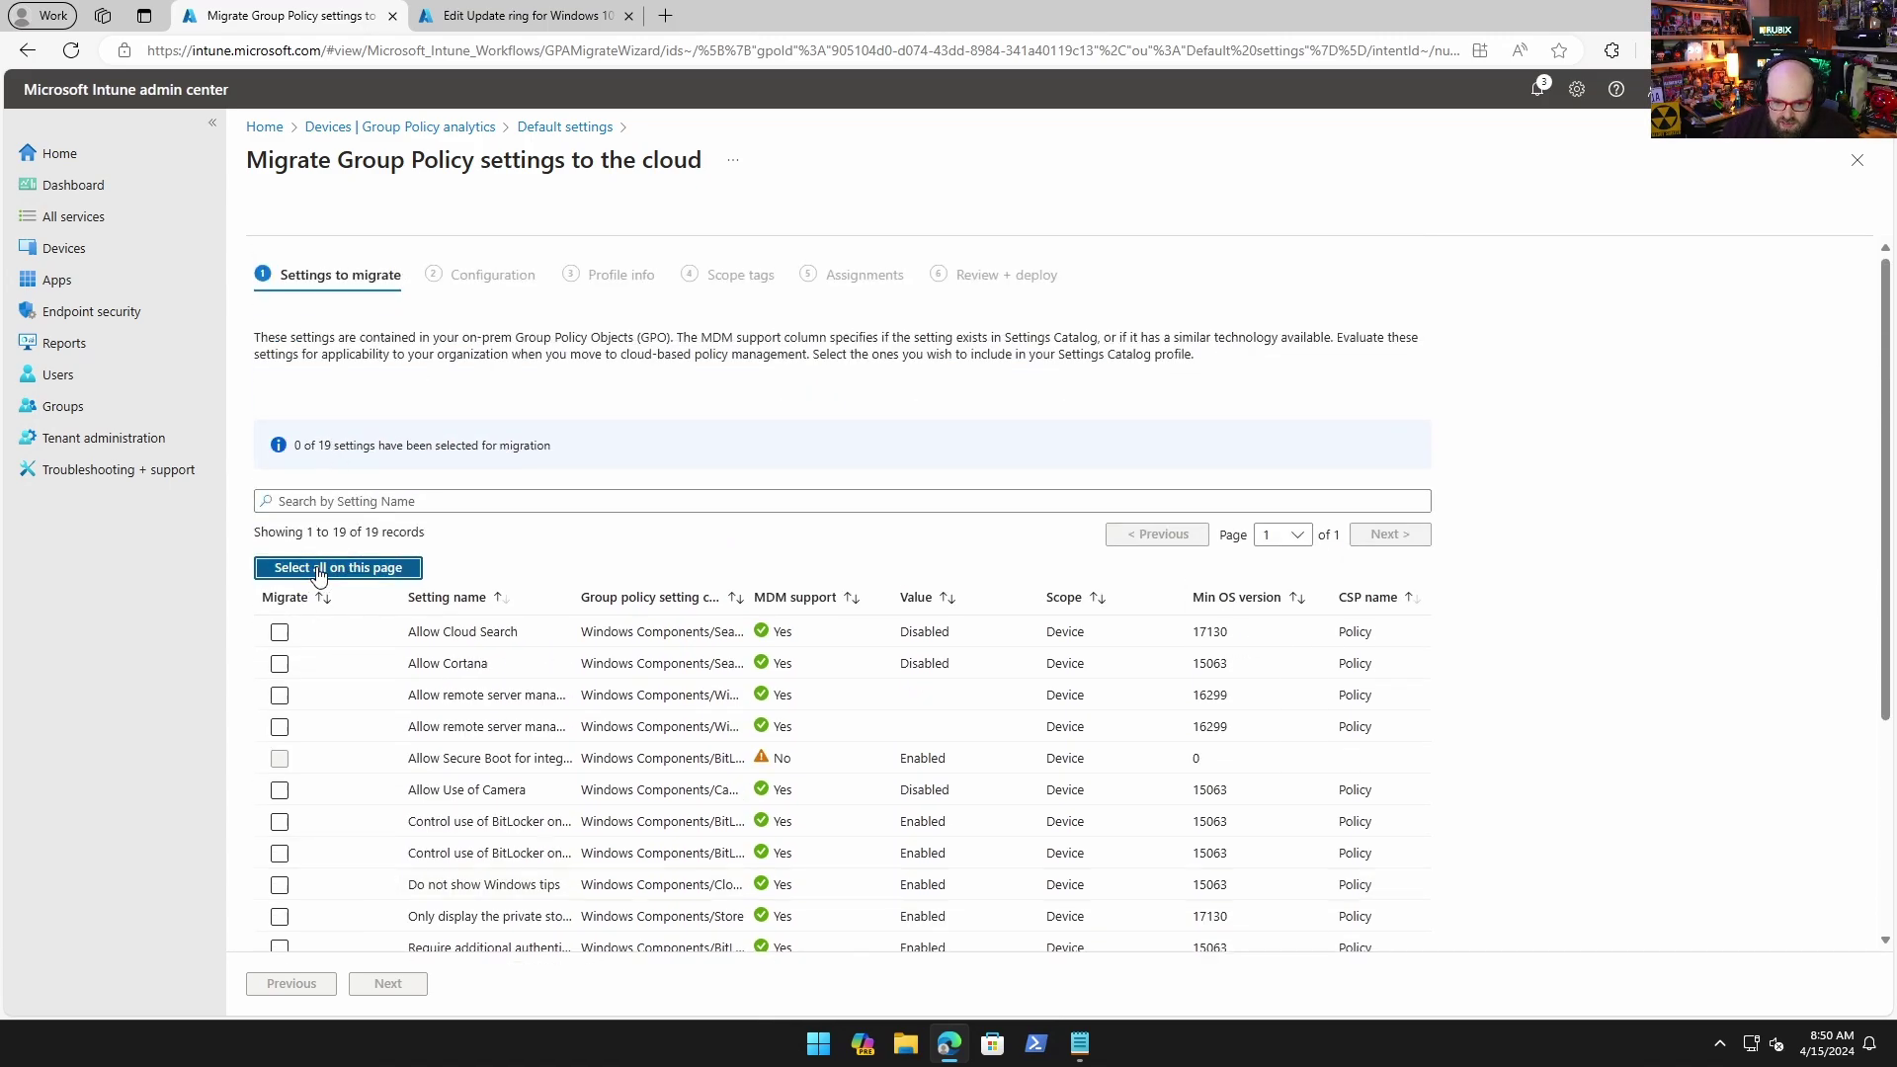
{"action": "left_click", "coordinate": [318, 570]}
{"action": "scroll", "coordinate": [494, 694], "scroll_direction": "down", "scroll_amount": 2}
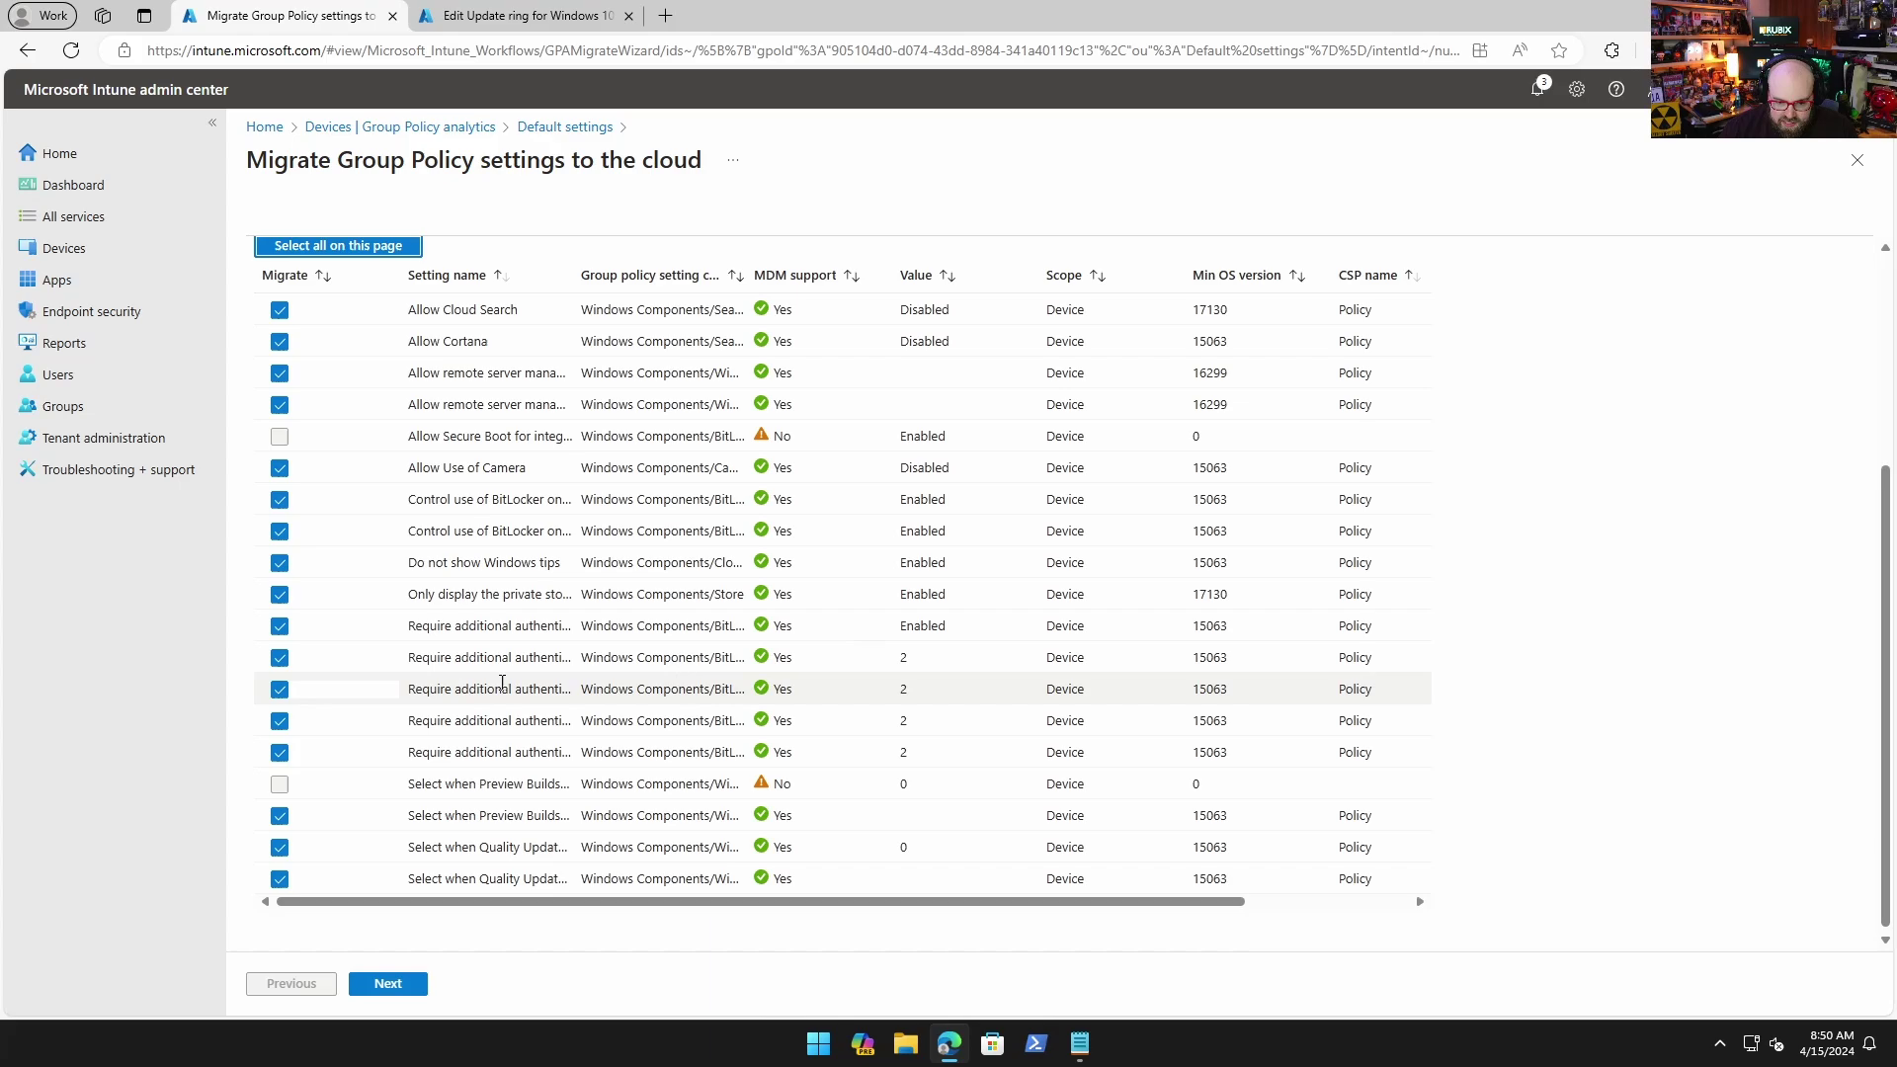
{"action": "scroll", "coordinate": [398, 721], "scroll_direction": "up", "scroll_amount": 2}
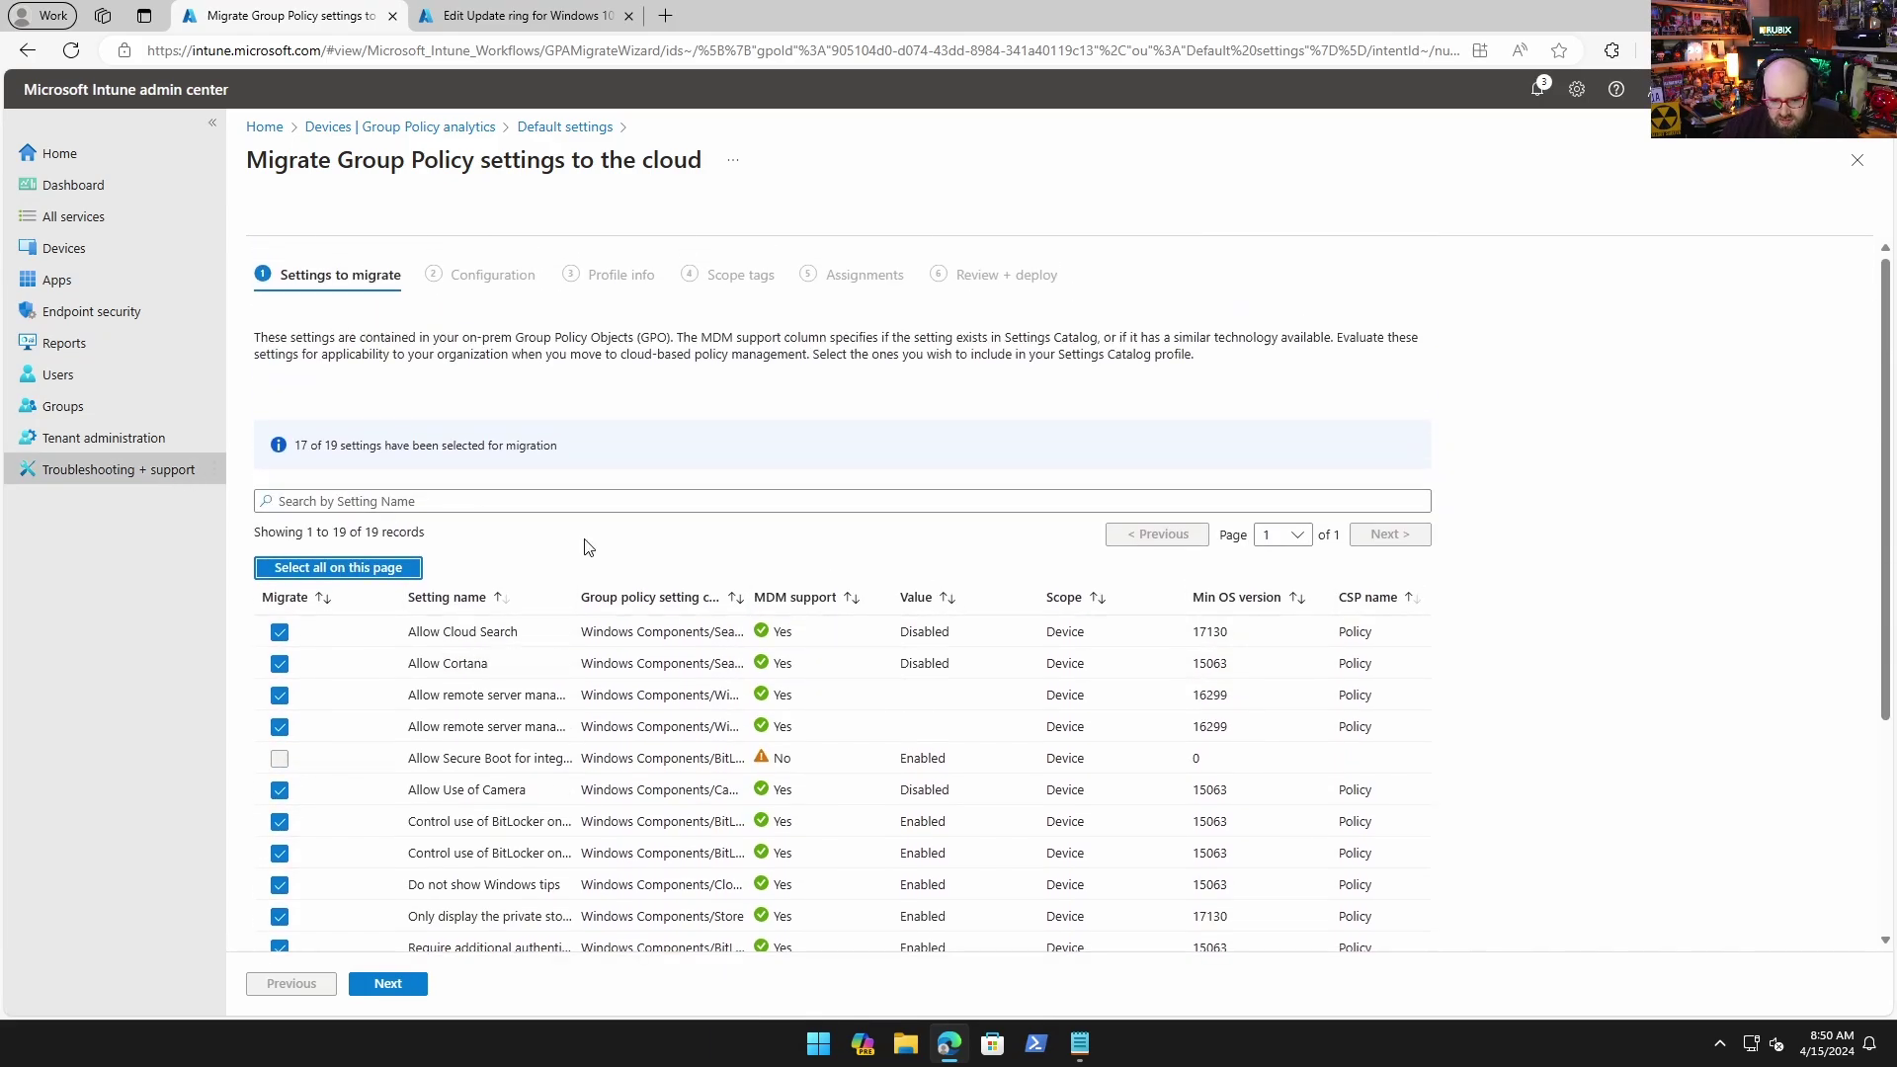
{"action": "left_click", "coordinate": [388, 984]}
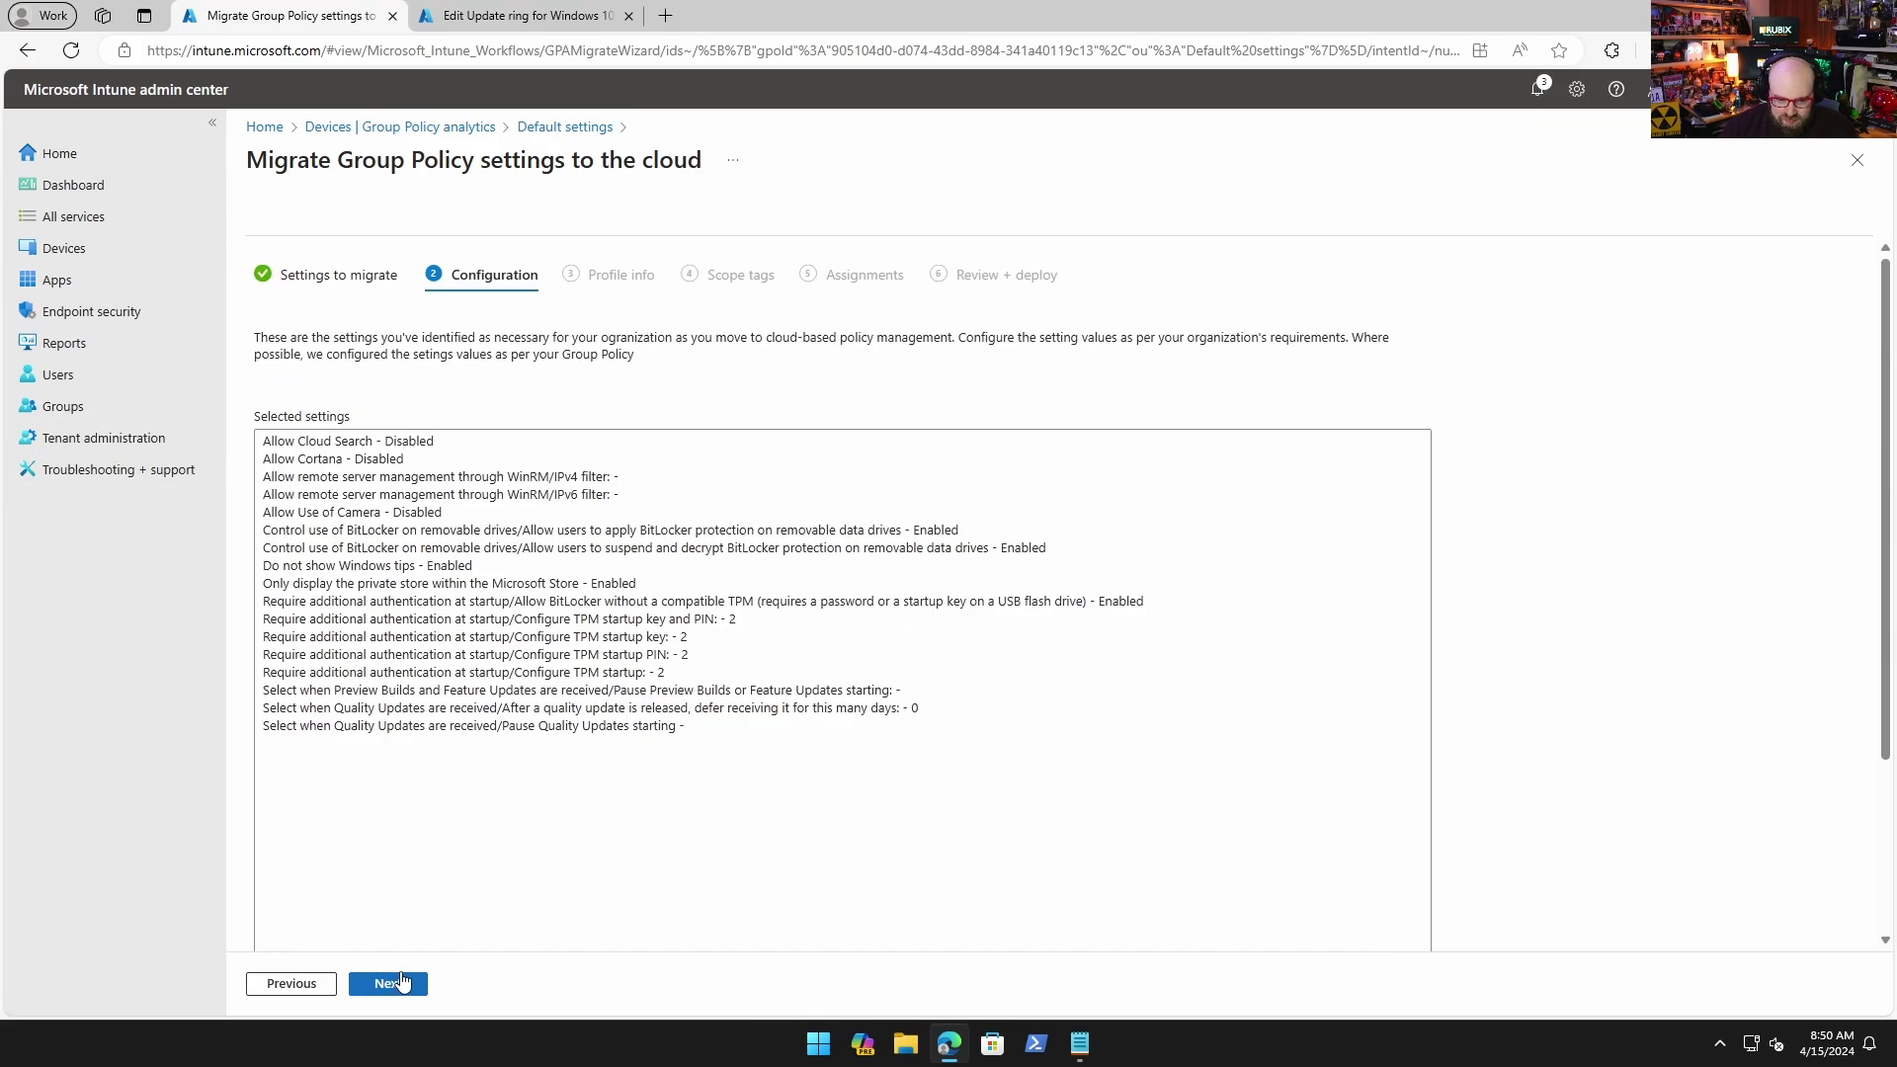
- Review the selected settings and name the new profile 'IMPORTED FROM GPO'
{"action": "left_click", "coordinate": [377, 531]}
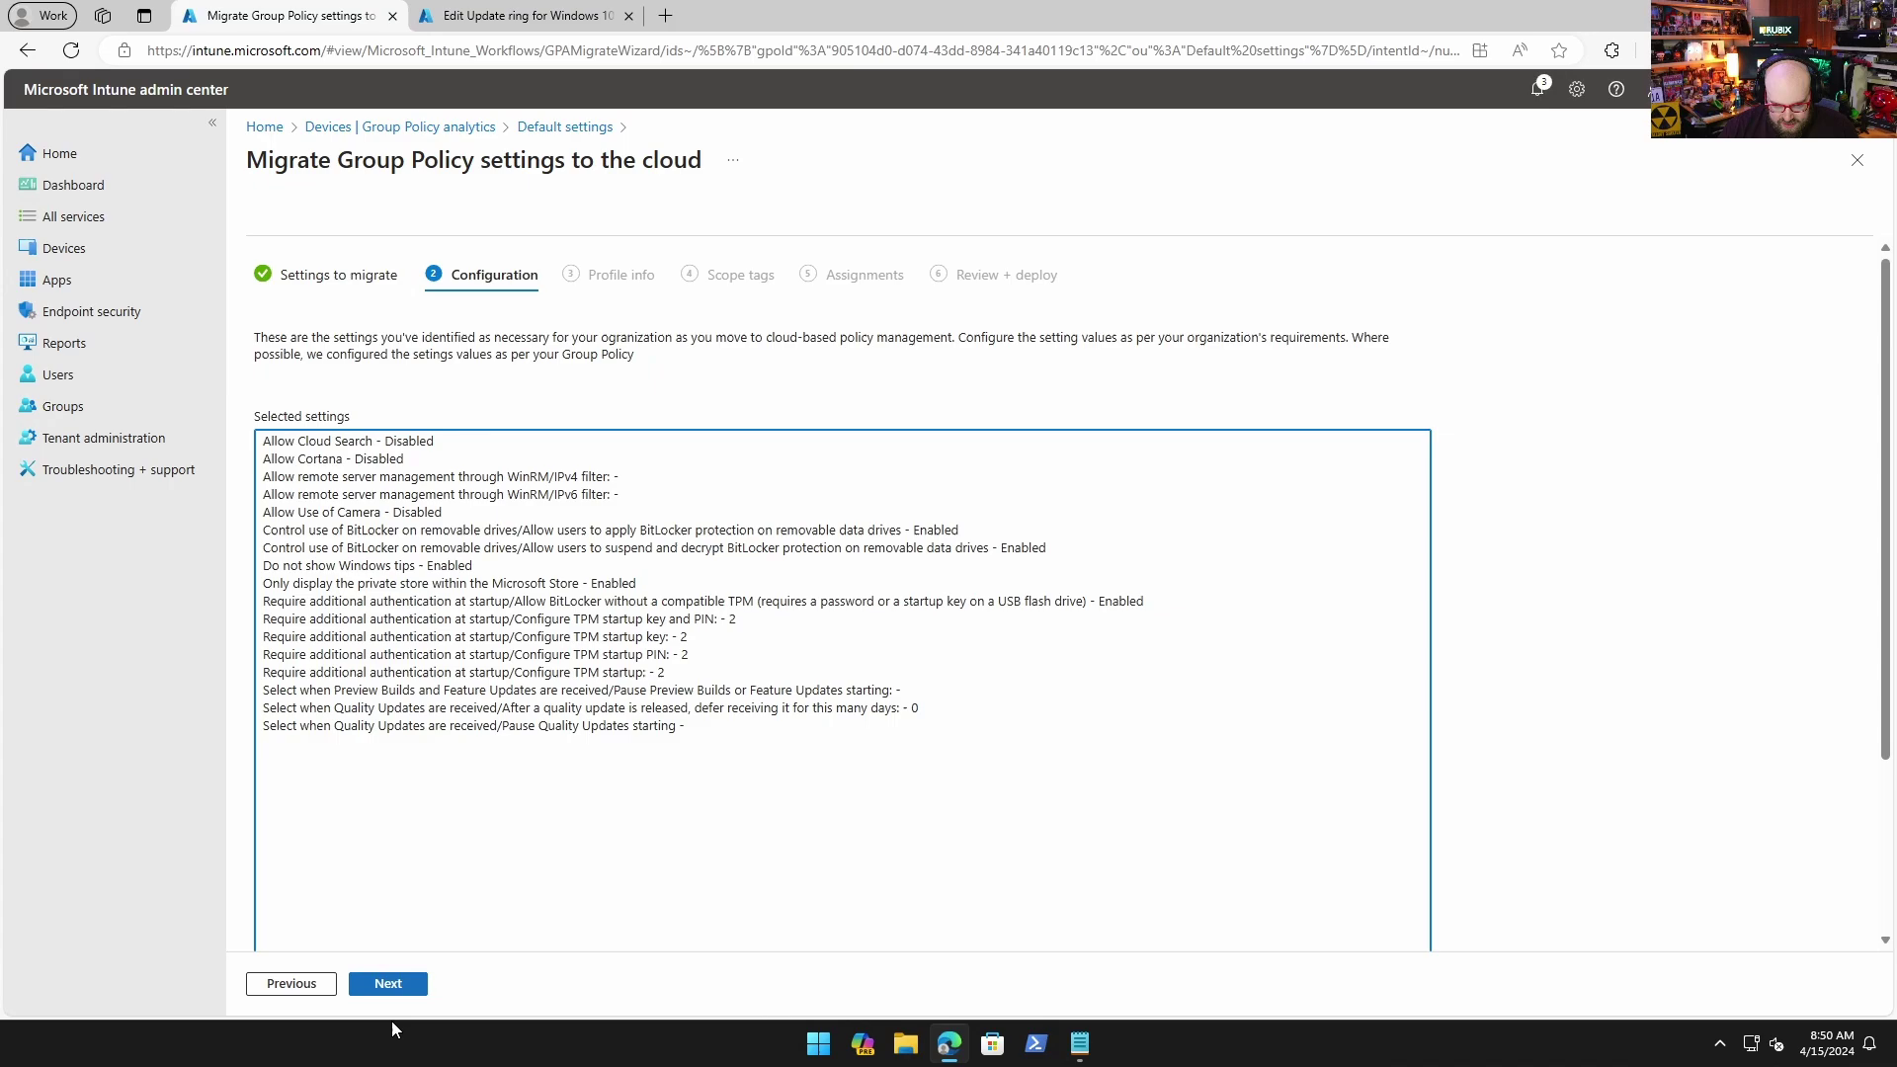
{"action": "left_click", "coordinate": [374, 984]}
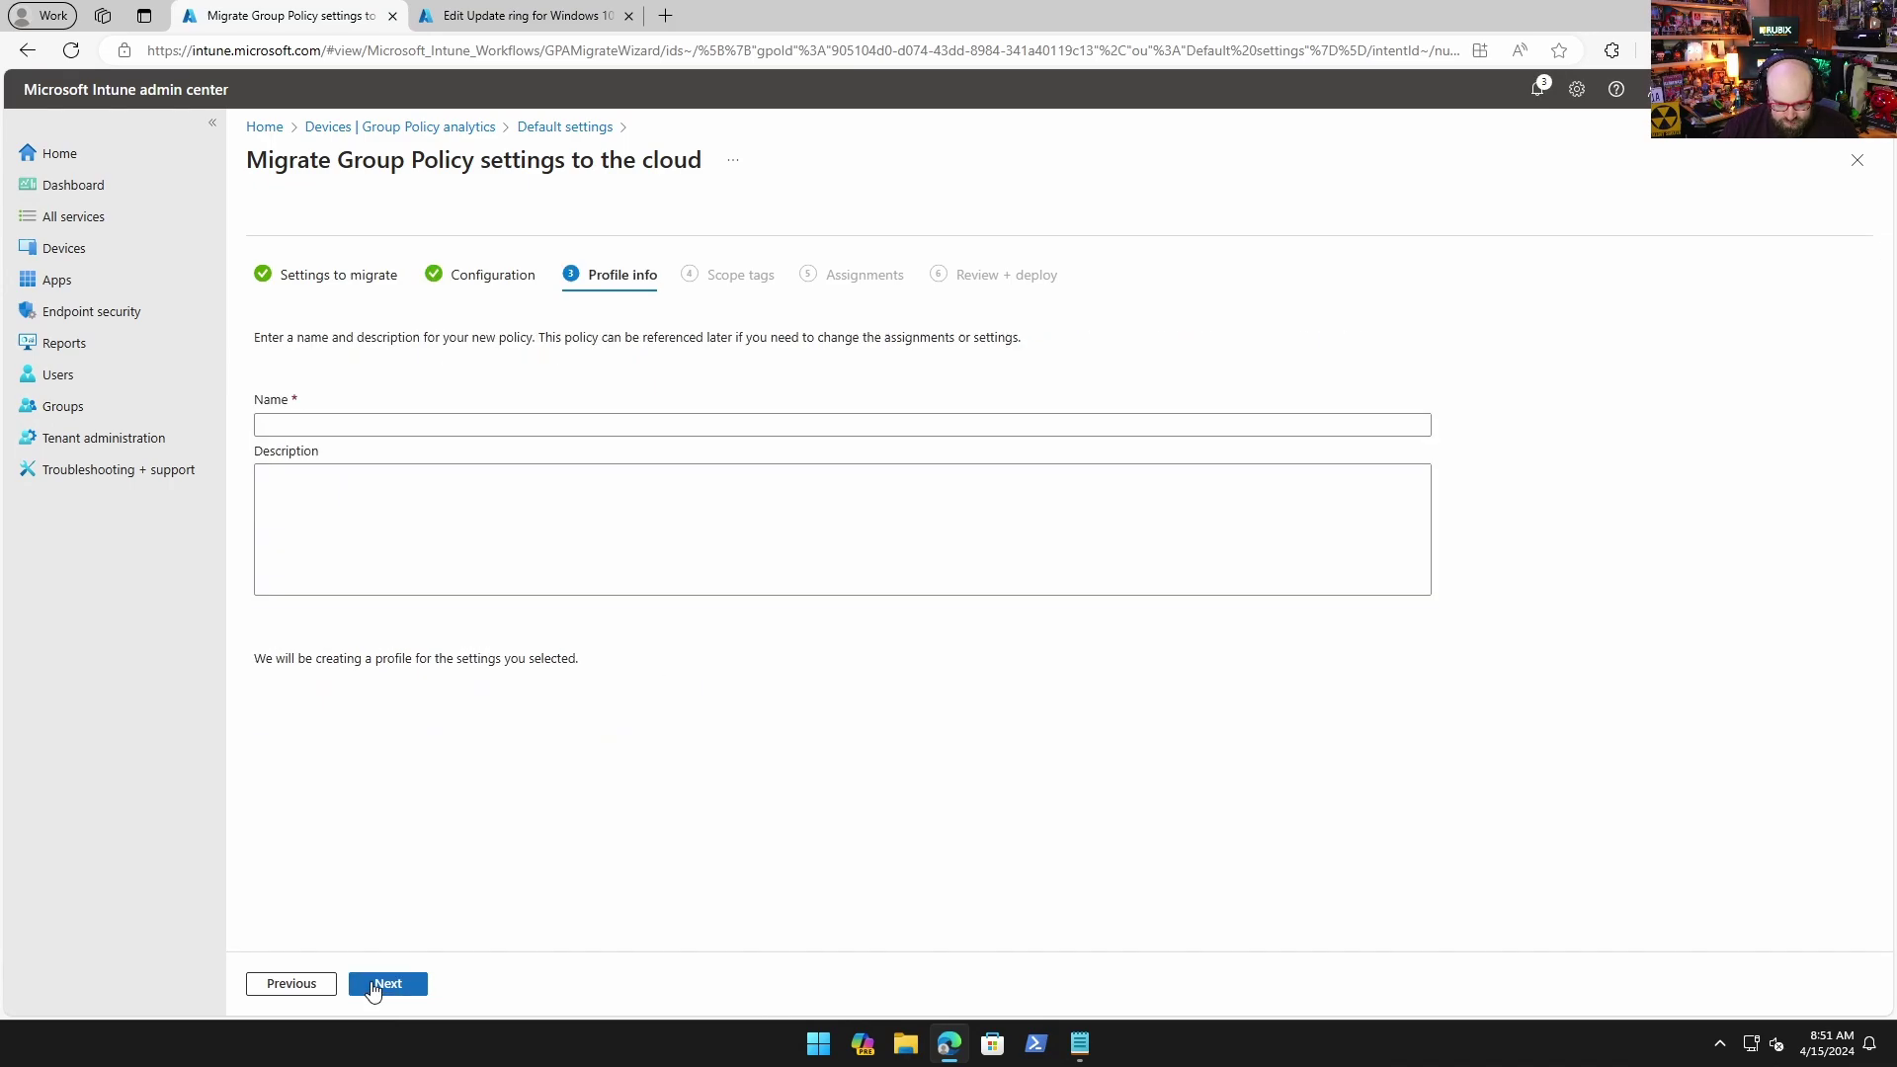
{"action": "left_click", "coordinate": [407, 425]}
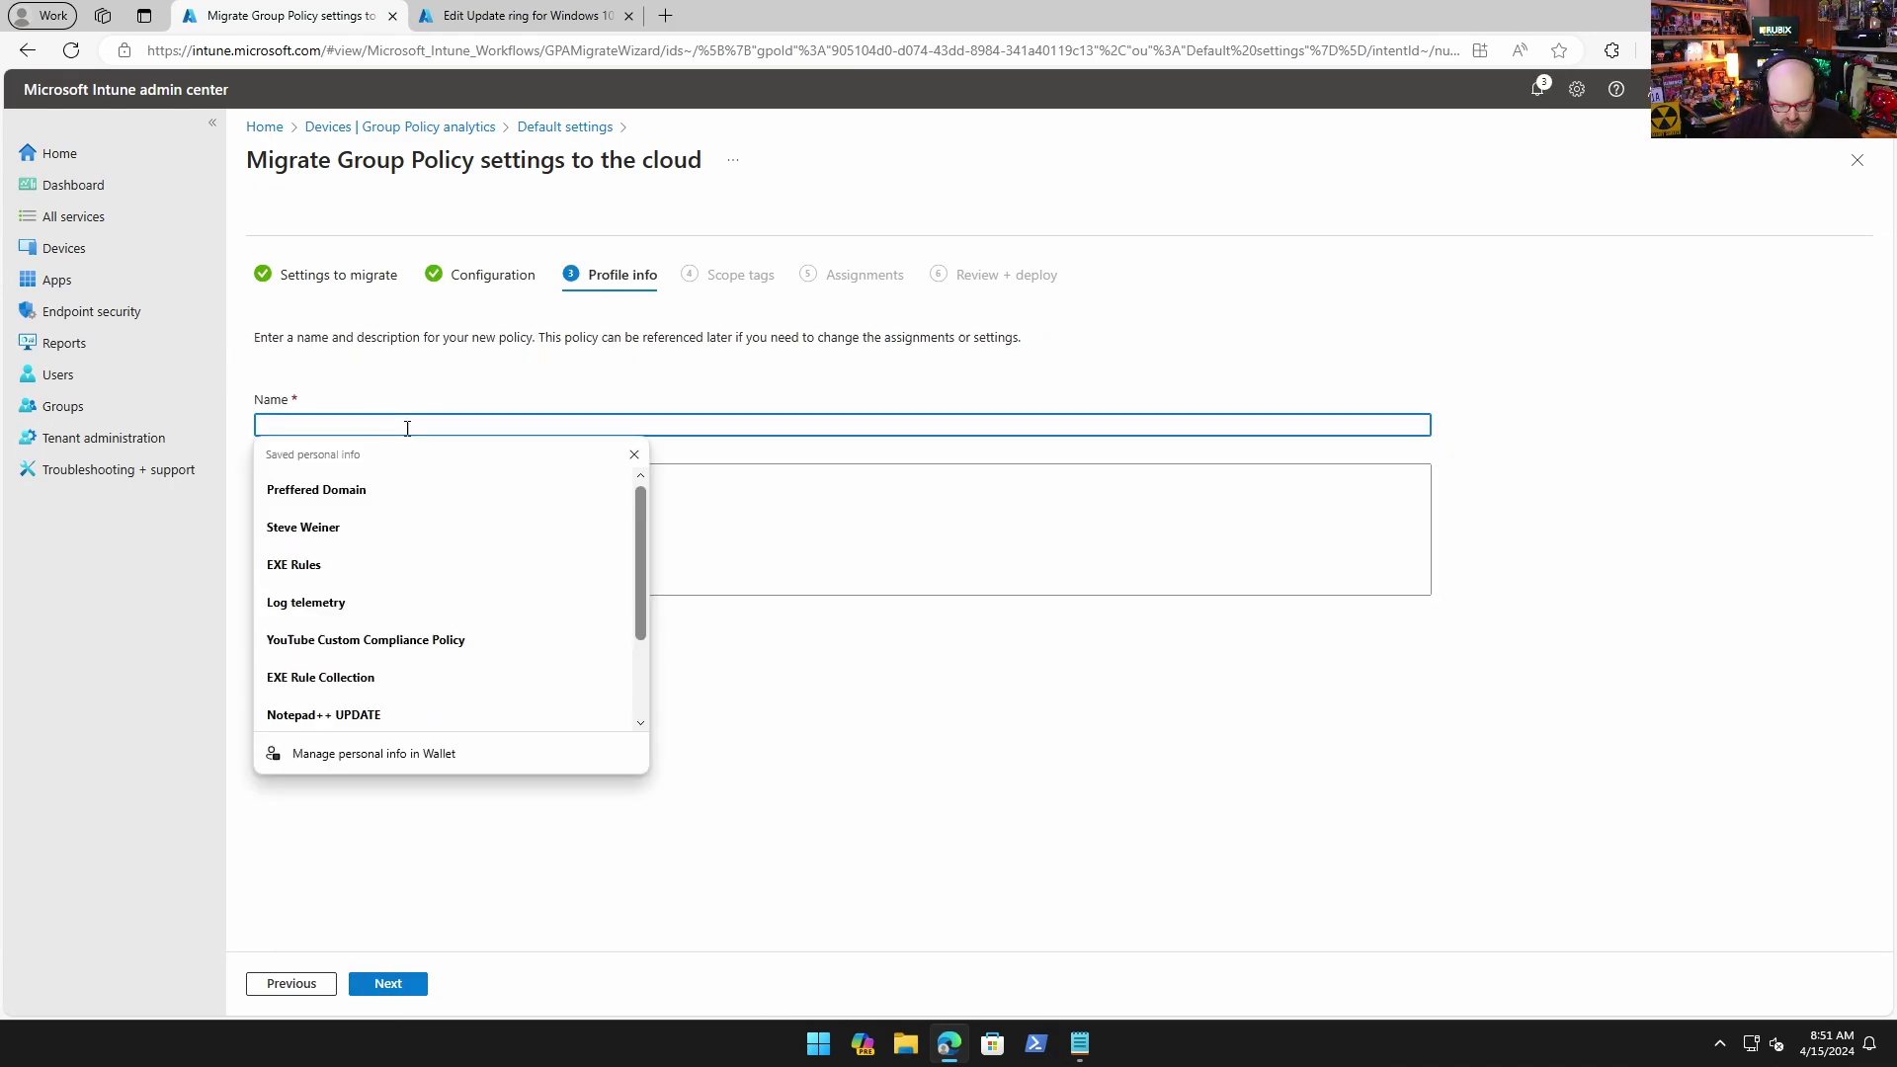
{"action": "type", "text": "IMPORTED FROM GPO"}
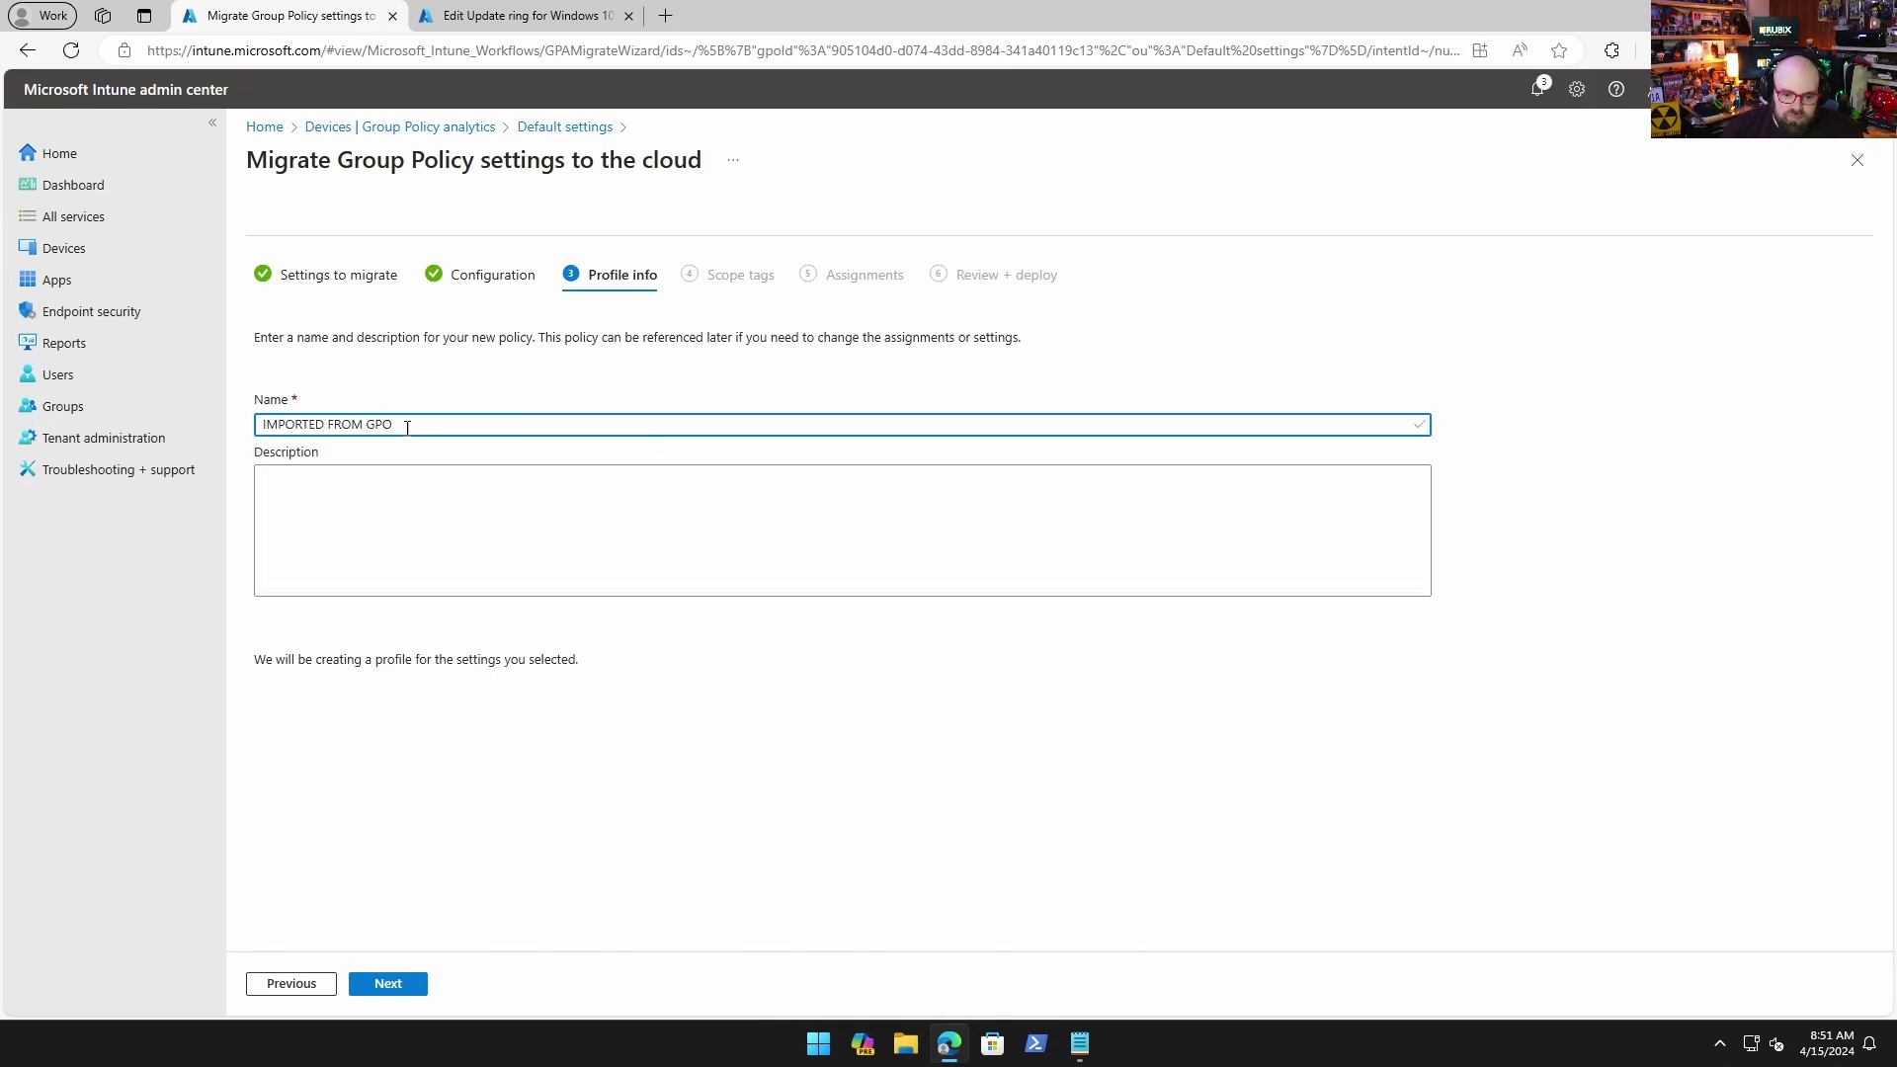
- Describe the profile as default PC settings from the Default Settings GPO and continue to Assignments
{"action": "left_click", "coordinate": [412, 517]}
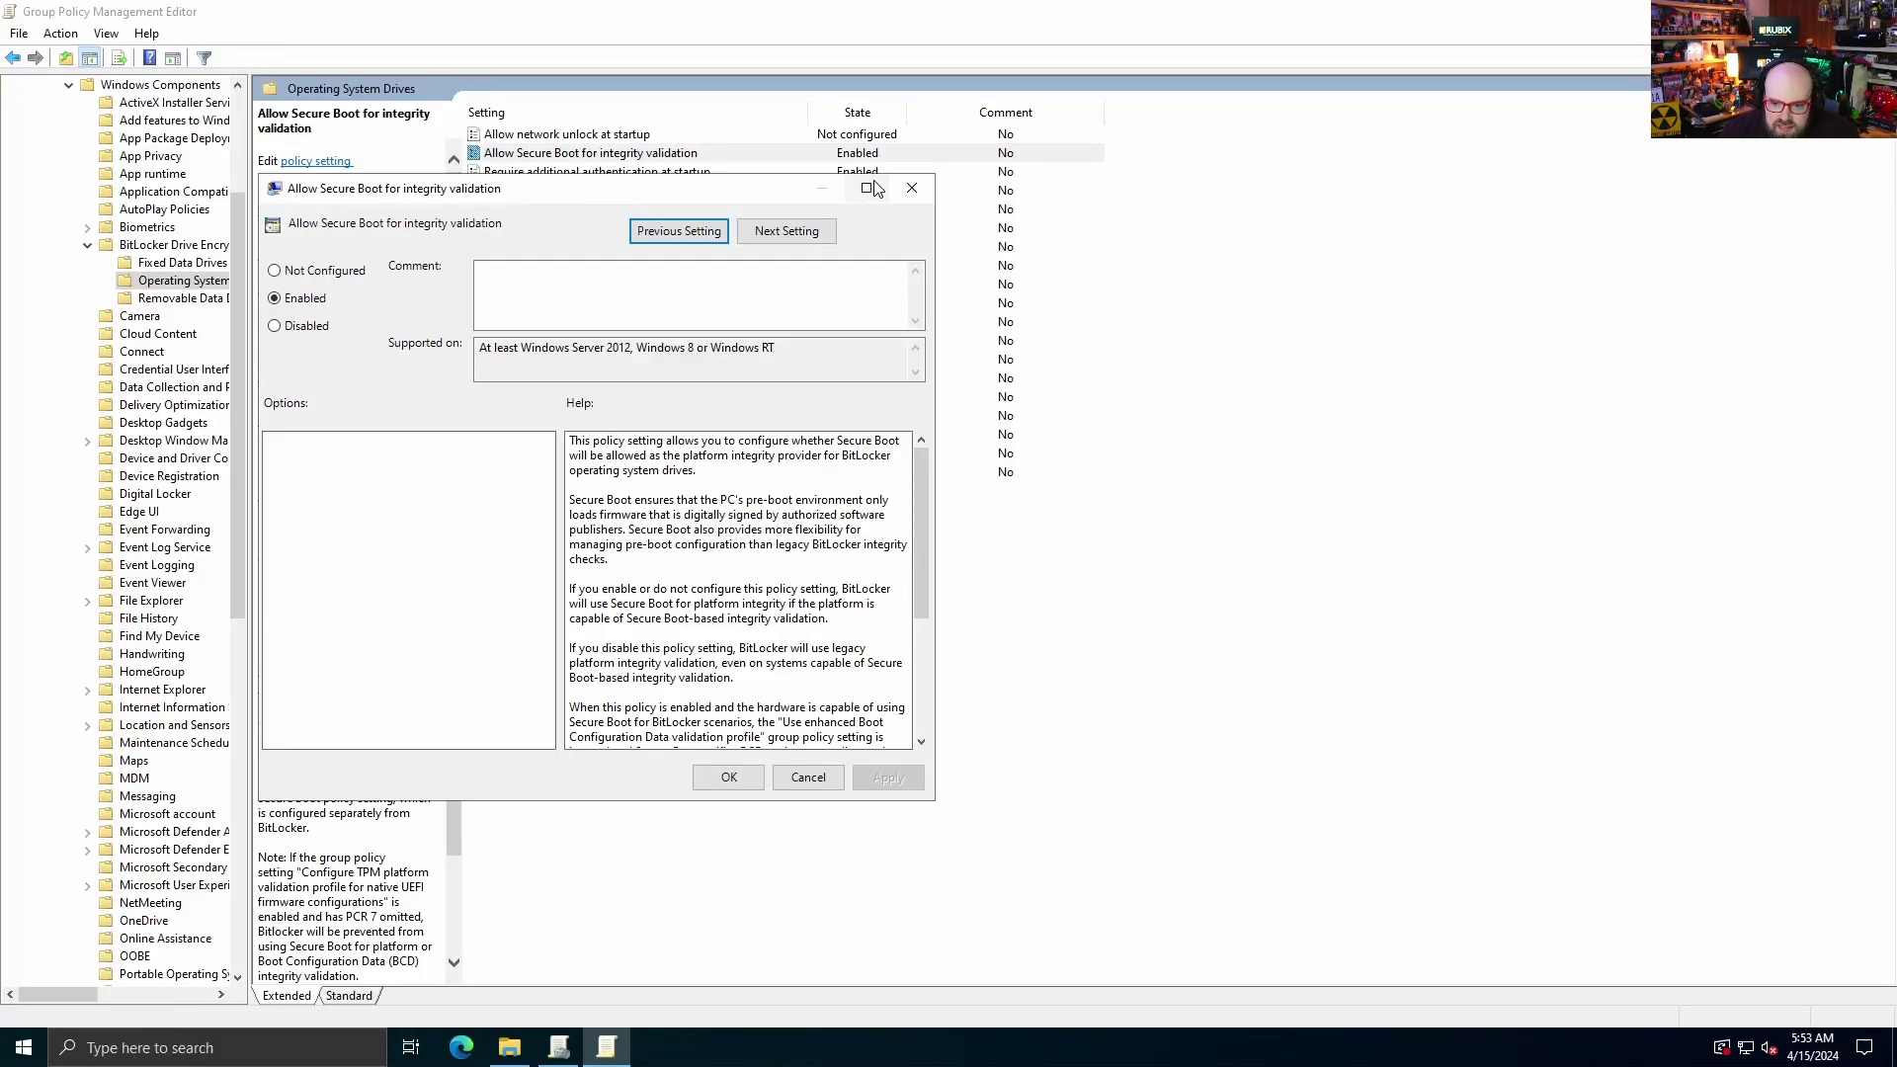
{"action": "left_click", "coordinate": [911, 187]}
{"action": "key", "text": "alt+F4"}
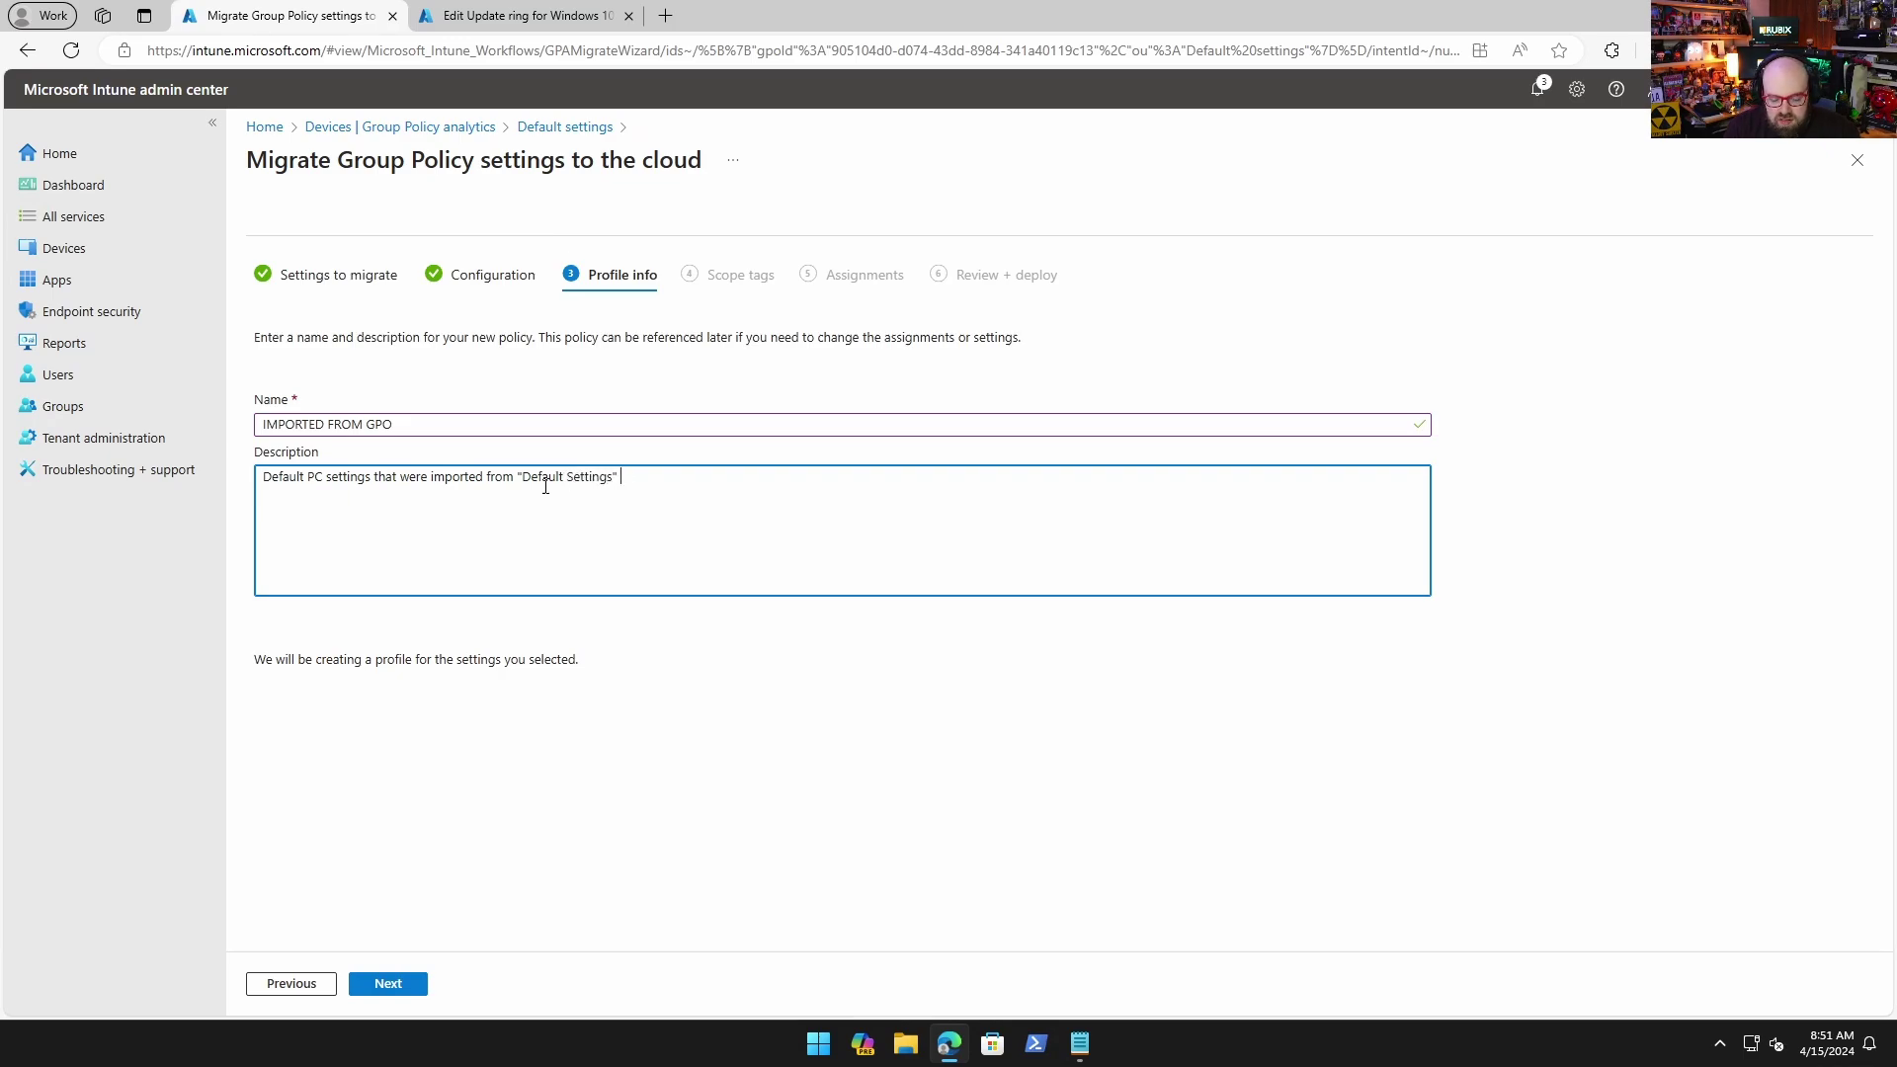
{"action": "left_click", "coordinate": [392, 983]}
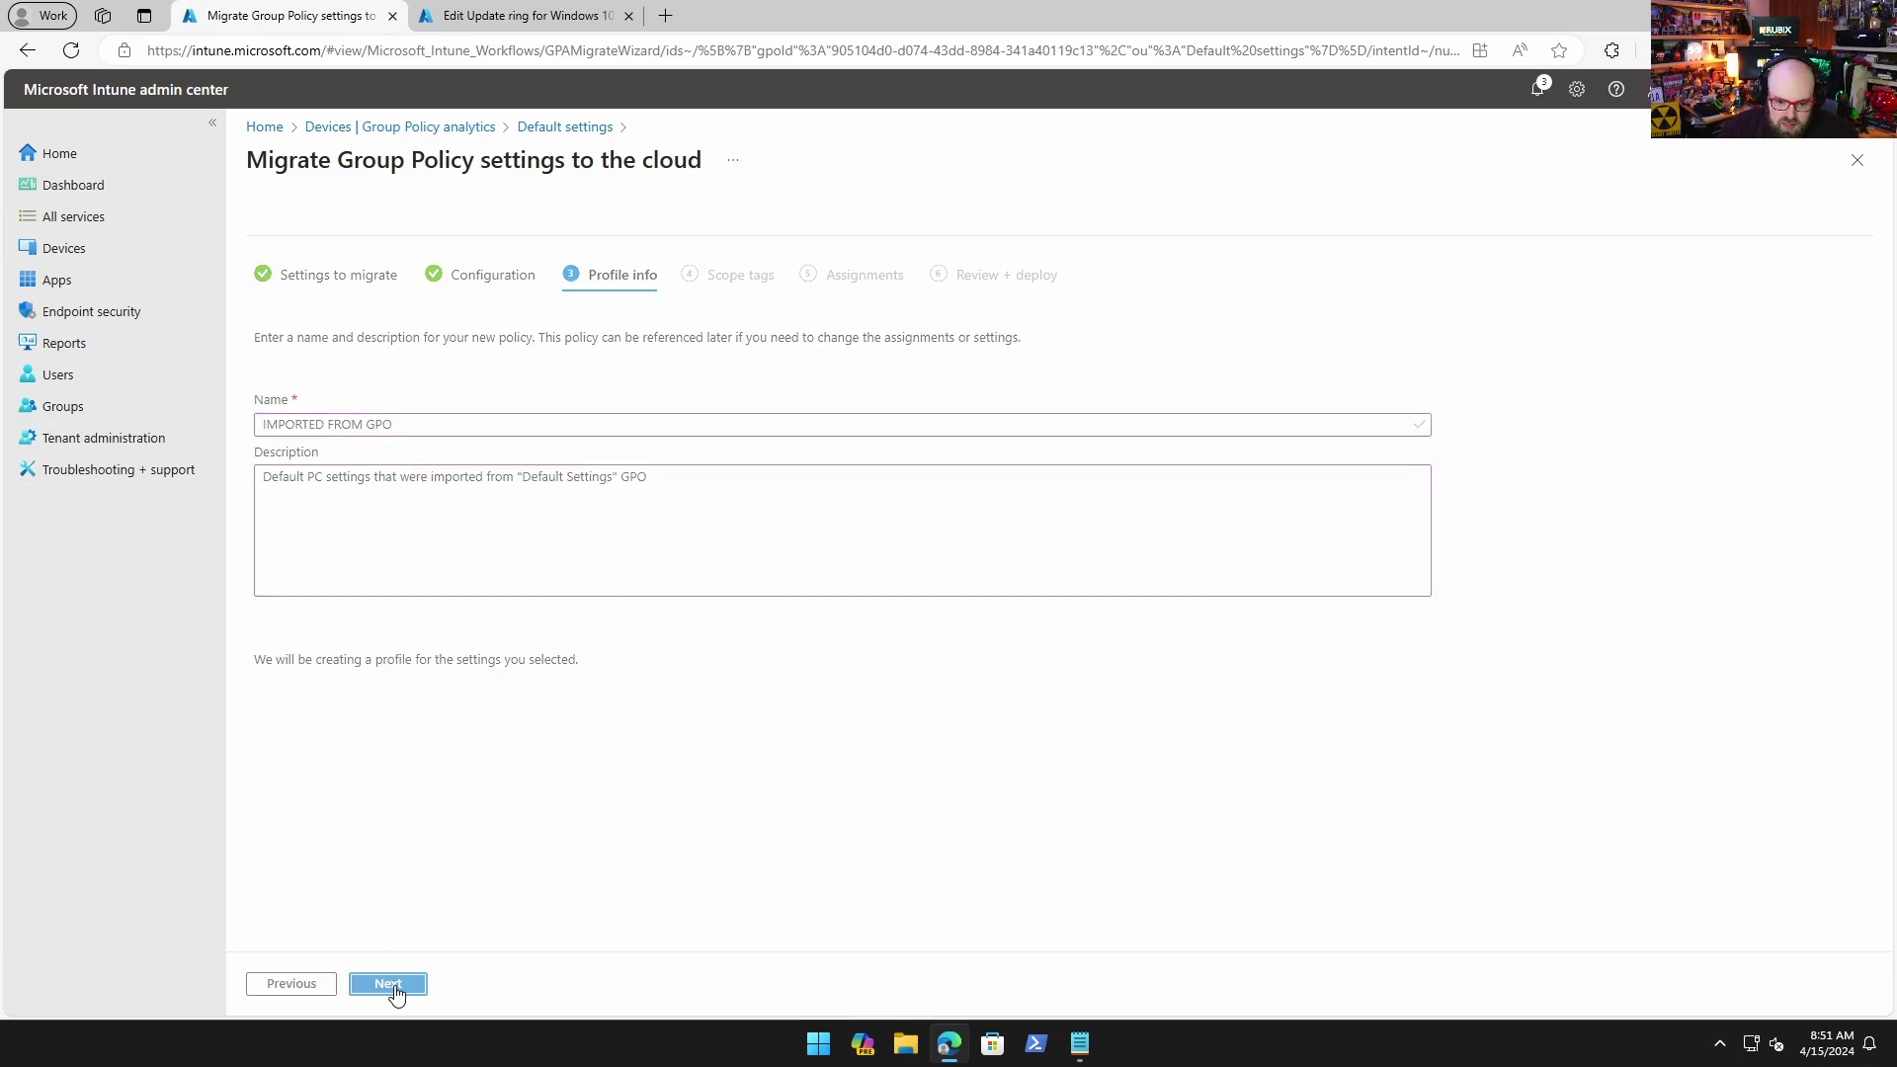
{"action": "left_click", "coordinate": [394, 984]}
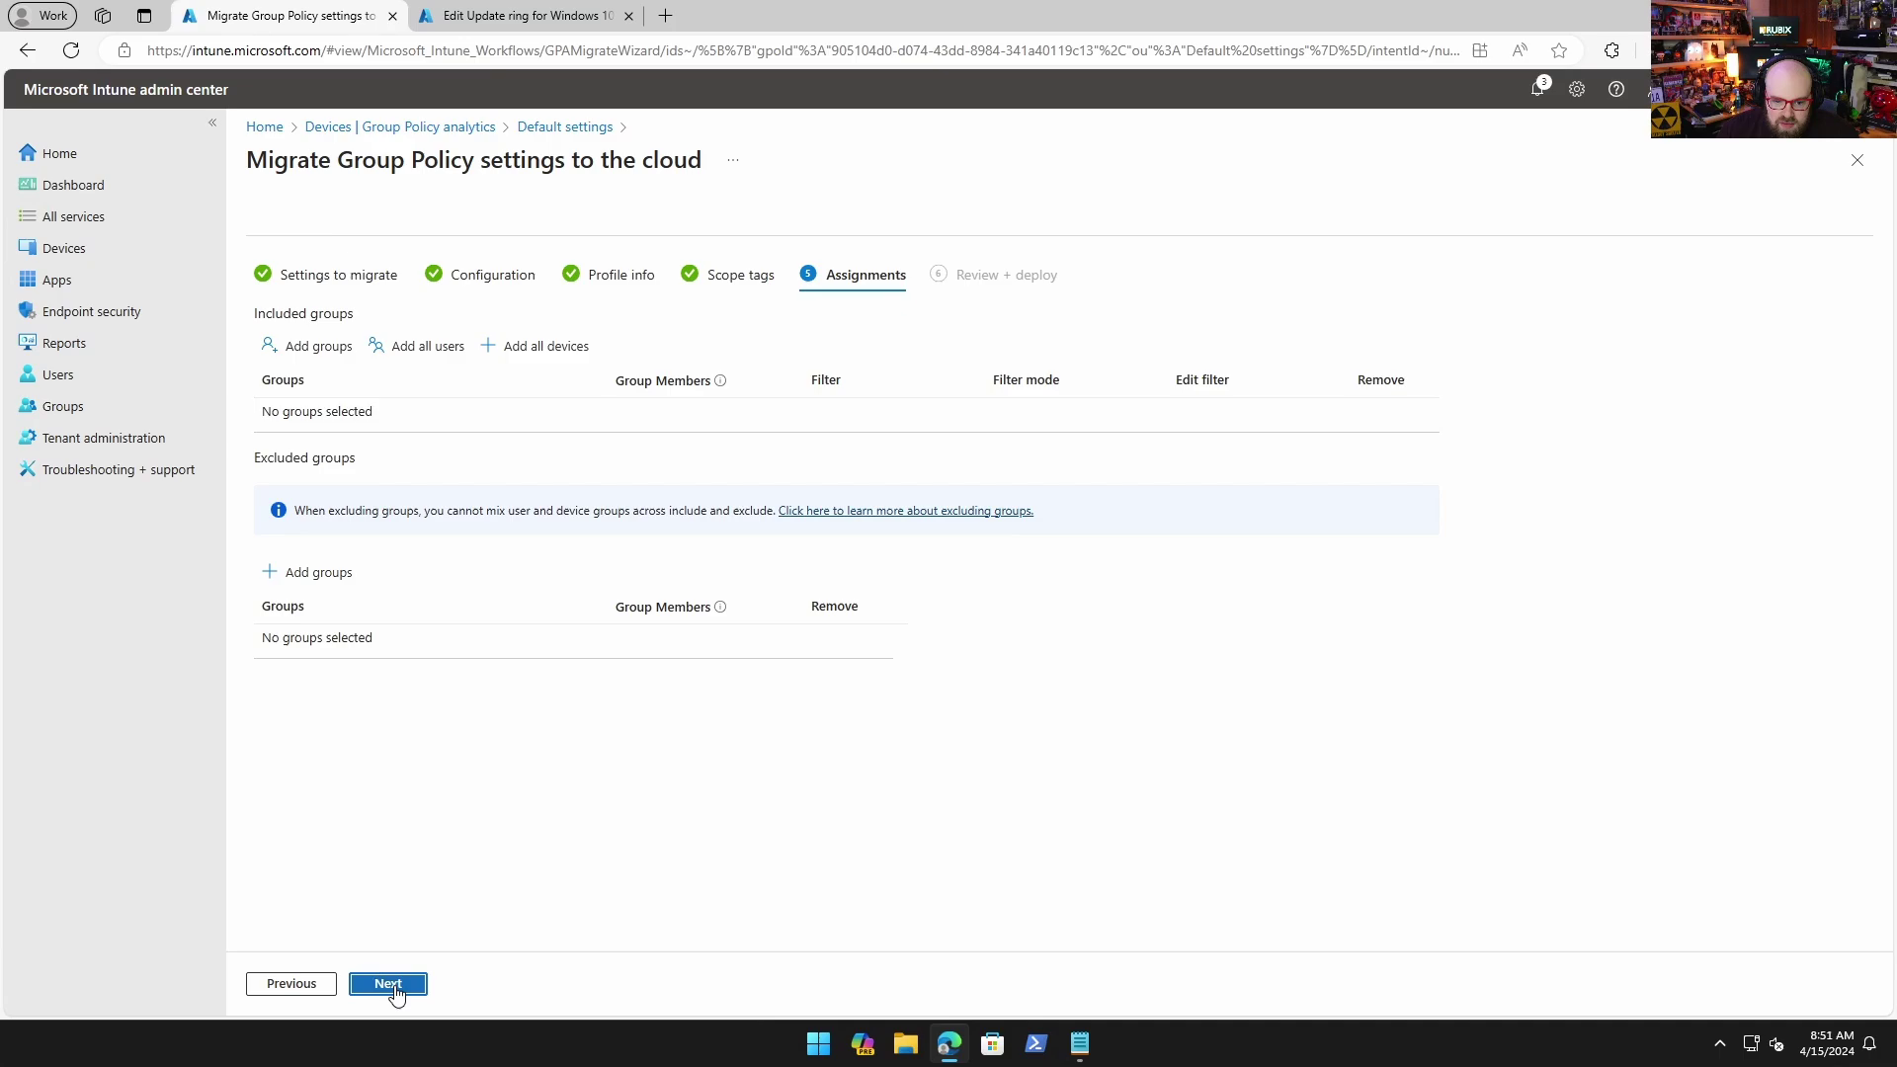
- Deploy the profile, then open IMPORTED FROM GPO from Windows configuration profiles
{"action": "left_click", "coordinate": [390, 984]}
{"action": "left_click", "coordinate": [395, 985]}
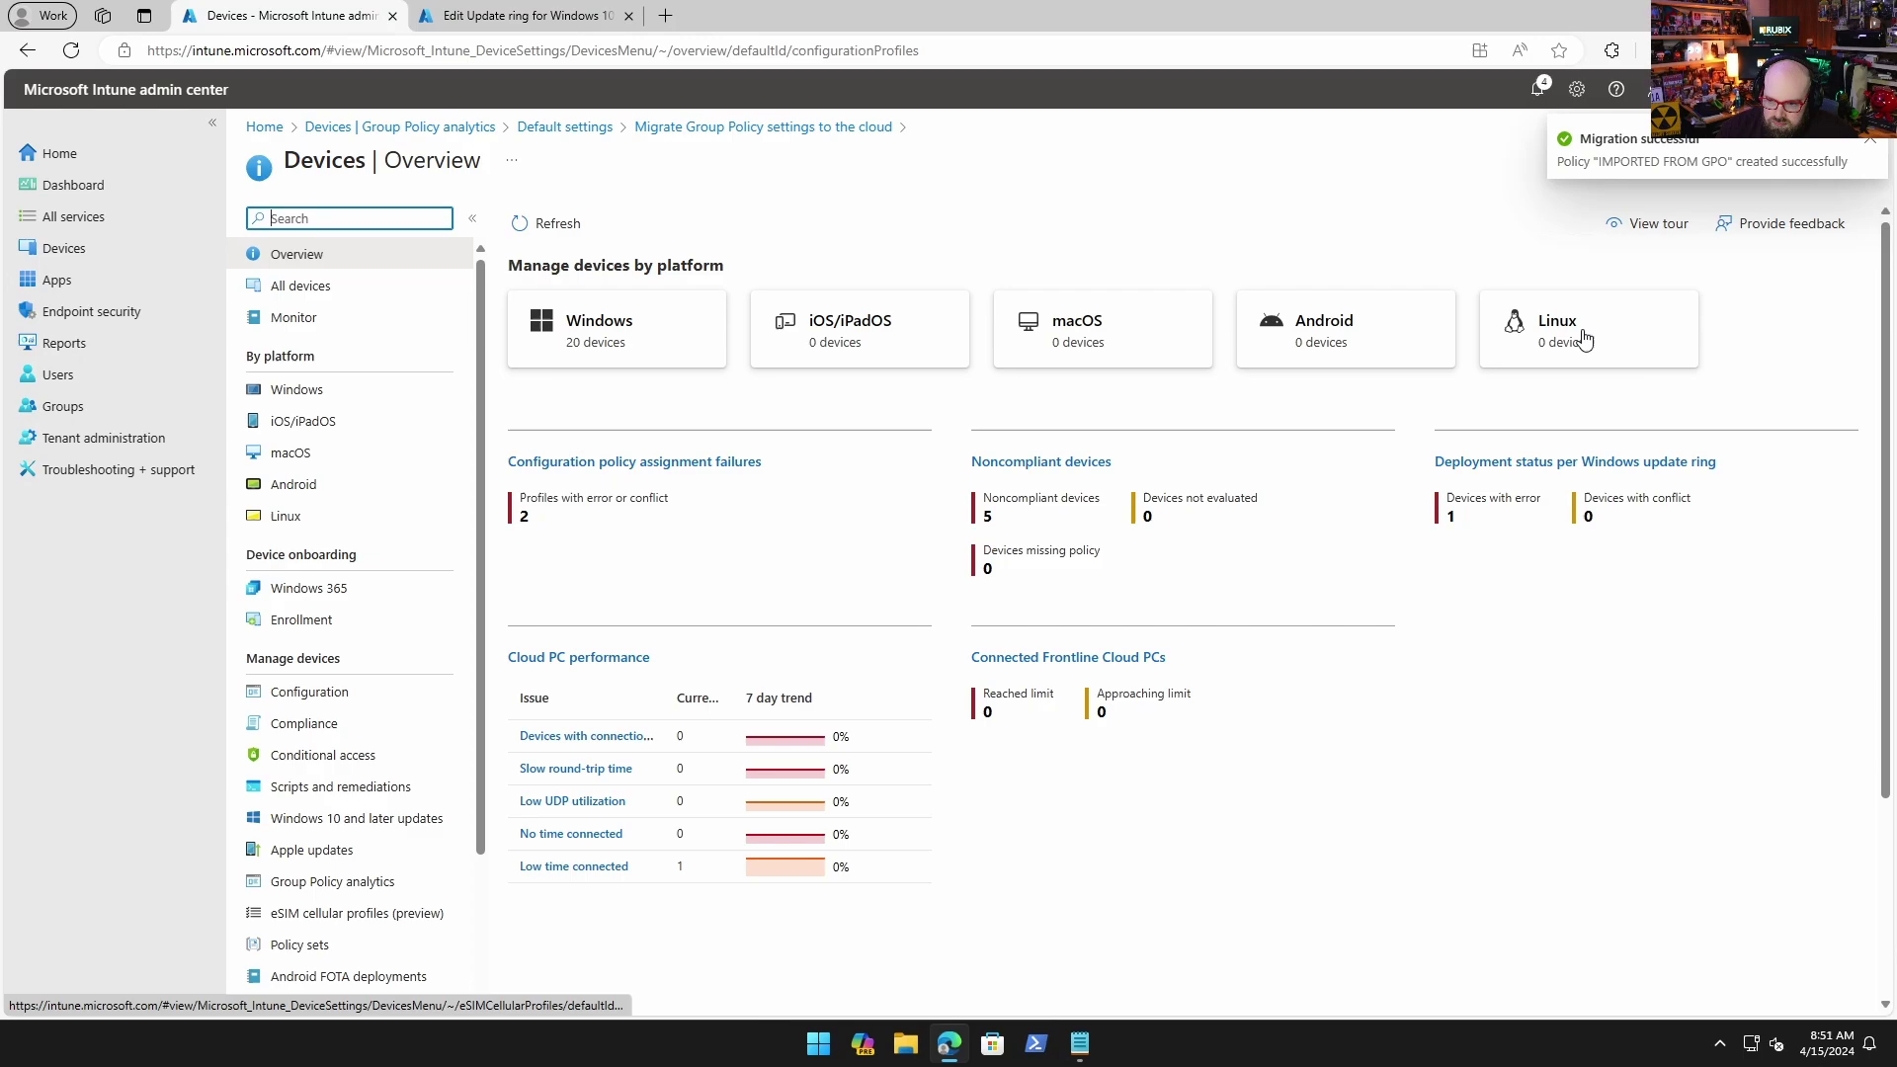
{"action": "left_click", "coordinate": [296, 390]}
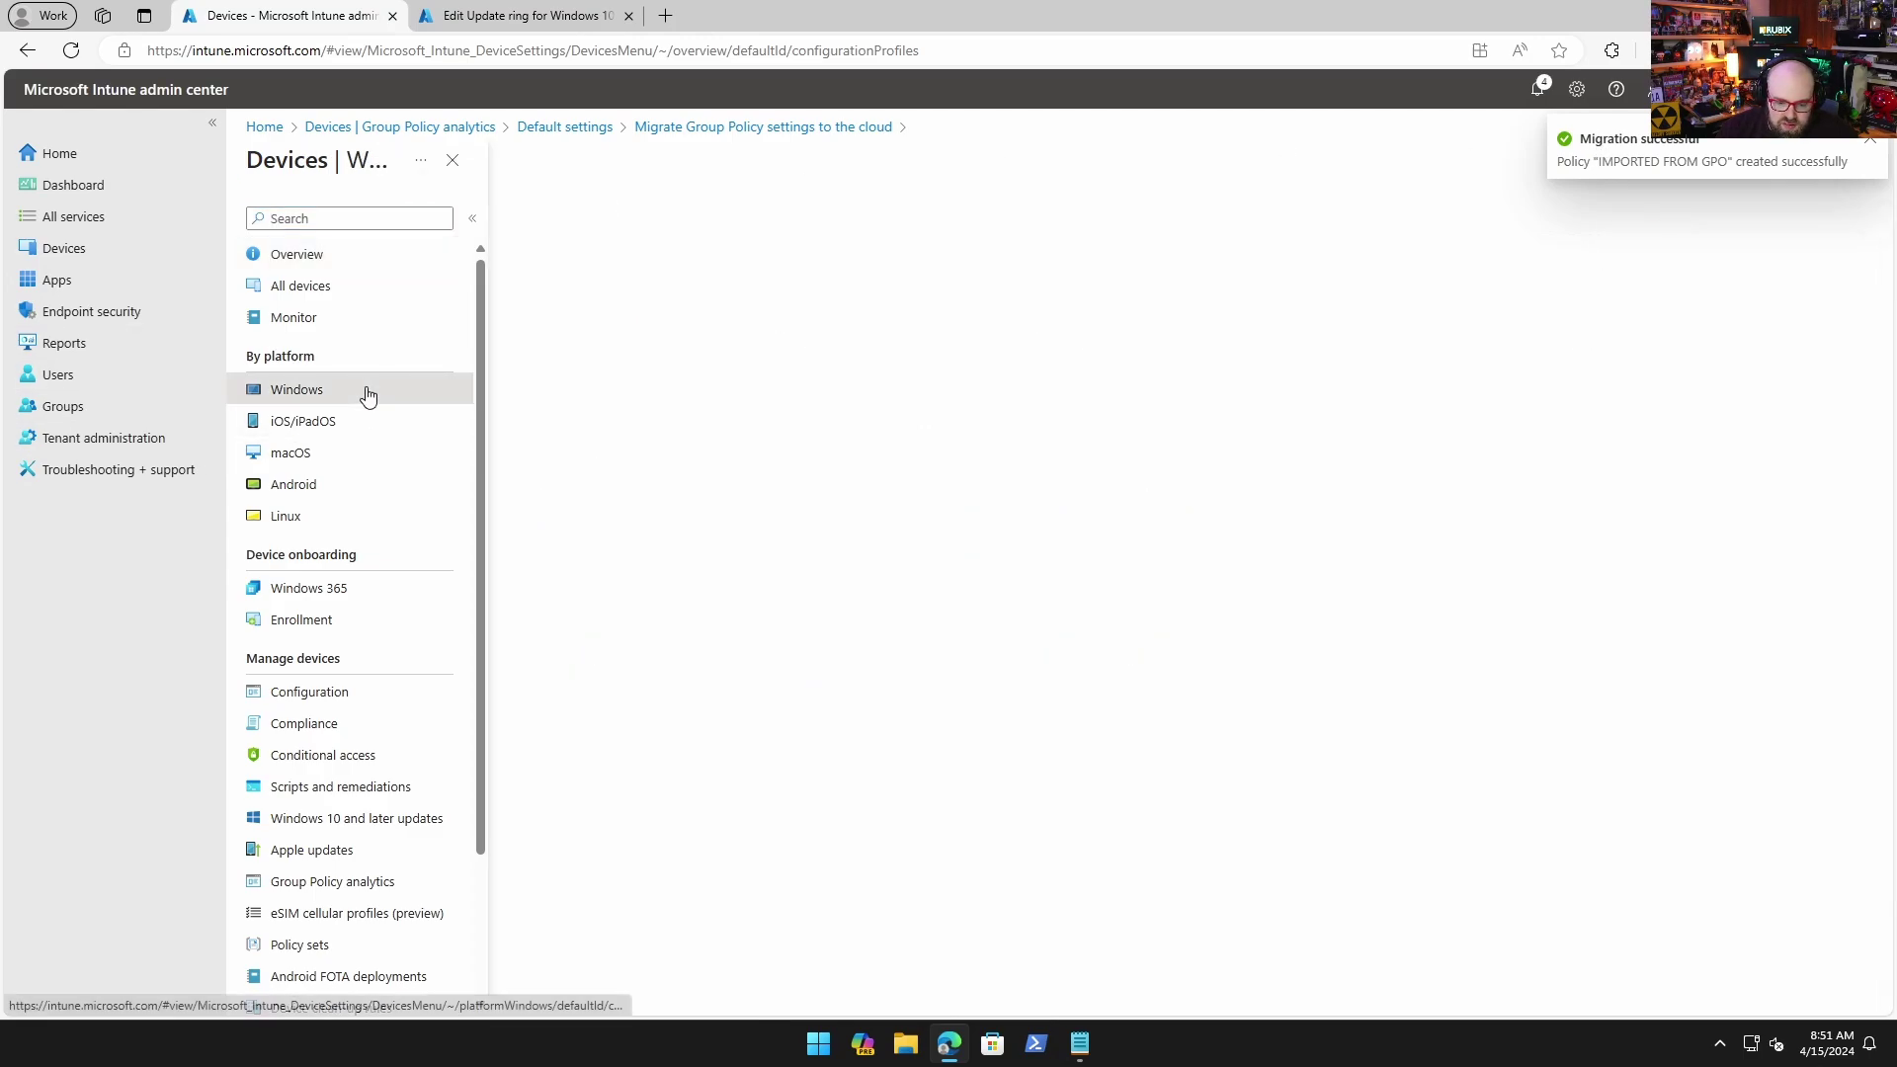
{"action": "left_click", "coordinate": [368, 389]}
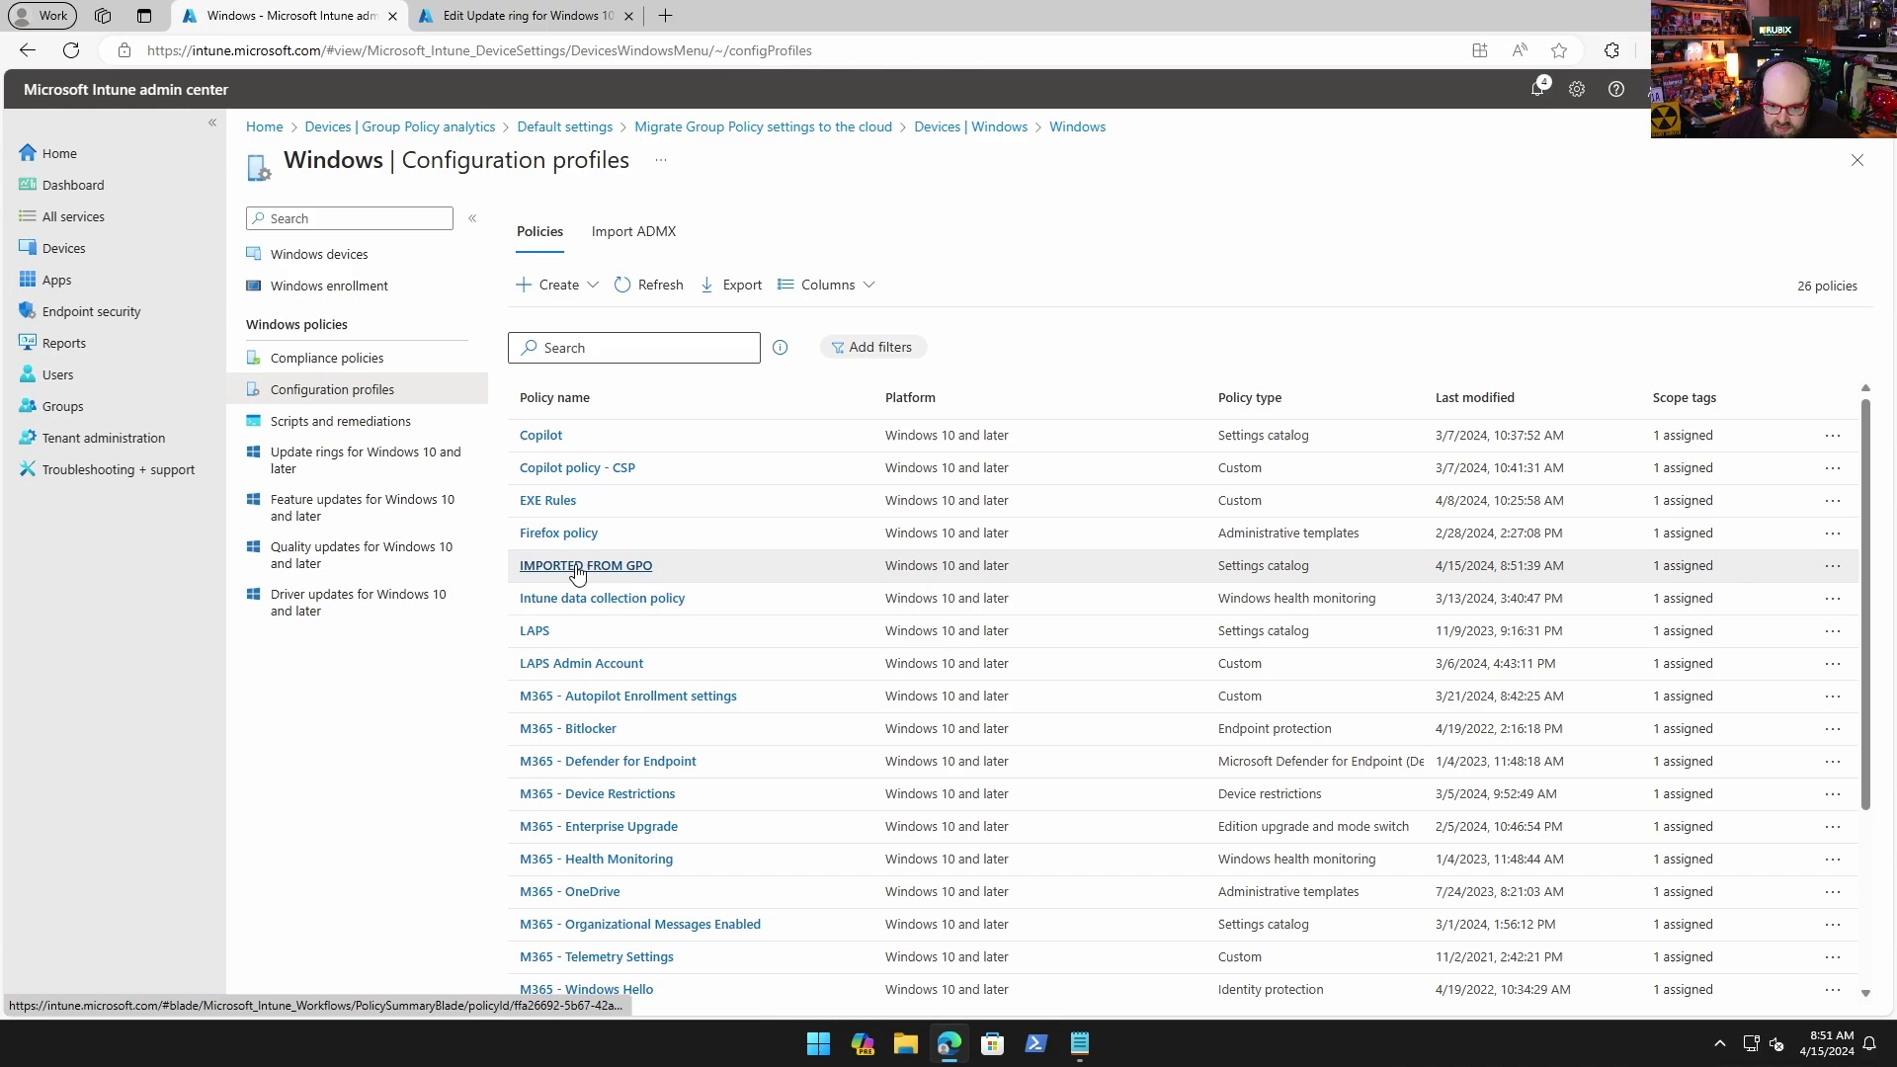
{"action": "left_click", "coordinate": [579, 567]}
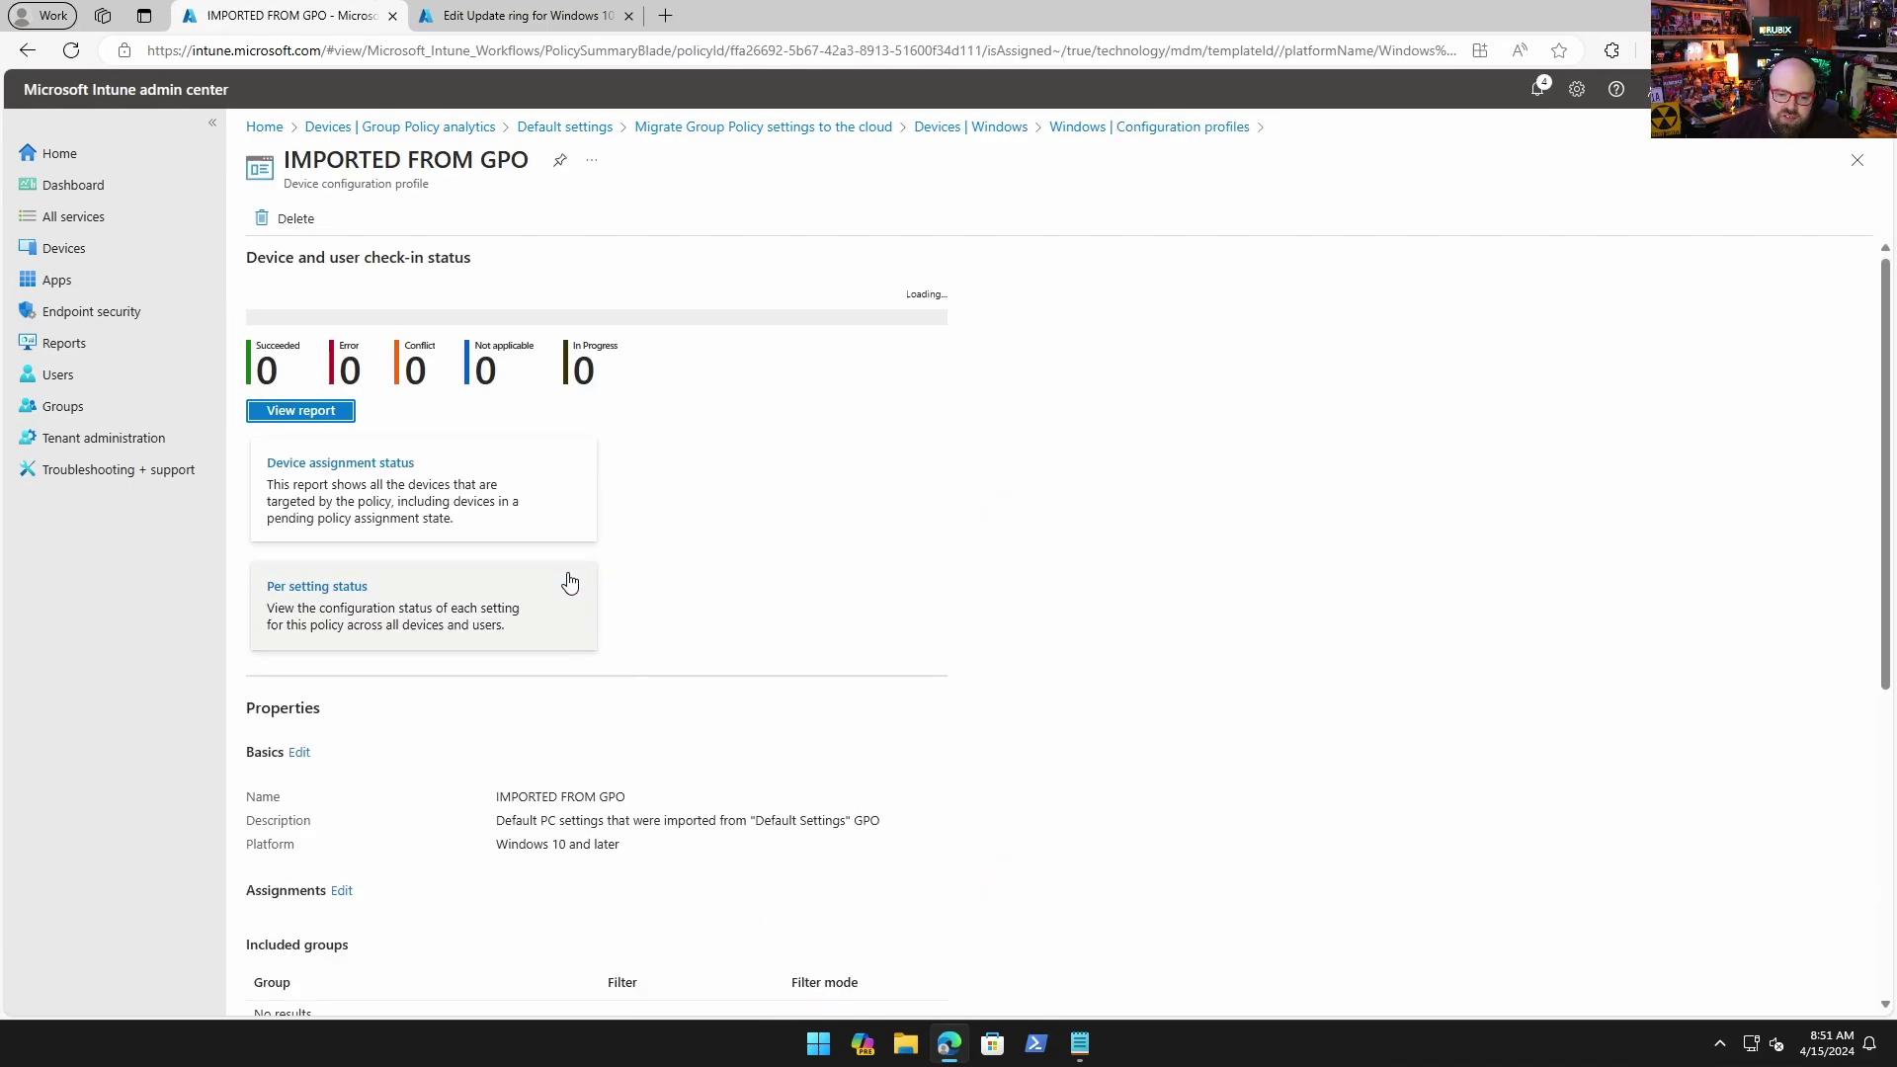
{"action": "scroll", "coordinate": [620, 745], "scroll_direction": "down", "scroll_amount": 5}
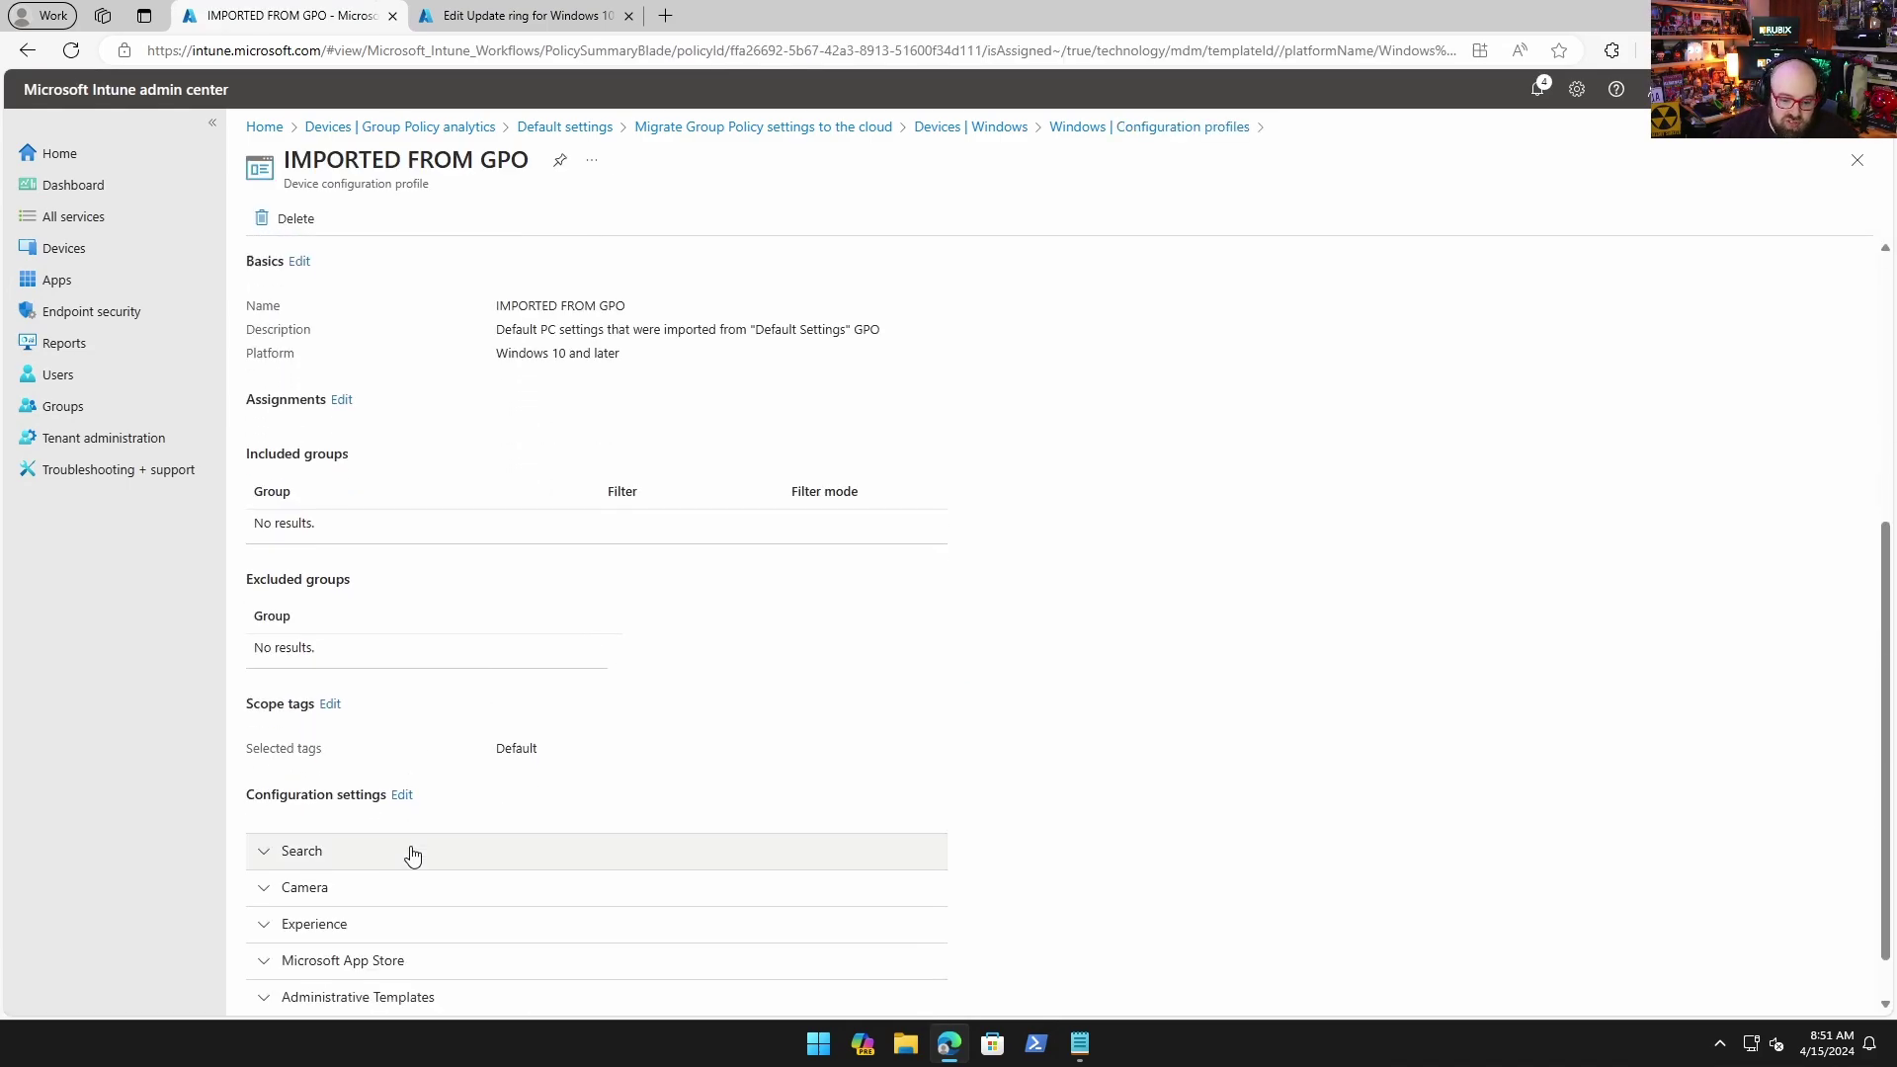
- Edit the profile's configuration settings and expand Administrative Templates
{"action": "left_click", "coordinate": [402, 738]}
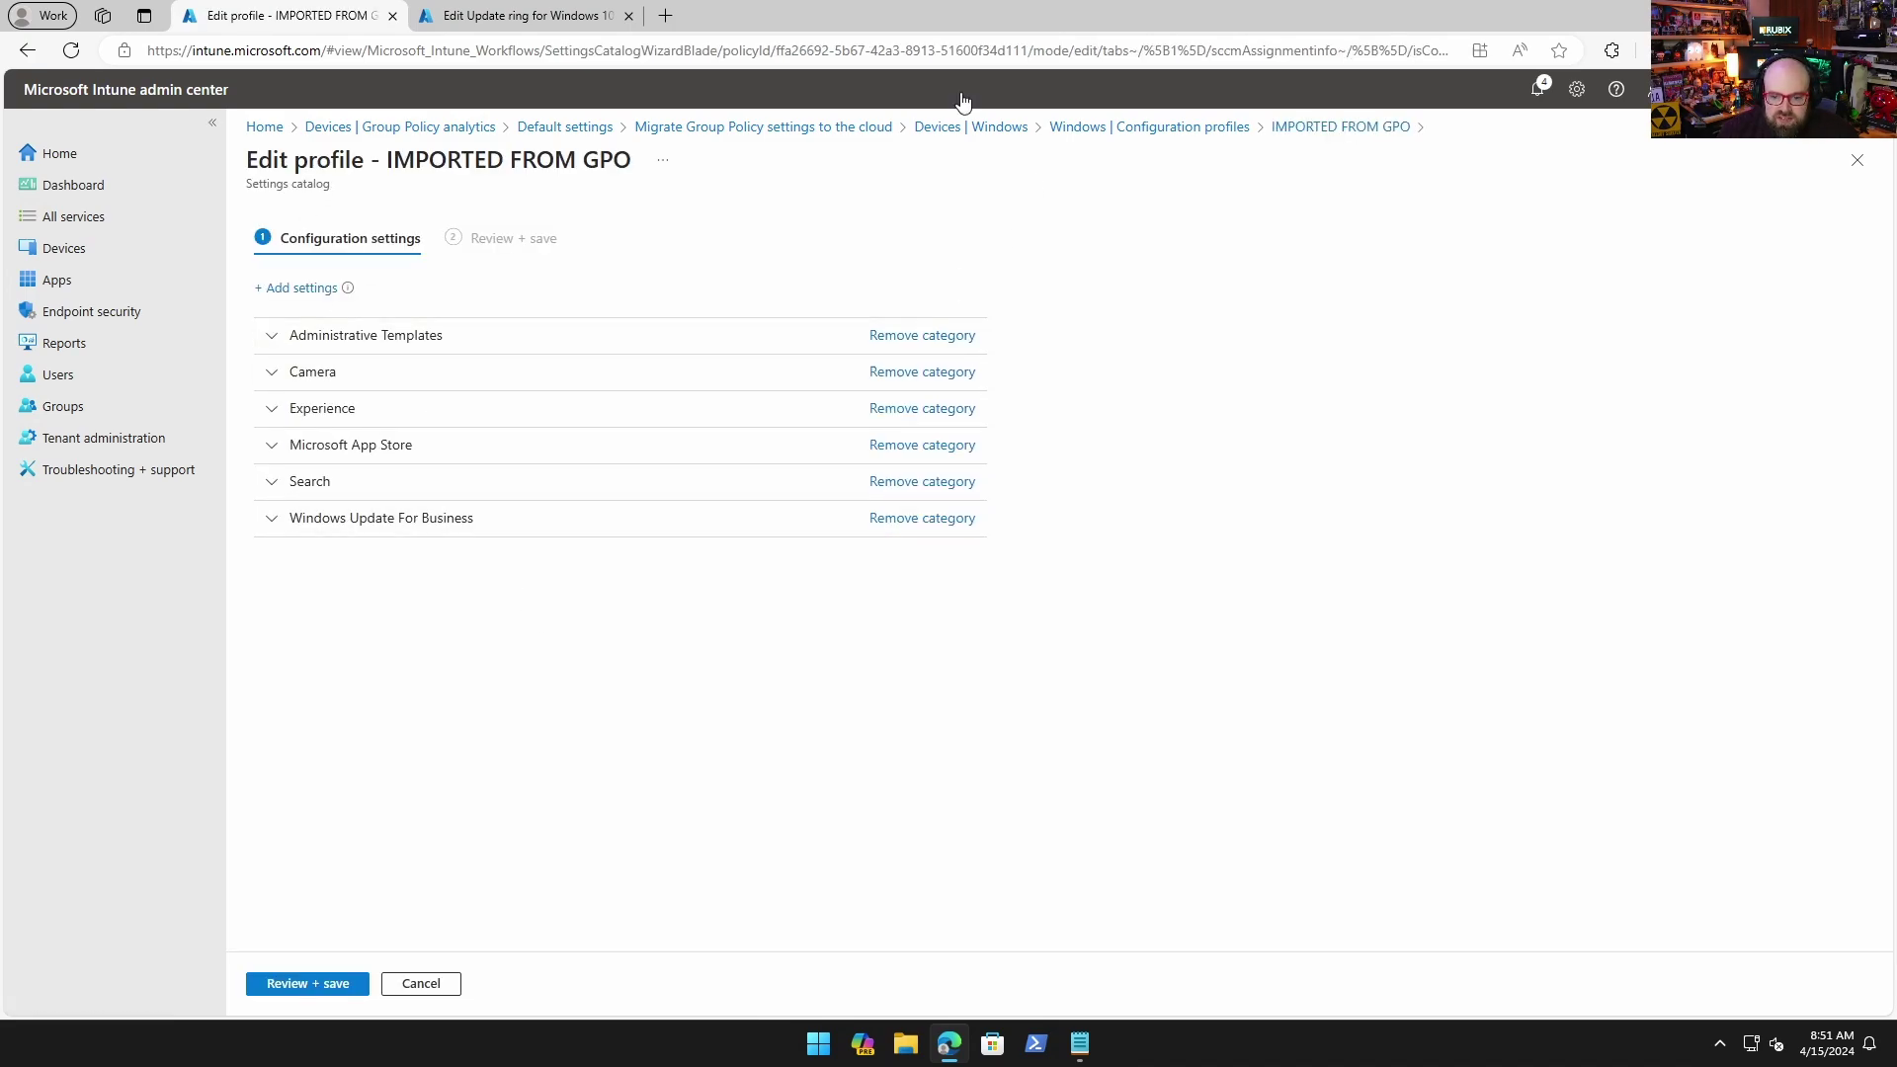
{"action": "left_click", "coordinate": [442, 340]}
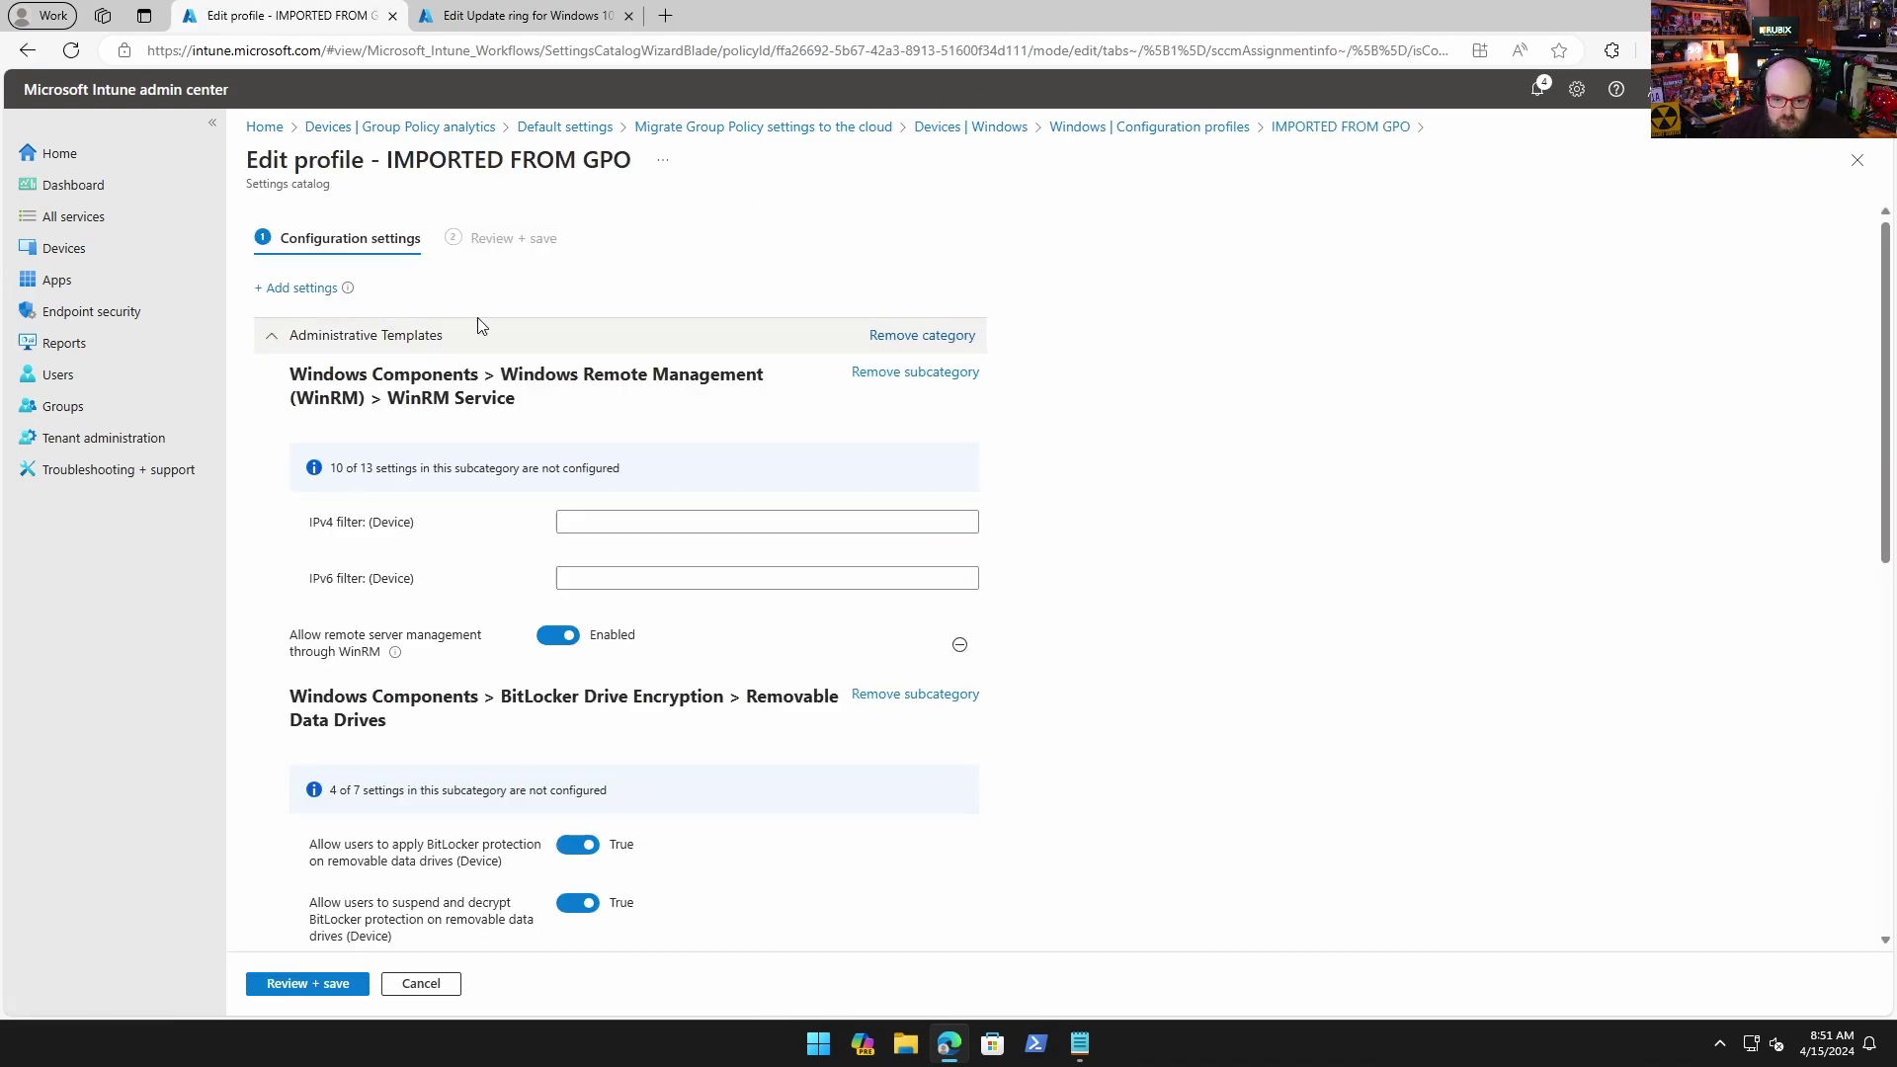
{"action": "scroll", "coordinate": [482, 312], "scroll_direction": "down", "scroll_amount": 4}
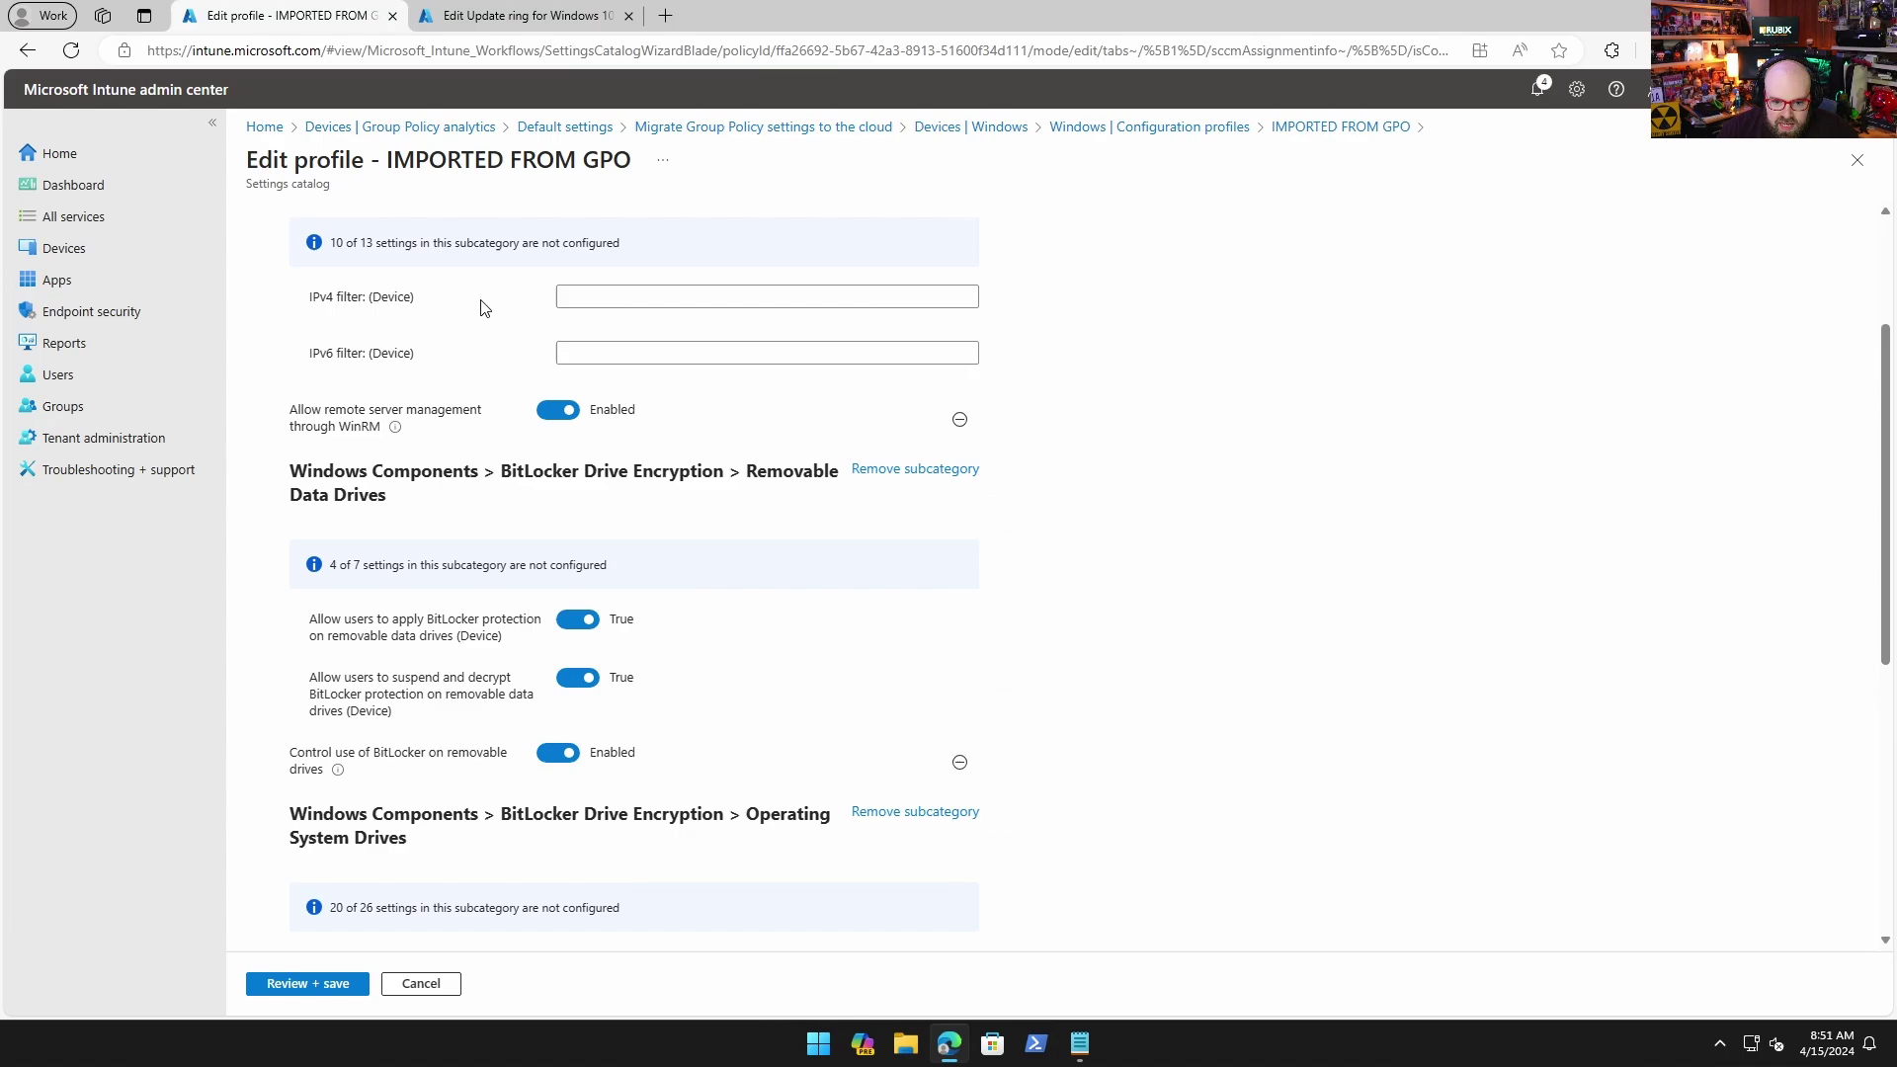
{"action": "scroll", "coordinate": [353, 328], "scroll_direction": "up", "scroll_amount": 2}
{"action": "scroll", "coordinate": [353, 328], "scroll_direction": "up", "scroll_amount": 1}
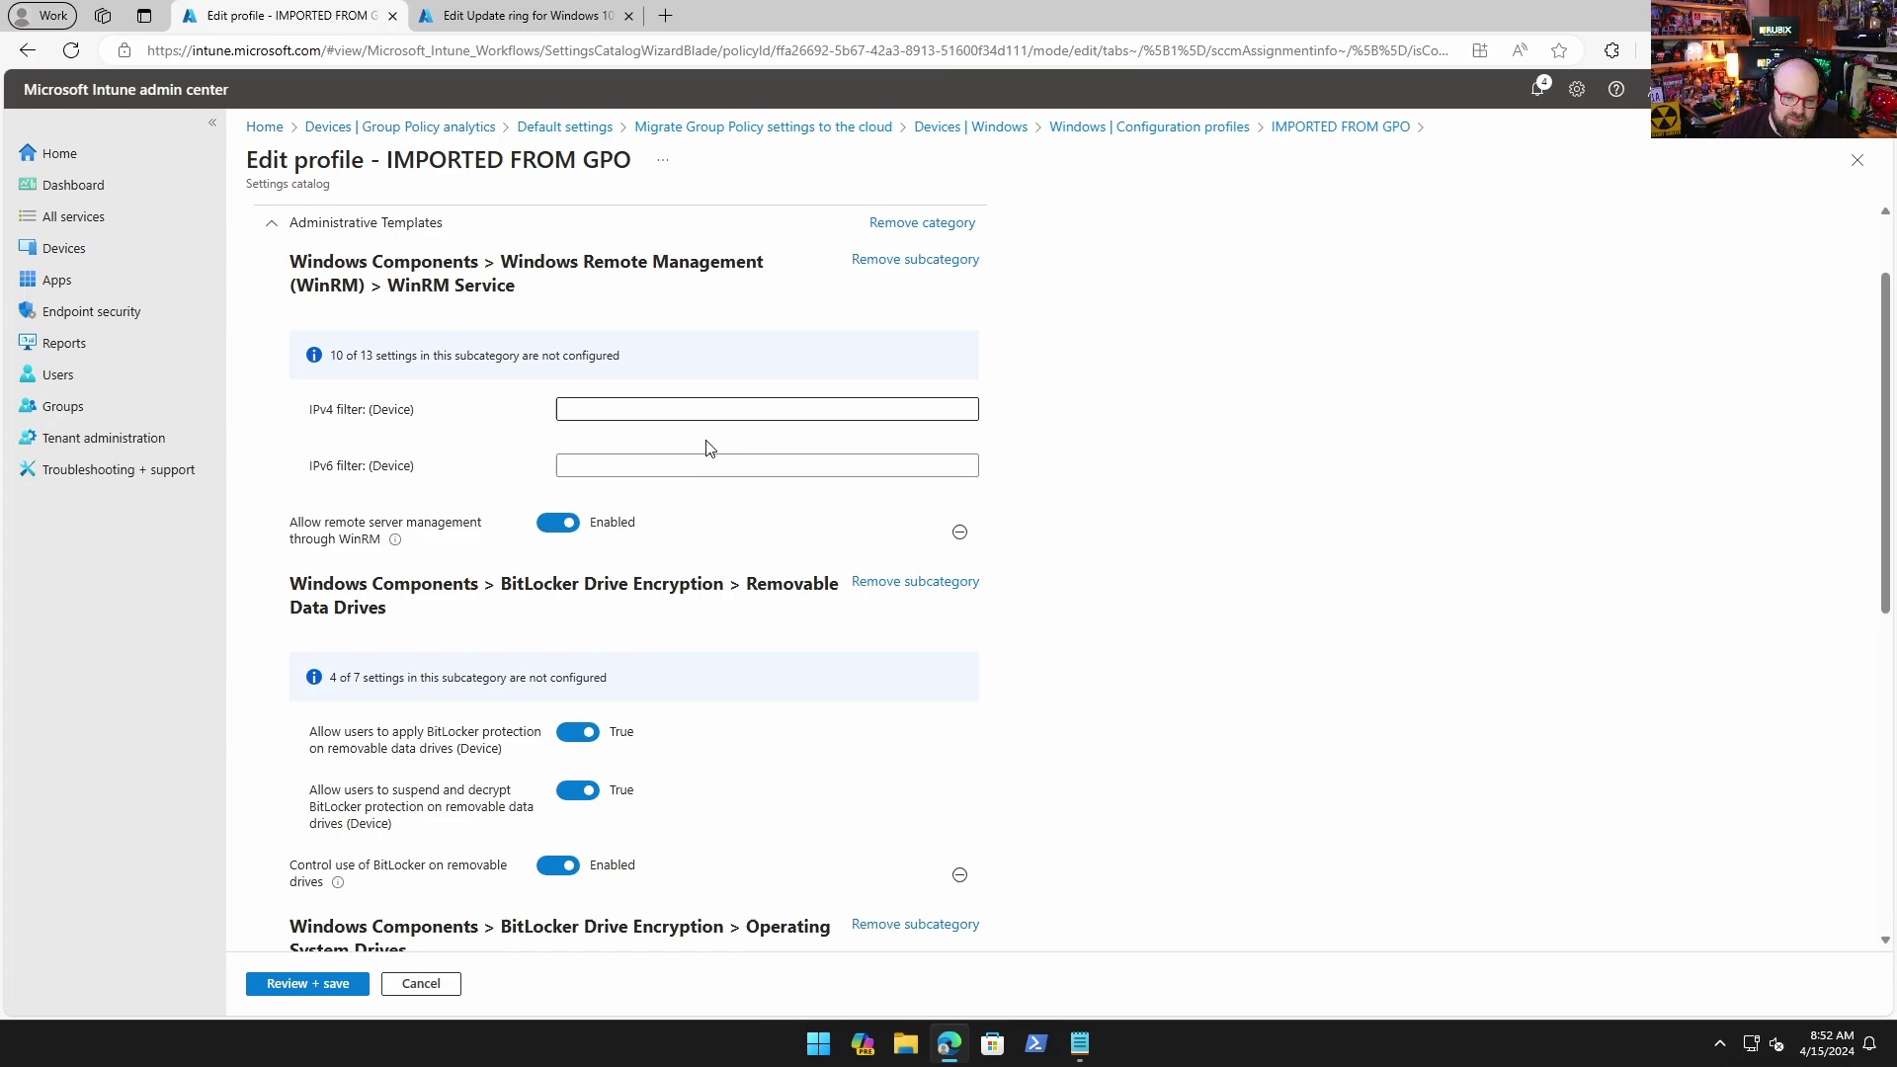
{"action": "scroll", "coordinate": [621, 554], "scroll_direction": "down", "scroll_amount": 3}
{"action": "scroll", "coordinate": [667, 553], "scroll_direction": "down", "scroll_amount": 4}
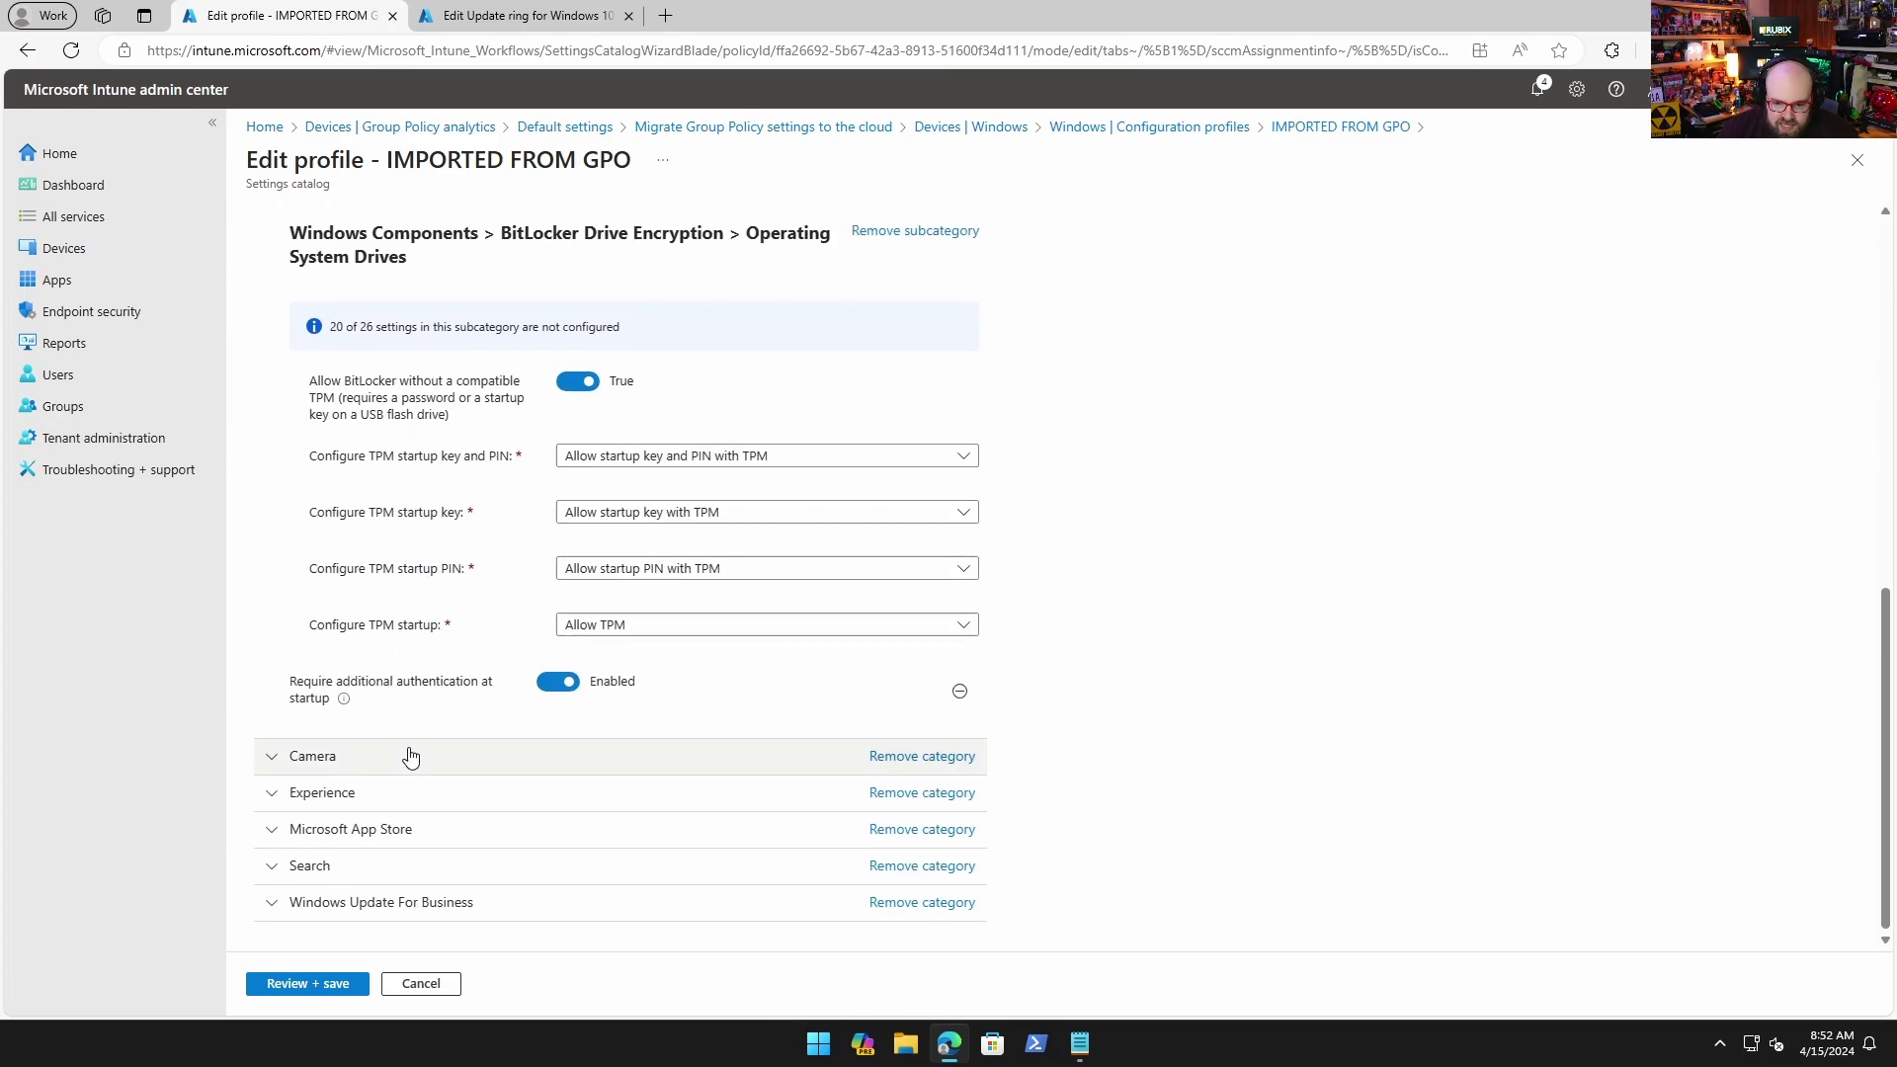
- Expand Camera, Experience, Microsoft App Store, Search and Windows Update For Business categories
{"action": "left_click", "coordinate": [410, 753]}
{"action": "scroll", "coordinate": [432, 731], "scroll_direction": "down", "scroll_amount": 1}
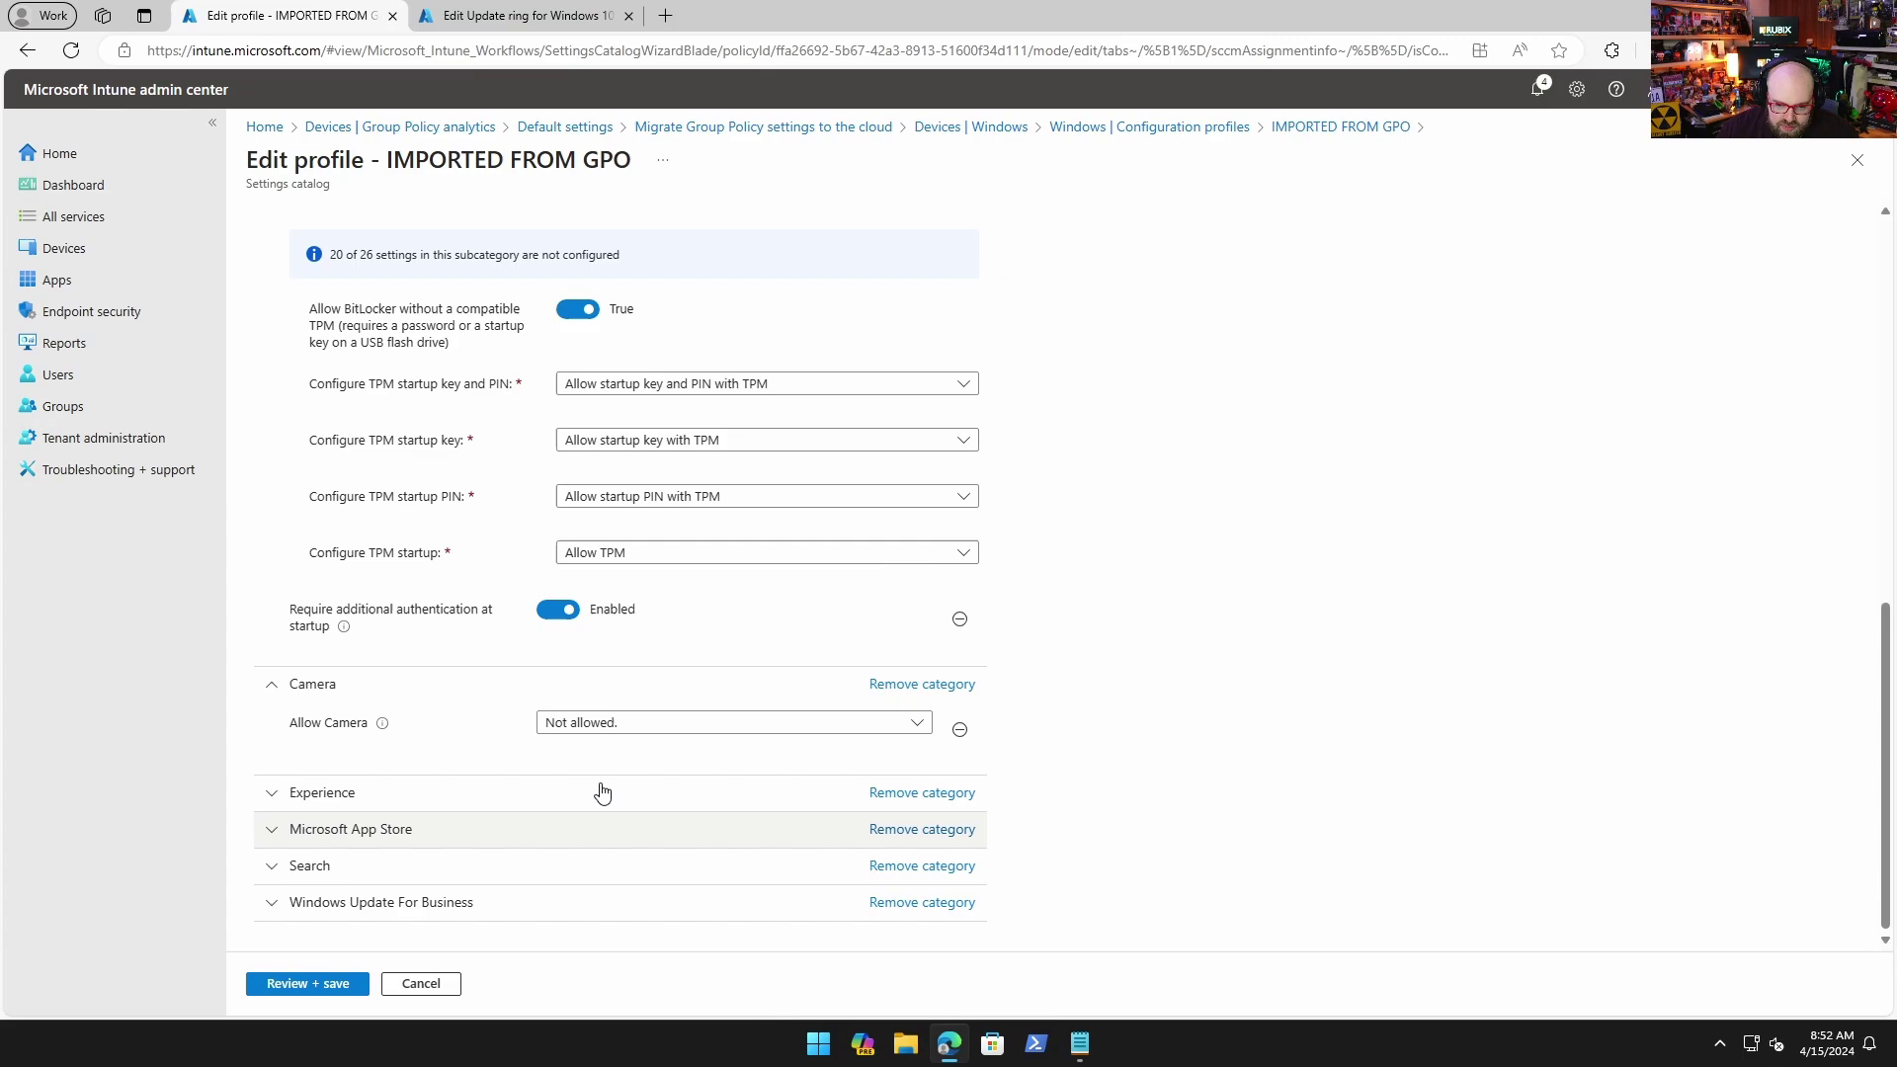
{"action": "left_click", "coordinate": [554, 790]}
{"action": "scroll", "coordinate": [563, 780], "scroll_direction": "down", "scroll_amount": 3}
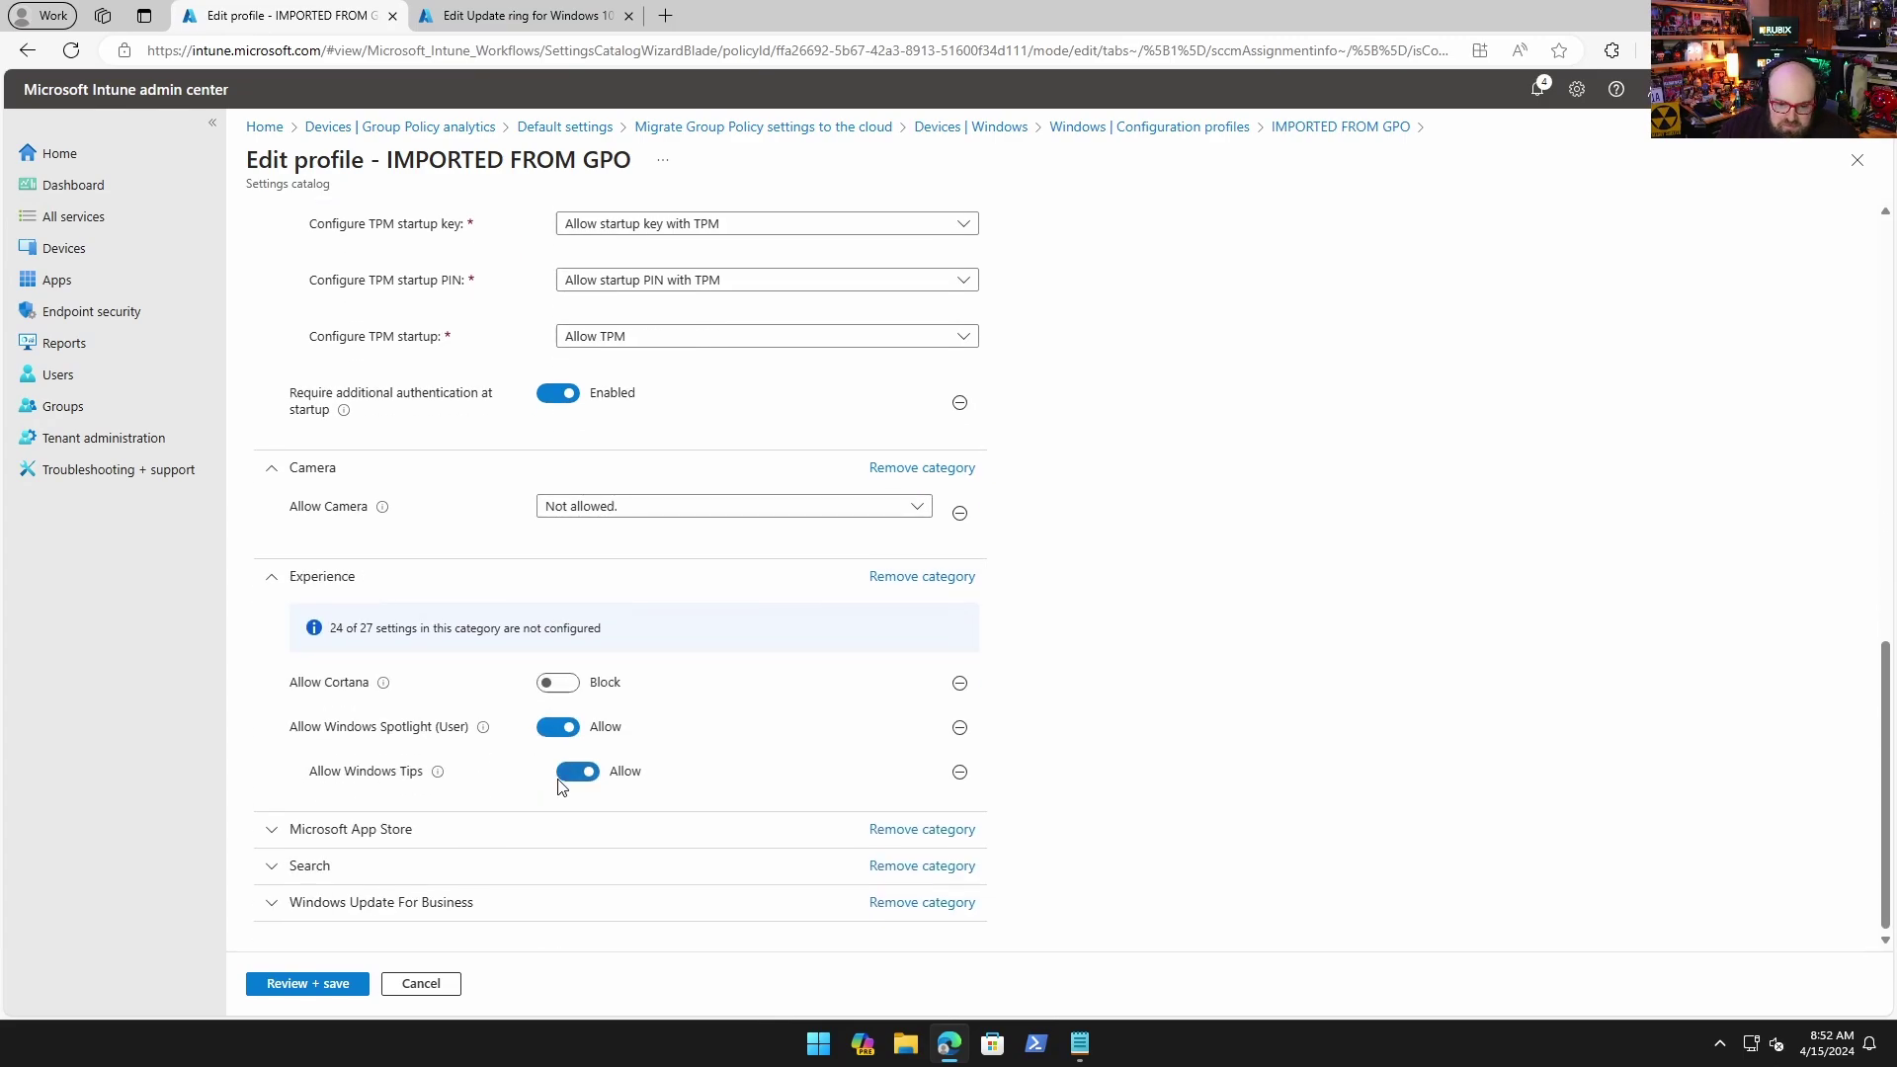
{"action": "left_click", "coordinate": [289, 838]}
{"action": "scroll", "coordinate": [370, 850], "scroll_direction": "down", "scroll_amount": 2}
{"action": "left_click", "coordinate": [366, 870]}
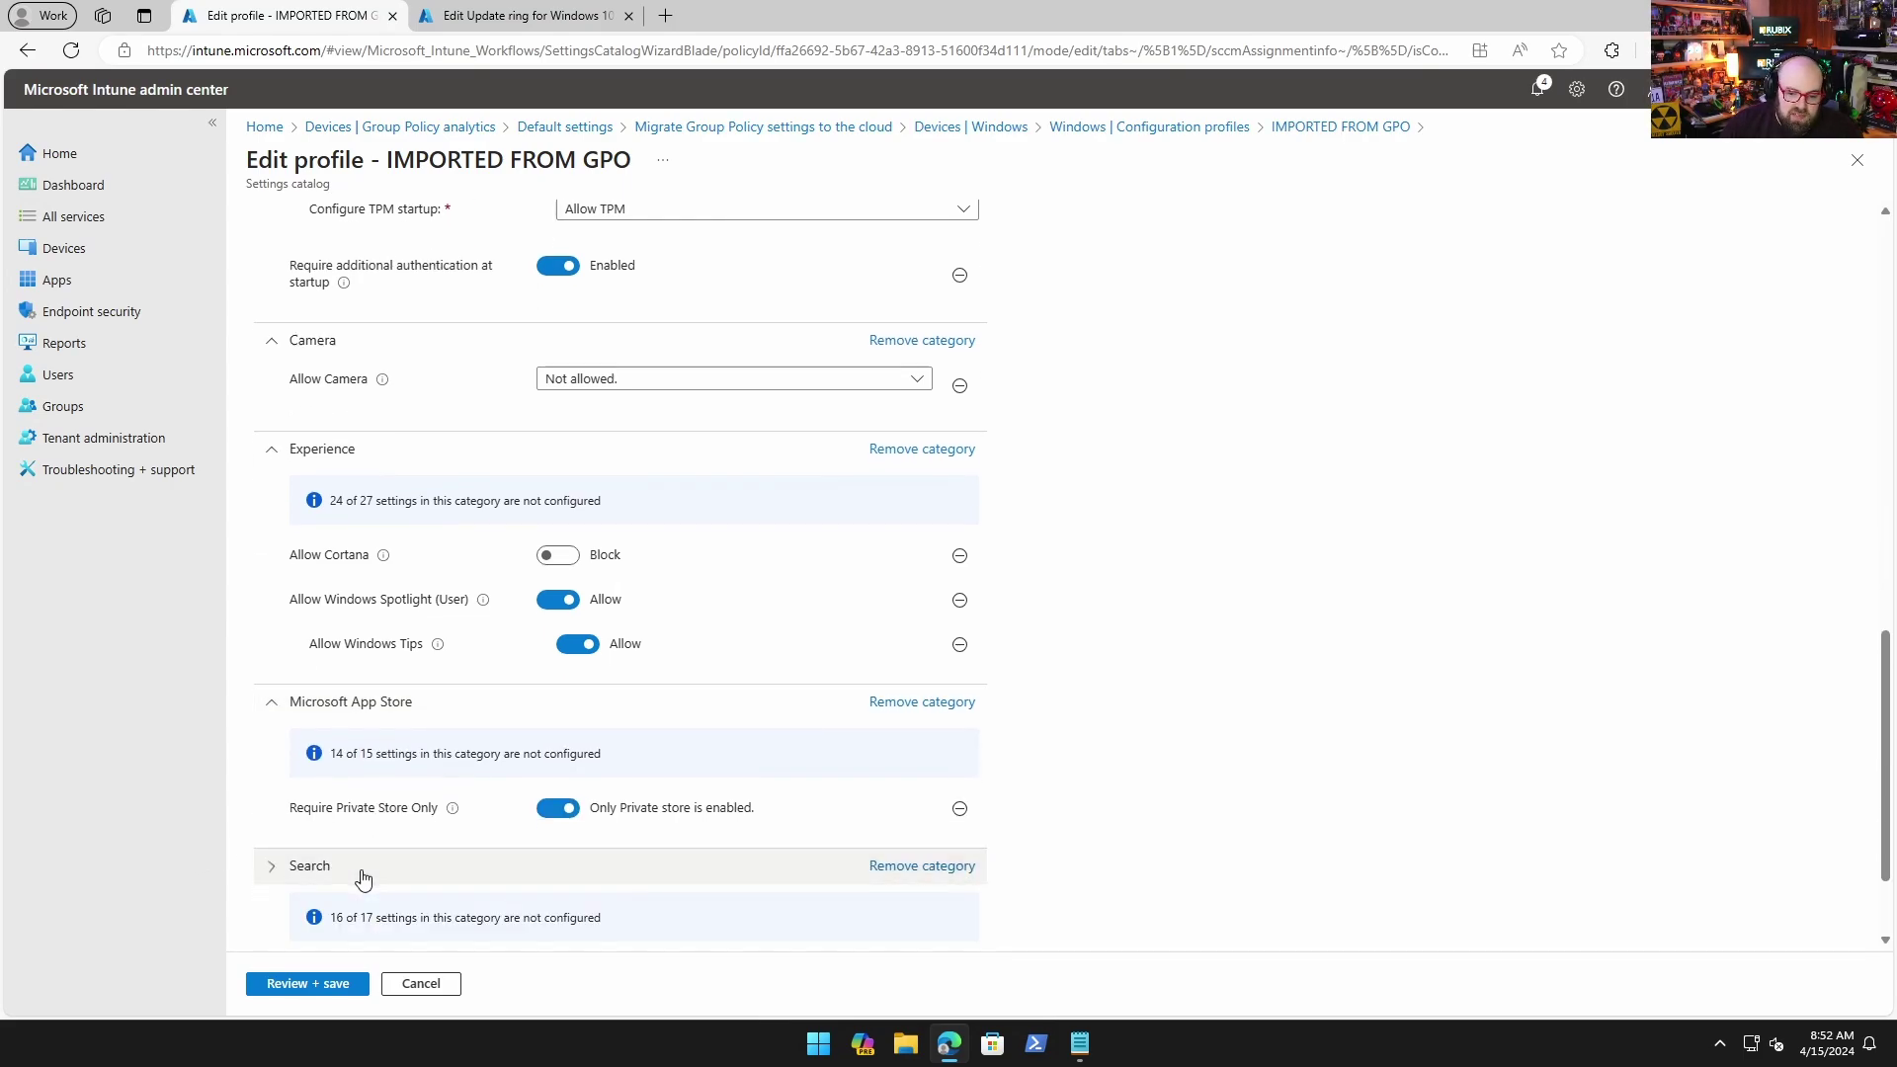
{"action": "scroll", "coordinate": [362, 877], "scroll_direction": "down", "scroll_amount": 2}
{"action": "left_click", "coordinate": [340, 905]}
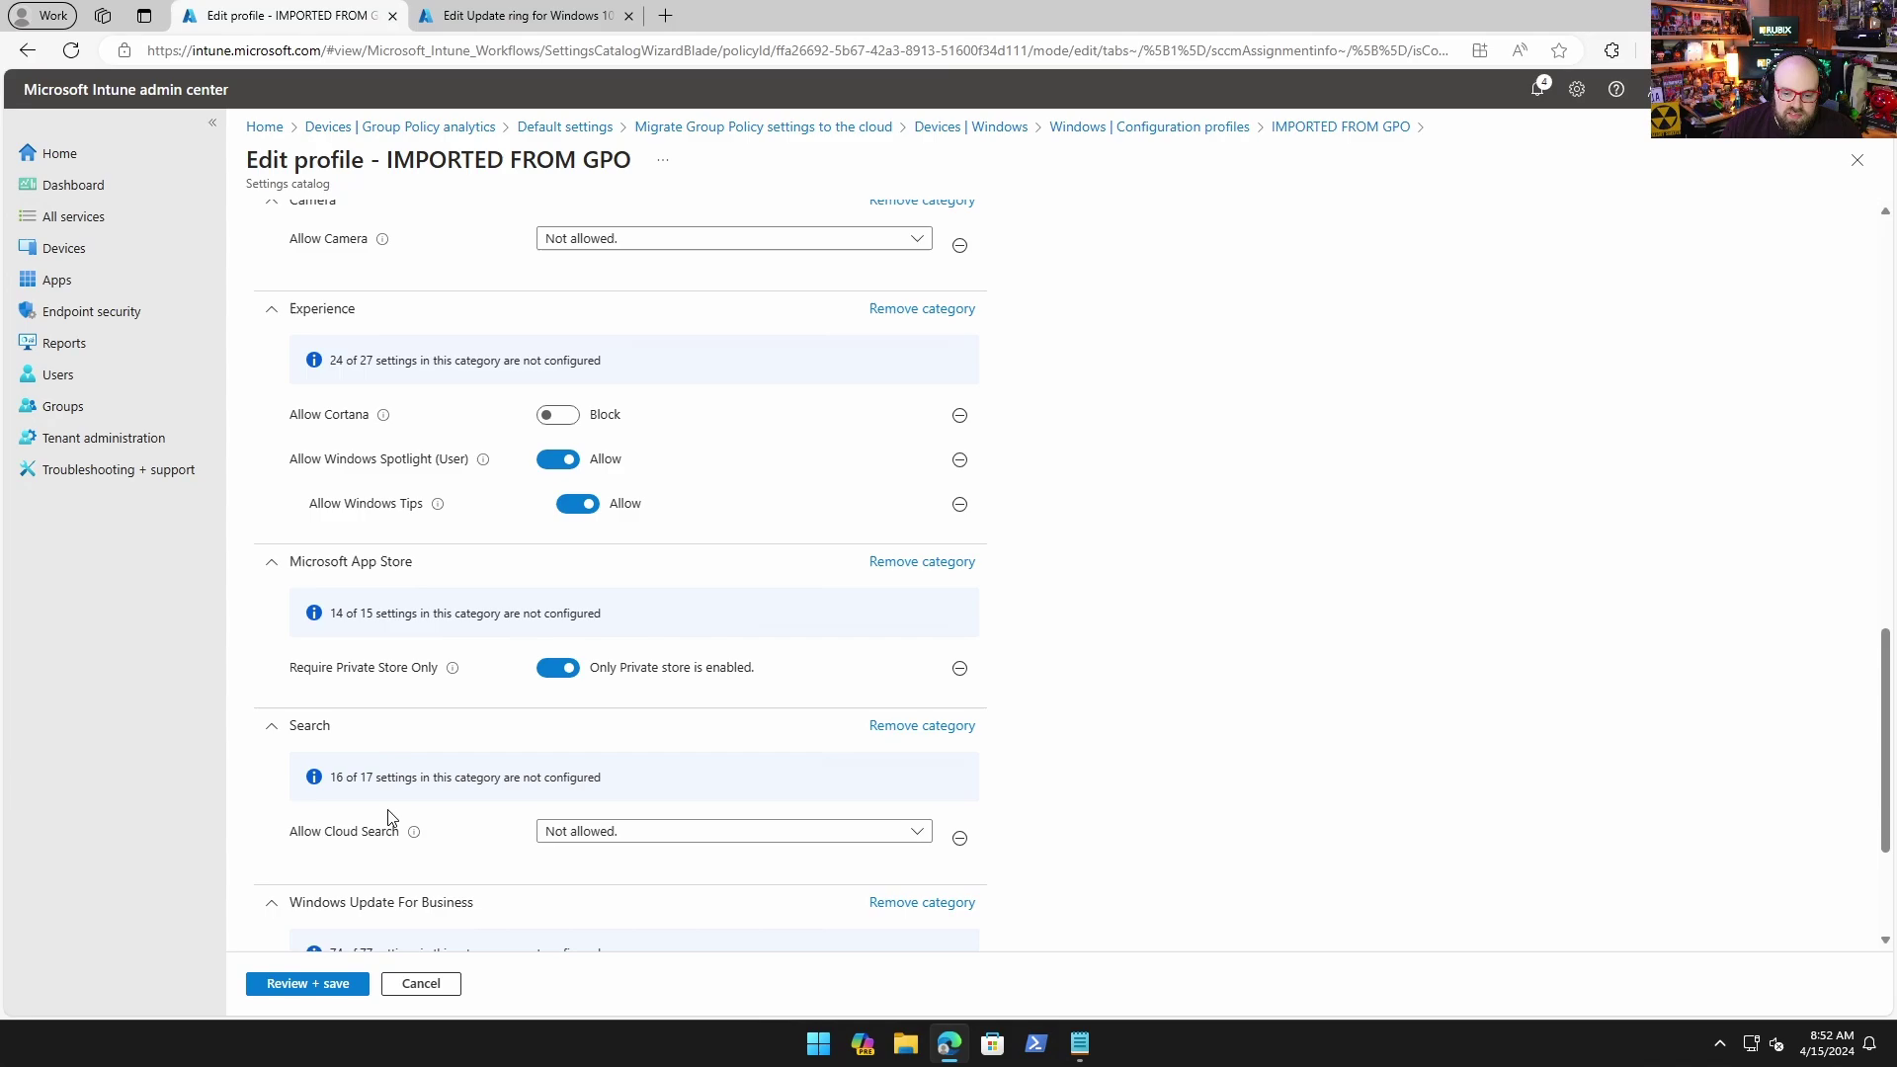
{"action": "scroll", "coordinate": [385, 830], "scroll_direction": "down", "scroll_amount": 3}
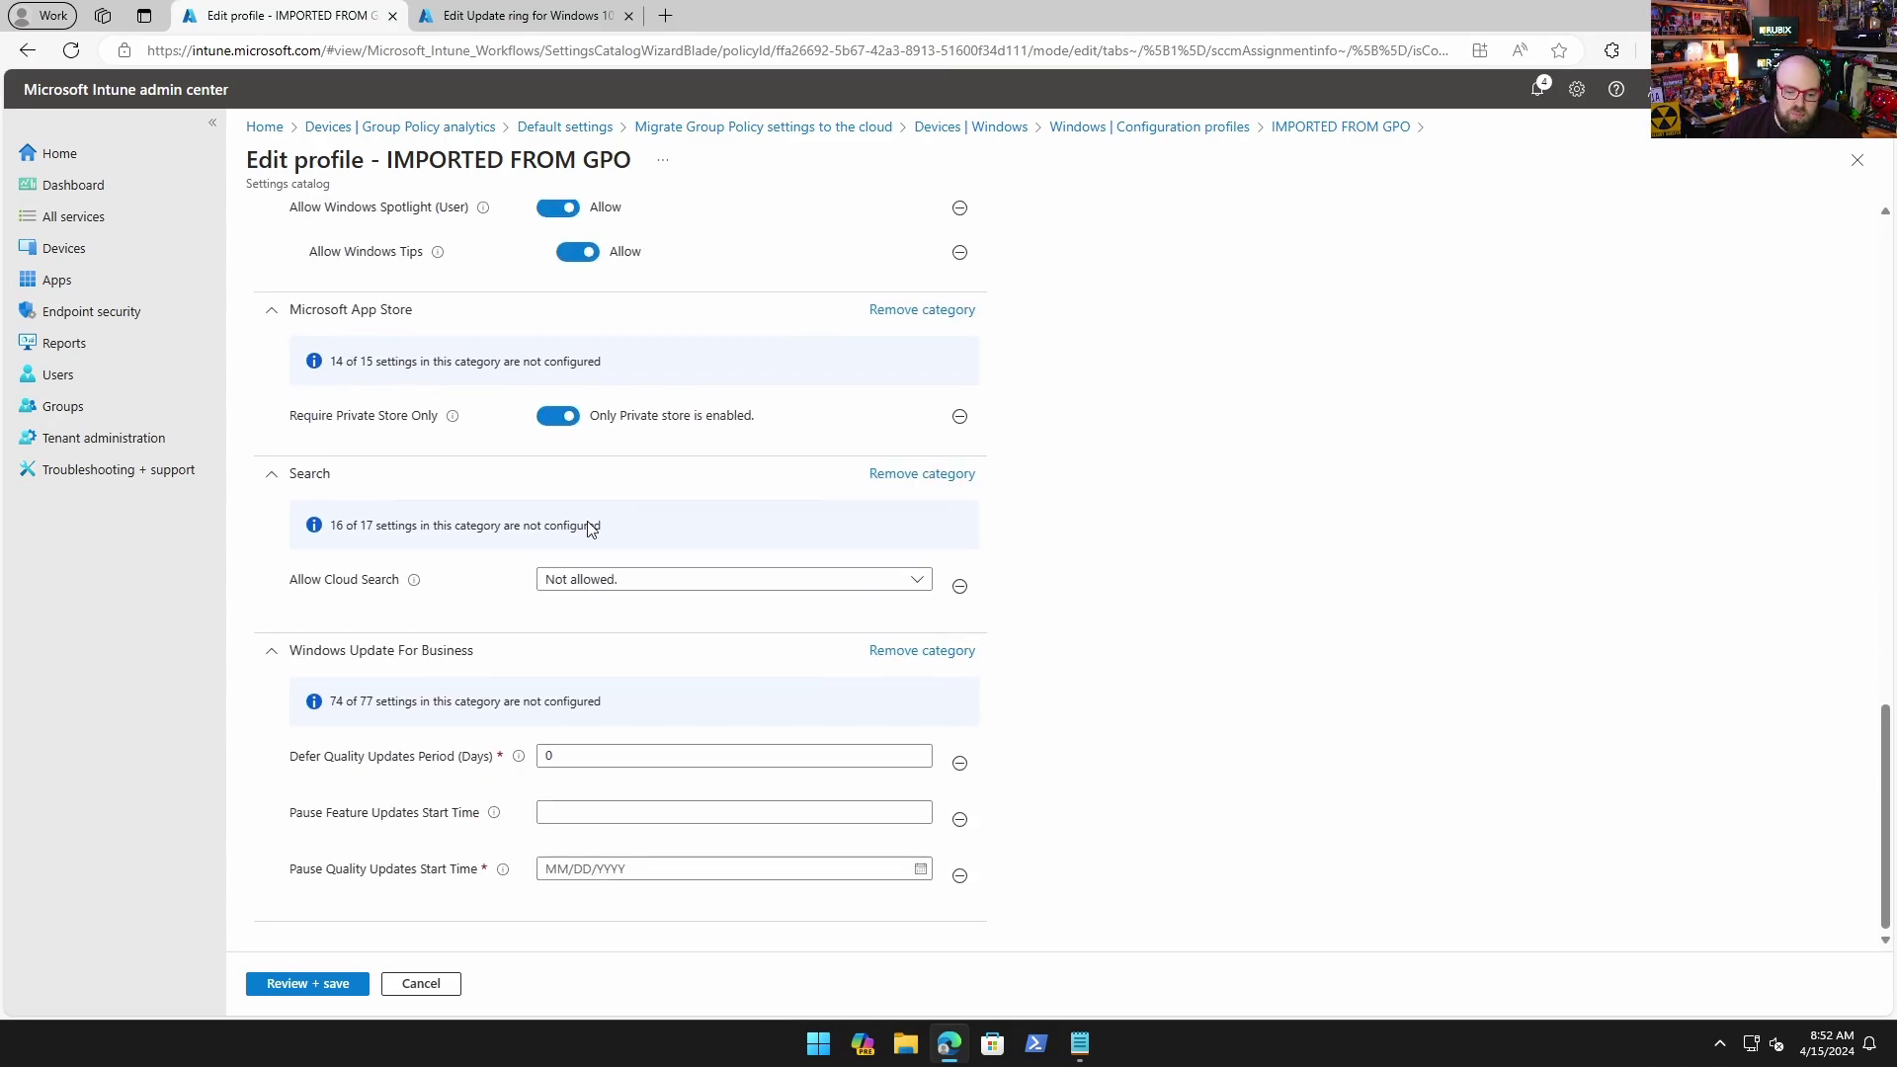
{"action": "scroll", "coordinate": [720, 907], "scroll_direction": "up", "scroll_amount": 20}
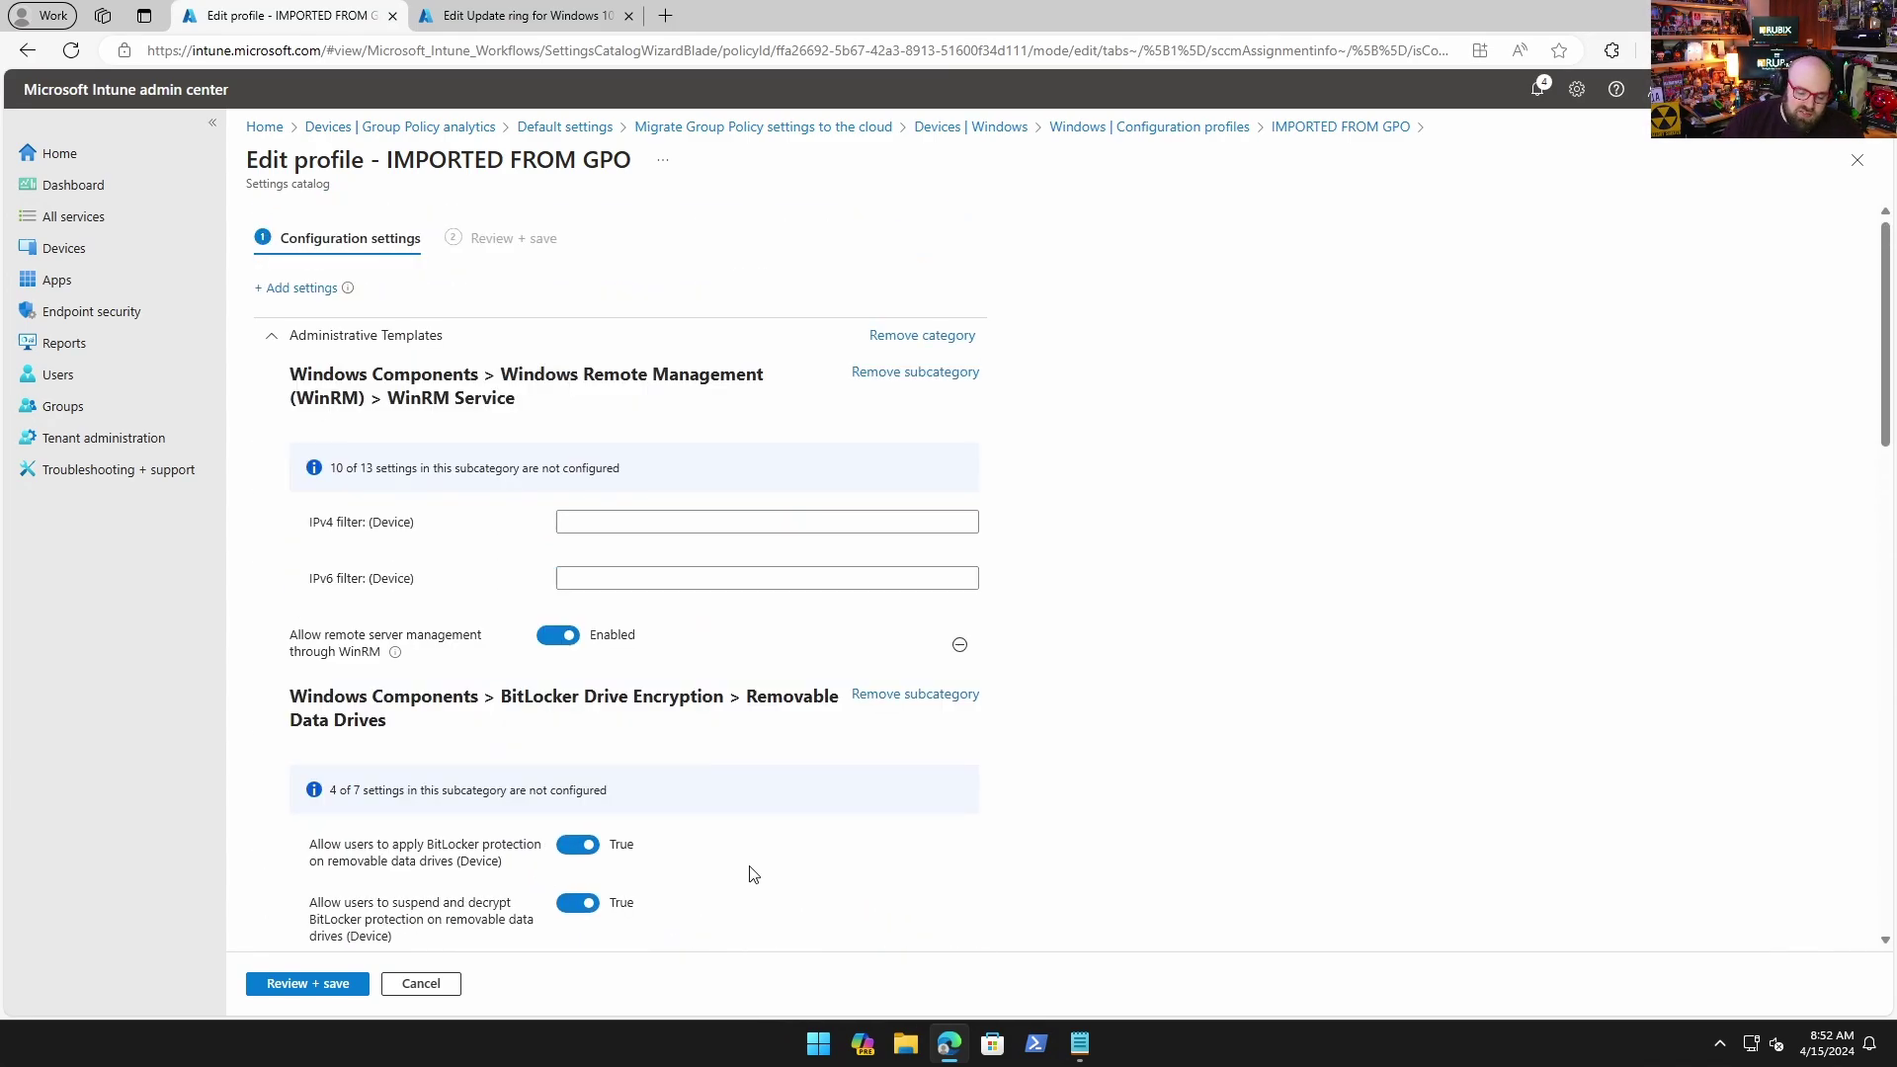